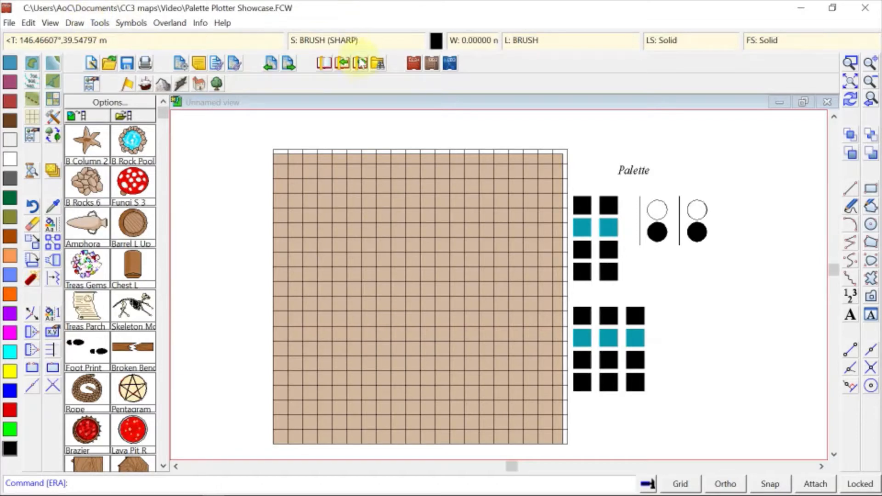
# Look over the list of drawing sheets and their effects without changing anything
pyautogui.click(353, 41)
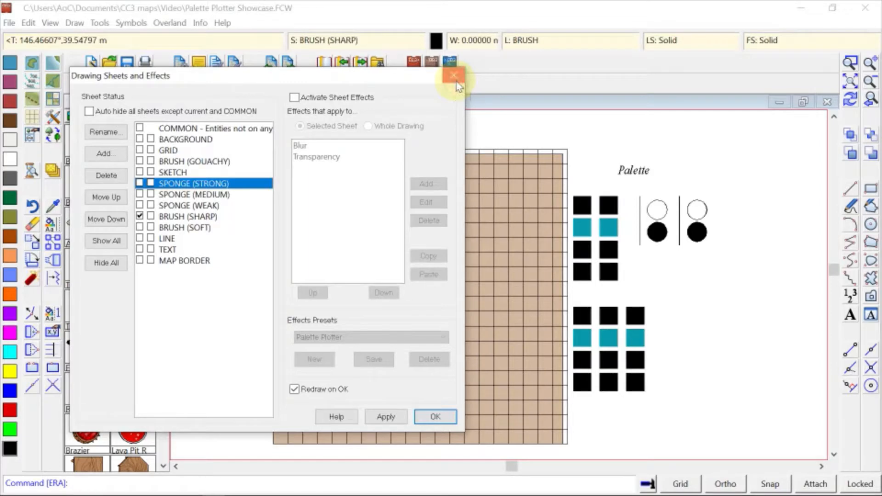
pyautogui.click(456, 82)
# Review the Palette Plotter style of the Watercolour Bonanza map type in the new drawing wizard up to the dimensions page without creating a map
pyautogui.click(10, 22)
pyautogui.click(20, 35)
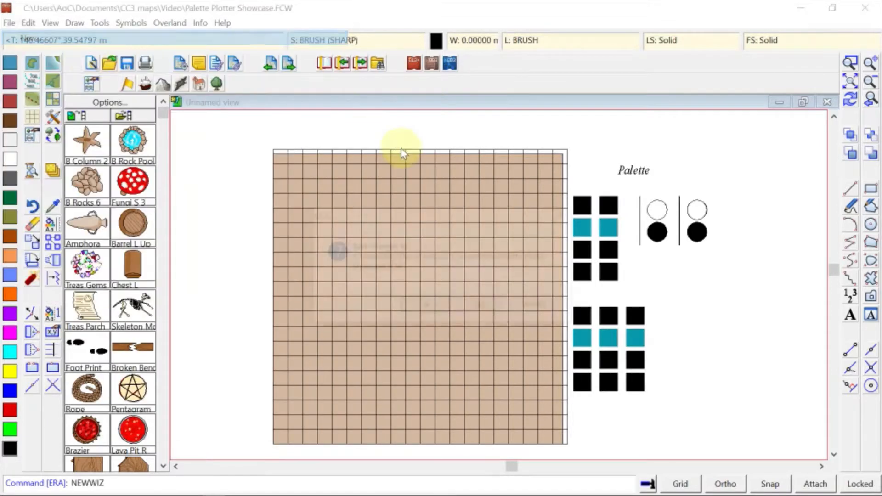
pyautogui.click(480, 307)
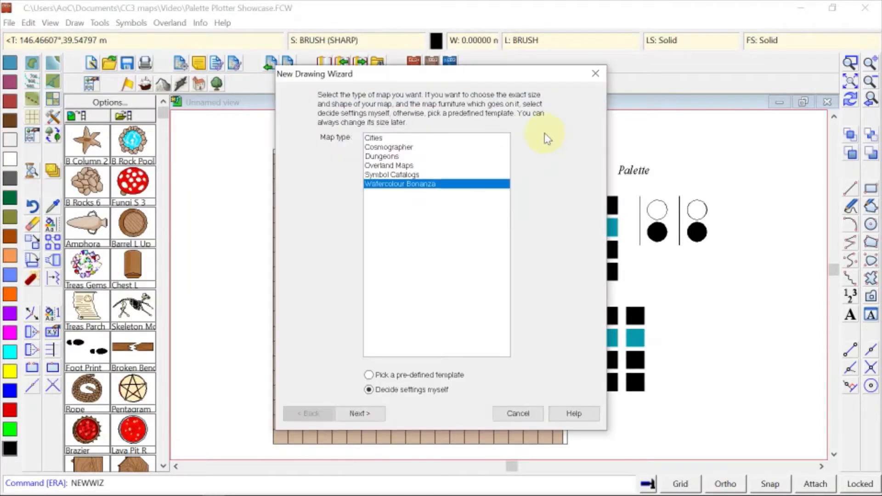
pyautogui.moveTo(522, 72); pyautogui.dragTo(340, 74)
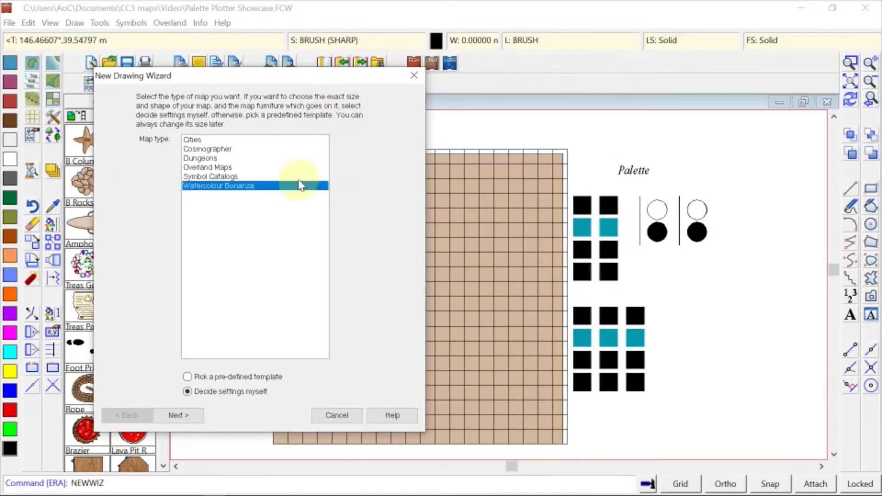
pyautogui.click(194, 415)
pyautogui.click(342, 111)
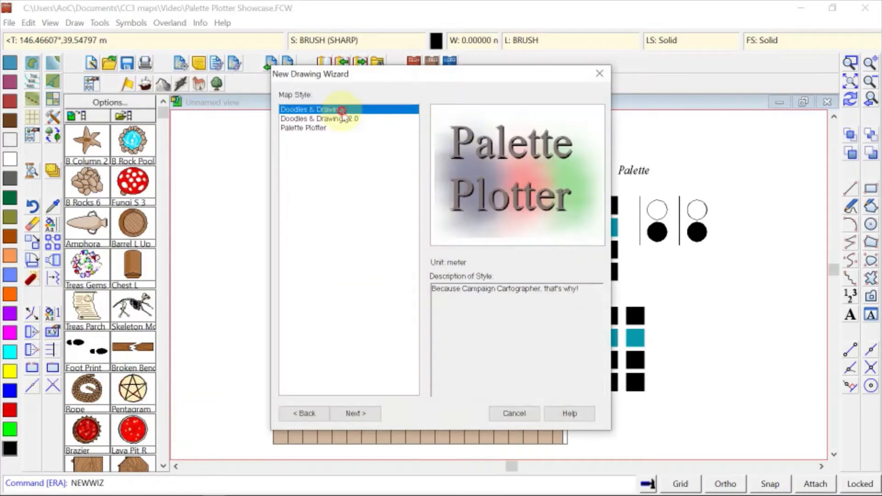
pyautogui.click(322, 120)
pyautogui.click(313, 129)
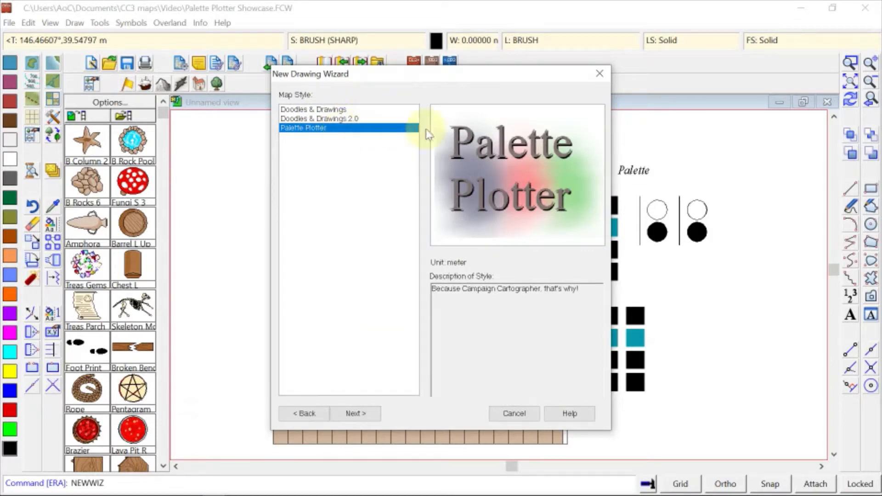
pyautogui.click(355, 413)
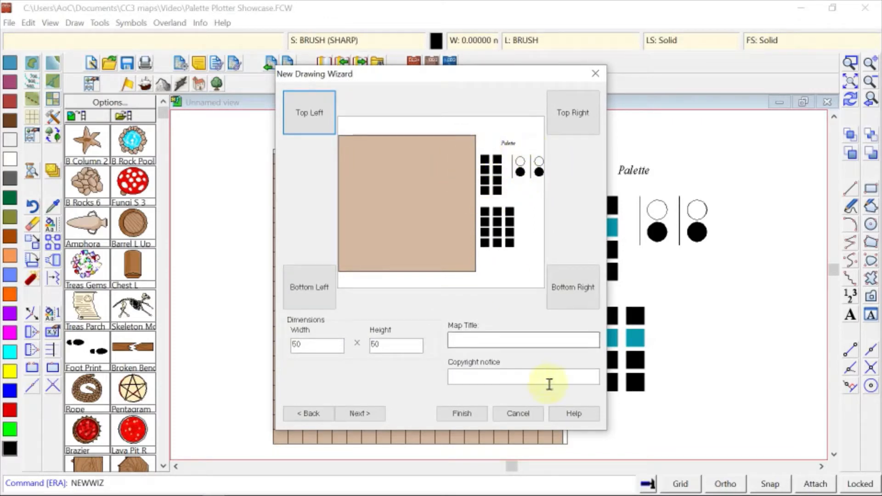
pyautogui.click(510, 419)
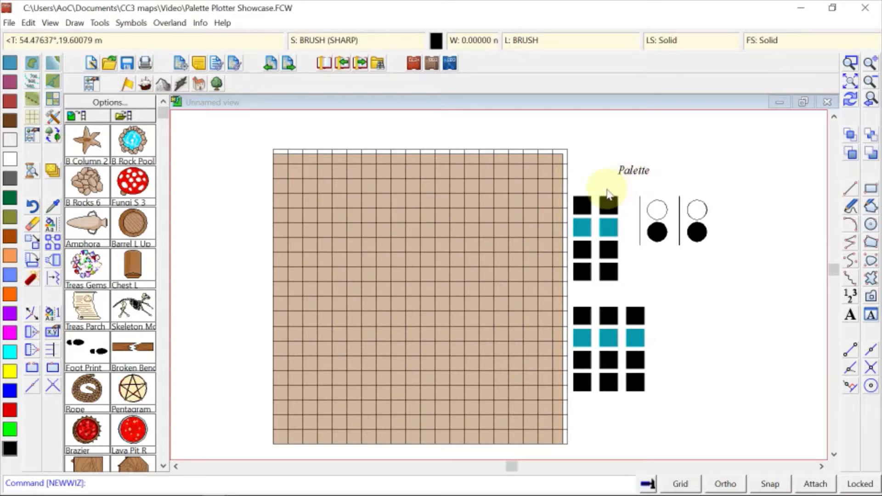
# Examine the drawing sheets and effects and the map drawing tools available in the Palette Plotter style
pyautogui.scroll(1, 606, 189)
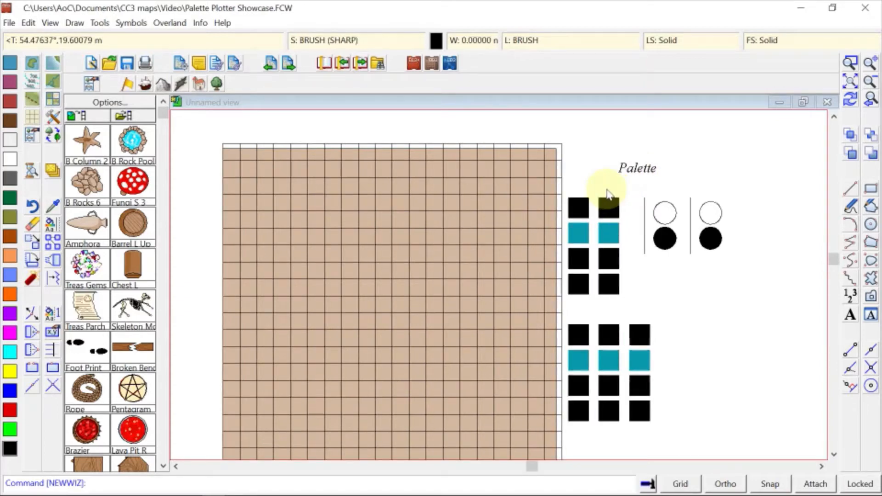
pyautogui.click(365, 43)
pyautogui.moveTo(466, 73); pyautogui.dragTo(308, 78)
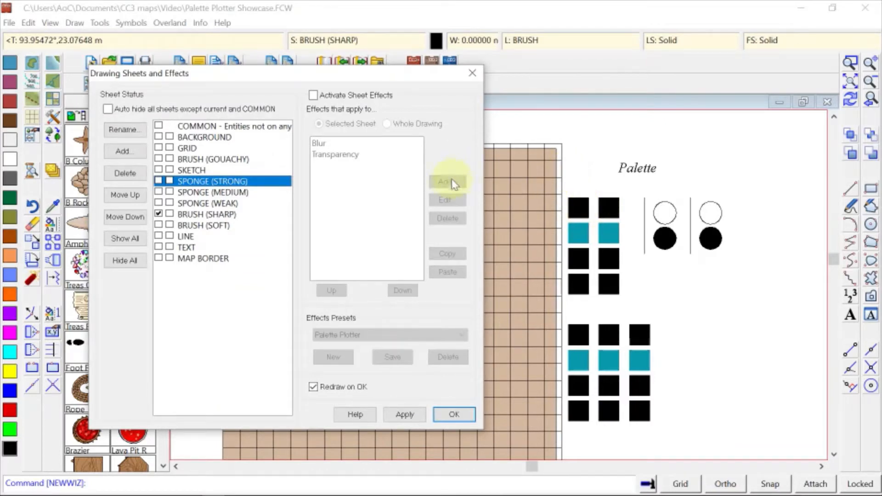
pyautogui.click(472, 73)
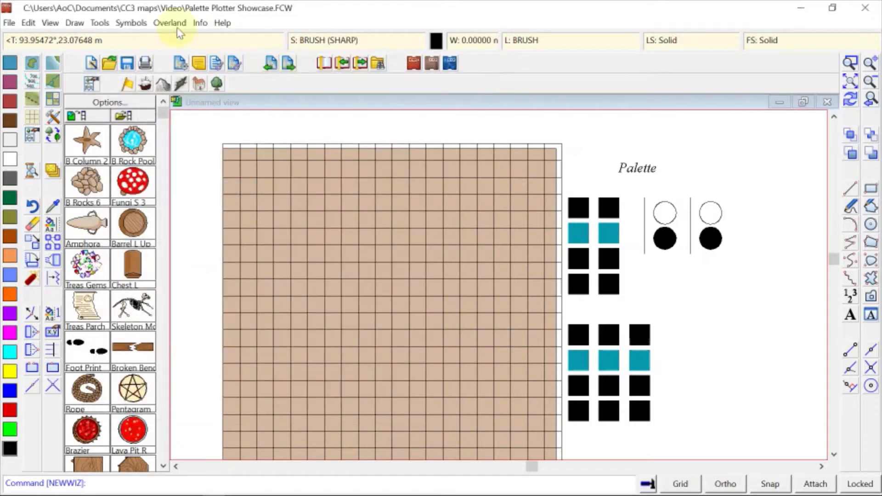
pyautogui.click(169, 24)
pyautogui.click(211, 134)
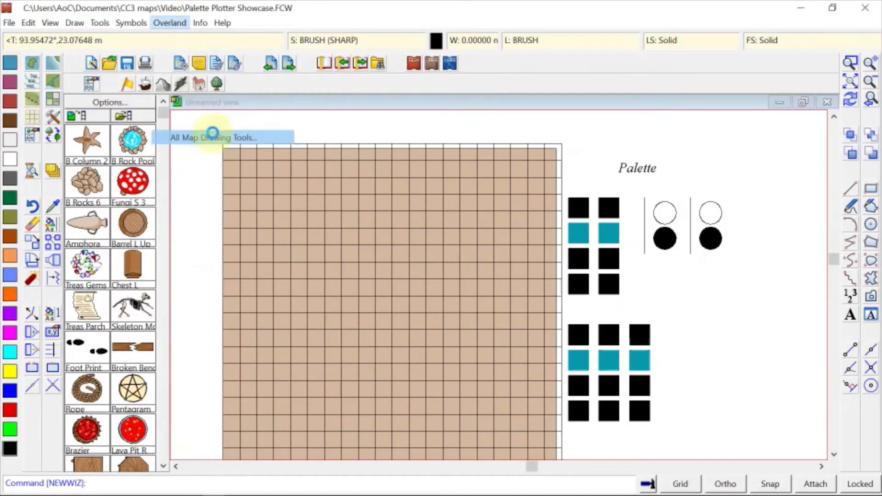
pyautogui.moveTo(282, 46); pyautogui.dragTo(120, 44)
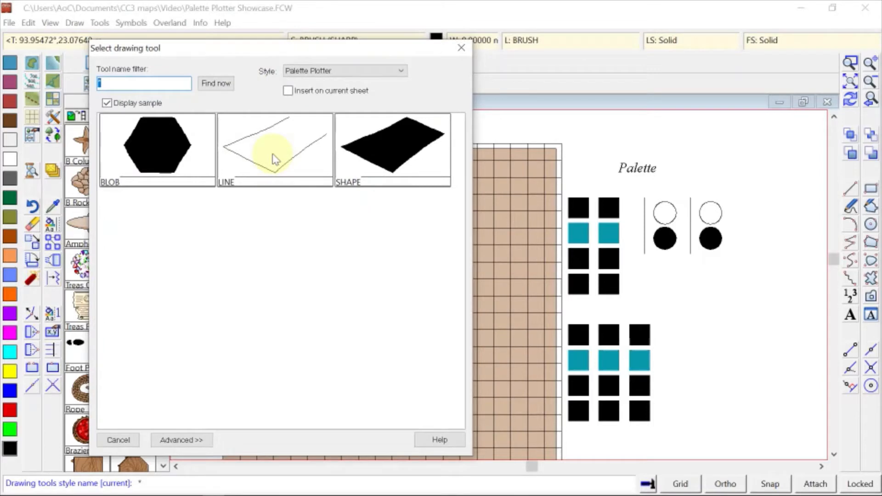
pyautogui.click(465, 49)
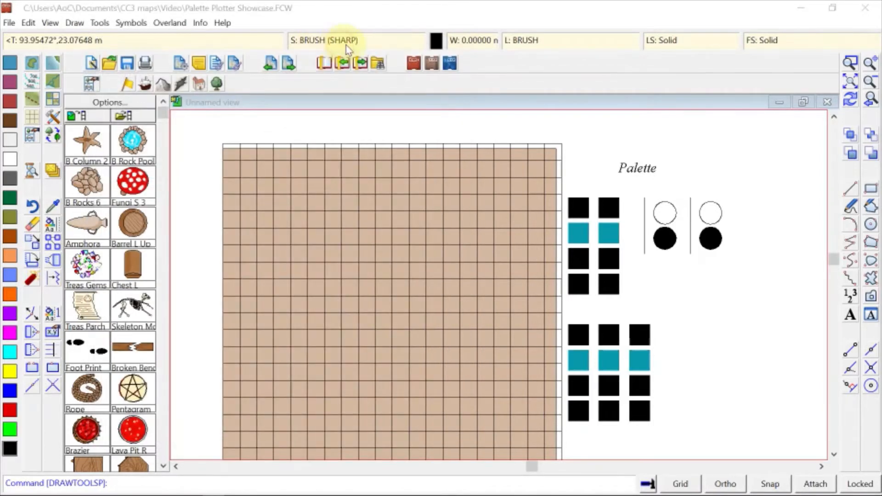
# Check the effects of the SPONGE, BRUSH, SKETCH and LINE sheets and activate sheet effects
pyautogui.click(346, 45)
pyautogui.moveTo(419, 65); pyautogui.dragTo(304, 63)
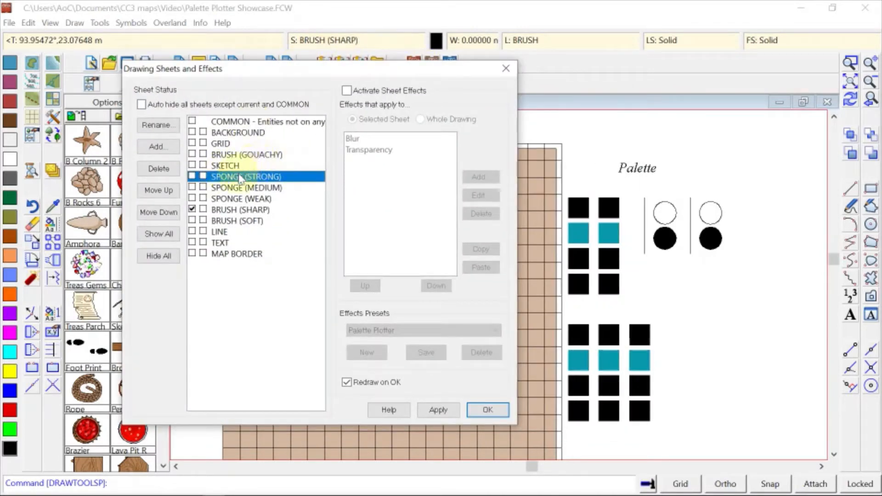
pyautogui.keyDown('shift'); pyautogui.click(236, 221); pyautogui.keyUp('shift')
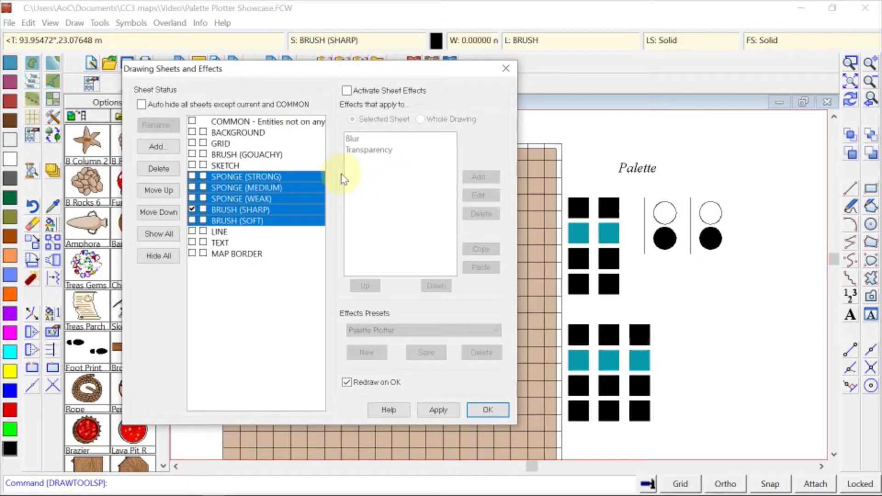
pyautogui.click(232, 166)
pyautogui.keyDown('ctrl'); pyautogui.click(230, 232); pyautogui.keyUp('ctrl')
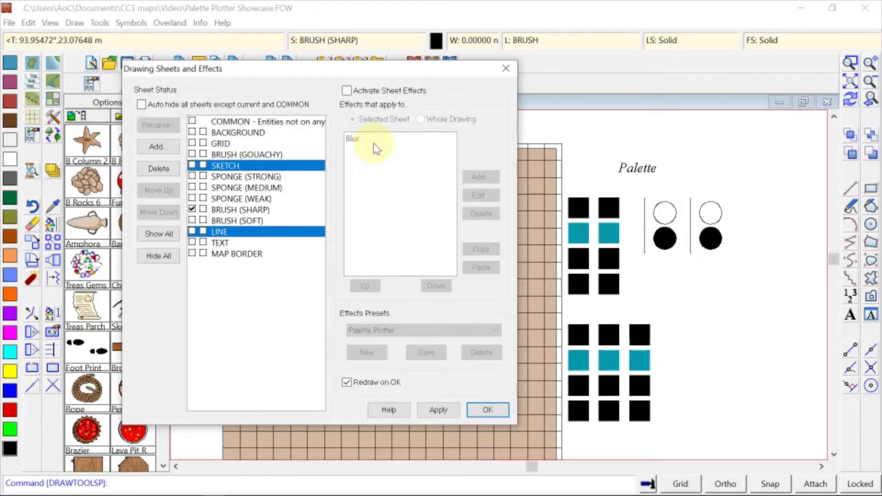
pyautogui.click(347, 91)
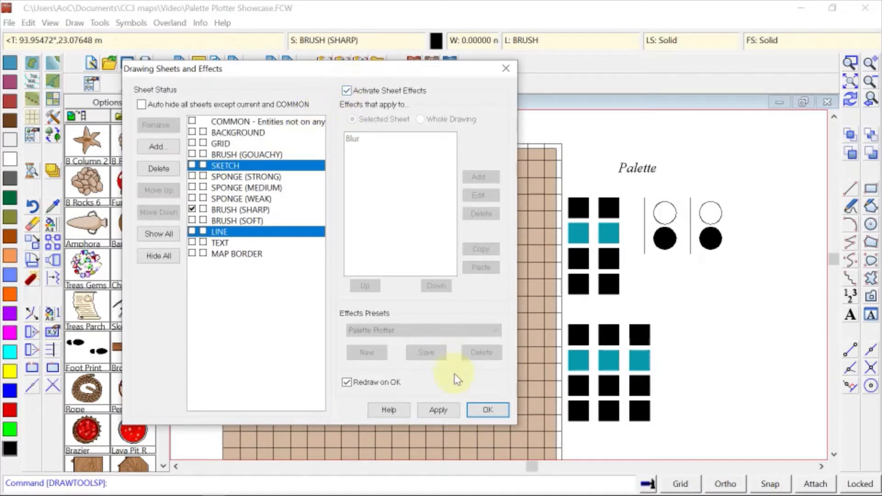
# Inspect the sponge and brush sheet effects and the LINE sheet's blur settings, and apply the activated sheet effects to the drawing
pyautogui.click(244, 176)
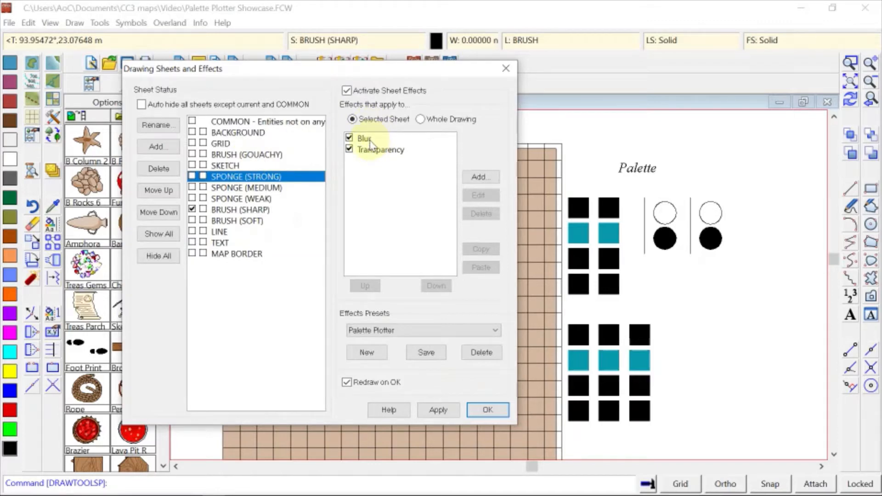
pyautogui.click(242, 221)
pyautogui.click(232, 232)
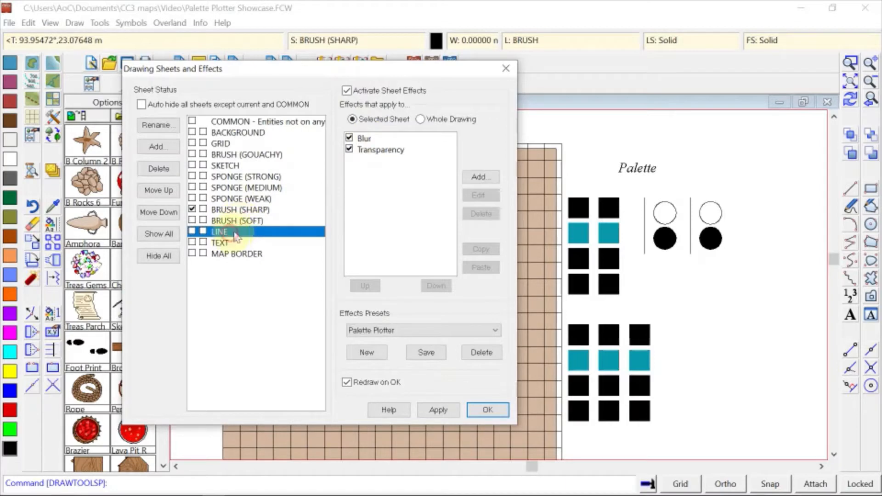
pyautogui.click(367, 142)
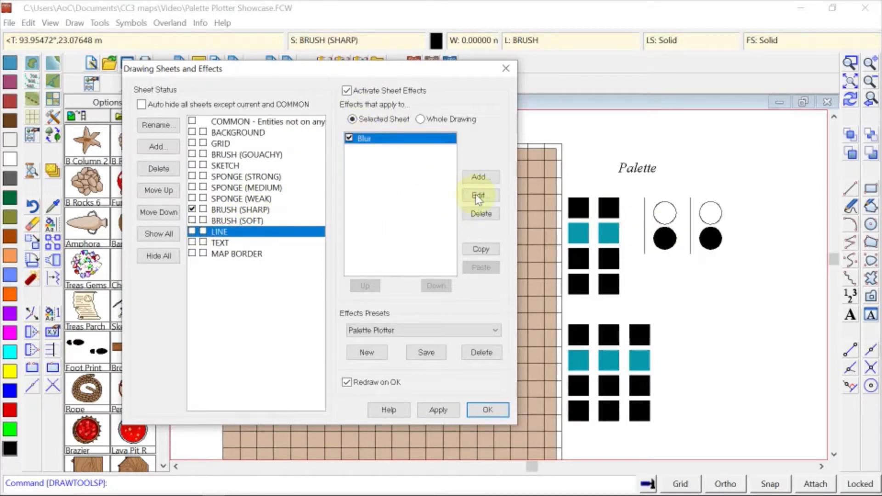
pyautogui.click(478, 196)
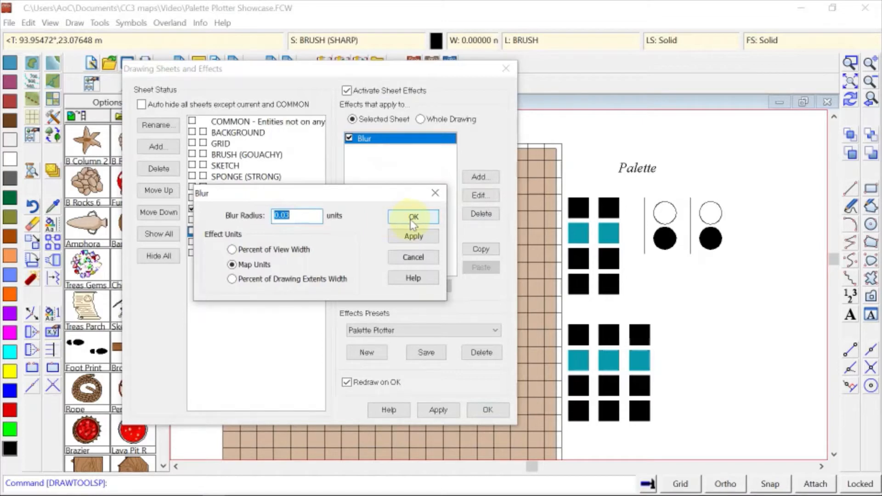
pyautogui.click(390, 219)
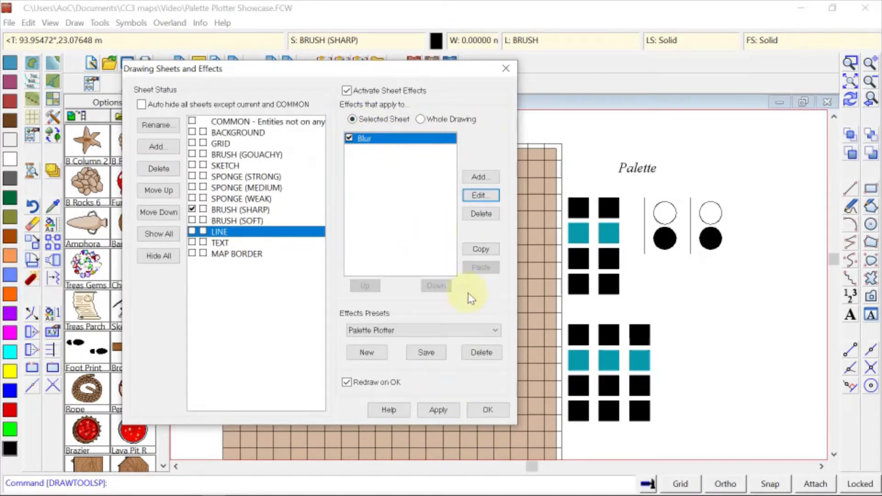
pyautogui.click(489, 411)
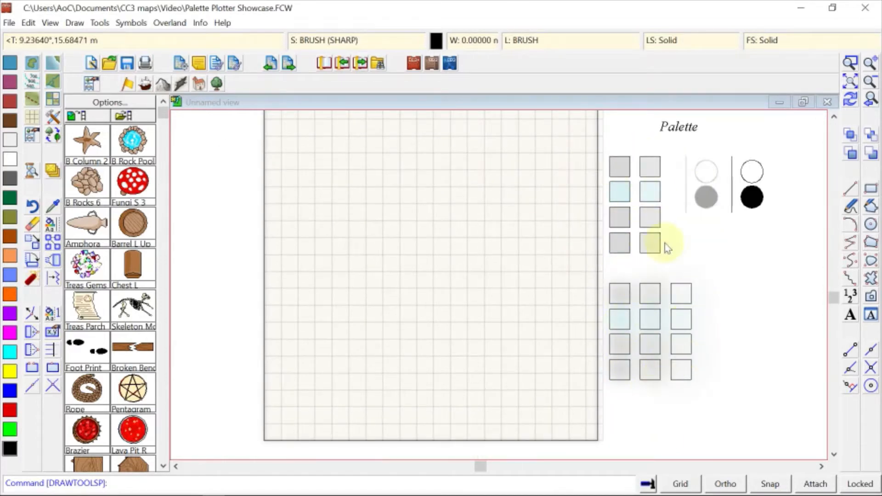
# Pick up the drawing properties of a black sharp-brush swatch and of the teal soft-brush swatch in the palette
pyautogui.click(631, 199)
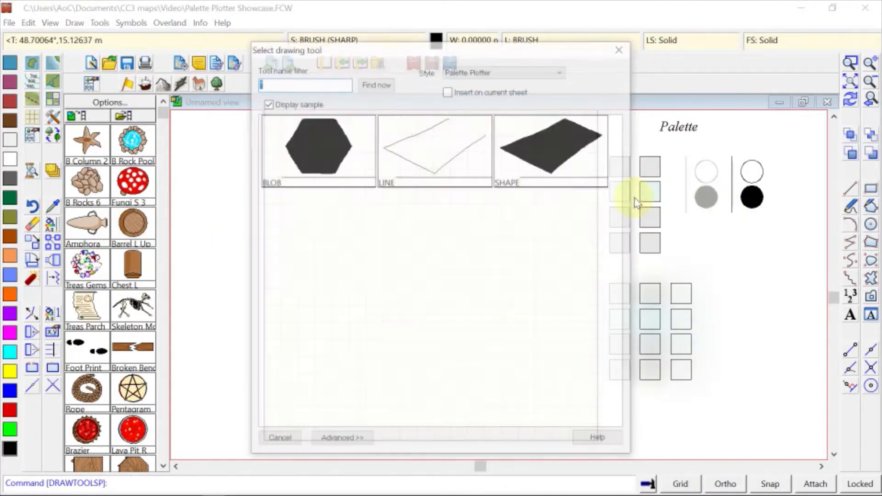
pyautogui.click(621, 43)
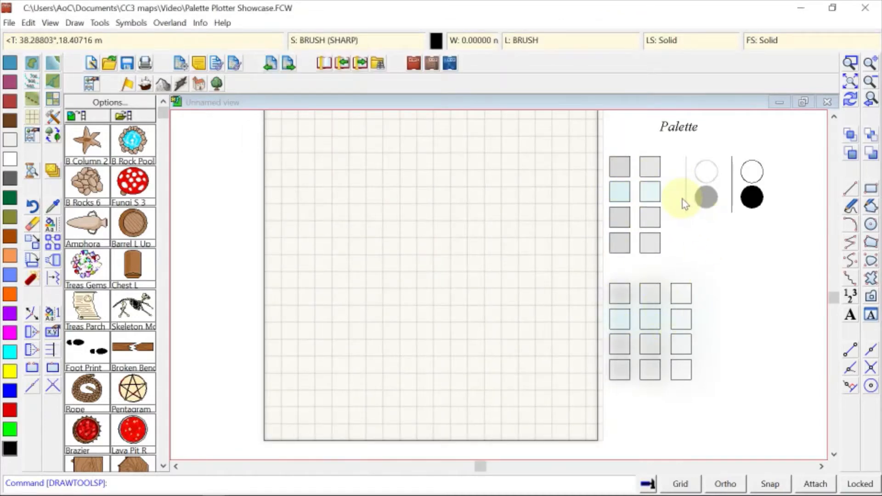
pyautogui.click(52, 207)
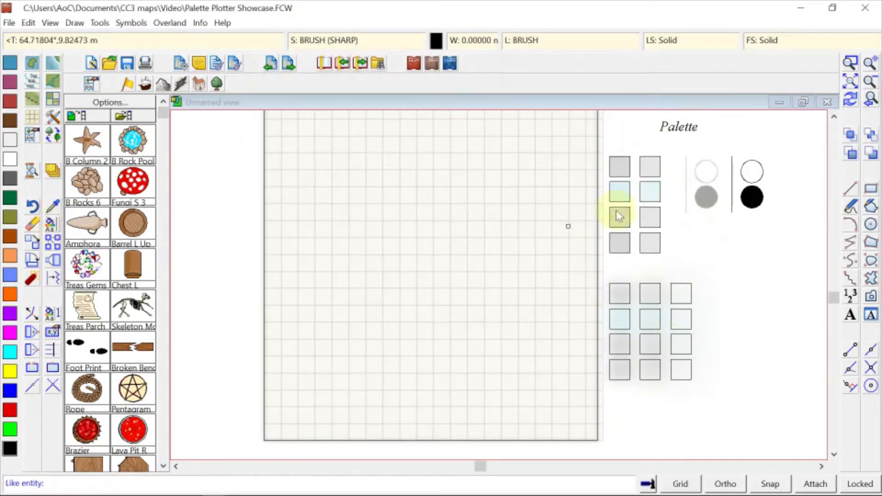
pyautogui.click(628, 176)
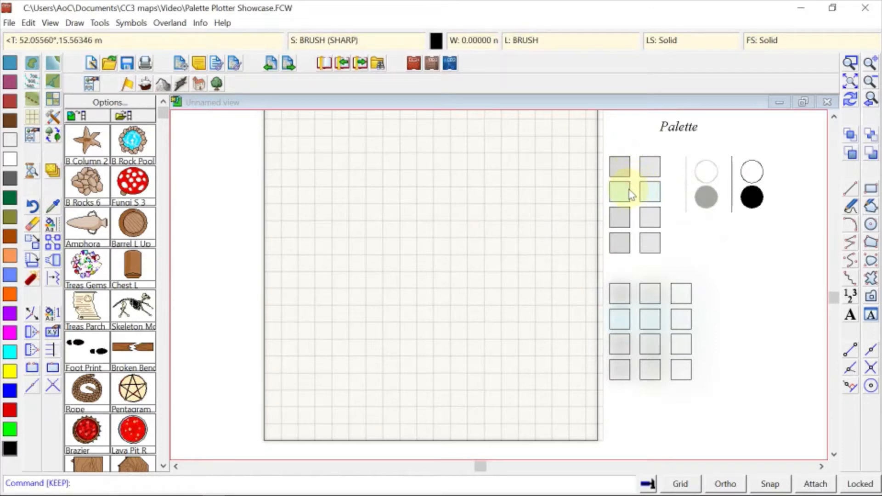
pyautogui.rightClick(630, 192)
pyautogui.click(660, 193)
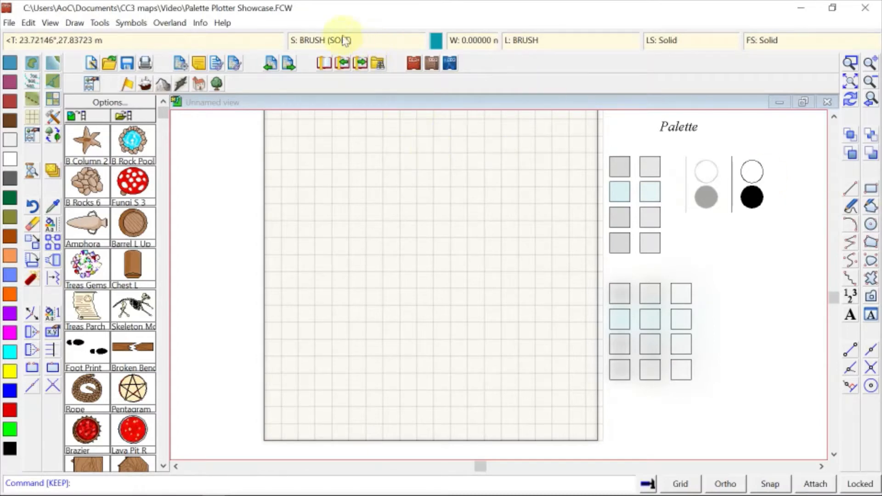
# Pick up the properties of the black soft-brush palette swatch and draw a large filled circle in the upper middle of the map
pyautogui.click(54, 209)
pyautogui.click(657, 168)
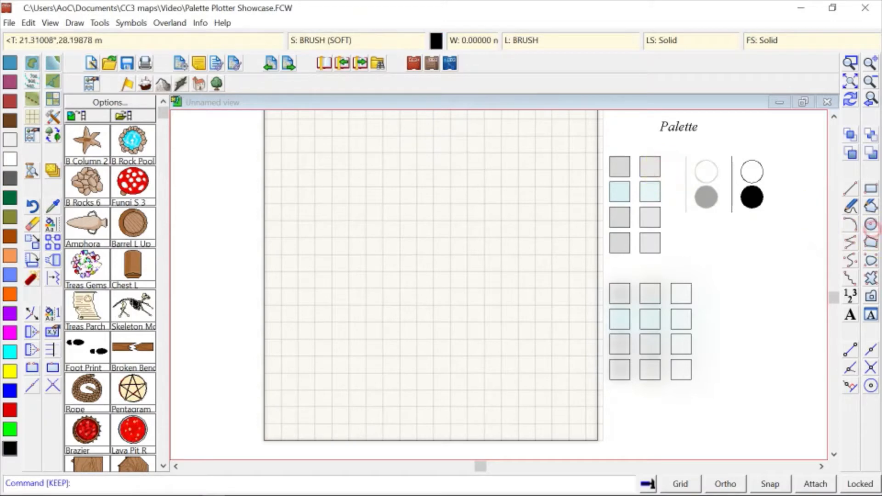
pyautogui.click(871, 224)
pyautogui.click(433, 203)
pyautogui.click(492, 203)
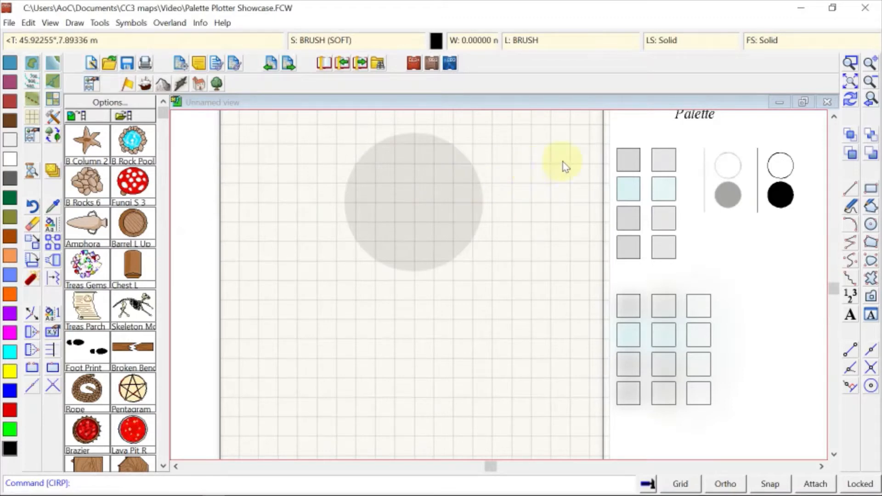
# Pick up the properties of the black sharp-brush swatch and draw a smooth, wavy-edged crescent along the circle's lower and right side
pyautogui.click(52, 206)
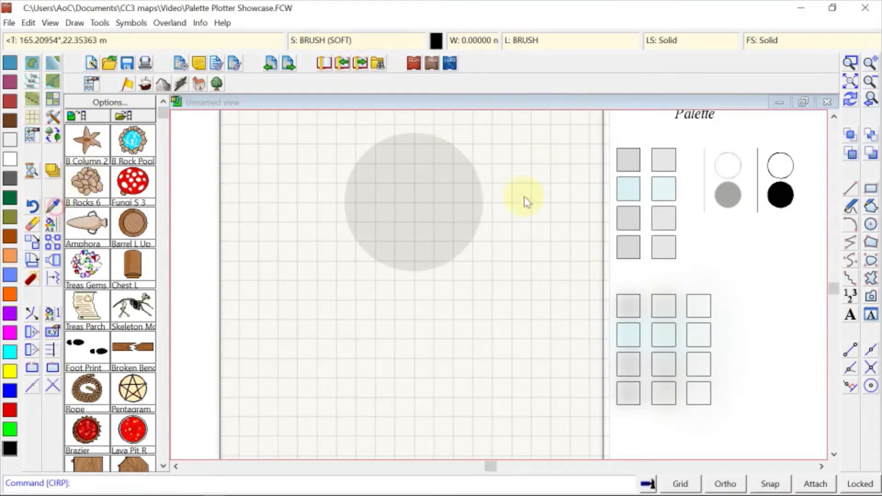
pyautogui.click(641, 166)
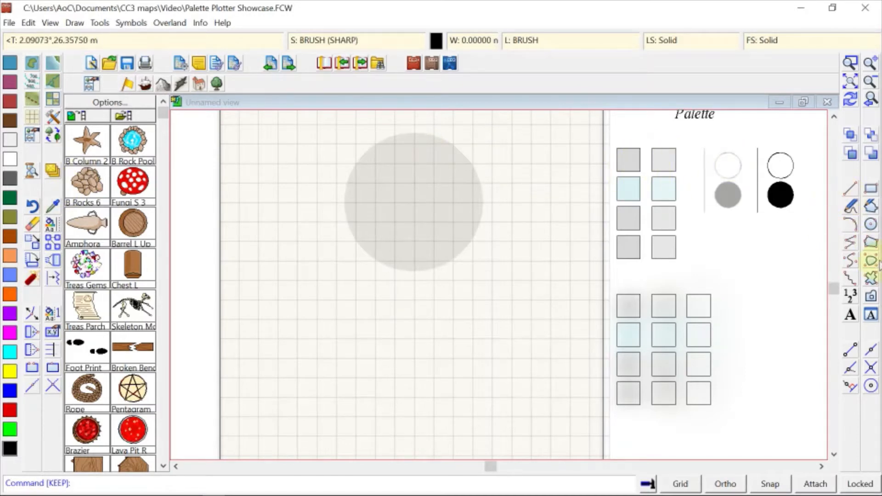
pyautogui.click(868, 244)
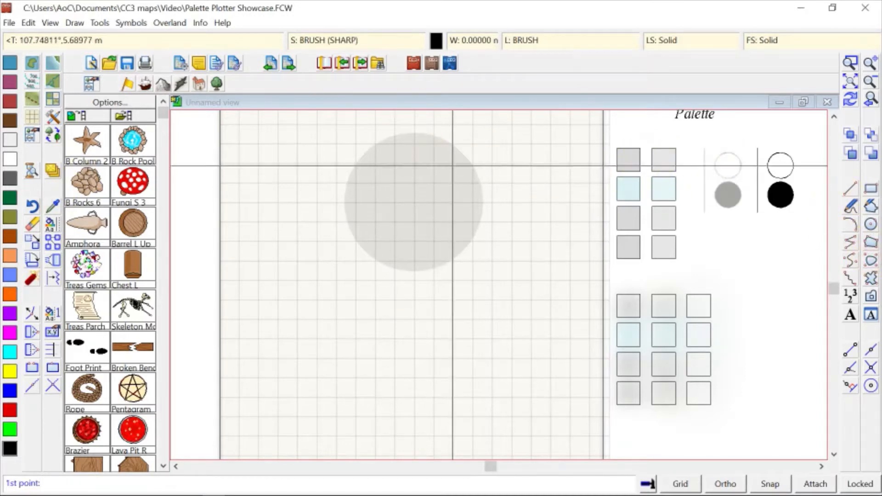
pyautogui.click(453, 150)
pyautogui.click(451, 156)
pyautogui.click(463, 167)
pyautogui.click(462, 179)
pyautogui.click(448, 186)
pyautogui.click(468, 205)
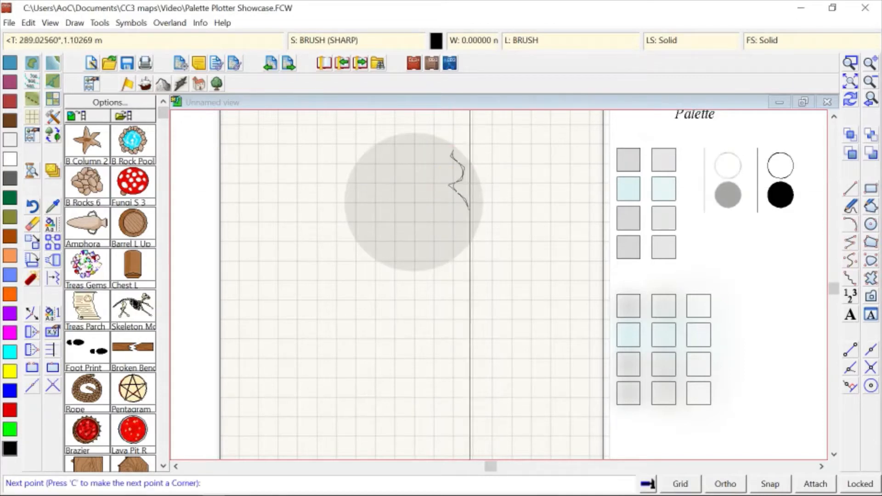
pyautogui.click(458, 226)
pyautogui.click(445, 225)
pyautogui.click(437, 249)
pyautogui.click(414, 246)
pyautogui.click(404, 225)
pyautogui.click(382, 211)
pyautogui.click(373, 210)
pyautogui.click(368, 238)
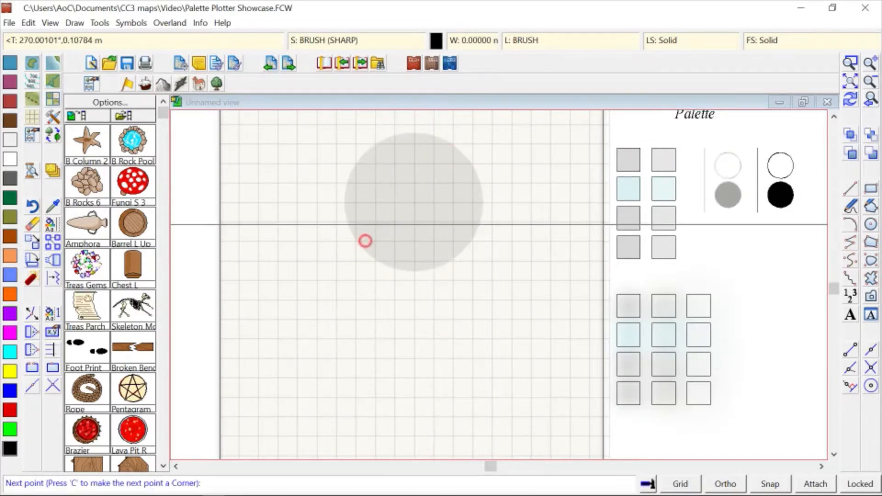
pyautogui.click(360, 243)
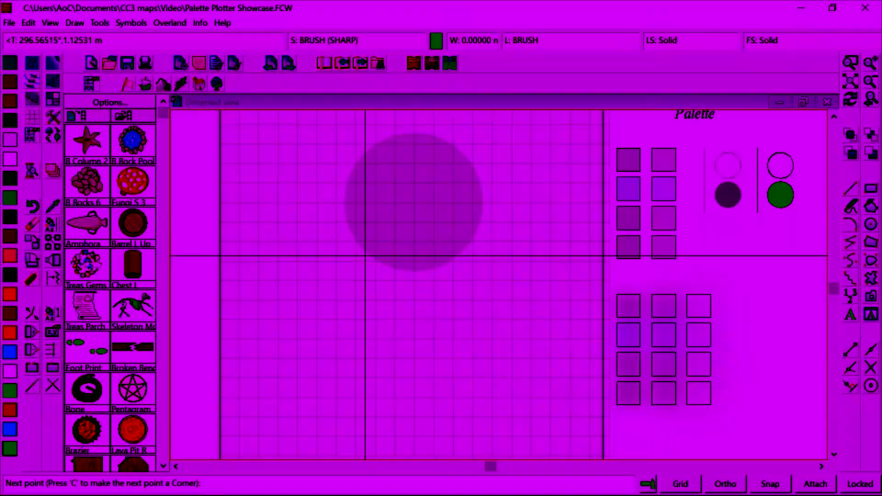
pyautogui.click(367, 259)
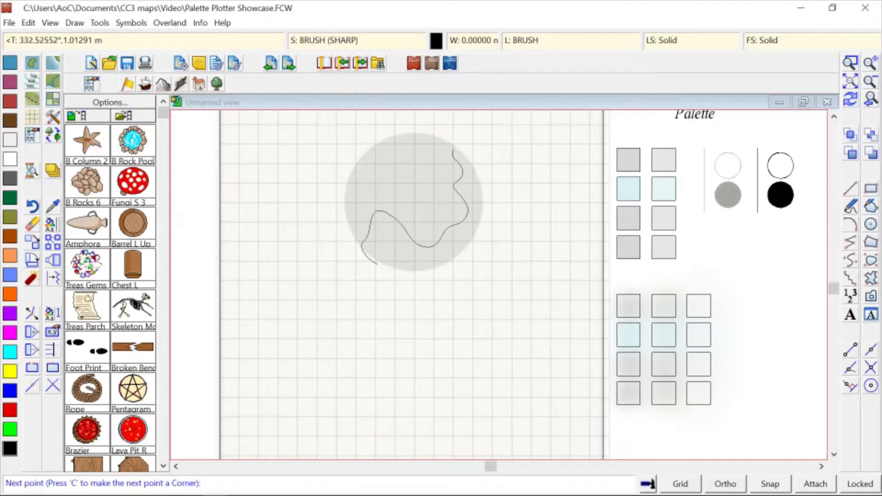
pyautogui.click(394, 274)
pyautogui.click(429, 281)
pyautogui.click(458, 261)
pyautogui.click(479, 237)
pyautogui.click(488, 207)
pyautogui.click(489, 184)
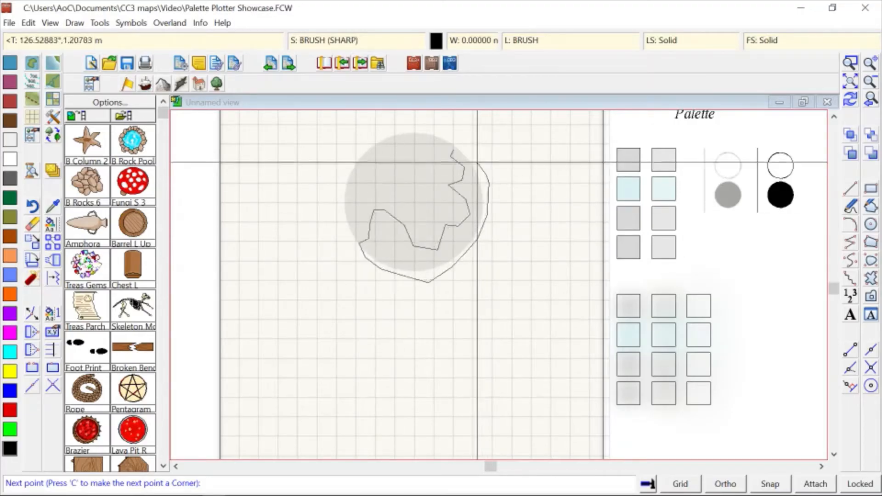
pyautogui.click(476, 158)
pyautogui.rightClick(467, 140)
# Examine the overlapping brush shapes on the map and check the available drawing colours
pyautogui.scroll(-1, 501, 142)
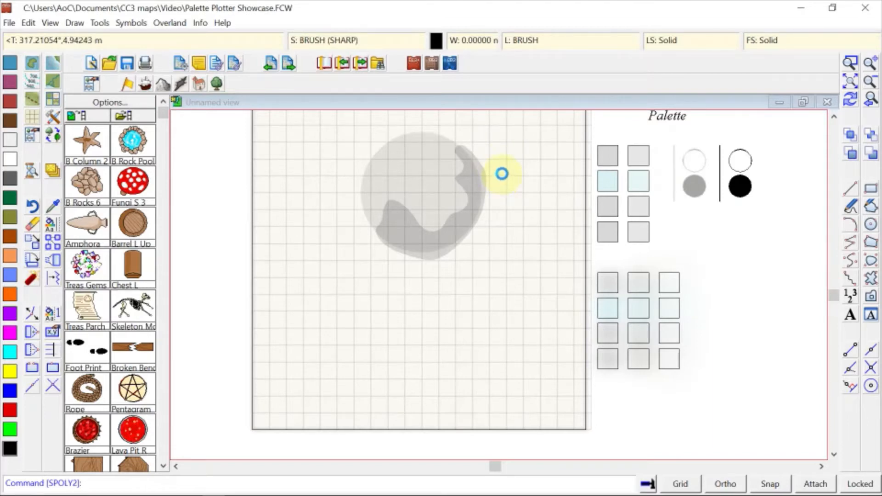
pyautogui.scroll(1, 502, 174)
pyautogui.scroll(1, 502, 174)
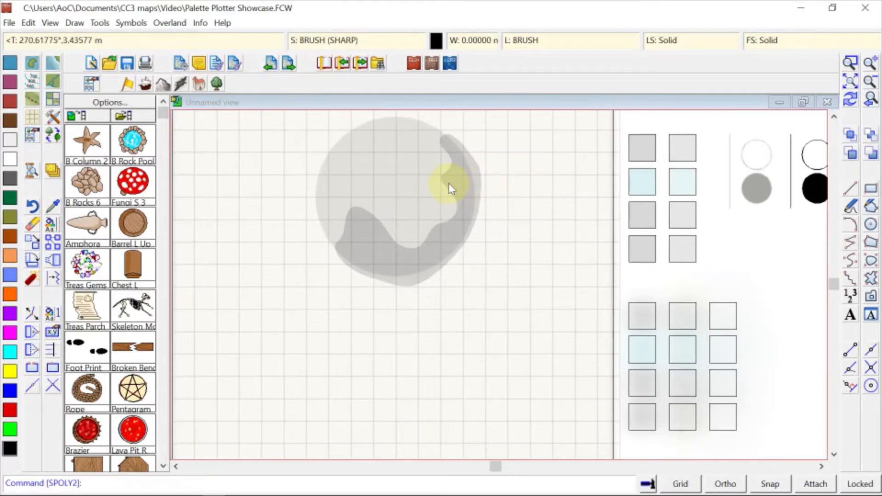
pyautogui.scroll(-1, 448, 183)
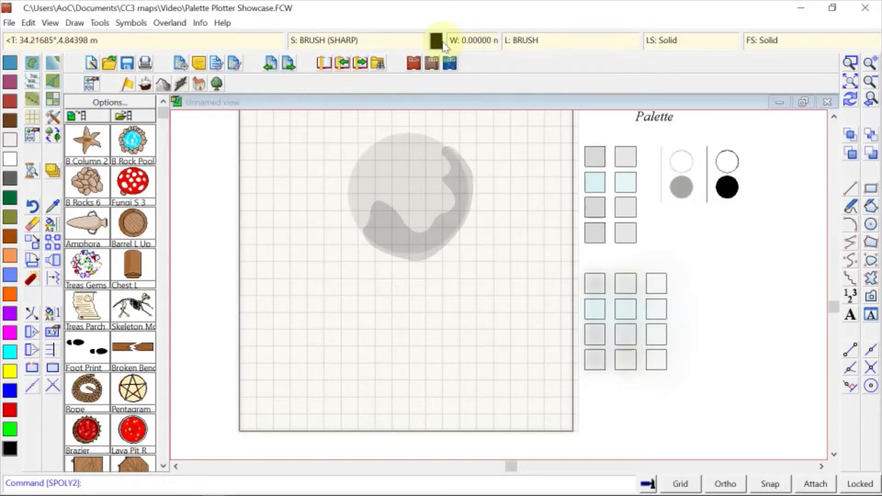
pyautogui.click(436, 39)
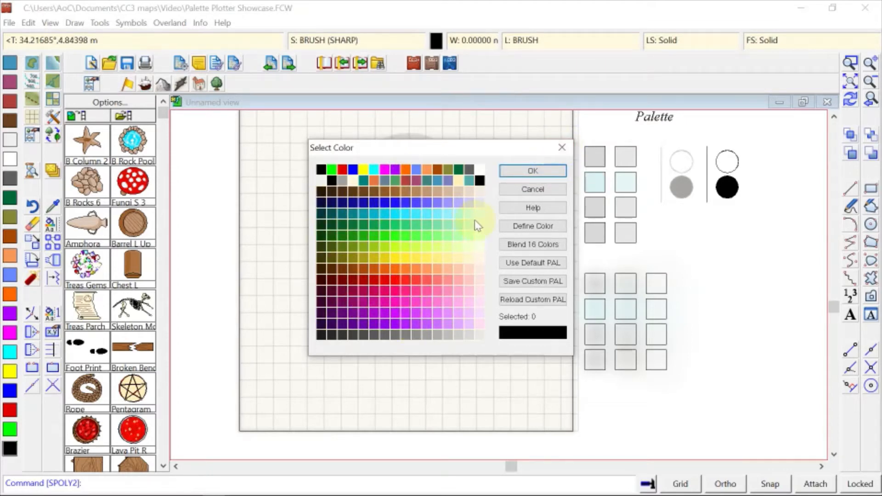
pyautogui.click(560, 154)
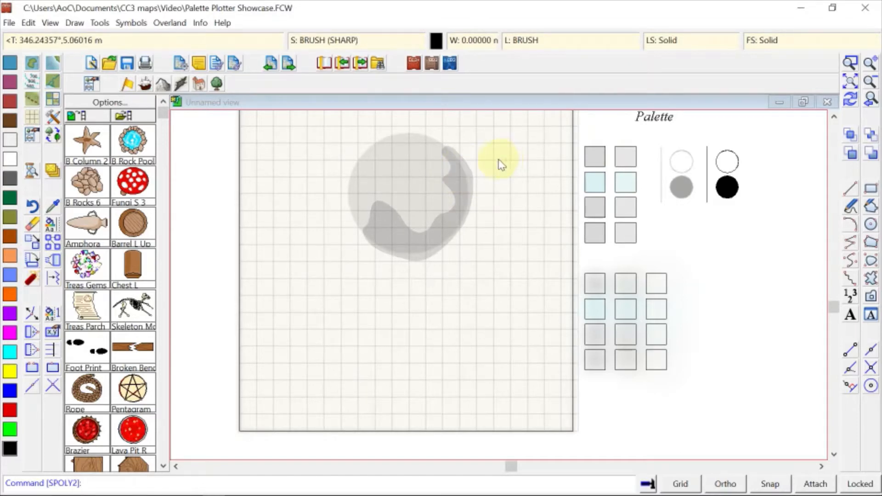
# Pick up the properties of the black strong-sponge swatch and draw a ring-like polygon along the circle's edge, open at the top
pyautogui.click(52, 207)
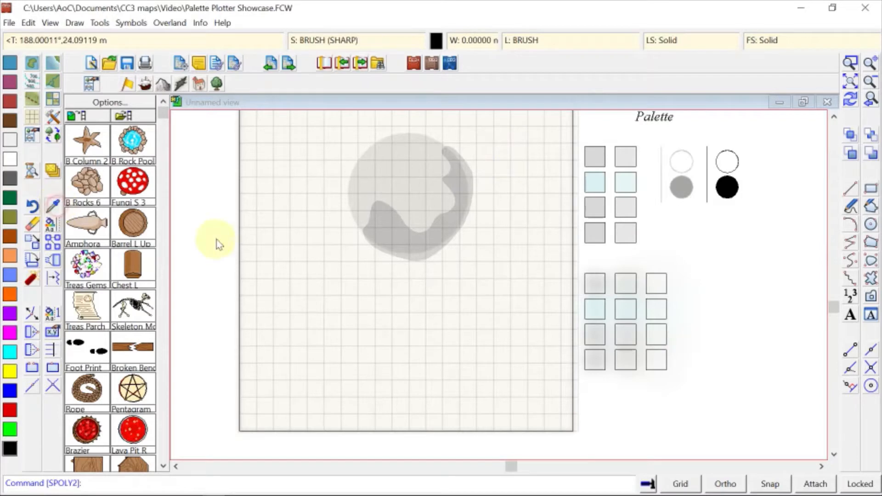
pyautogui.click(605, 292)
pyautogui.click(872, 244)
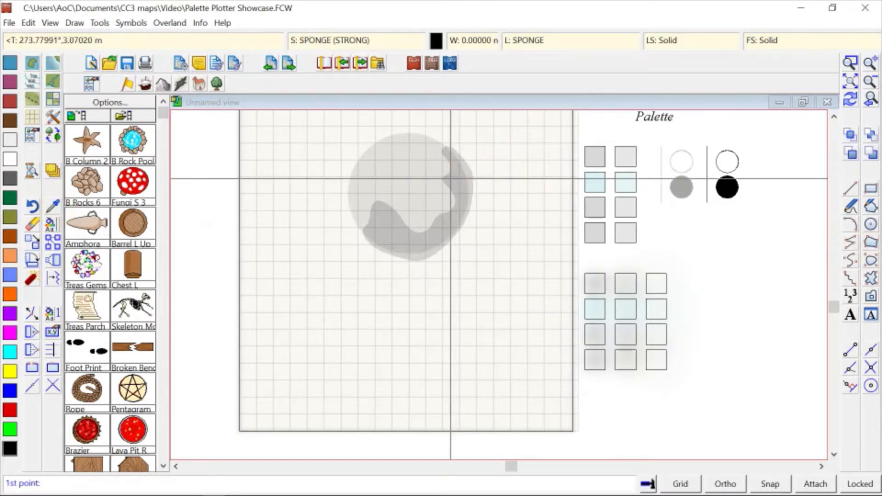
pyautogui.click(449, 149)
pyautogui.click(456, 192)
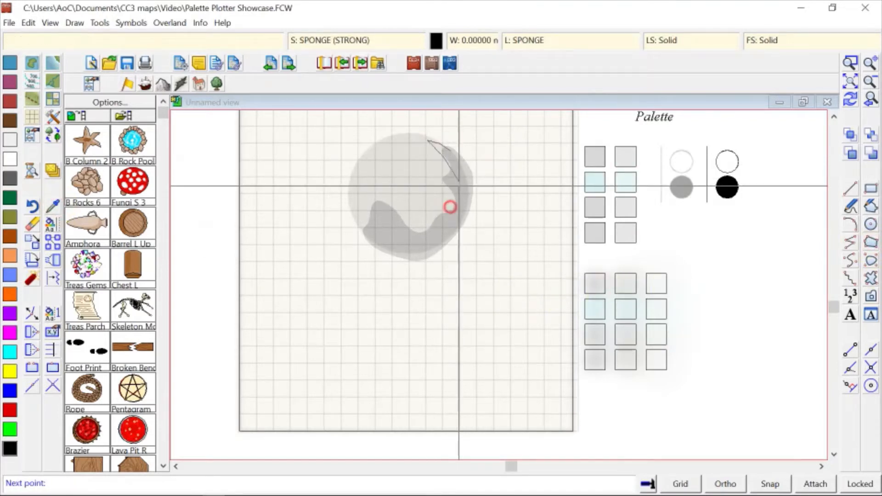
pyautogui.click(413, 234)
pyautogui.click(367, 184)
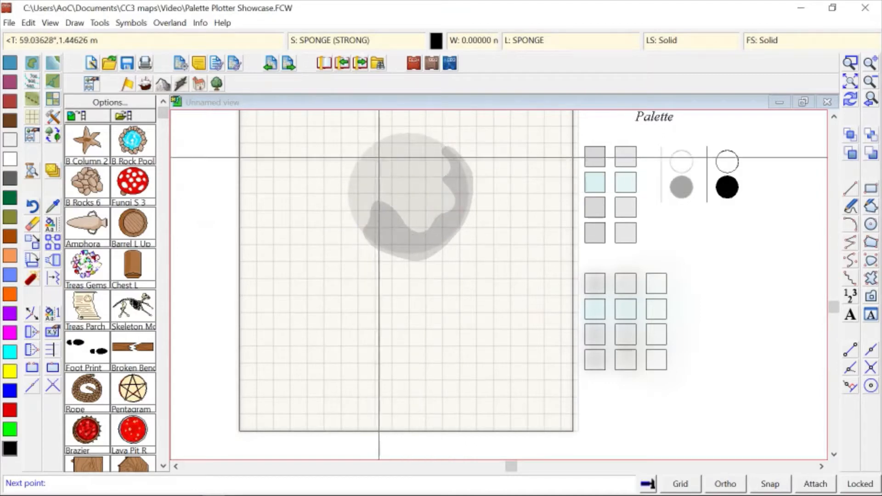
pyautogui.click(381, 146)
pyautogui.click(363, 155)
pyautogui.click(349, 214)
pyautogui.click(367, 242)
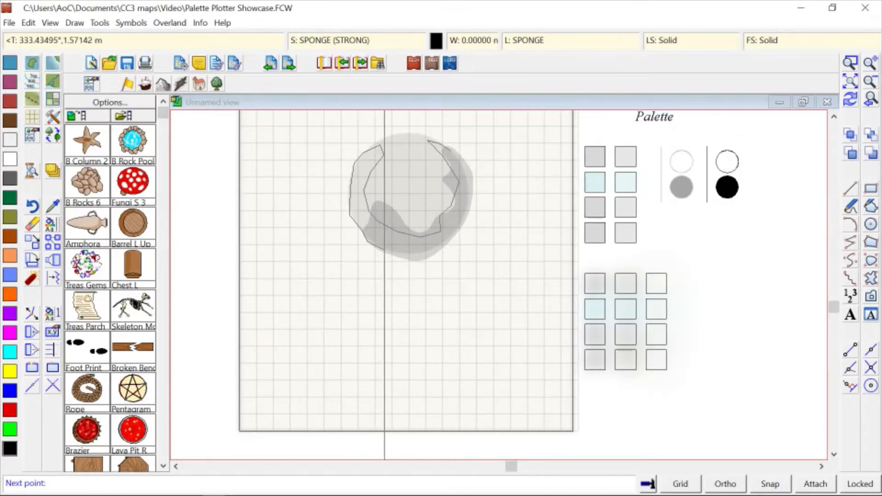
pyautogui.click(389, 252)
pyautogui.click(426, 252)
pyautogui.click(460, 224)
pyautogui.click(472, 189)
pyautogui.click(468, 172)
pyautogui.rightClick(474, 147)
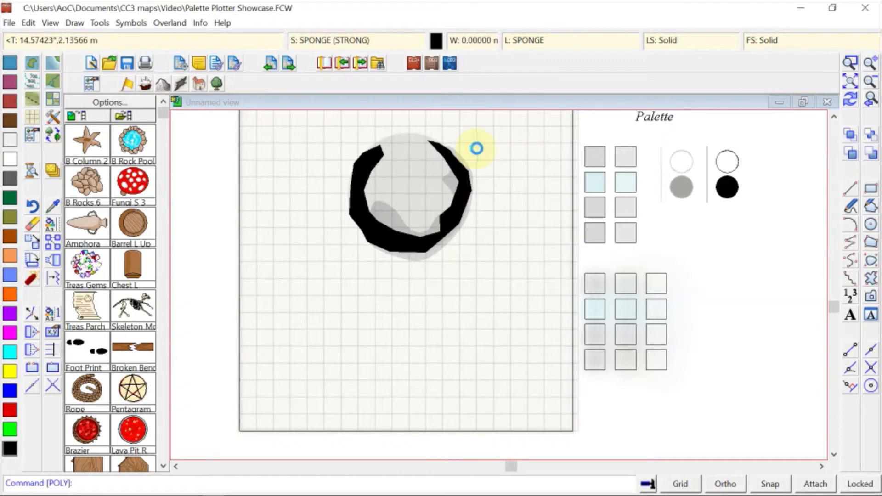
pyautogui.scroll(1, 486, 163)
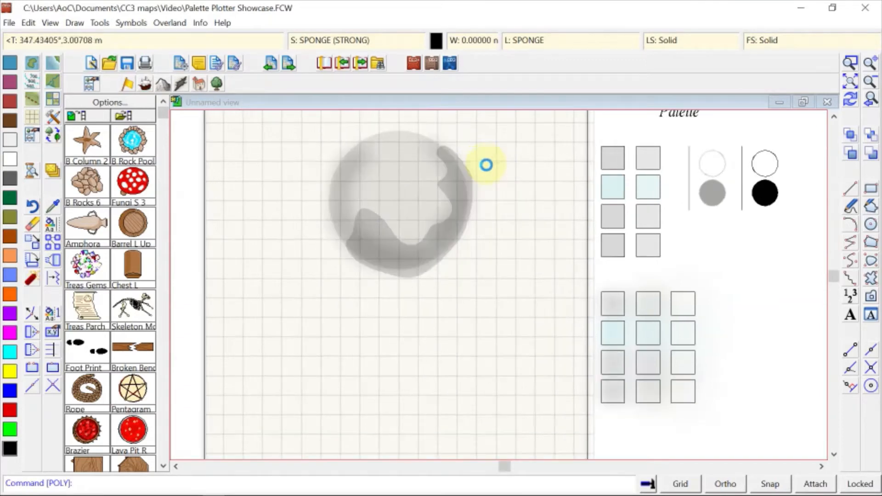
pyautogui.scroll(1, 514, 248)
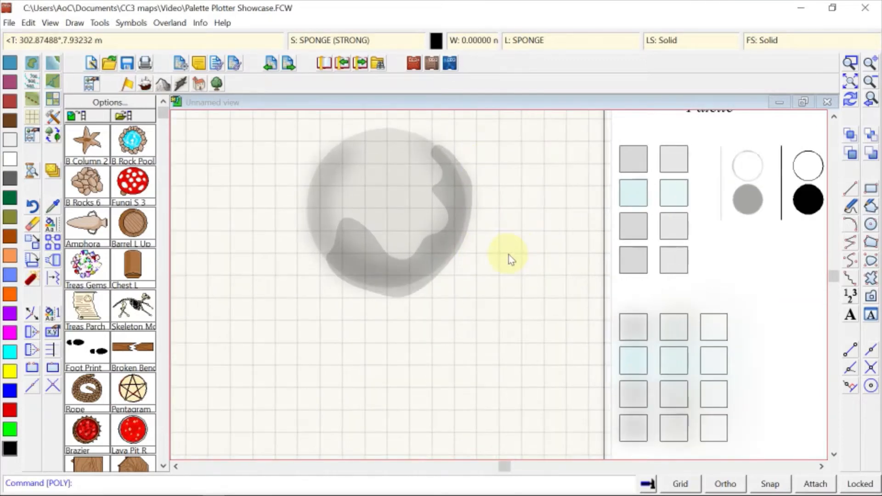
# Pick up the properties of the teal medium-sponge swatch and draw a smooth patch inside the circle's upper left part
pyautogui.click(53, 206)
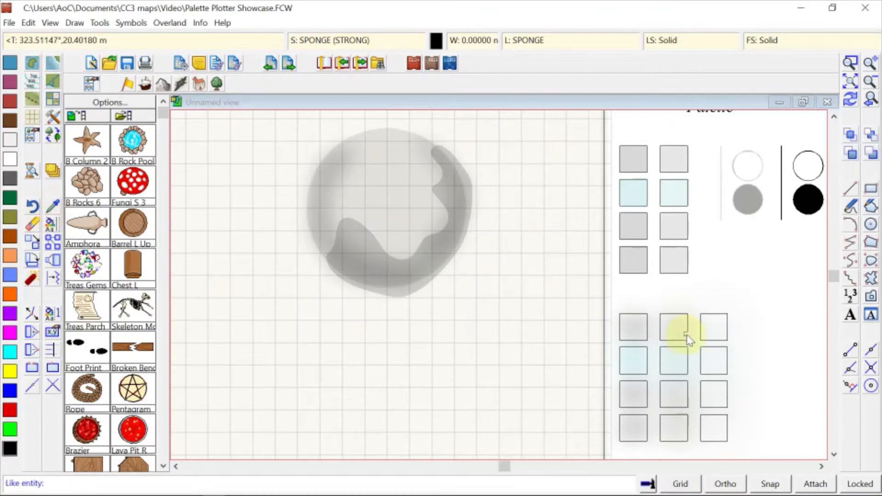
pyautogui.click(687, 357)
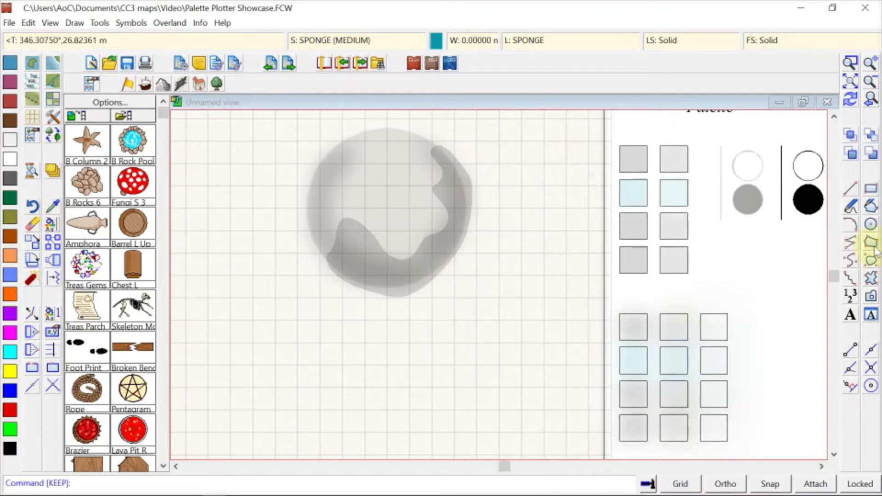
pyautogui.click(871, 260)
pyautogui.click(370, 149)
pyautogui.click(395, 142)
pyautogui.click(416, 160)
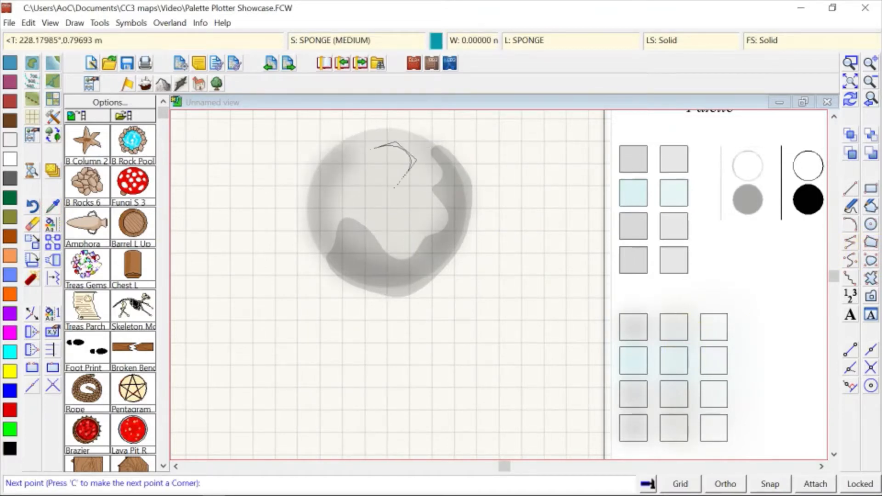
pyautogui.click(394, 187)
pyautogui.click(402, 223)
pyautogui.click(368, 210)
pyautogui.click(327, 215)
pyautogui.click(335, 182)
pyautogui.click(347, 147)
pyautogui.rightClick(463, 176)
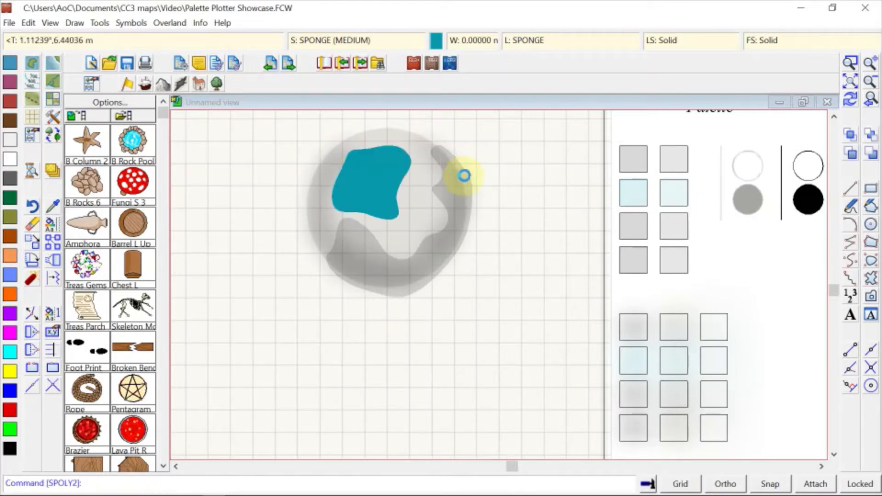
pyautogui.scroll(-1, 463, 176)
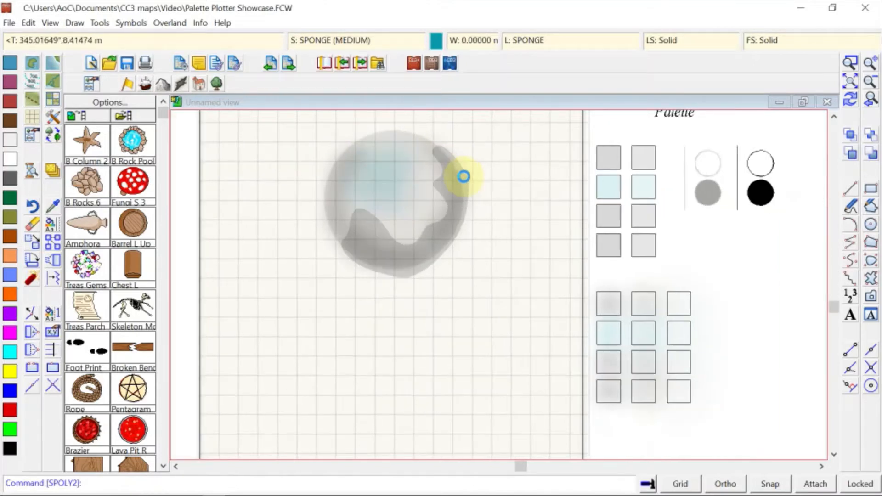
pyautogui.scroll(-1, 455, 159)
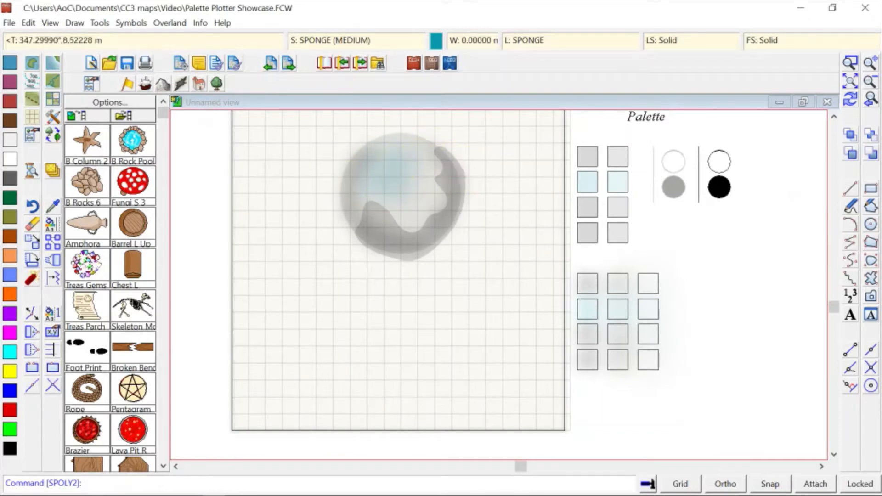
# Erase the wavy sharp-brush crescent from the lower right of the circle
pyautogui.click(50, 224)
pyautogui.click(463, 171)
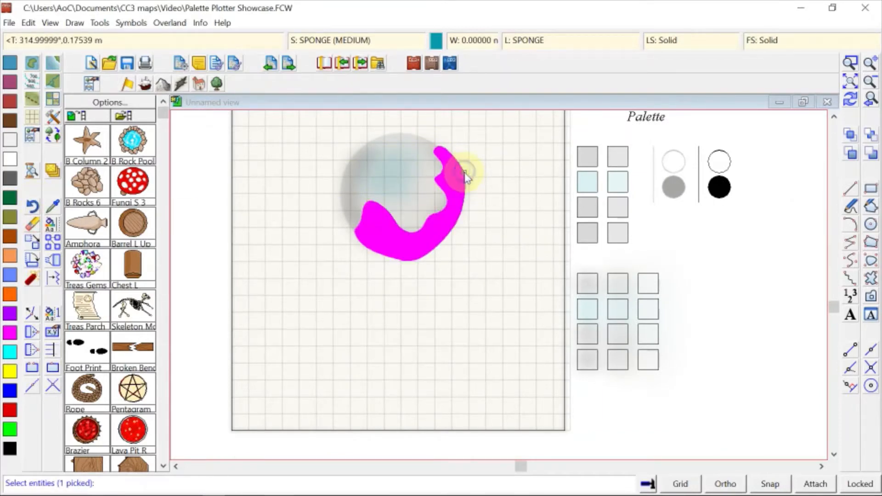
pyautogui.rightClick(464, 174)
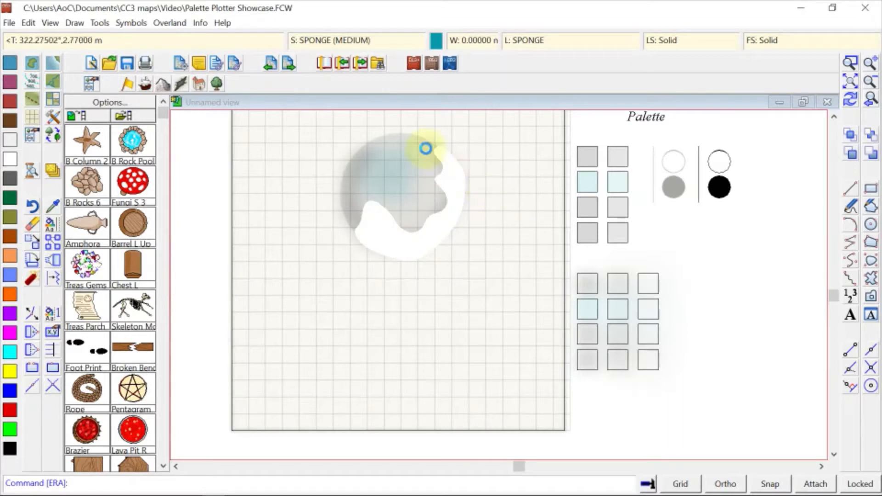
# Review the map drawing tools available for the Palette Plotter style
pyautogui.click(170, 23)
pyautogui.click(248, 137)
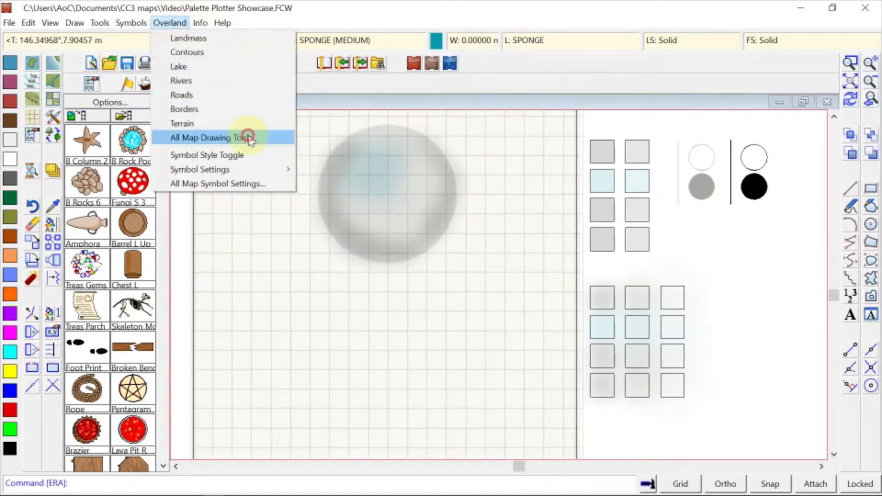
pyautogui.moveTo(502, 49); pyautogui.dragTo(269, 49)
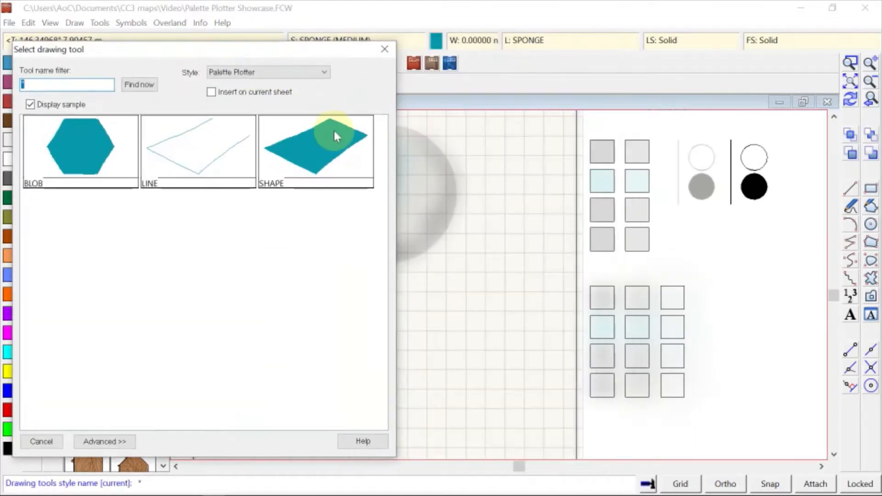
pyautogui.click(384, 49)
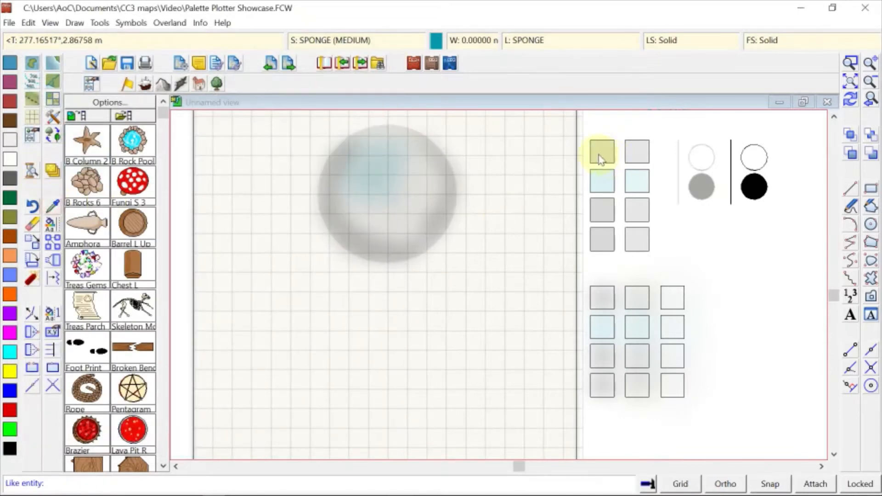
# Pick up the properties of the black sharp-brush swatch and review the drawing's layer list
pyautogui.click(612, 161)
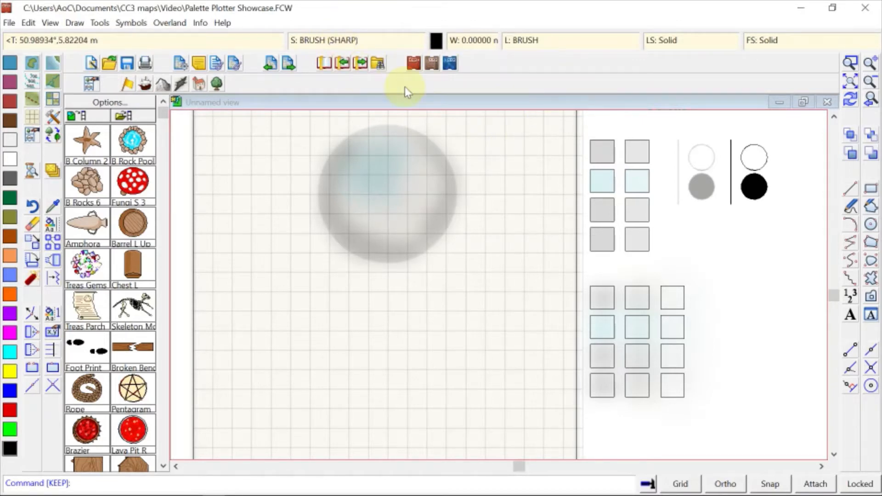
pyautogui.click(566, 44)
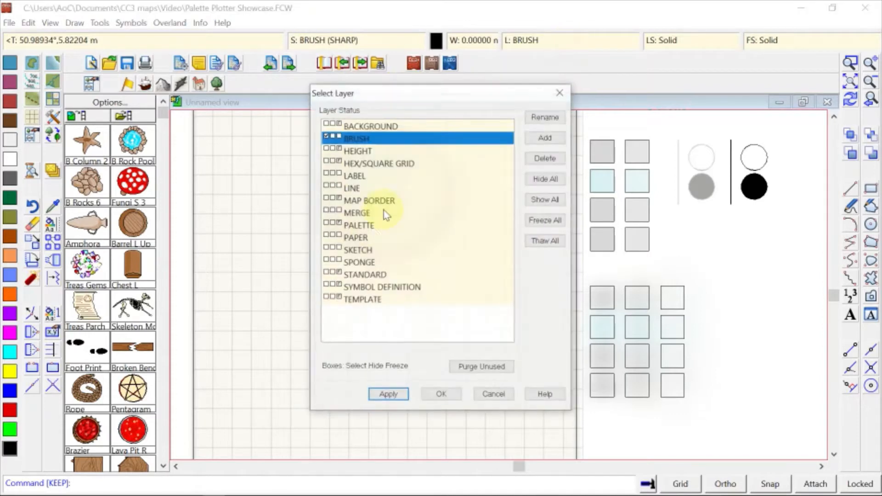
pyautogui.click(340, 264)
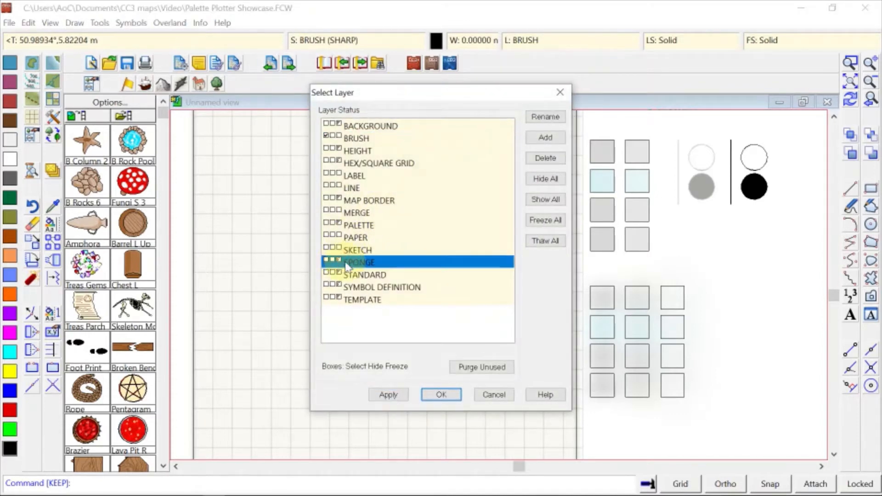
pyautogui.click(442, 396)
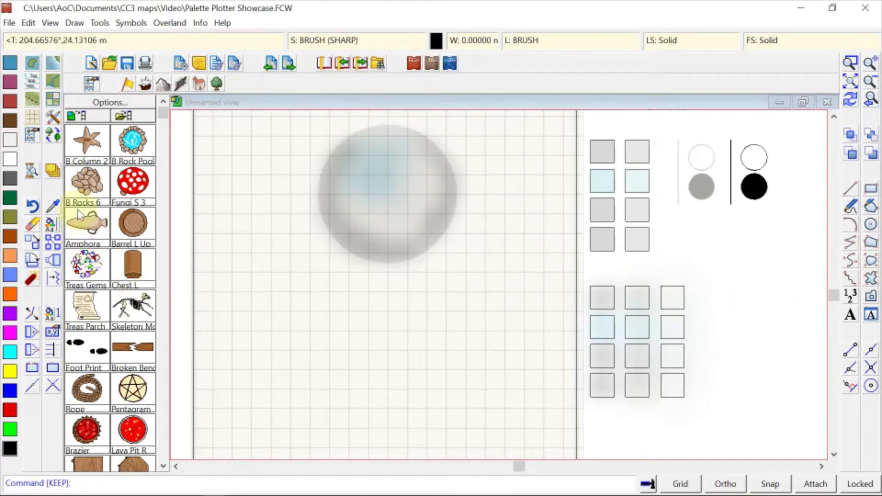
pyautogui.click(54, 204)
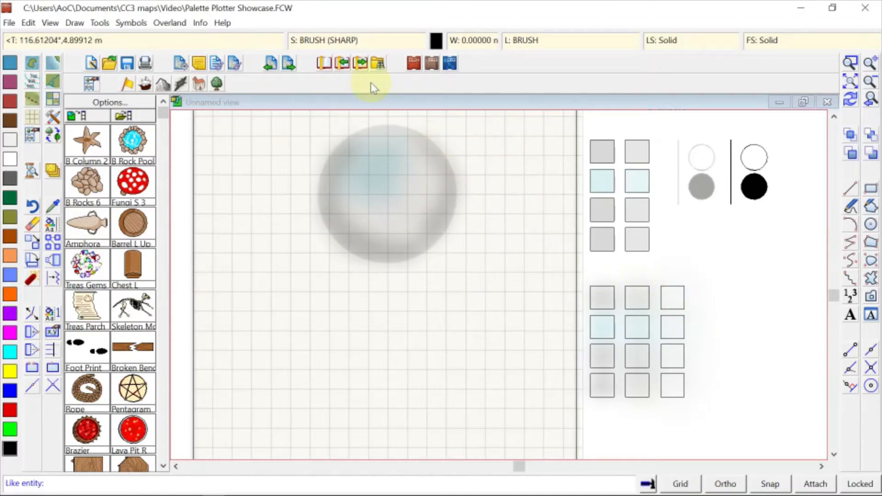
pyautogui.click(517, 40)
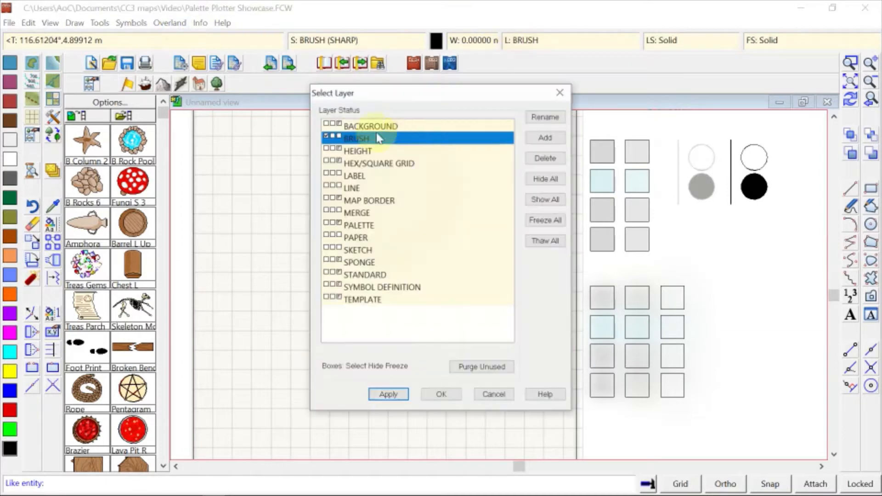
pyautogui.click(559, 92)
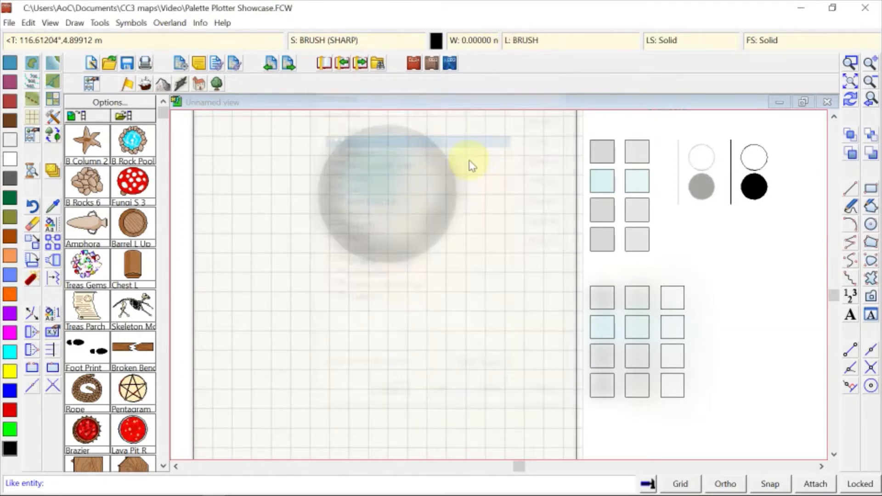
# Choose the SHAPE drawing tool and try to trace the circle's edge starting from its upper right part
pyautogui.click(169, 23)
pyautogui.click(227, 138)
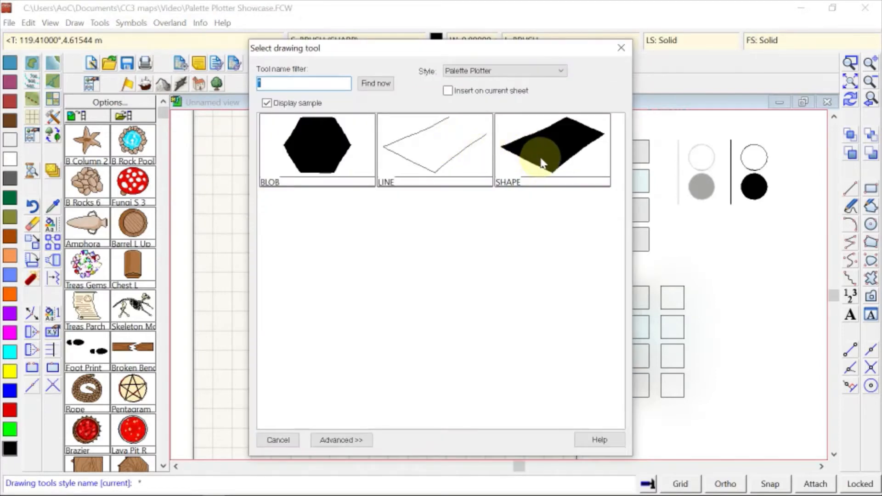
pyautogui.doubleClick(542, 163)
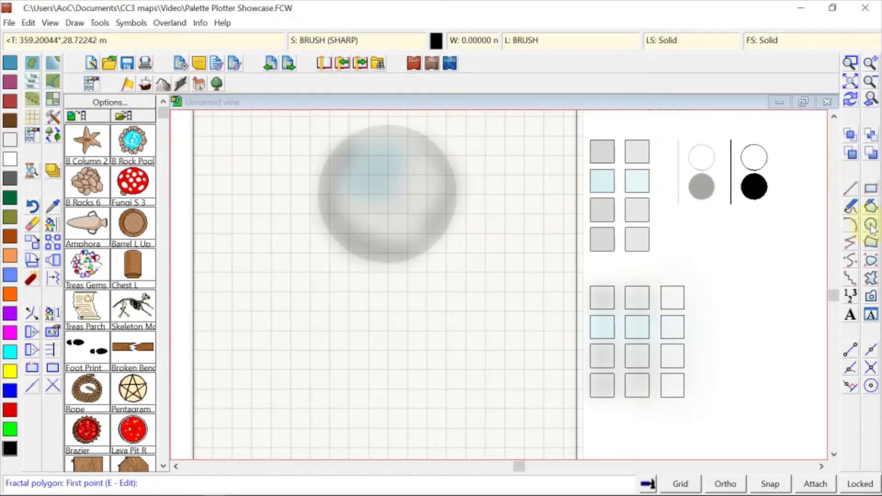
pyautogui.click(414, 120)
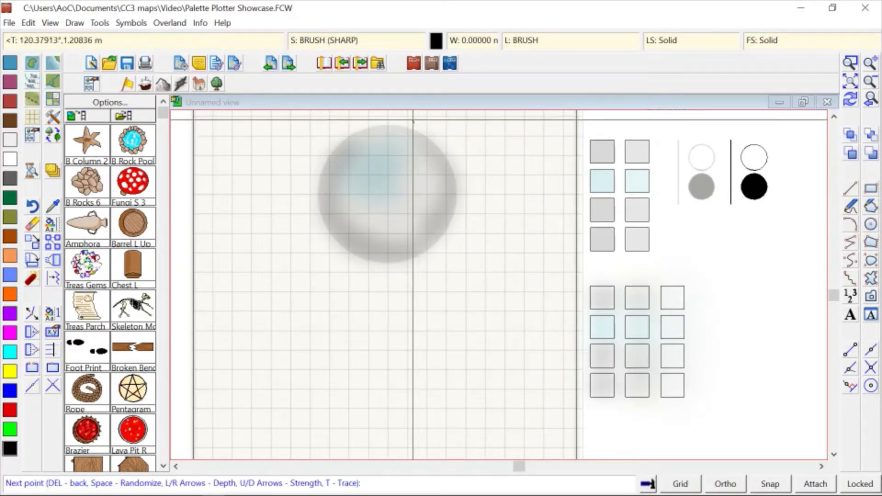
pyautogui.press('t')
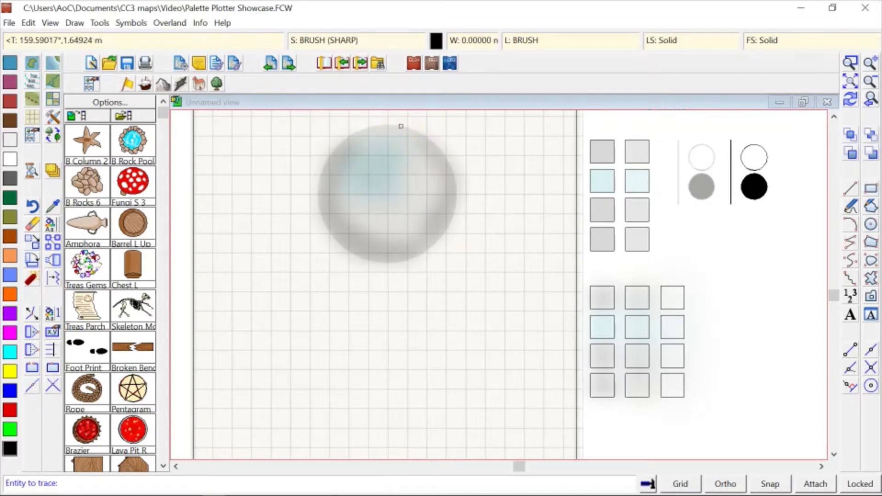
pyautogui.click(401, 126)
pyautogui.click(426, 132)
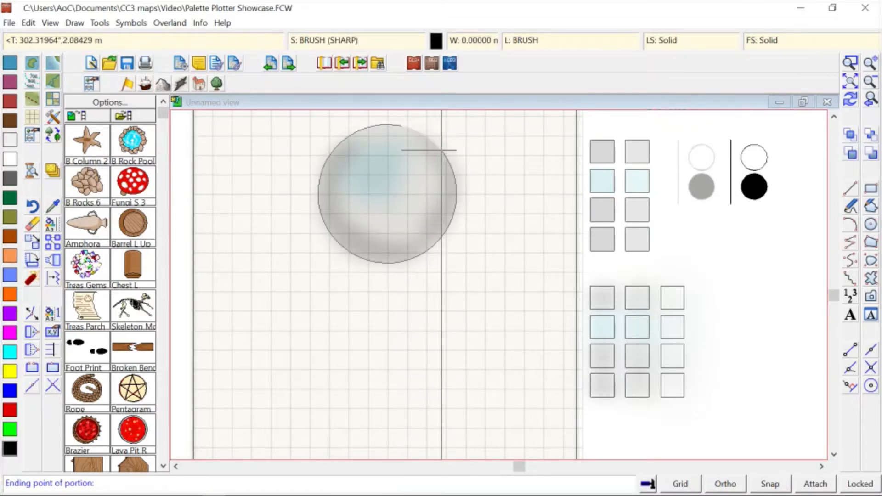
pyautogui.click(431, 140)
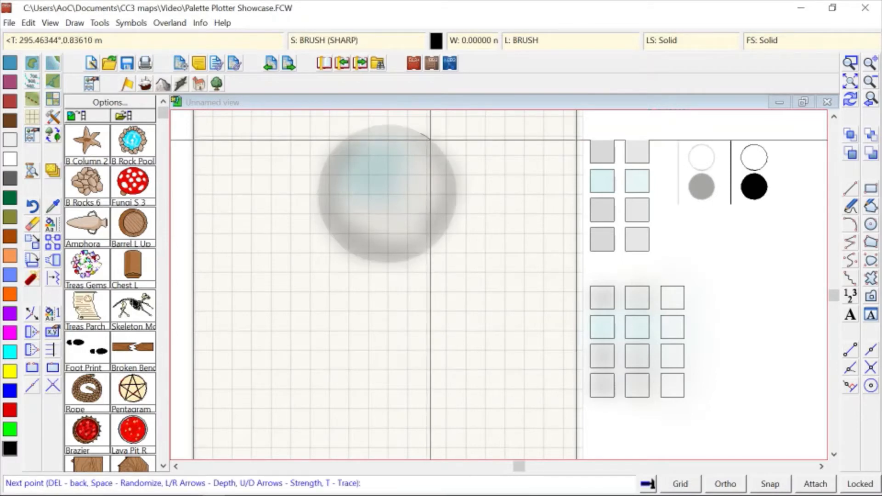
pyautogui.press('t')
pyautogui.click(410, 133)
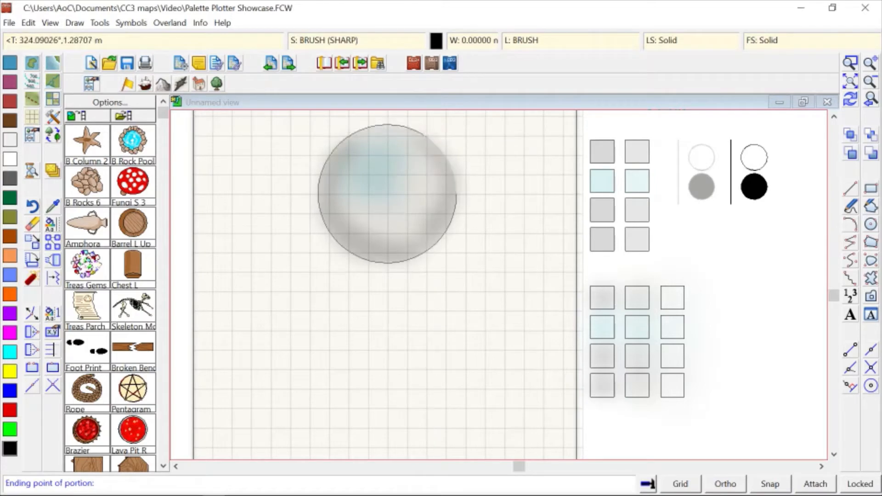
pyautogui.click(423, 135)
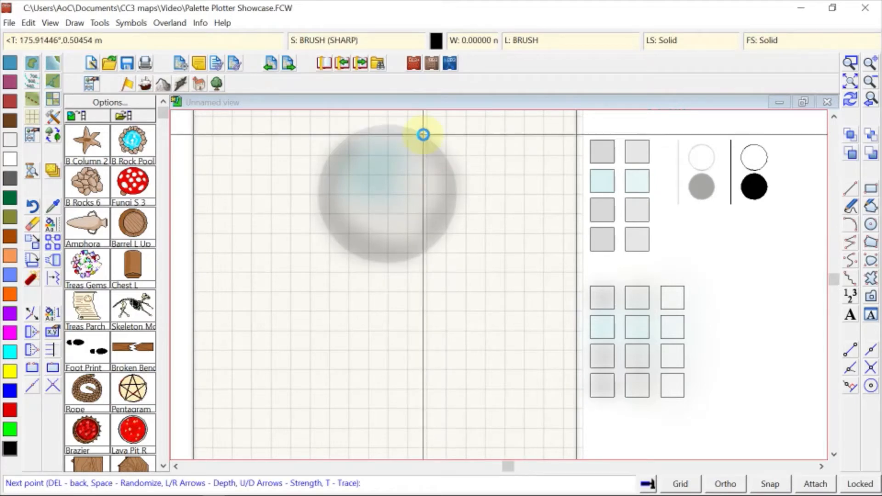
# Trace the circle's edge between its lower left and upper right and close the polygon with a jagged inner edge, forming a crescent
pyautogui.scroll(1, 423, 135)
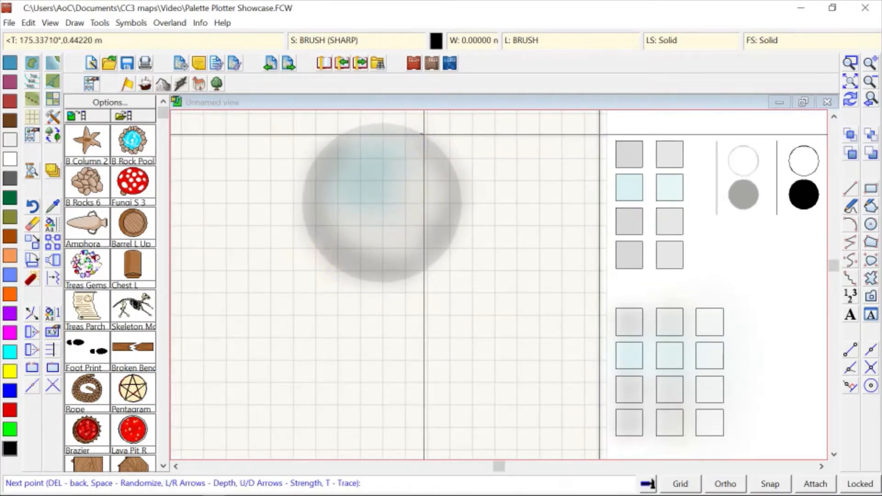
pyautogui.scroll(1, 423, 135)
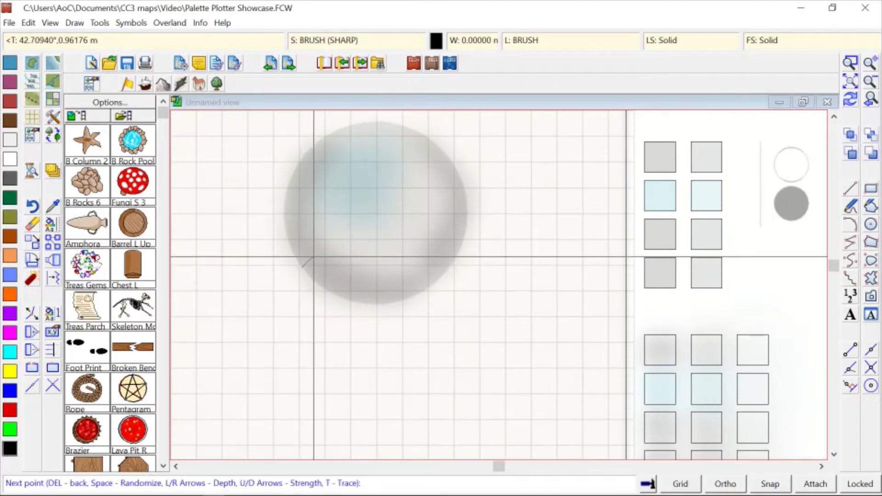
pyautogui.press('t')
pyautogui.click(308, 274)
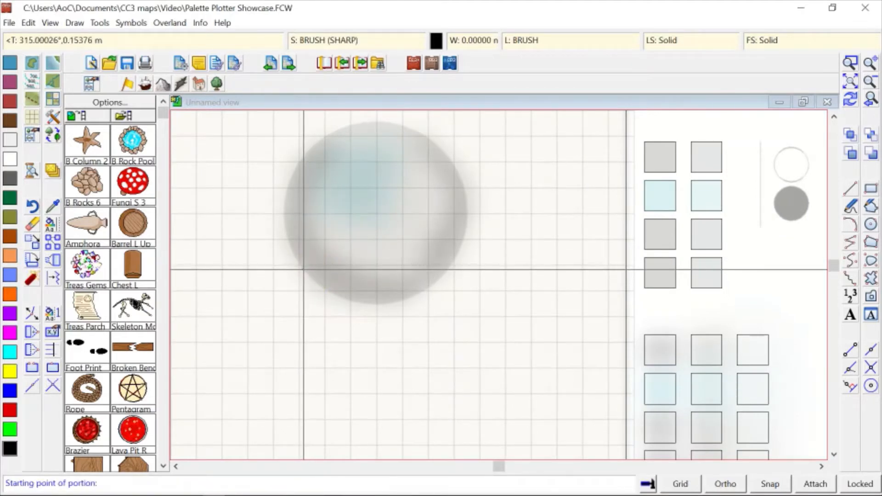
pyautogui.click(302, 269)
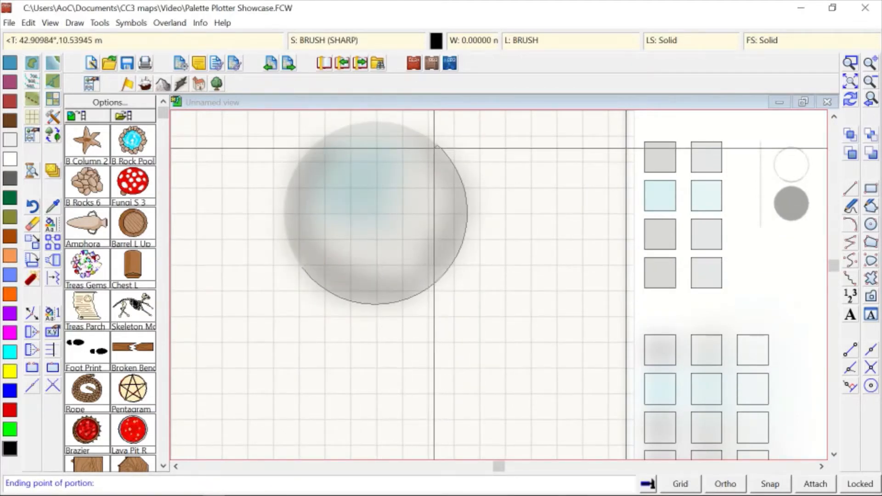
pyautogui.click(436, 281)
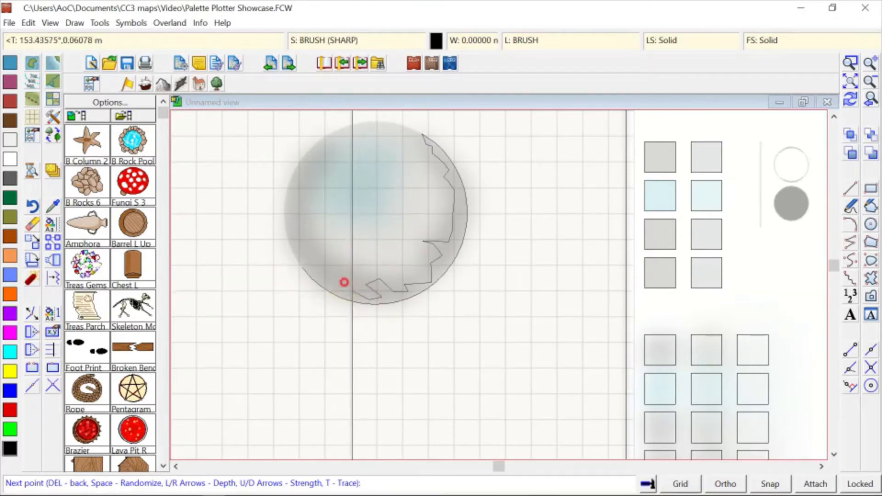
pyautogui.click(294, 248)
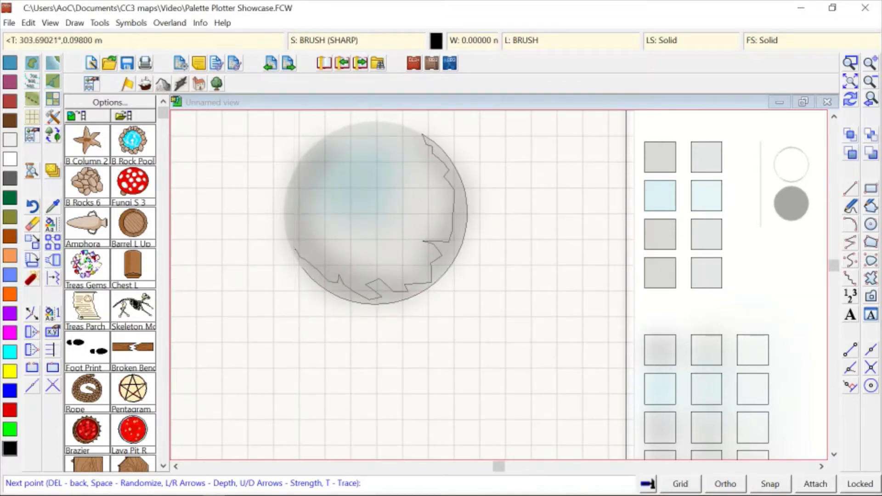
pyautogui.rightClick(296, 250)
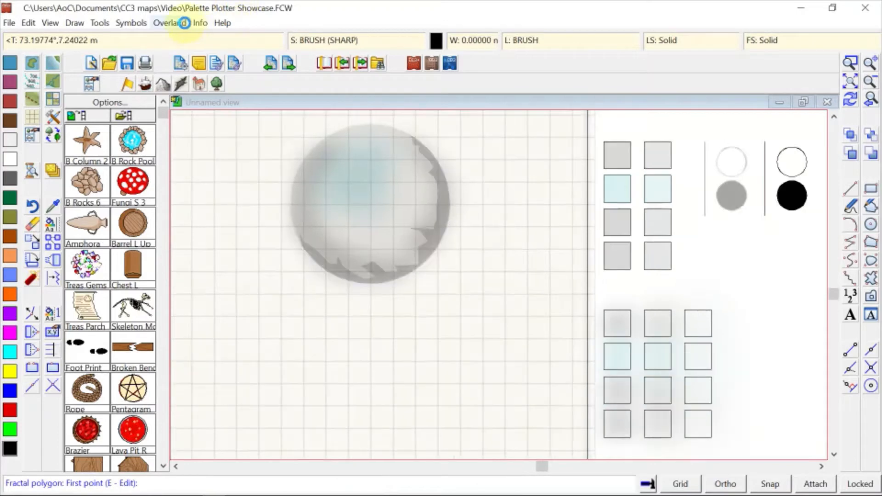
# Choose the BLOB drawing tool, set the blob radius by two points, and place a jagged blob below the circle's left side
pyautogui.click(174, 23)
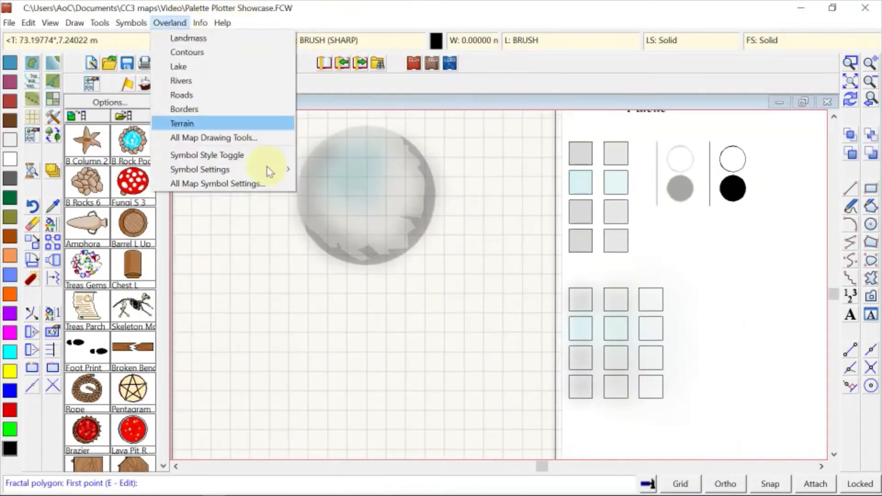
pyautogui.click(246, 136)
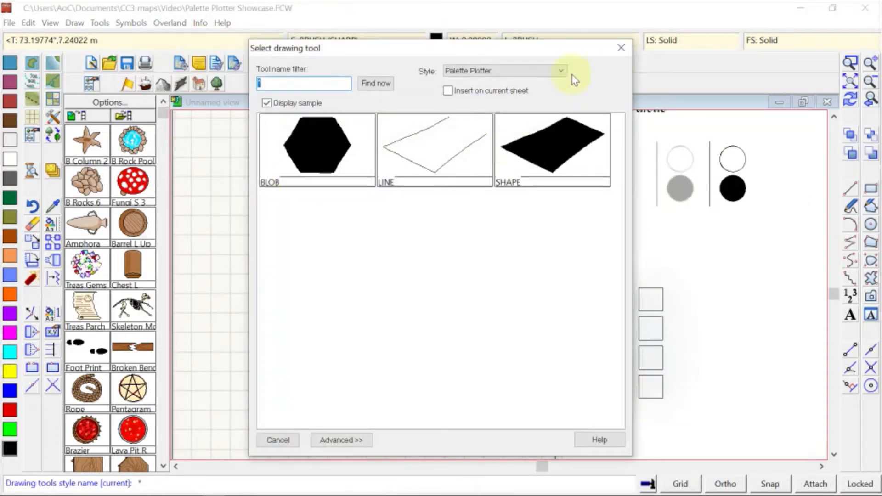
pyautogui.doubleClick(302, 146)
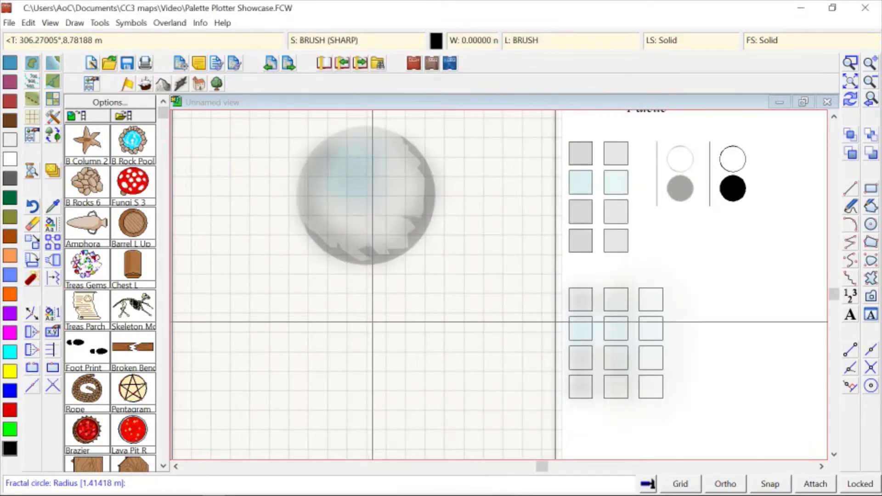
pyautogui.click(376, 324)
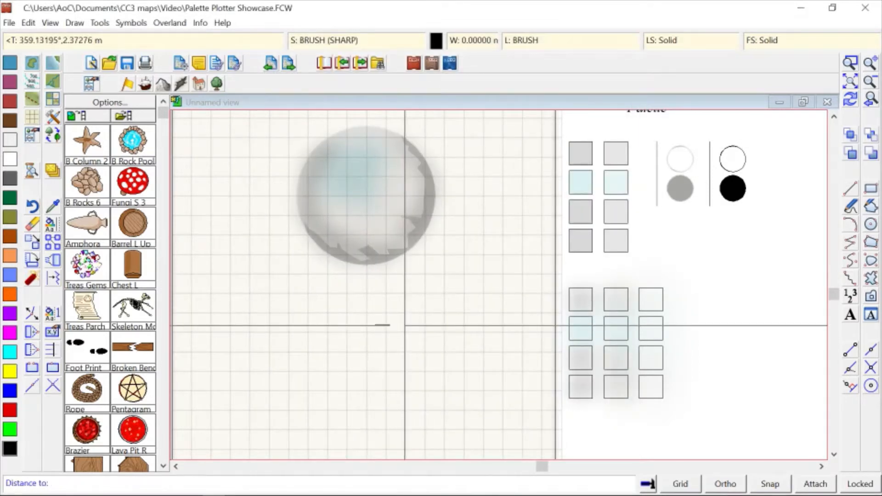
pyautogui.click(405, 325)
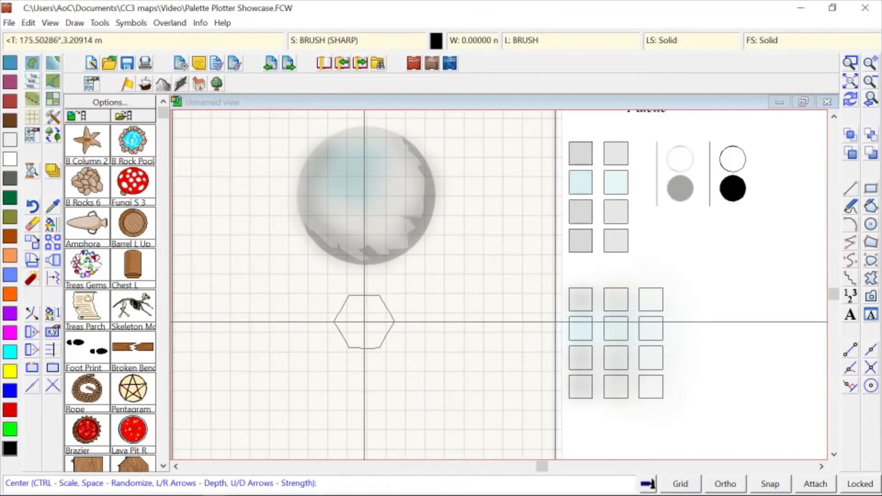
pyautogui.click(365, 327)
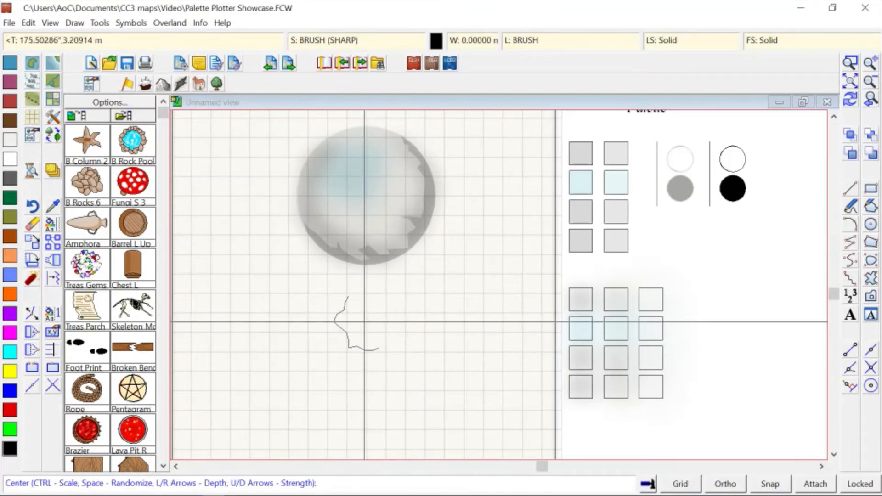
pyautogui.click(364, 322)
pyautogui.click(280, 304)
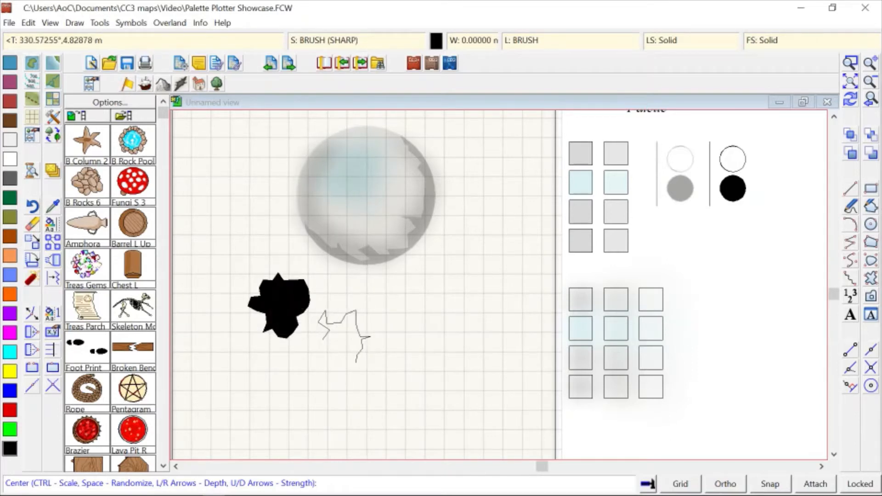
# Scatter seven more jagged blobs of varying size and shape around the first one below the circle
pyautogui.click(317, 357)
pyautogui.click(370, 316)
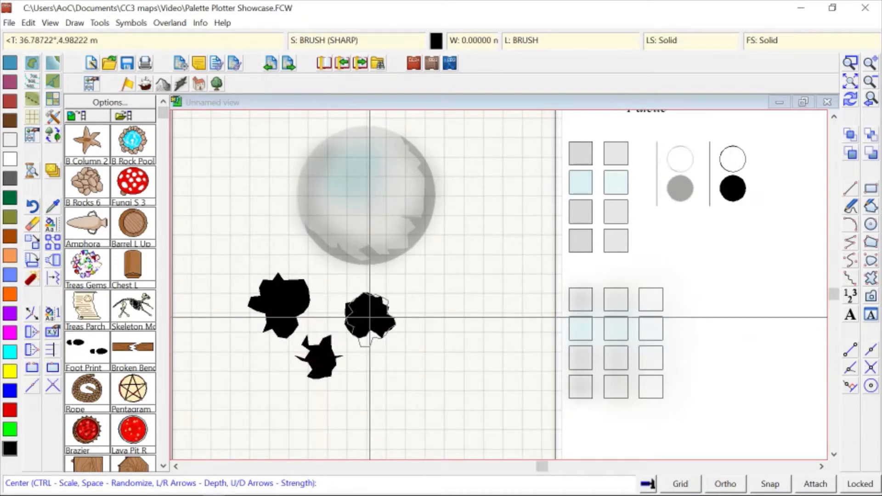
pyautogui.click(378, 380)
pyautogui.click(241, 369)
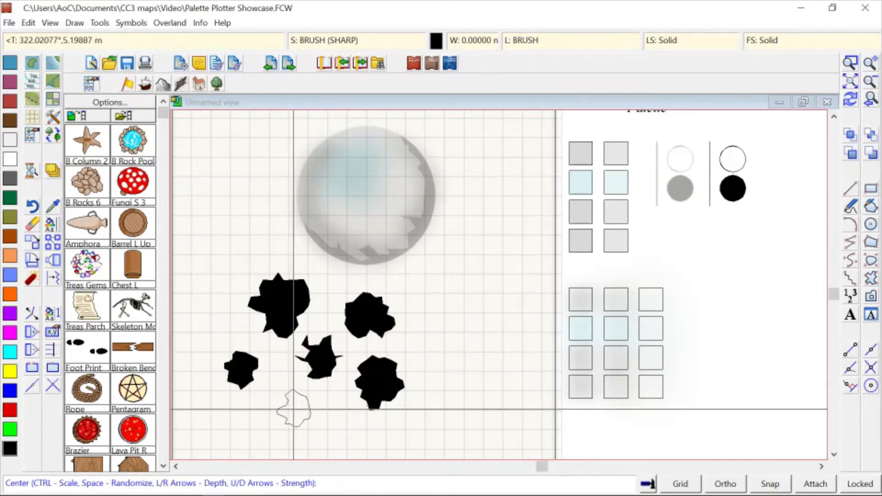
pyautogui.click(295, 393)
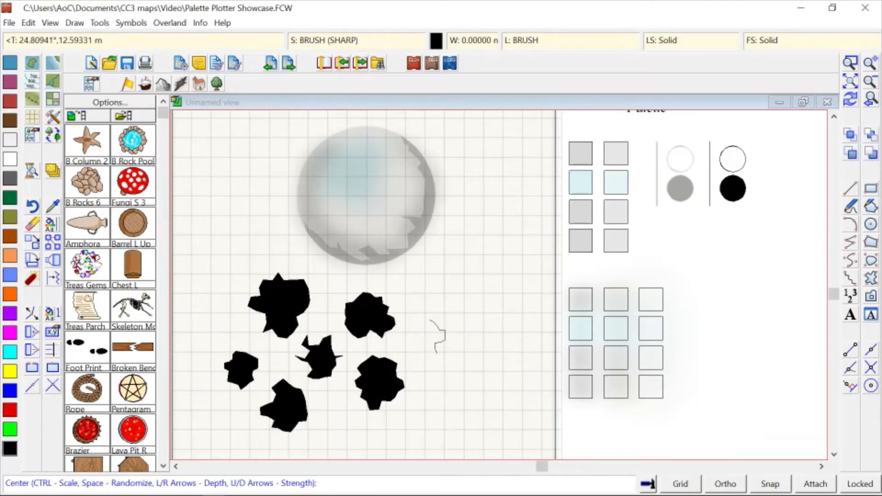
pyautogui.click(446, 320)
pyautogui.scroll(-1, 446, 321)
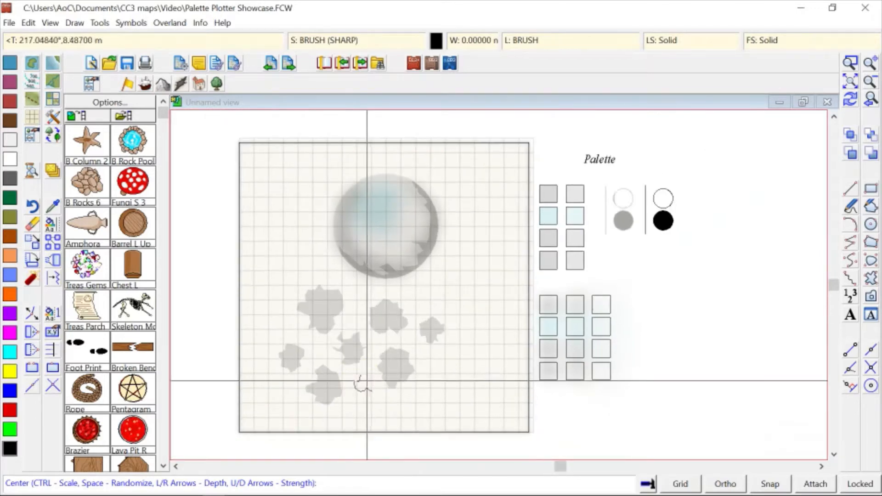
pyautogui.click(284, 287)
pyautogui.click(396, 351)
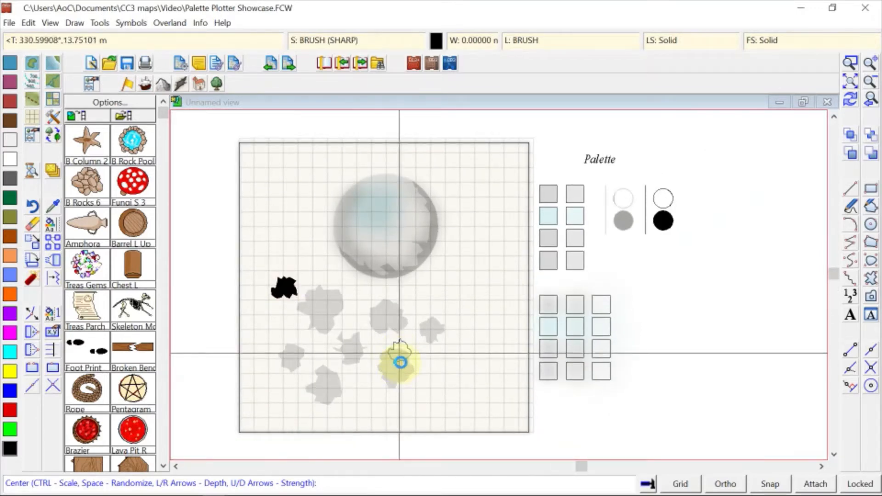
pyautogui.scroll(-1, 399, 354)
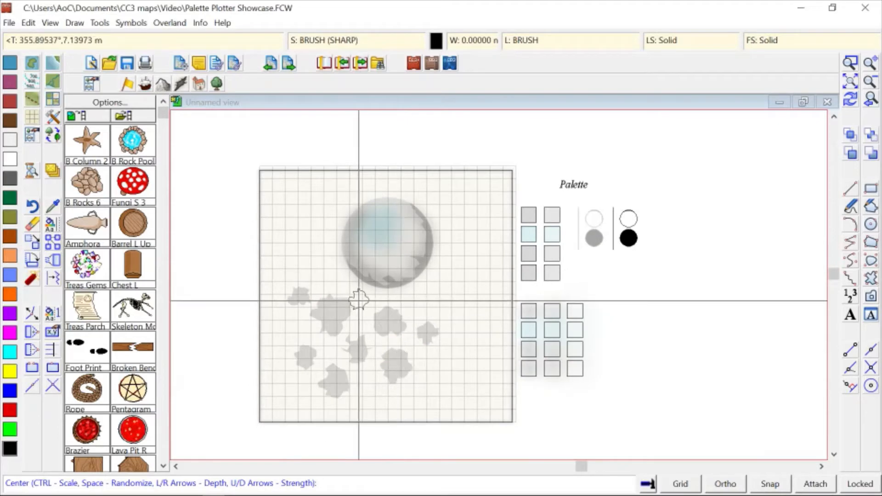
# Convert all eight jagged blobs below the circle from straight to smooth outlines
pyautogui.rightClick(32, 278)
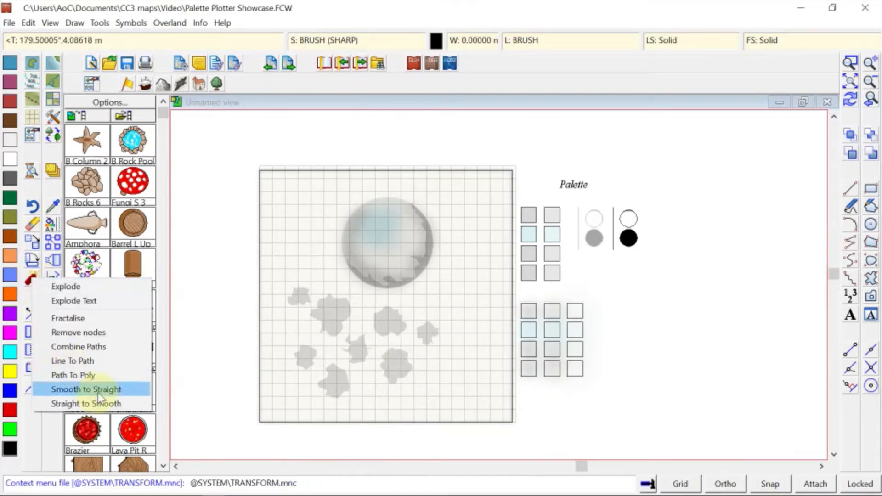
pyautogui.click(106, 403)
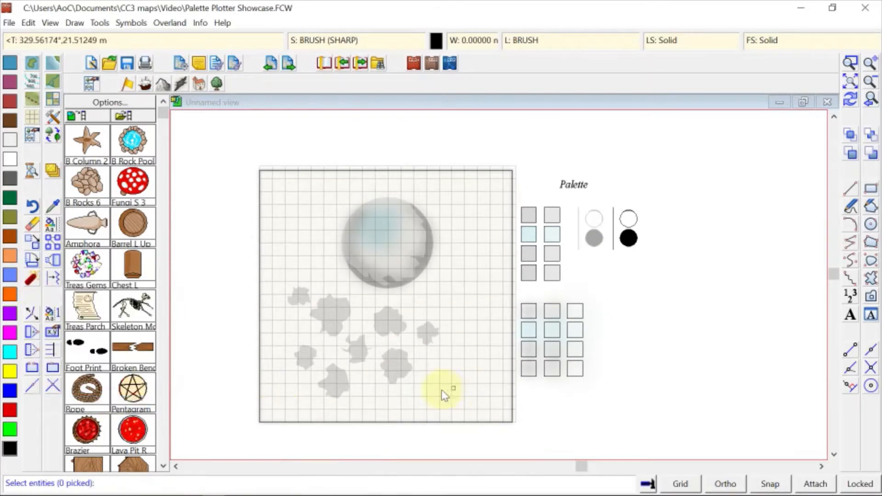
pyautogui.click(441, 390)
pyautogui.click(285, 296)
pyautogui.rightClick(334, 311)
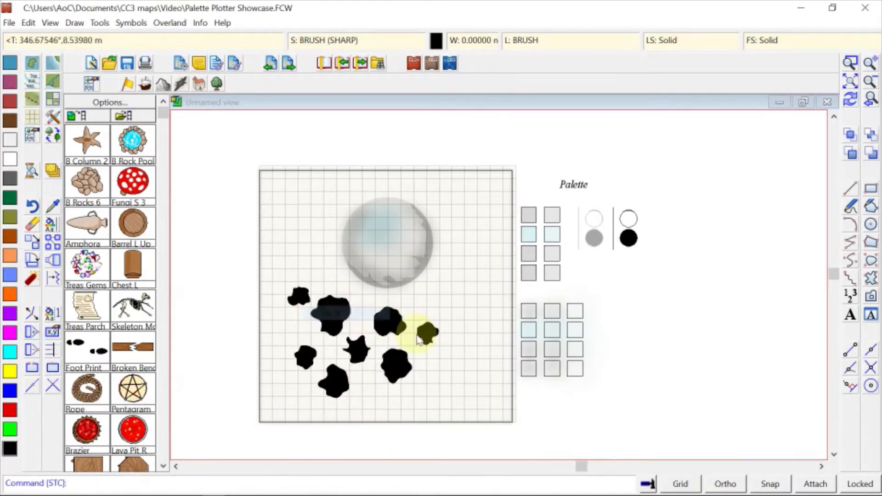
pyautogui.scroll(1, 443, 318)
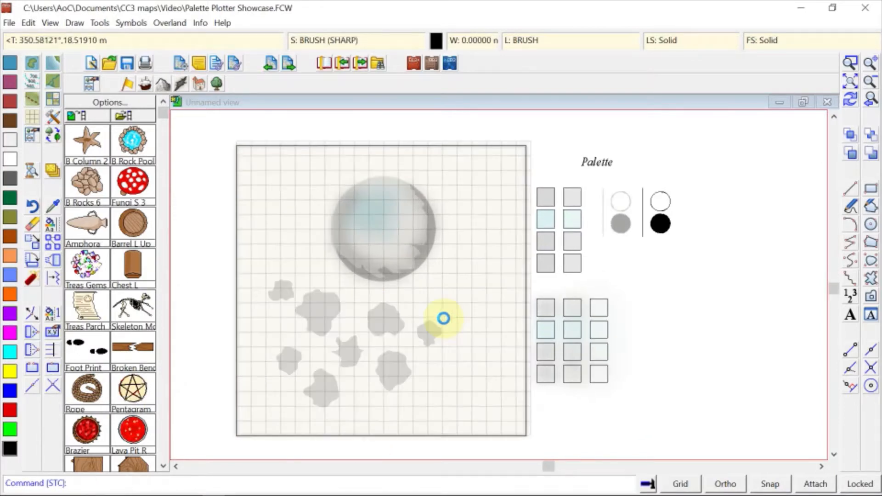
pyautogui.scroll(1, 443, 318)
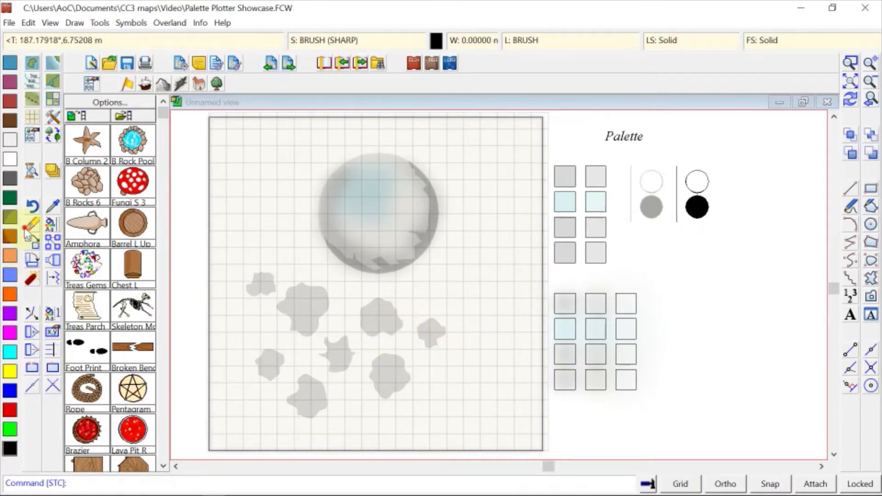
# Erase all eight blobs below the circle
pyautogui.click(236, 271)
pyautogui.click(464, 413)
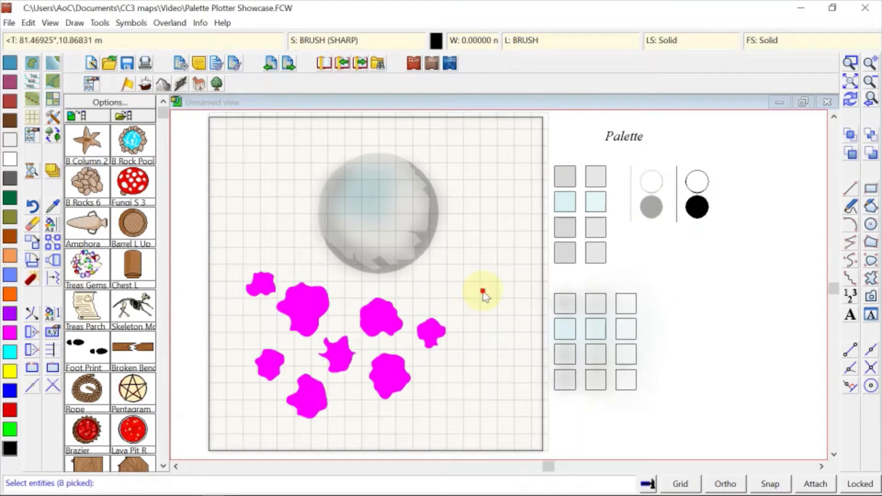
pyautogui.rightClick(483, 292)
pyautogui.click(471, 290)
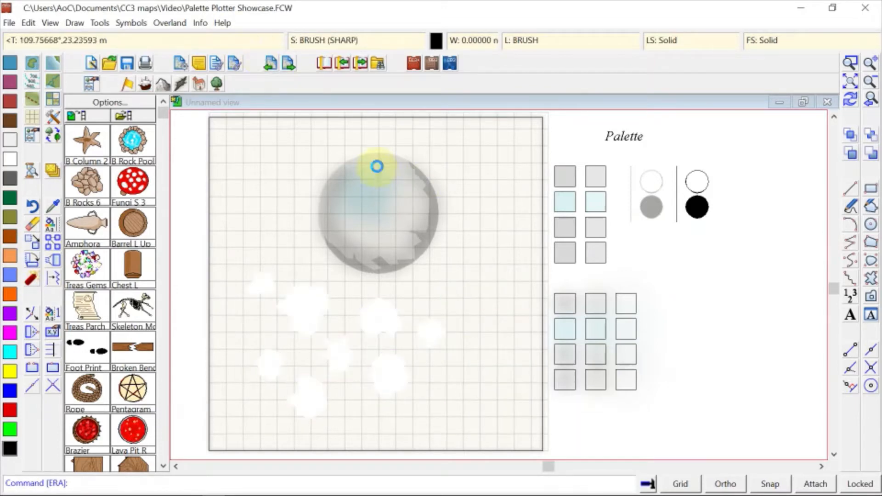
pyautogui.scroll(1, 381, 165)
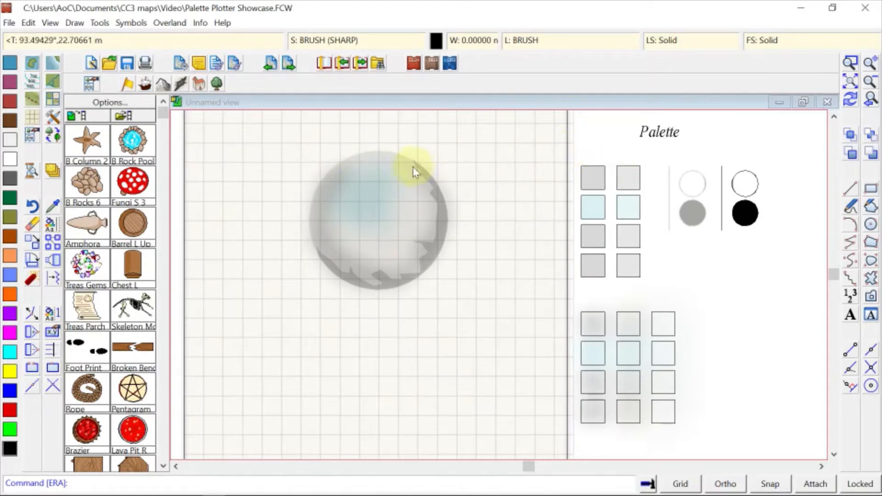
pyautogui.click(171, 24)
pyautogui.click(235, 137)
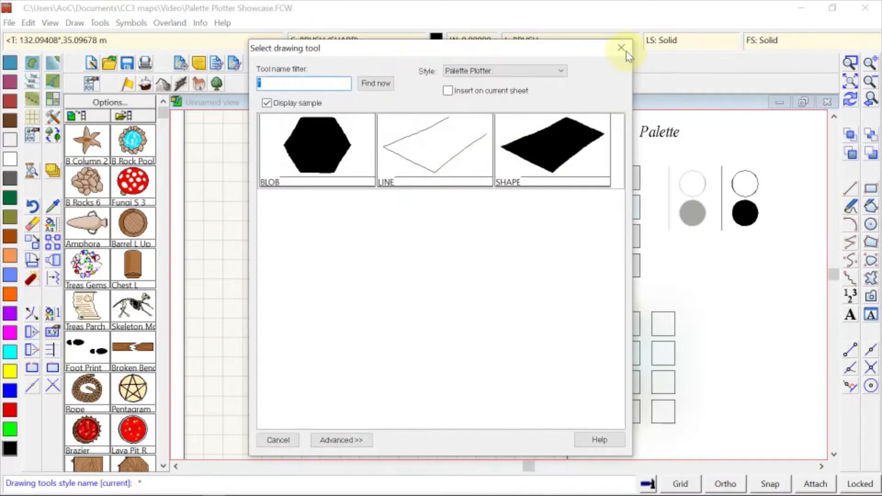
pyautogui.click(321, 173)
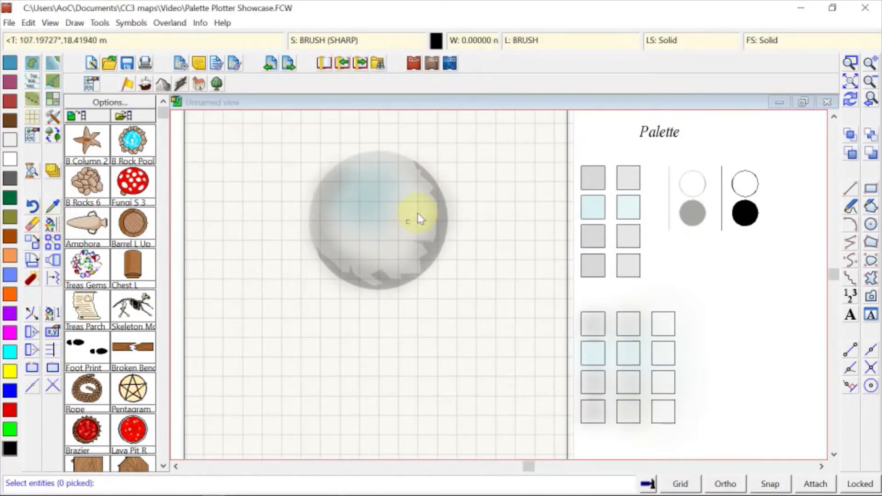
# Change the colour of the jagged crescent along the circle's edge to dark grey, number 245
pyautogui.click(419, 178)
pyautogui.rightClick(419, 178)
pyautogui.click(453, 184)
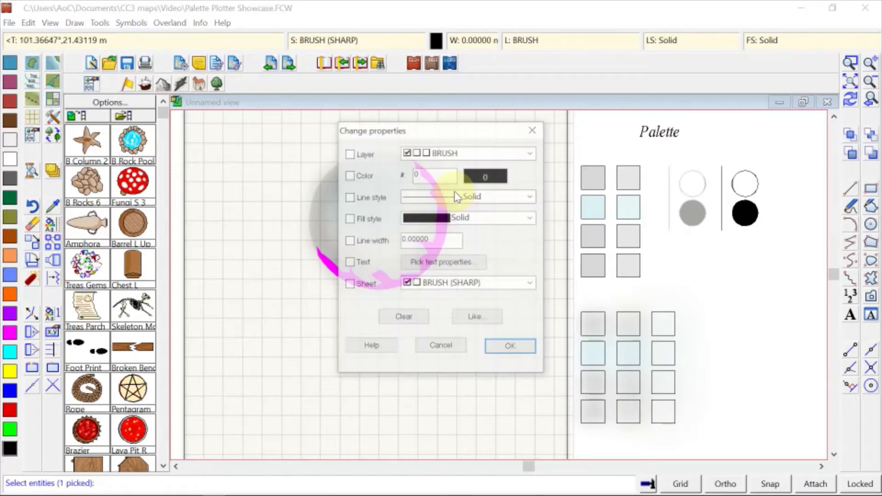
pyautogui.click(487, 180)
pyautogui.click(370, 335)
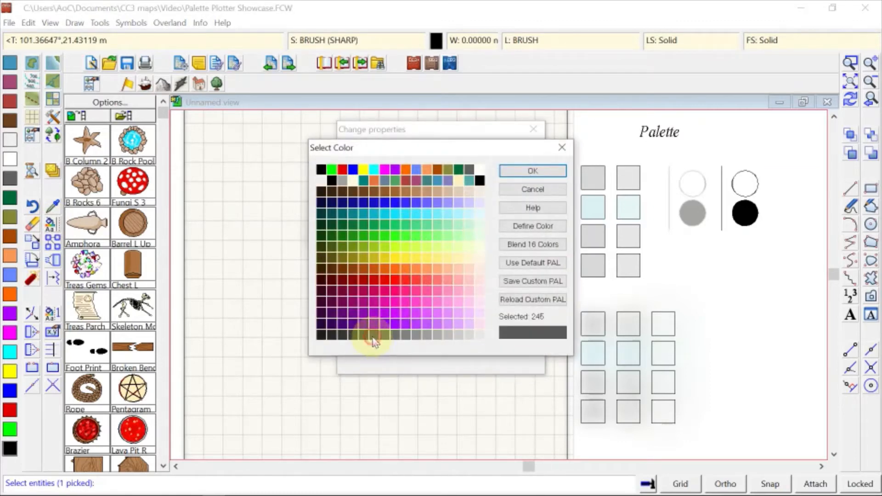
pyautogui.click(529, 171)
pyautogui.click(518, 347)
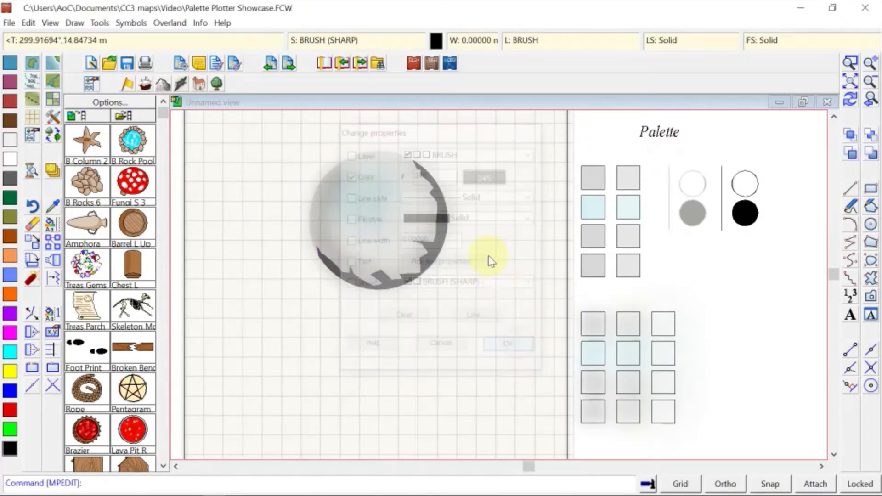
# Recolour the jagged crescent along the circle's edge with a medium grey from the colour palette's grey shades
pyautogui.scroll(-1, 487, 248)
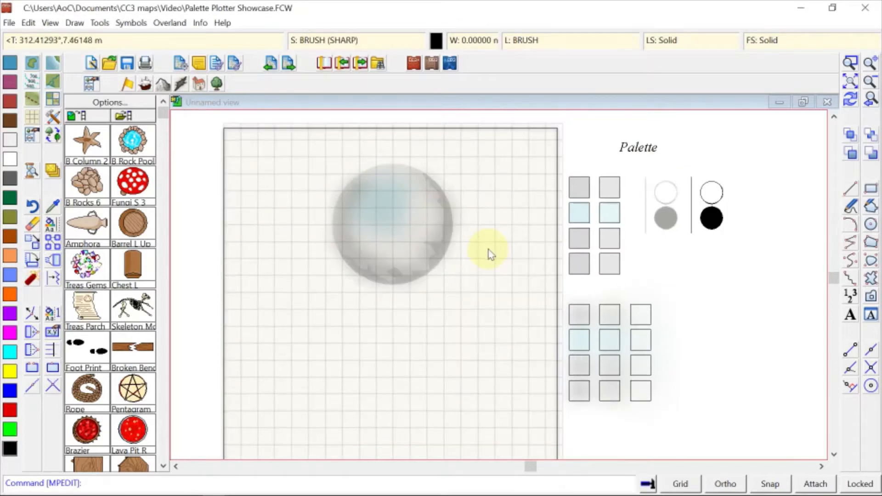
pyautogui.click(438, 208)
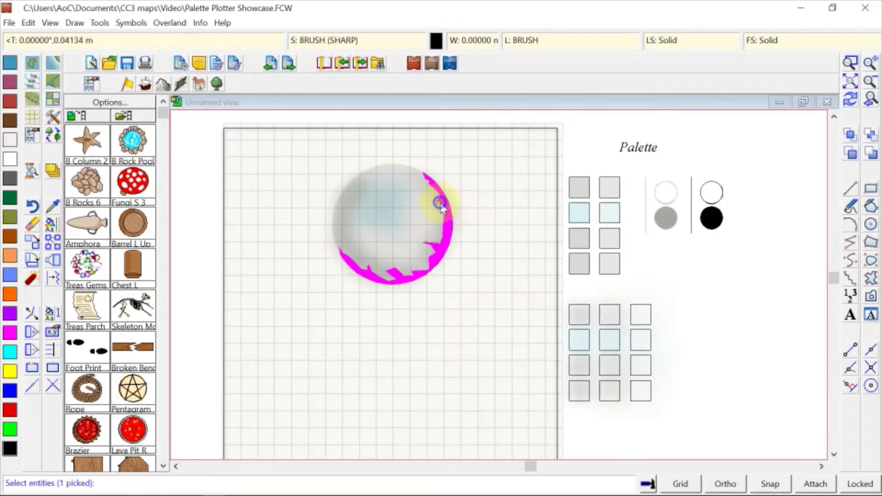
pyautogui.rightClick(464, 216)
pyautogui.click(483, 180)
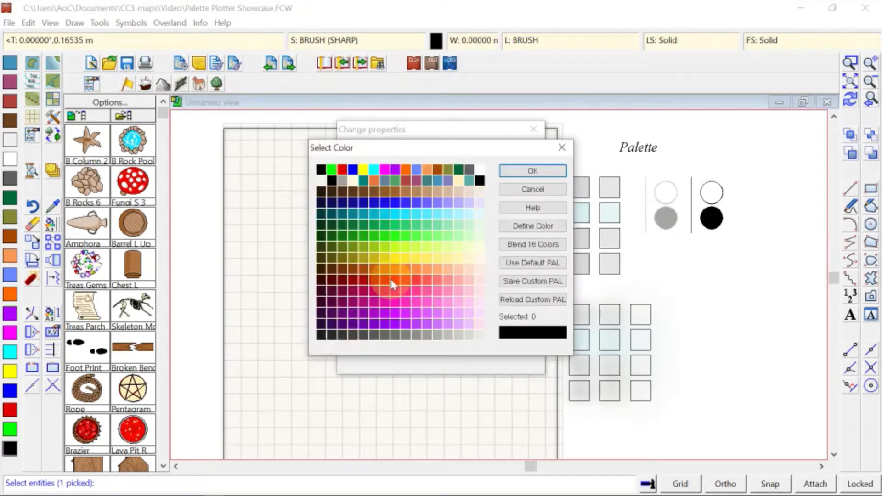
pyautogui.click(395, 335)
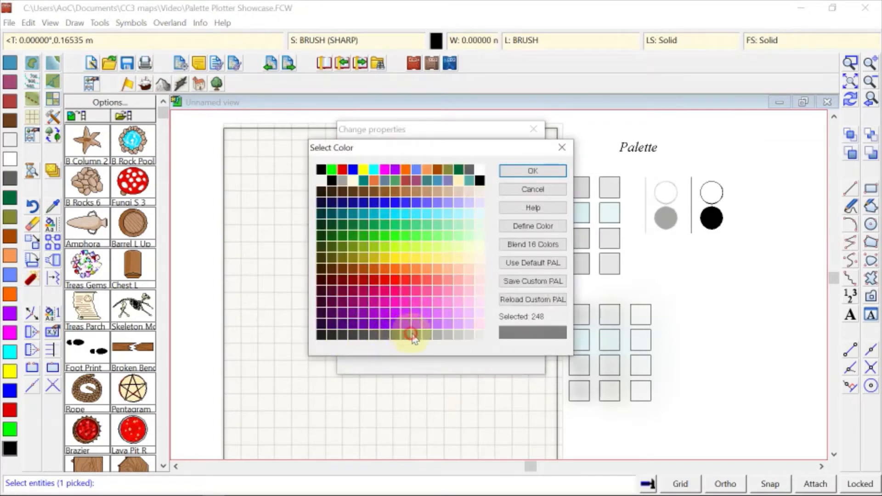
pyautogui.click(416, 335)
pyautogui.click(519, 171)
pyautogui.click(507, 349)
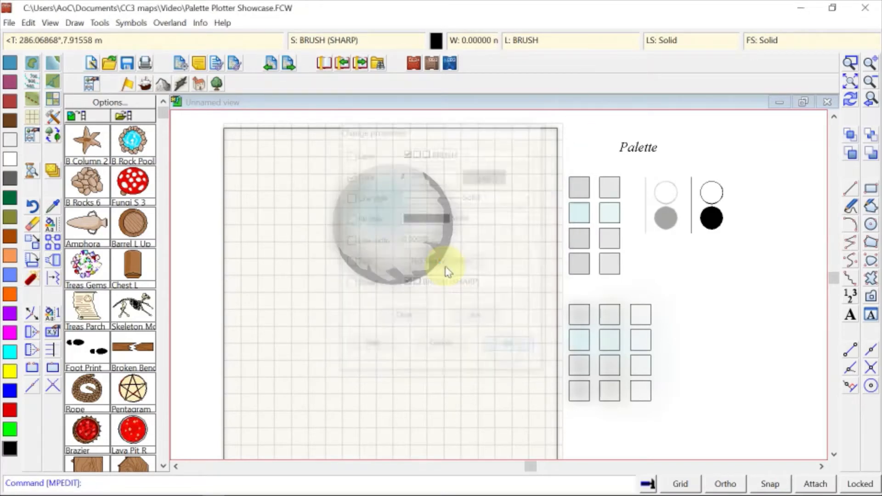
# Convert the crescent along the circle's edge from straight to smooth
pyautogui.scroll(1, 445, 266)
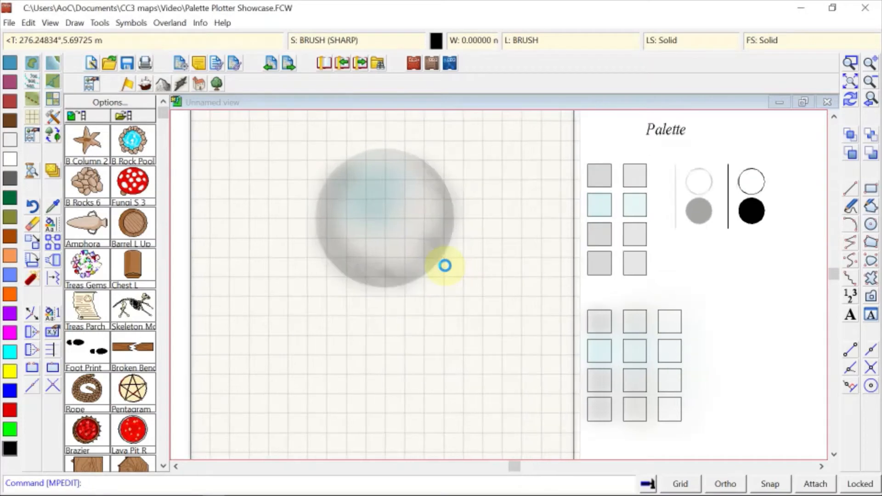
pyautogui.scroll(1, 444, 179)
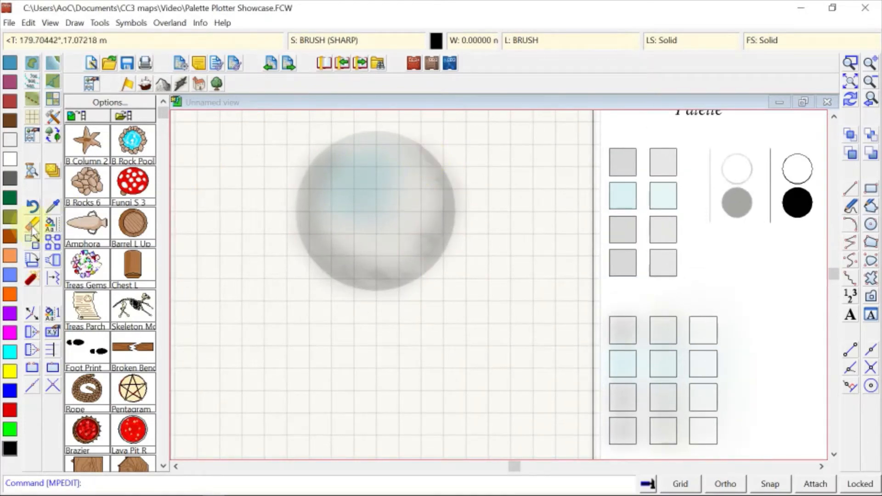
pyautogui.click(31, 278)
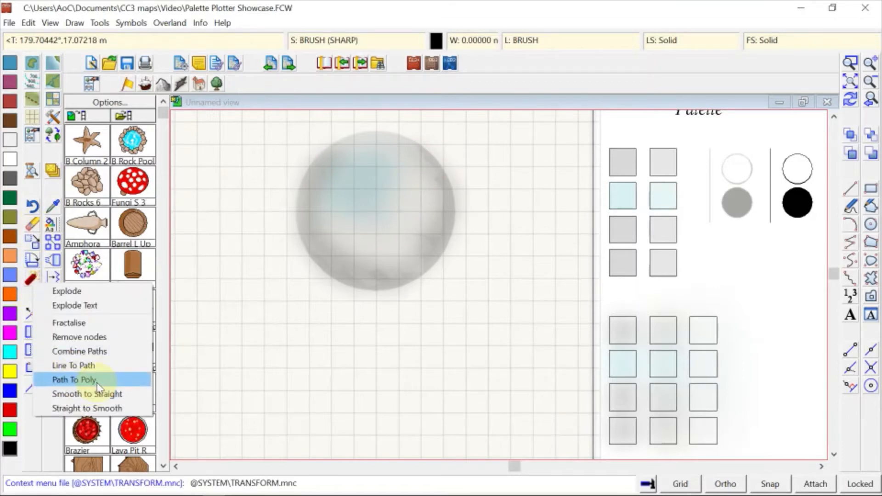
pyautogui.click(87, 408)
pyautogui.click(430, 181)
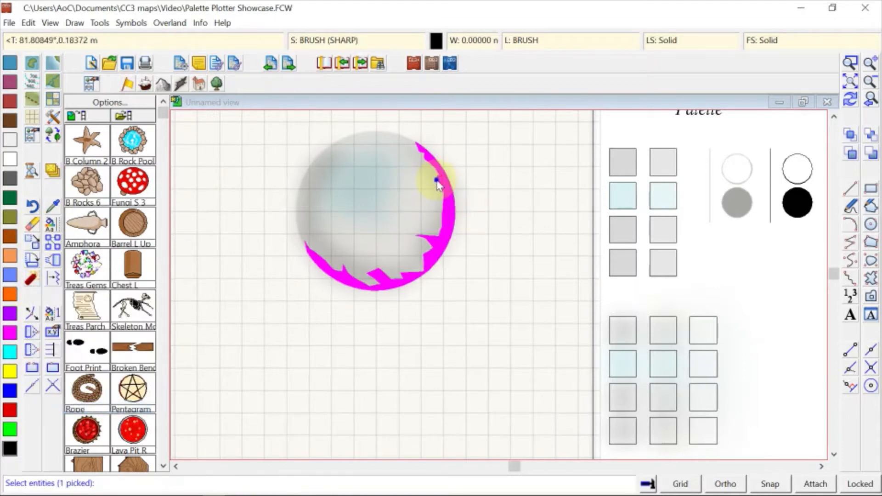
pyautogui.rightClick(436, 131)
pyautogui.click(435, 131)
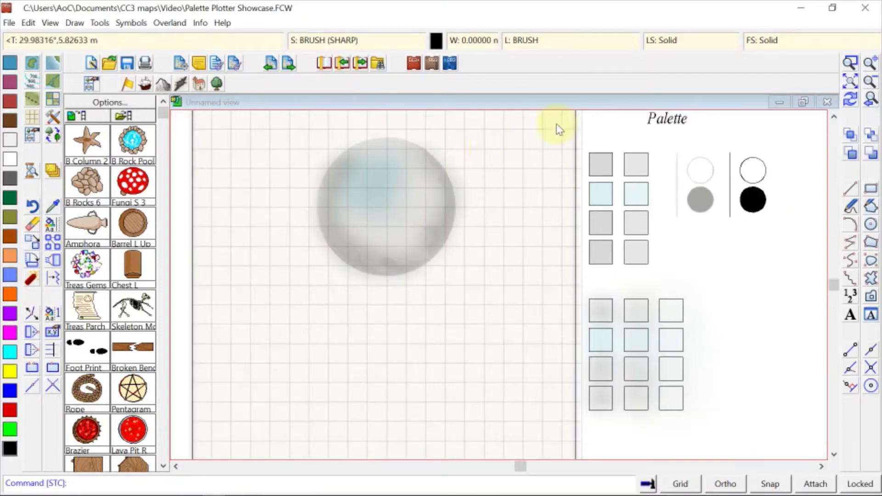
# Copy the drawing properties from the first grey brush swatch and draw a smooth polygon overlapping and extending beyond the circle's lower right edge
pyautogui.click(614, 173)
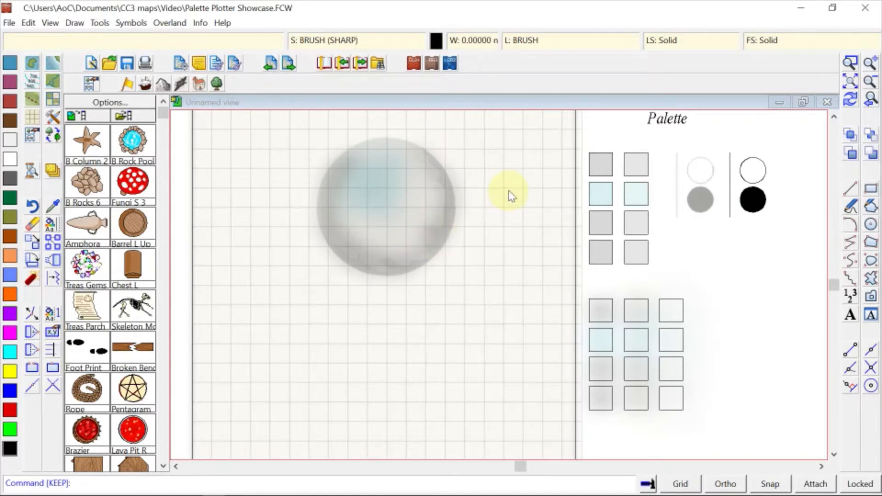
pyautogui.click(52, 207)
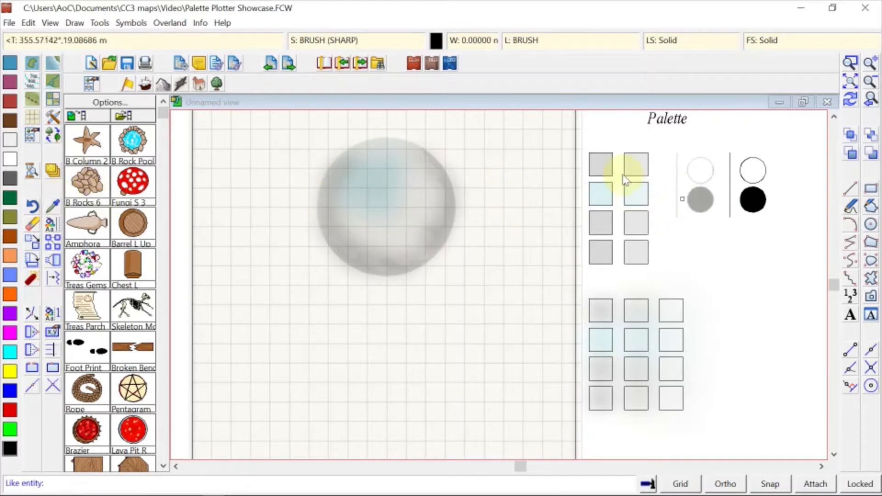
pyautogui.click(607, 166)
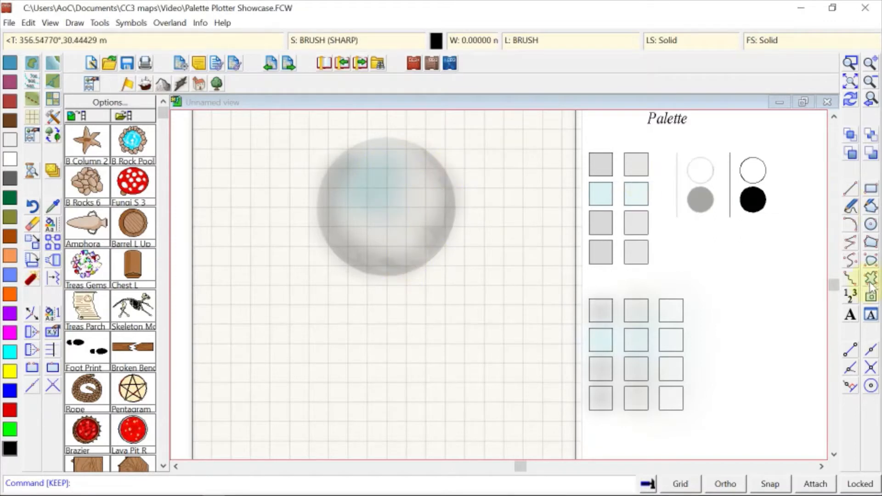
pyautogui.click(870, 261)
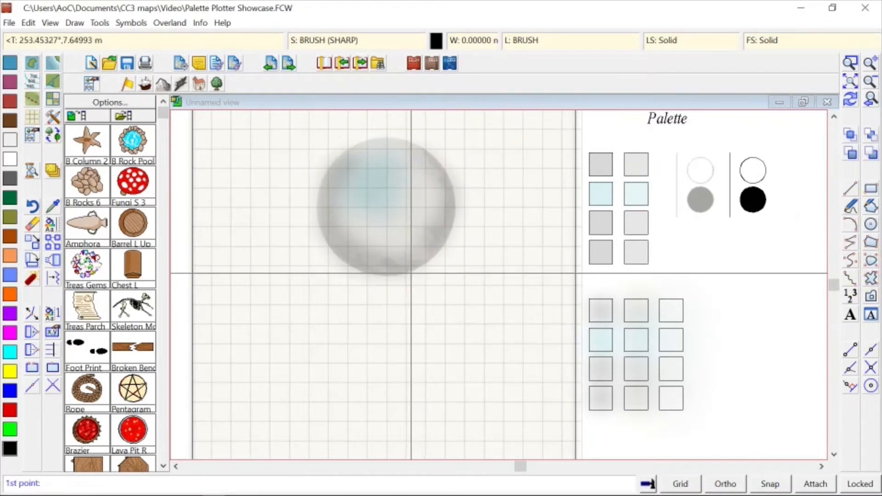
pyautogui.click(414, 275)
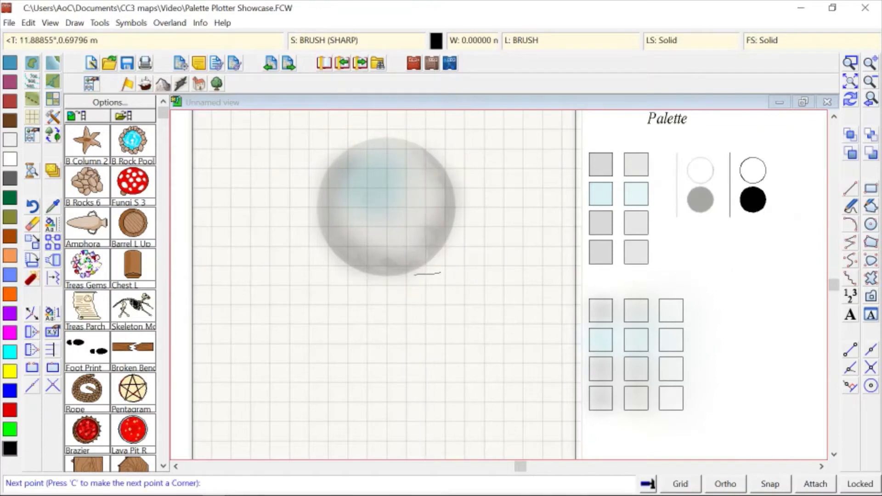
pyautogui.moveTo(487, 248)
pyautogui.mouseDown()
pyautogui.moveTo(488, 232)
pyautogui.moveTo(451, 230)
pyautogui.moveTo(434, 260)
pyautogui.moveTo(403, 276)
pyautogui.mouseUp()
pyautogui.rightClick(406, 275)
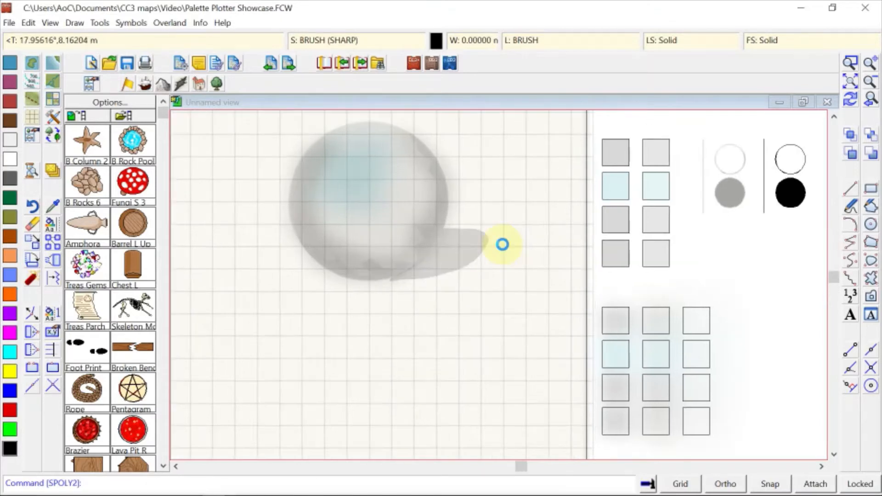
# Make SPONGE the current layer while the command for copying an entity's properties is active
pyautogui.scroll(1, 497, 162)
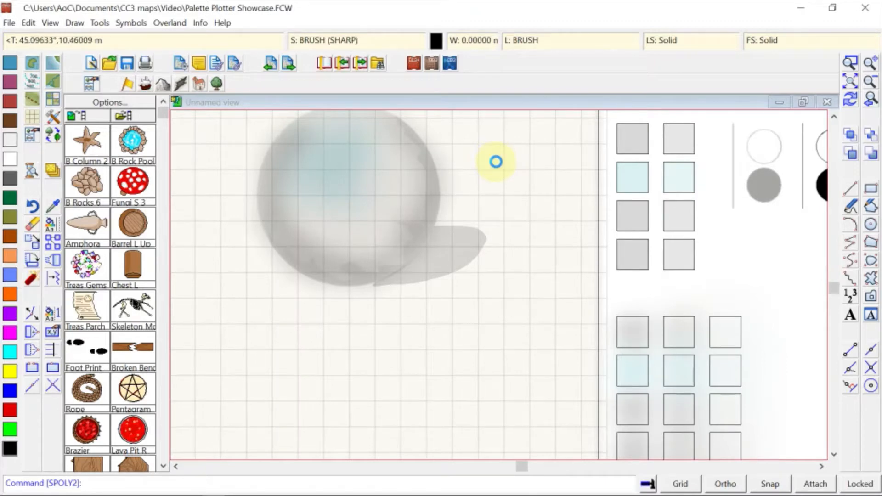
pyautogui.scroll(-1, 496, 161)
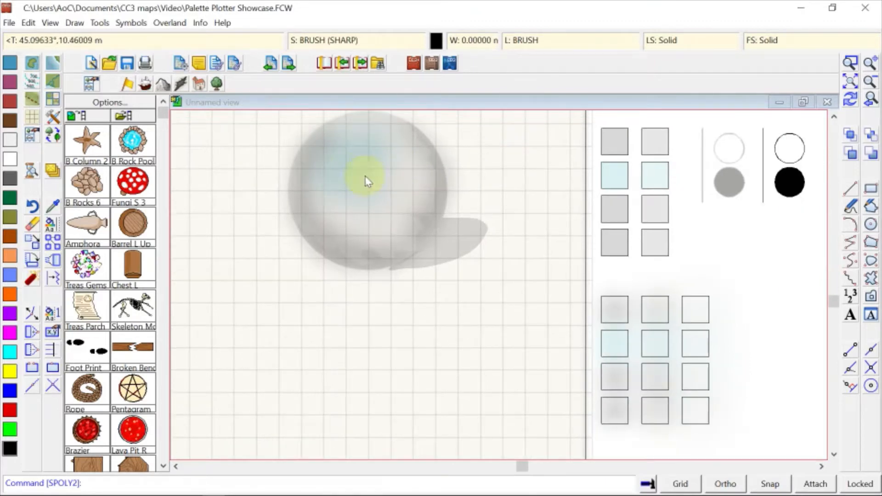
pyautogui.scroll(-1, 423, 171)
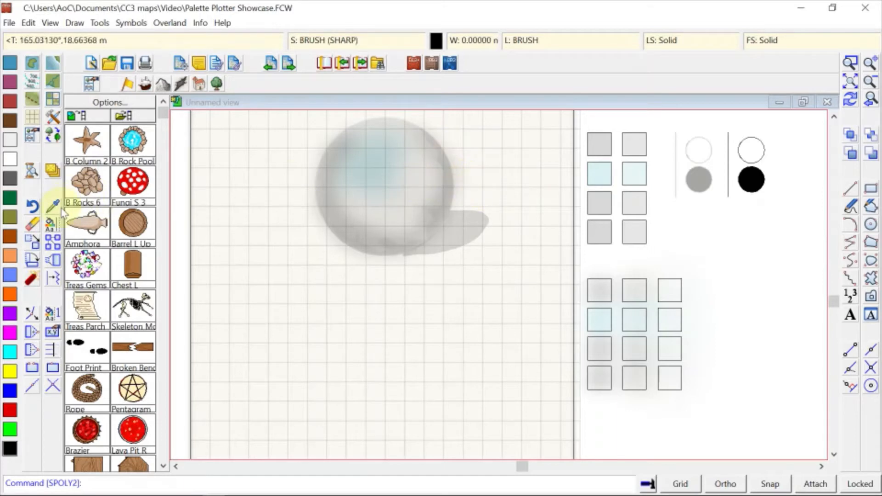
pyautogui.click(544, 41)
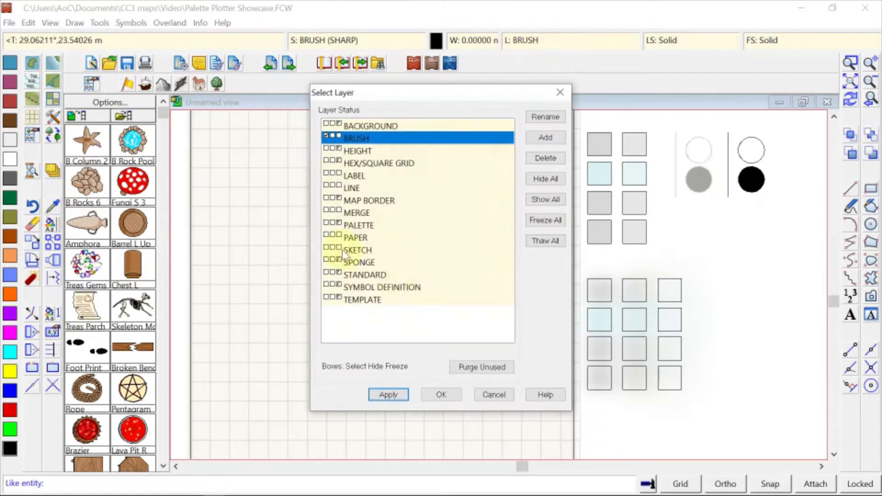
pyautogui.click(327, 261)
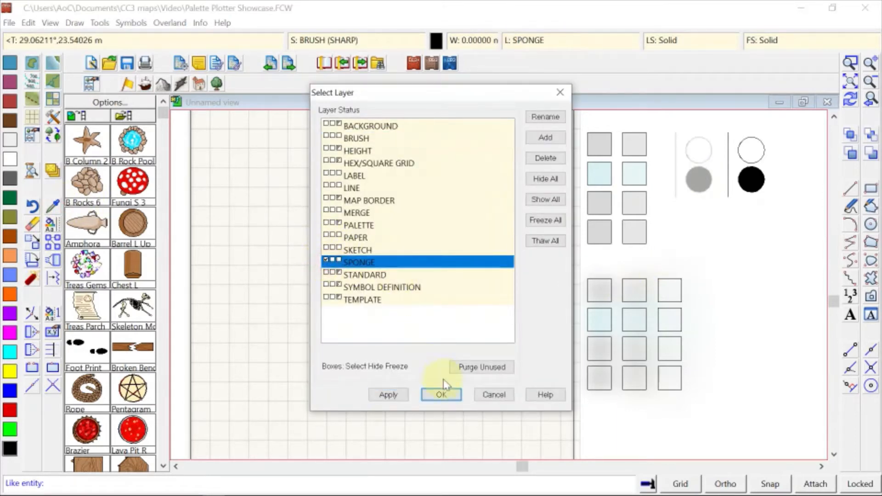
pyautogui.click(442, 391)
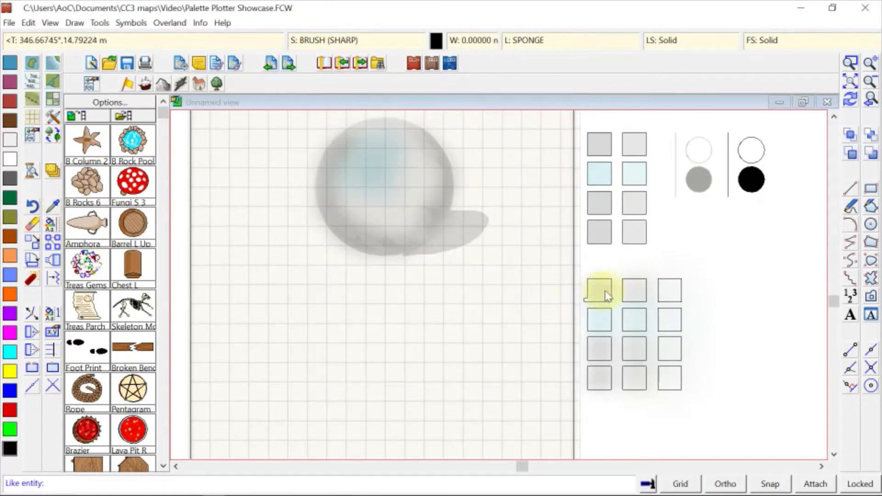
# Copy the drawing properties from the first grey strong sponge swatch and draw a straight-edged polygon over the shadow beside the circle
pyautogui.click(613, 297)
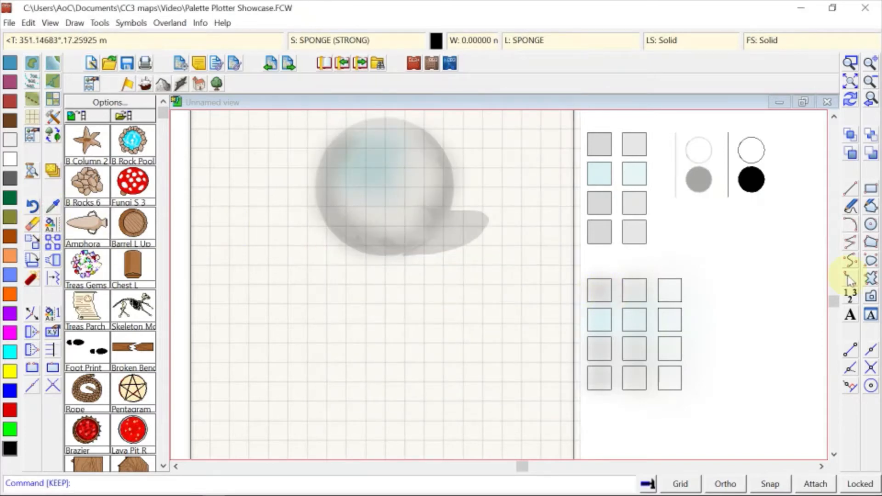
pyautogui.click(867, 247)
pyautogui.click(450, 209)
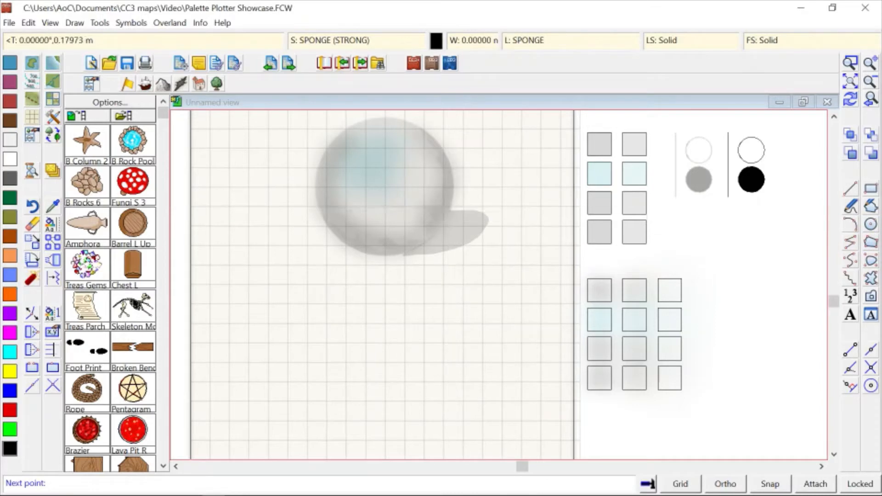
pyautogui.click(475, 209)
pyautogui.click(489, 215)
pyautogui.click(486, 233)
pyautogui.click(468, 243)
pyautogui.click(434, 259)
pyautogui.click(410, 259)
pyautogui.click(399, 255)
pyautogui.click(408, 249)
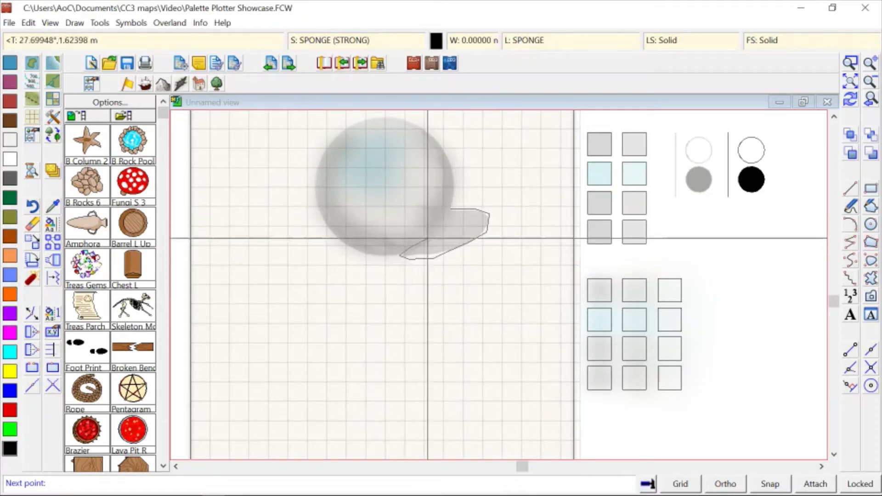
pyautogui.click(432, 235)
pyautogui.click(439, 223)
pyautogui.rightClick(495, 189)
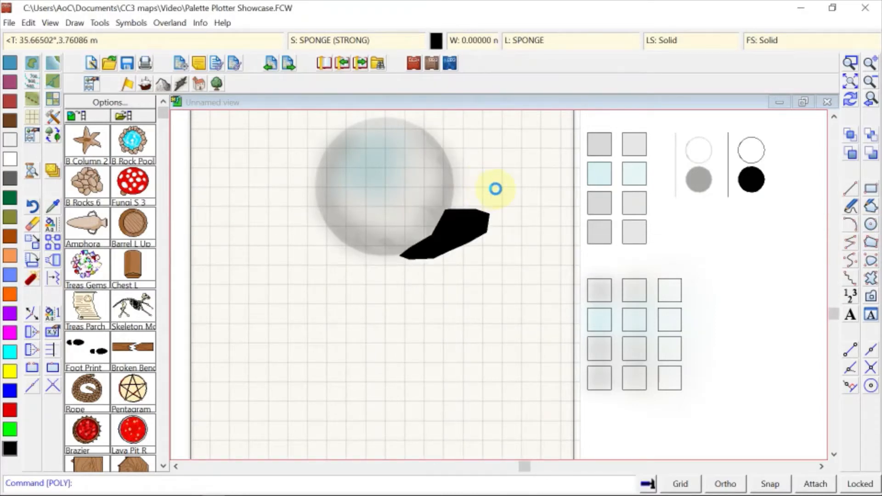
# Draw another strong sponge polygon across the lower right part of the circle
pyautogui.scroll(-1, 495, 188)
pyautogui.scroll(-1, 439, 155)
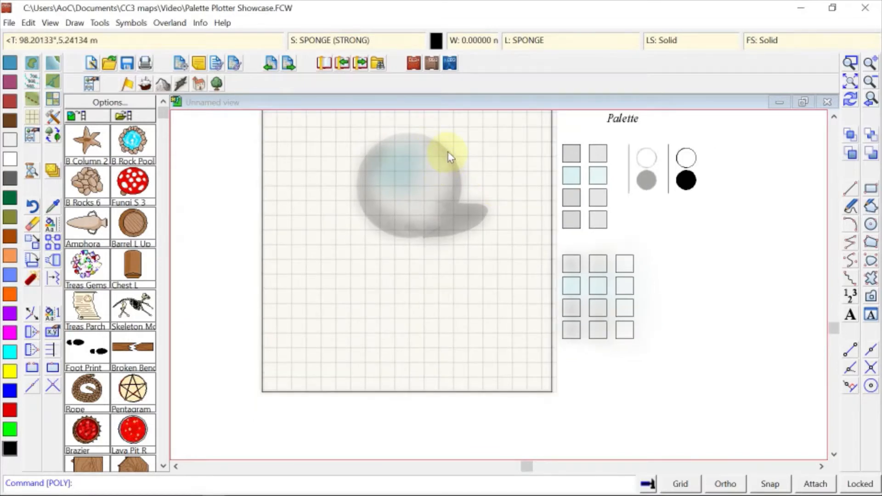
pyautogui.rightClick(448, 153)
pyautogui.click(440, 147)
pyautogui.moveTo(440, 148)
pyautogui.mouseDown()
pyautogui.moveTo(435, 206)
pyautogui.moveTo(406, 212)
pyautogui.mouseUp()
pyautogui.click(385, 212)
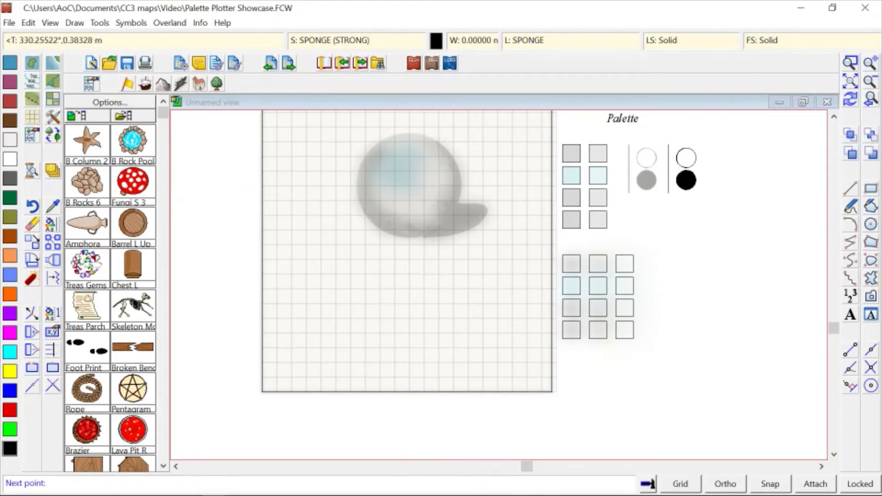
pyautogui.click(418, 227)
pyautogui.click(448, 218)
pyautogui.rightClick(449, 138)
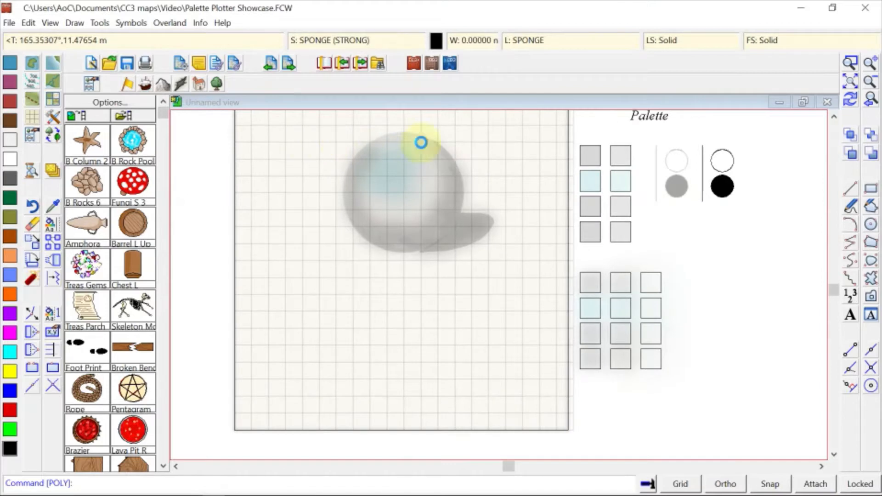
# Copy the drawing properties from the grey soft brush swatch and draw a smooth polygon over the shadow outside the circle's lower right edge
pyautogui.scroll(1, 419, 142)
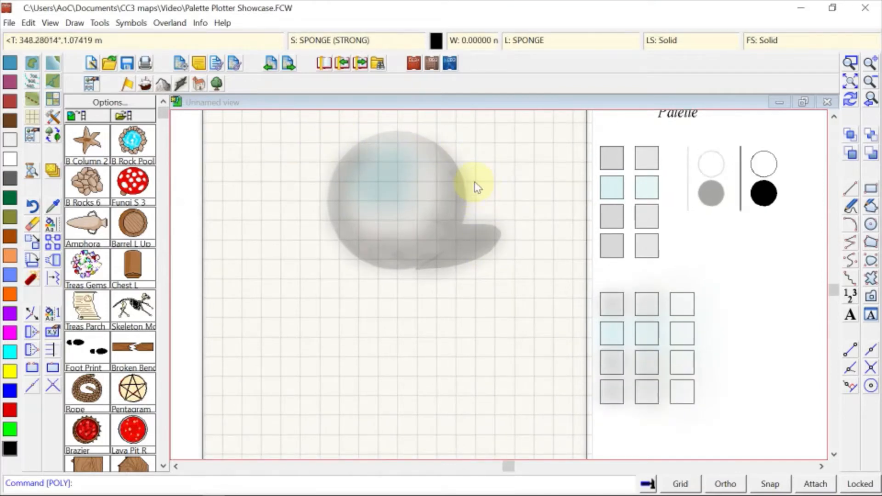
pyautogui.click(53, 207)
pyautogui.click(649, 165)
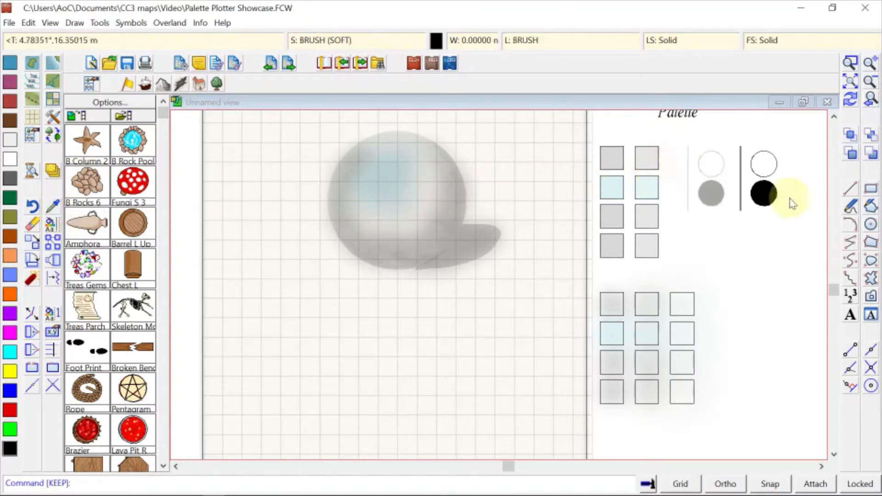
pyautogui.click(872, 244)
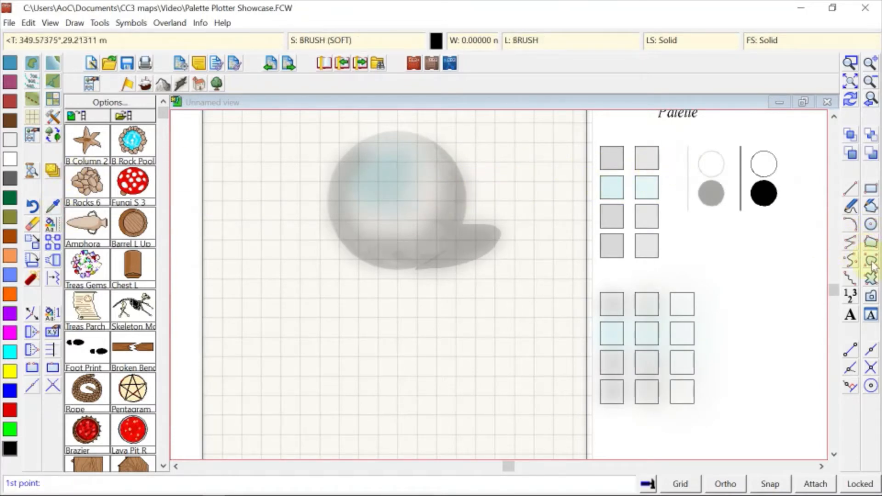
pyautogui.click(461, 226)
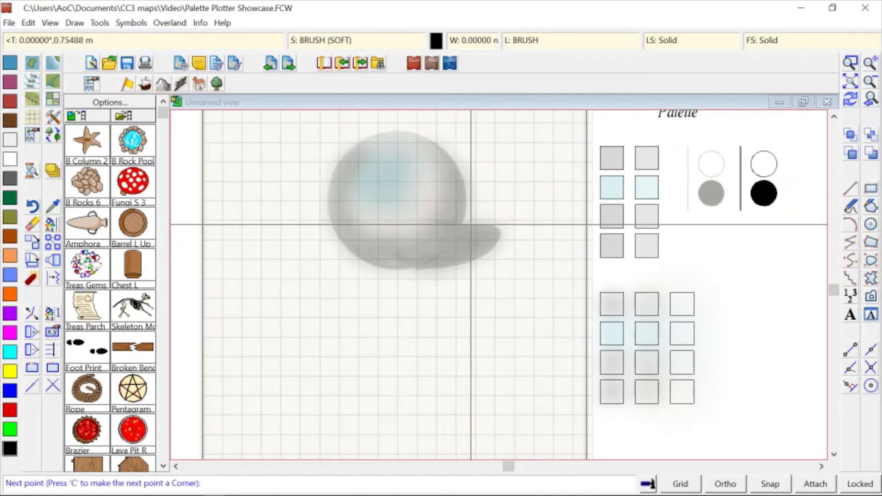
pyautogui.click(494, 243)
pyautogui.click(485, 253)
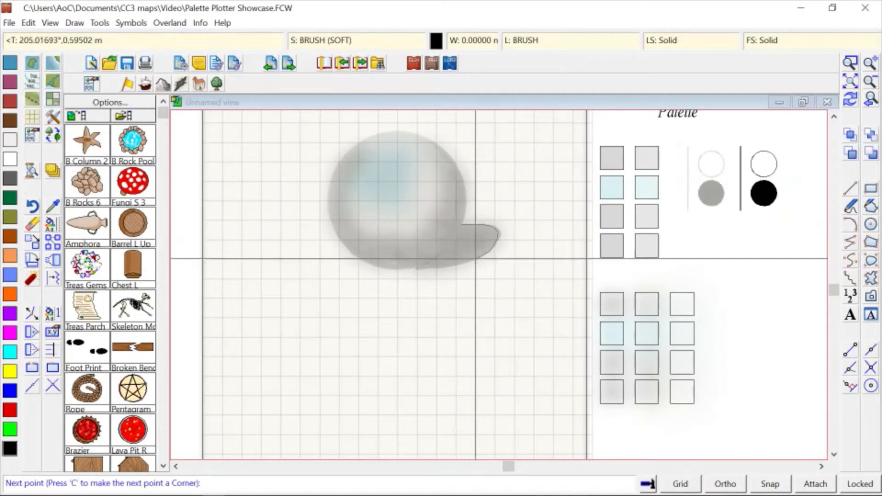
pyautogui.click(465, 263)
pyautogui.click(416, 266)
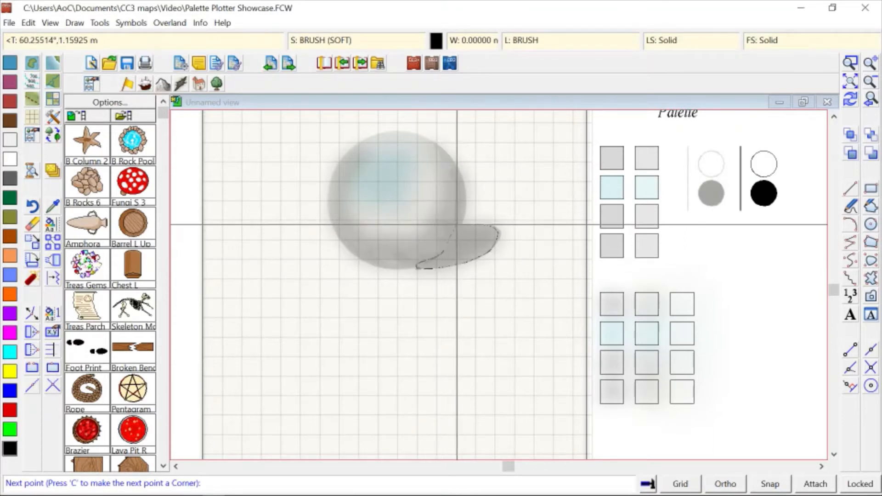
pyautogui.click(457, 224)
pyautogui.rightClick(504, 184)
# Copy the drawing properties from the blue weak sponge swatch and draw a circle over the whole shaded sphere, slightly larger than it
pyautogui.scroll(-1, 511, 180)
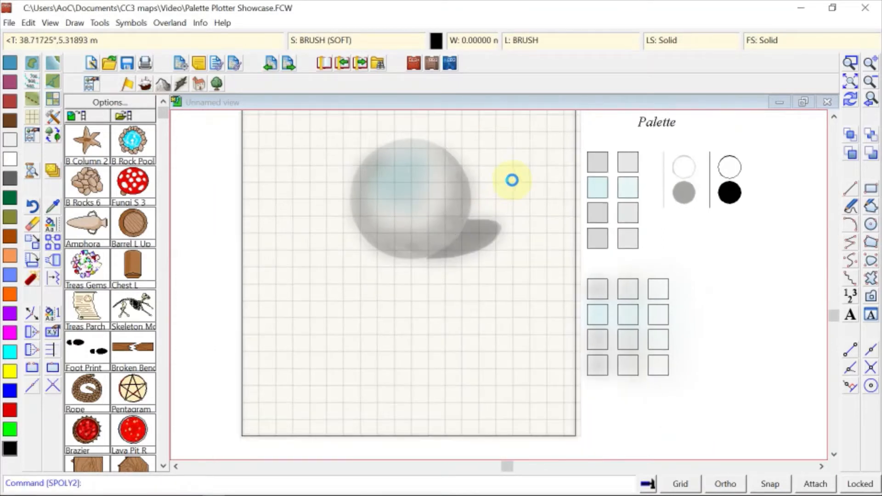
pyautogui.scroll(-1, 511, 180)
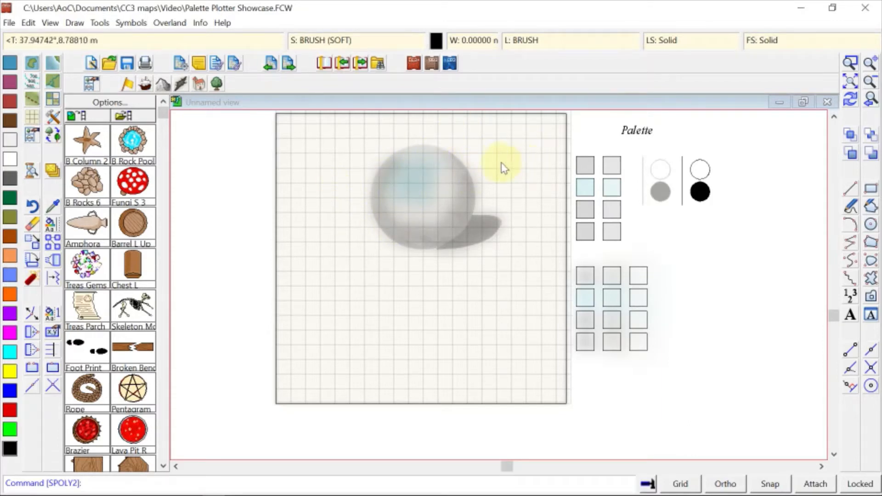
pyautogui.click(52, 206)
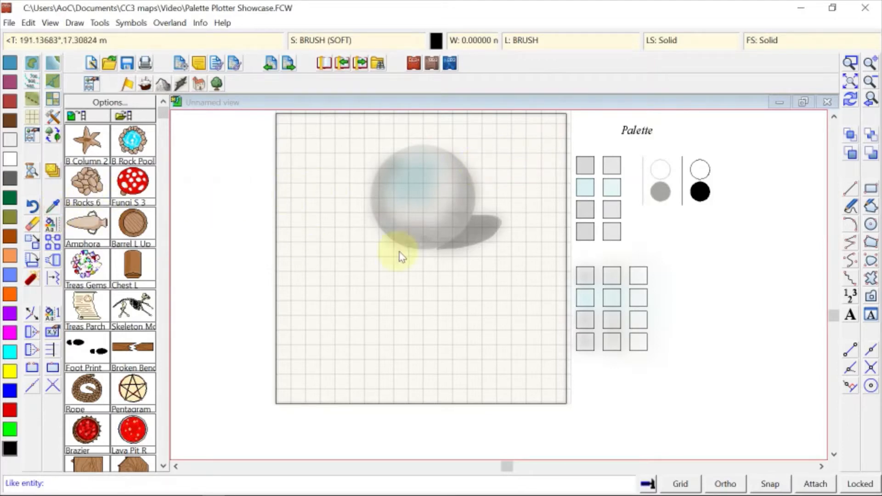
pyautogui.click(644, 297)
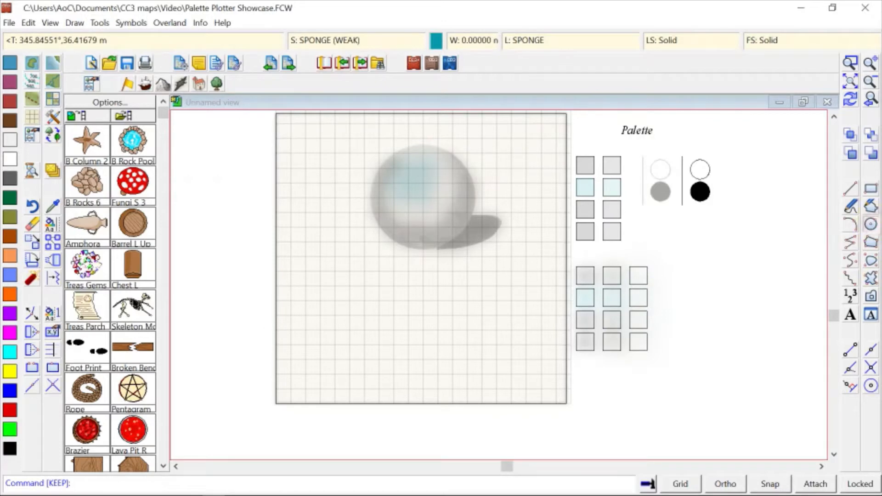
pyautogui.click(871, 224)
pyautogui.click(419, 191)
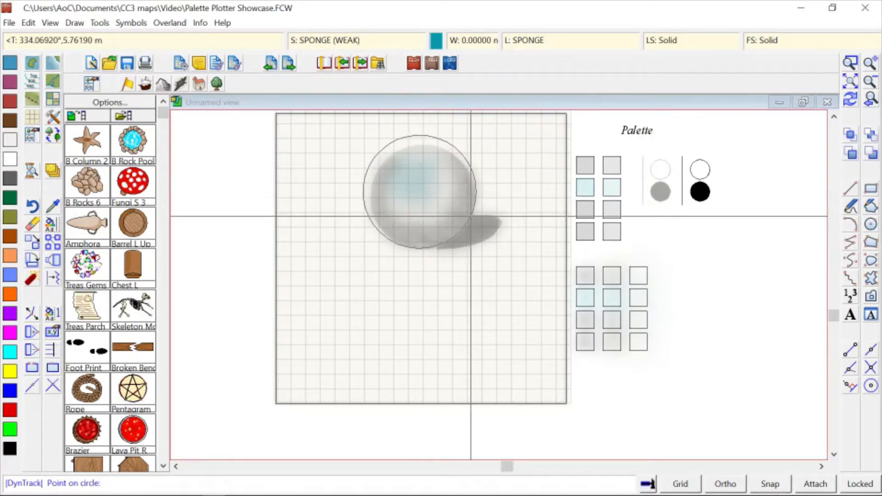
pyautogui.click(473, 217)
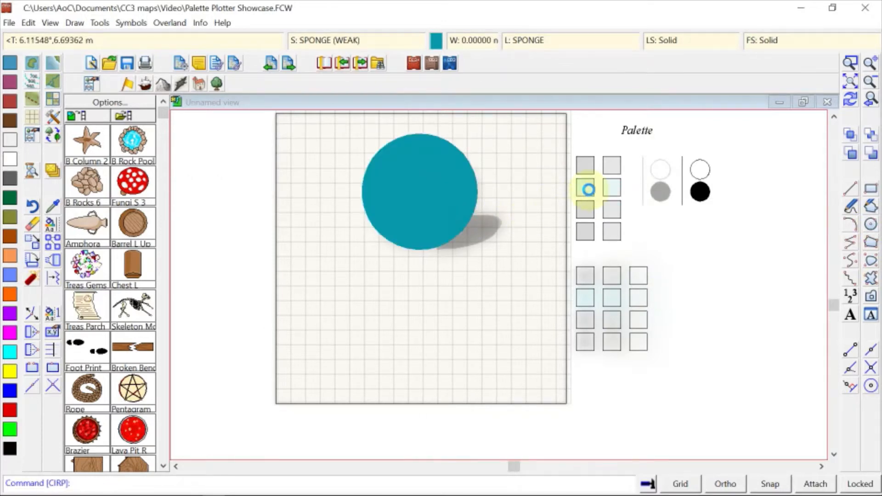
# Examine the drawing's list of layers without changing it
pyautogui.scroll(1, 554, 190)
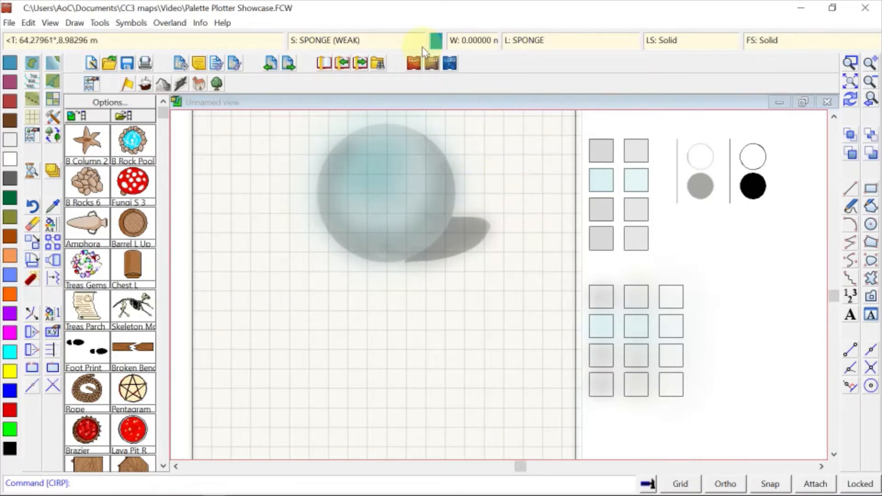
pyautogui.click(528, 42)
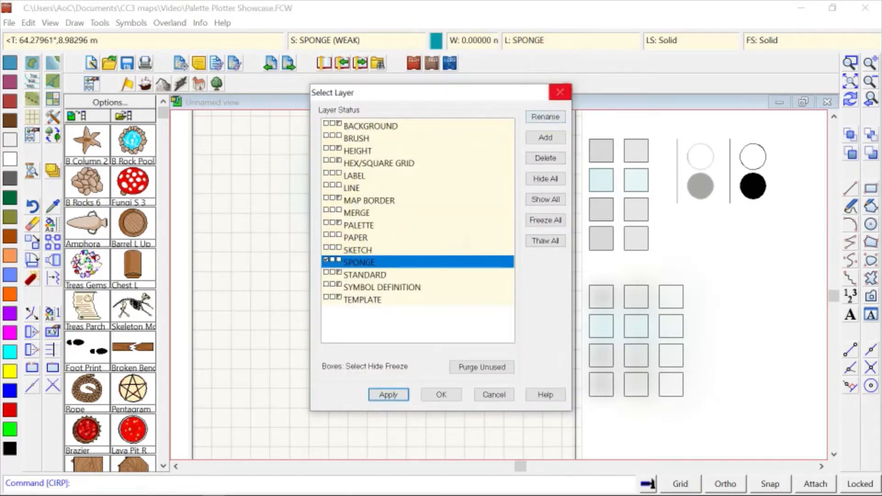
pyautogui.click(560, 92)
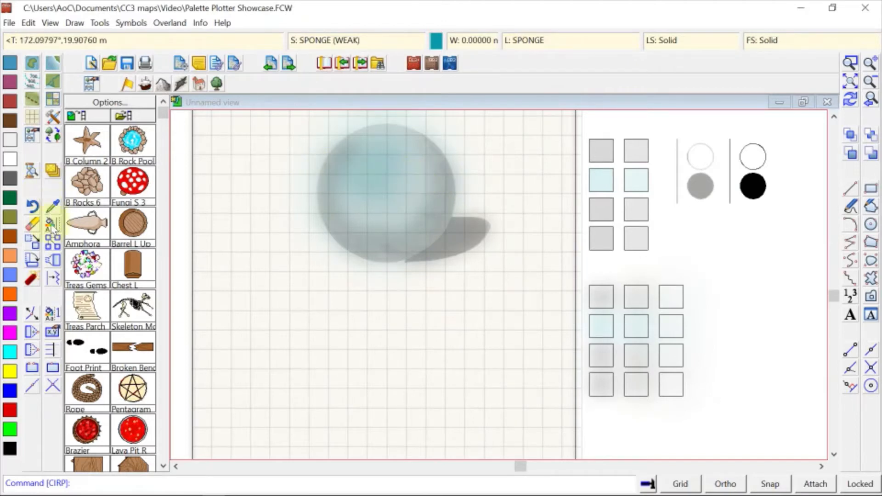
# Move all the shapes of the sphere and its shadow down to the middle of the map
pyautogui.click(31, 241)
pyautogui.click(486, 293)
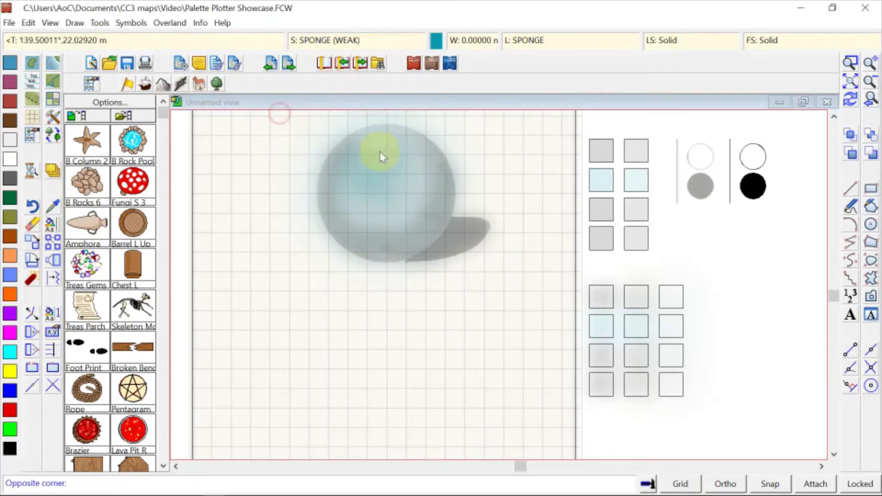
pyautogui.click(279, 112)
pyautogui.rightClick(404, 157)
pyautogui.click(404, 162)
pyautogui.click(404, 157)
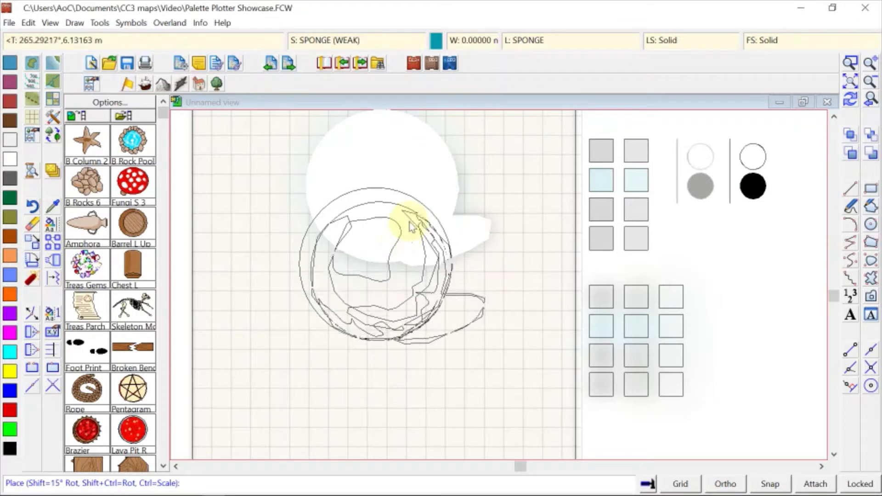
pyautogui.click(399, 236)
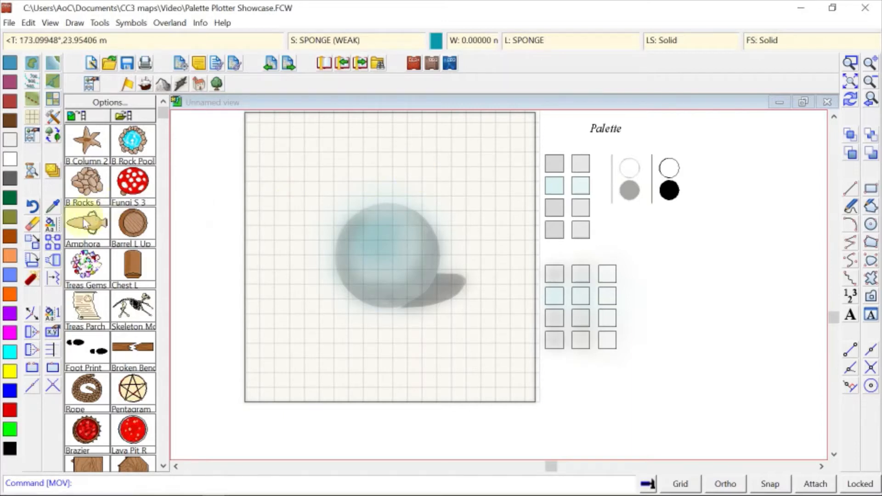
# Enable the Texturize effect for the whole drawing and apply it
pyautogui.click(32, 242)
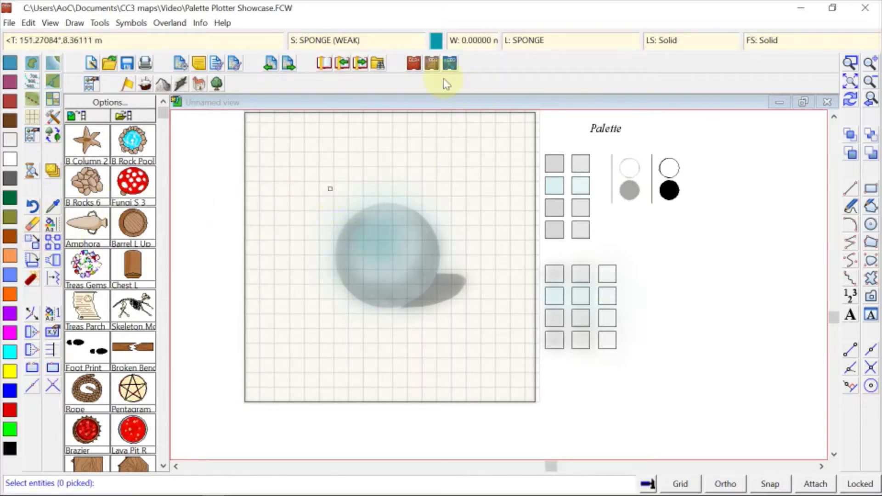
pyautogui.click(390, 46)
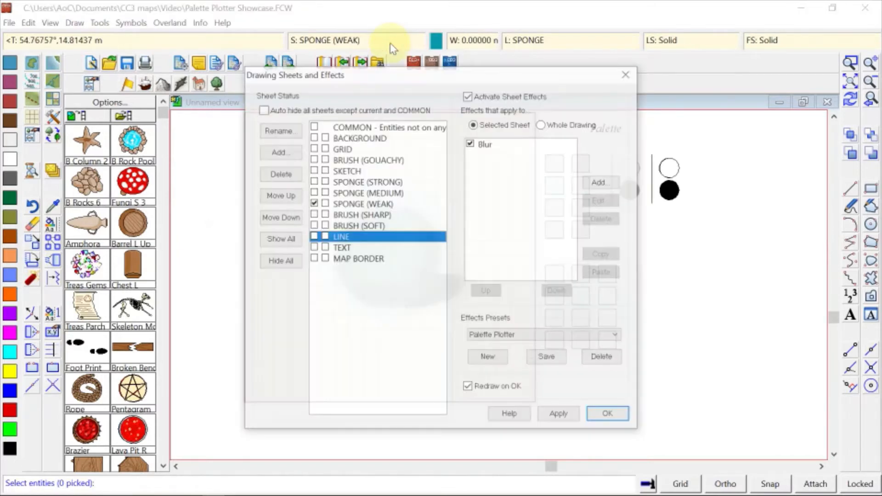
pyautogui.click(542, 124)
pyautogui.moveTo(508, 78)
pyautogui.mouseDown()
pyautogui.moveTo(435, 65)
pyautogui.moveTo(736, 67)
pyautogui.mouseUp()
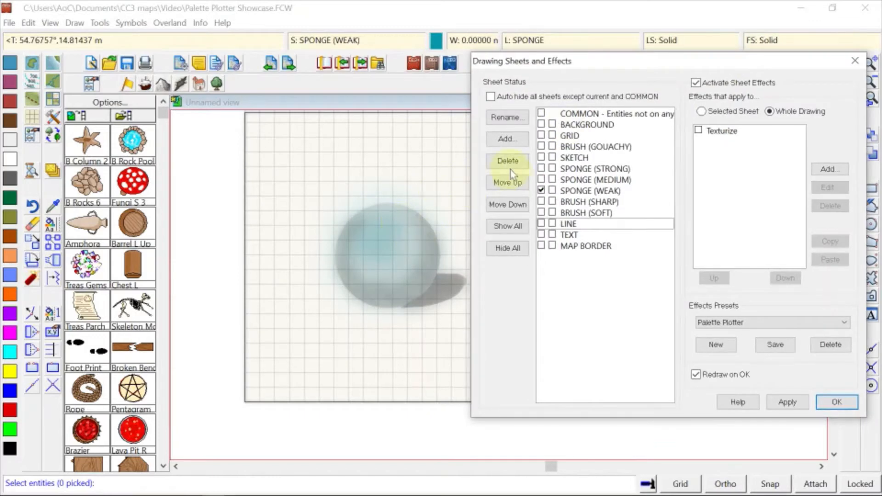
pyautogui.click(699, 132)
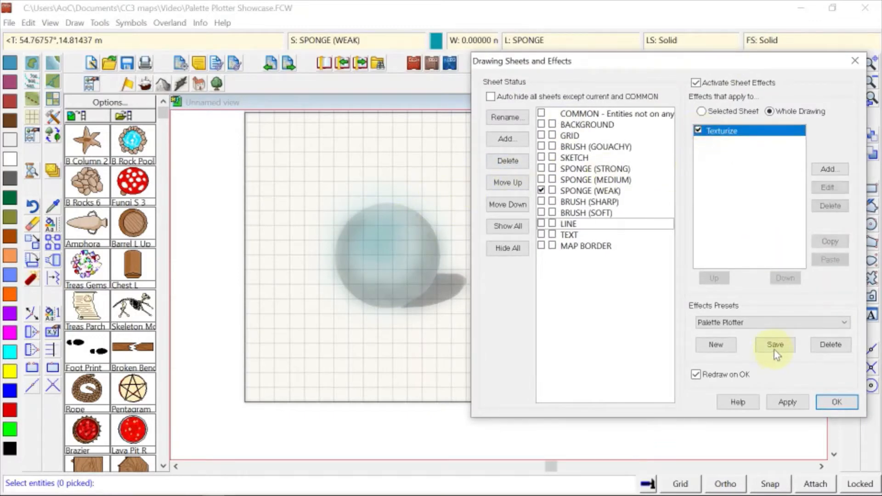
pyautogui.click(787, 401)
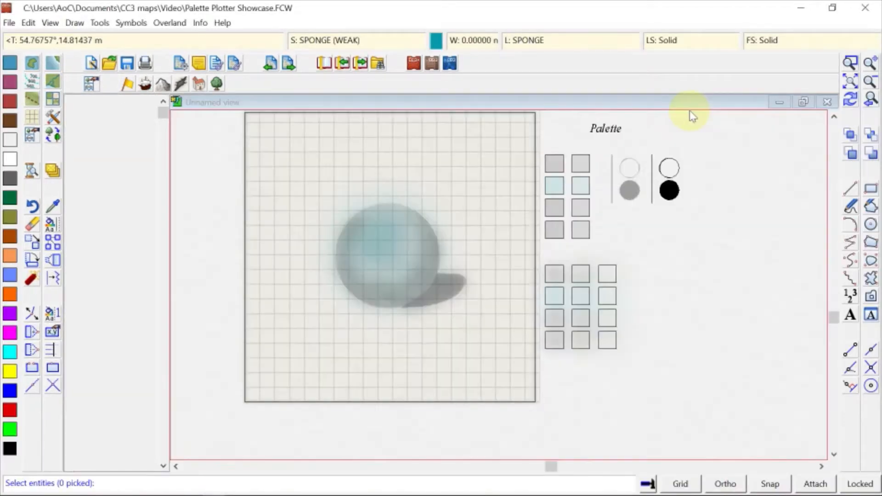
# Hide the GRID sheet in the drawing's sheets and effects settings
pyautogui.click(384, 44)
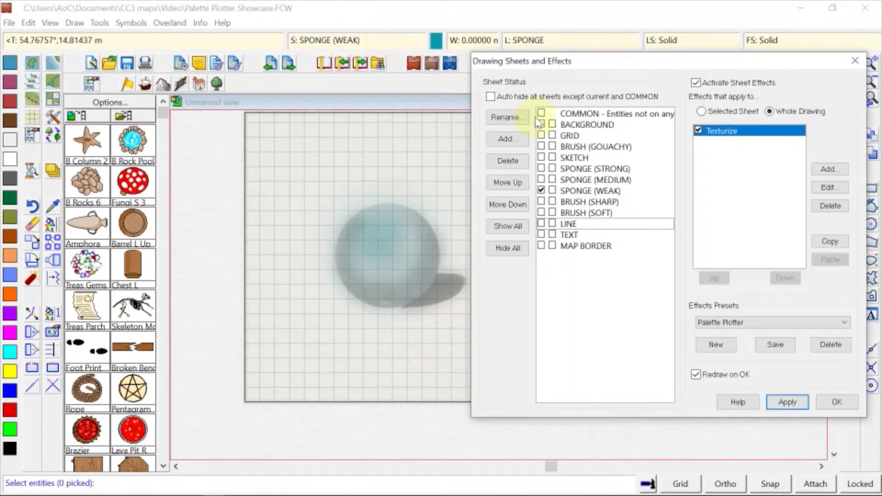
pyautogui.click(562, 135)
pyautogui.click(836, 399)
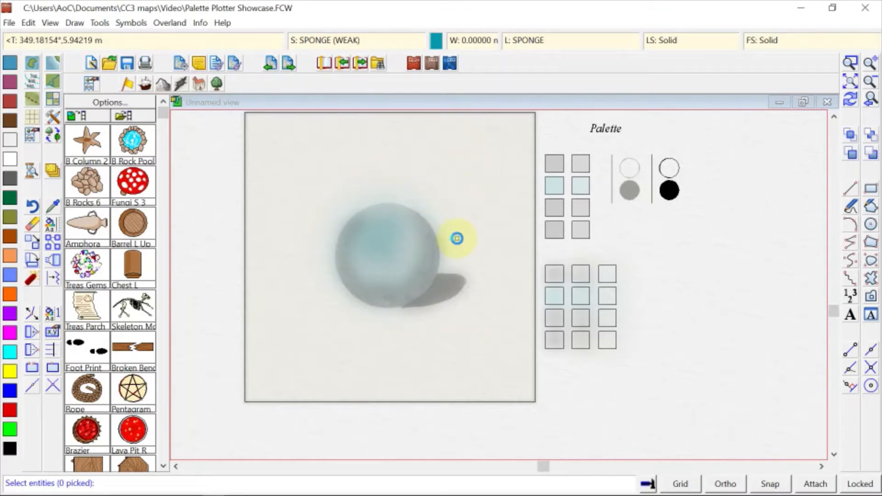
pyautogui.scroll(1, 457, 238)
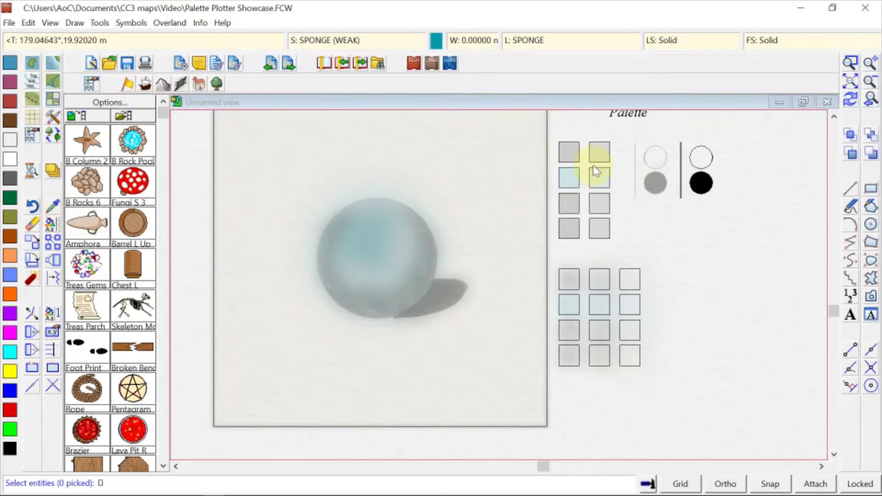
pyautogui.click(581, 161)
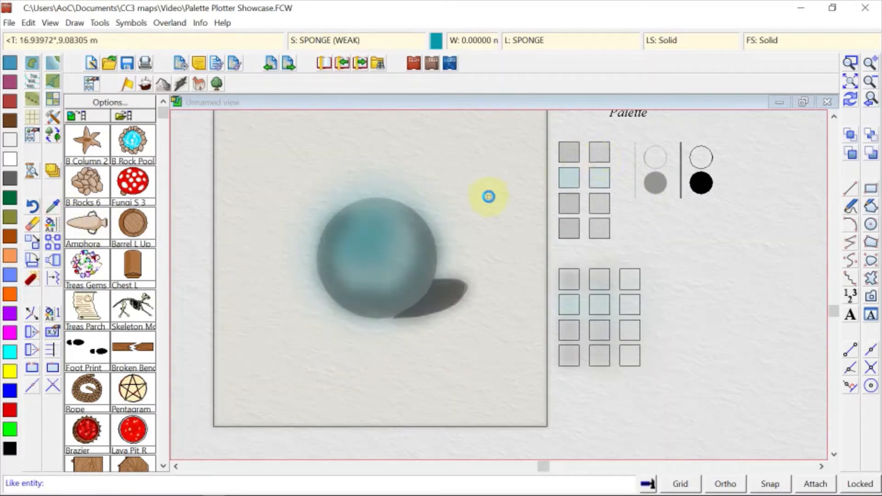
pyautogui.scroll(-1, 488, 196)
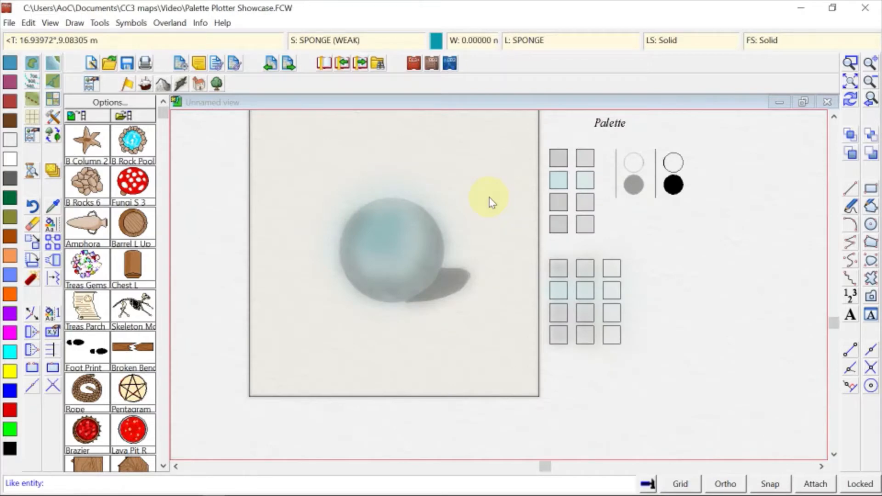
pyautogui.click(420, 241)
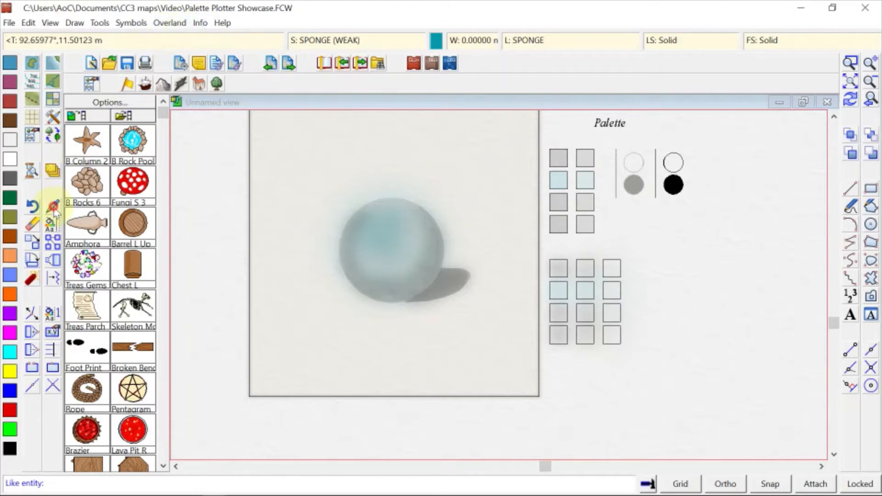
pyautogui.click(658, 183)
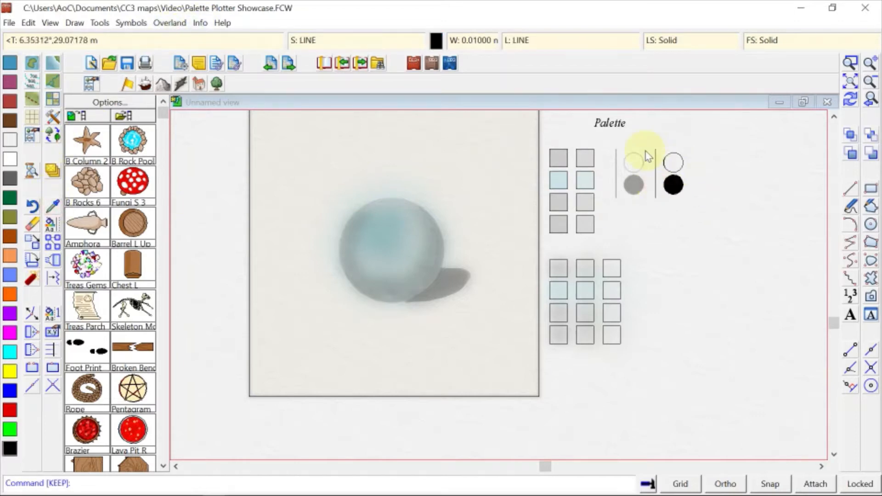
pyautogui.click(170, 26)
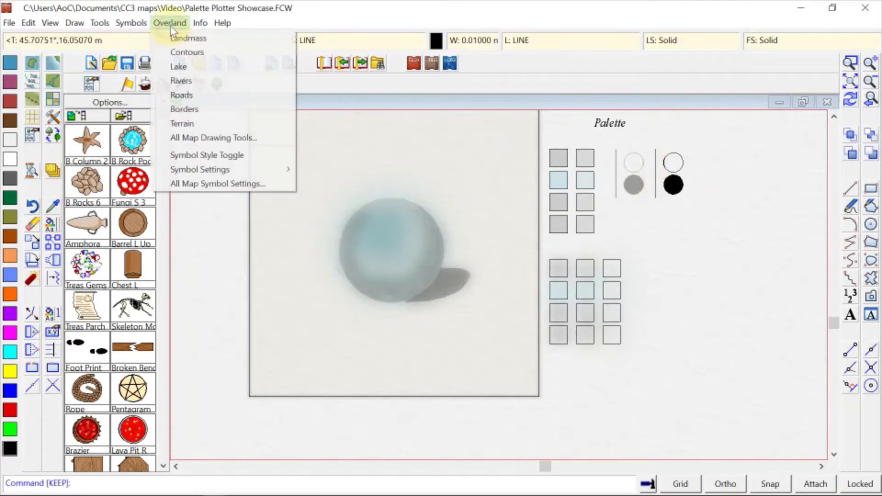
# Copy the properties of the palette's SKETCH line and draw a curving line above the sphere with the LINE drawing tool
pyautogui.rightClick(616, 167)
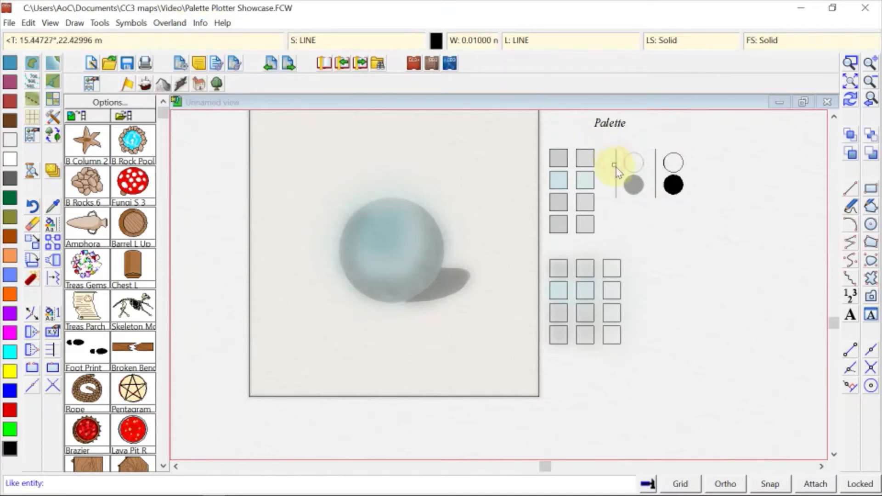
pyautogui.click(616, 168)
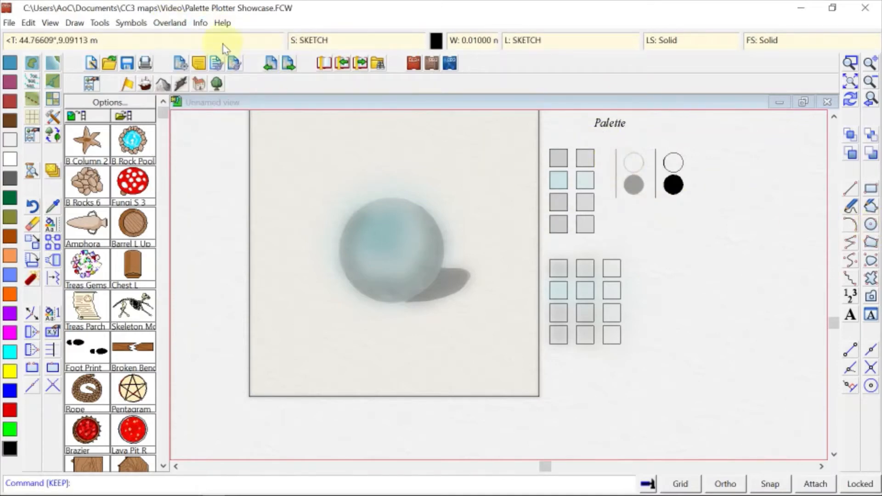
pyautogui.click(170, 22)
pyautogui.click(228, 138)
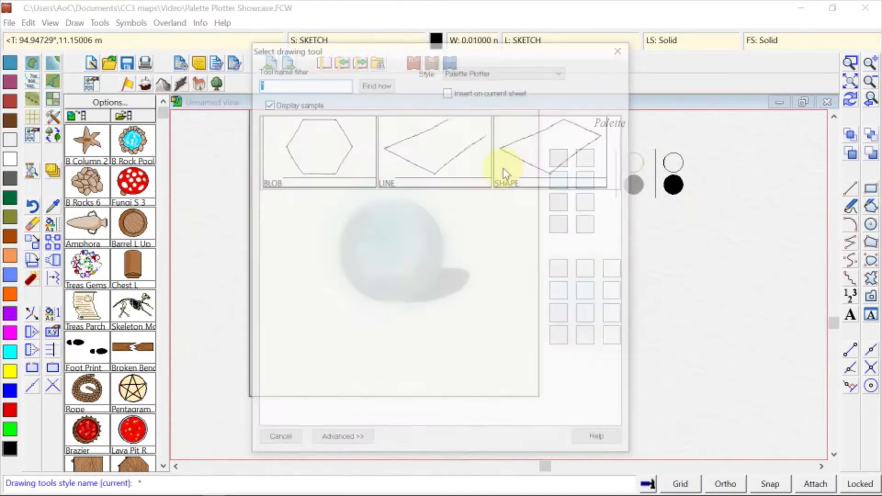
pyautogui.doubleClick(449, 167)
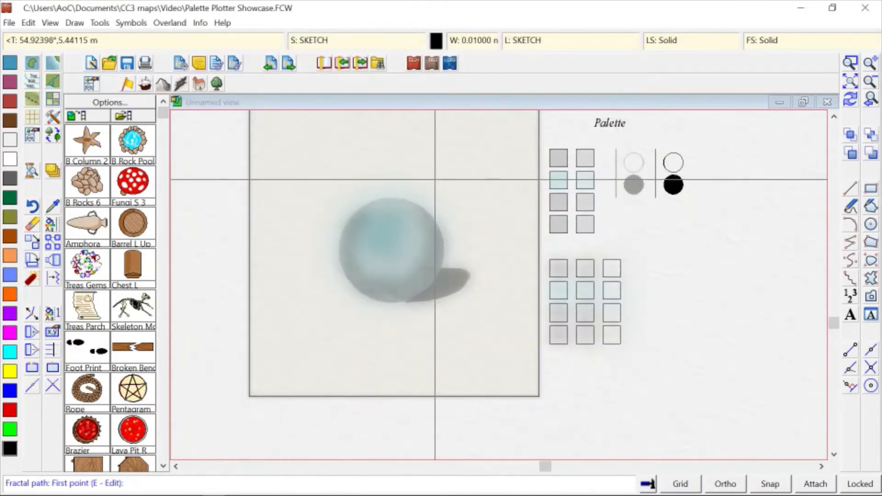
pyautogui.click(393, 160)
pyautogui.click(428, 175)
pyautogui.click(446, 201)
pyautogui.click(466, 210)
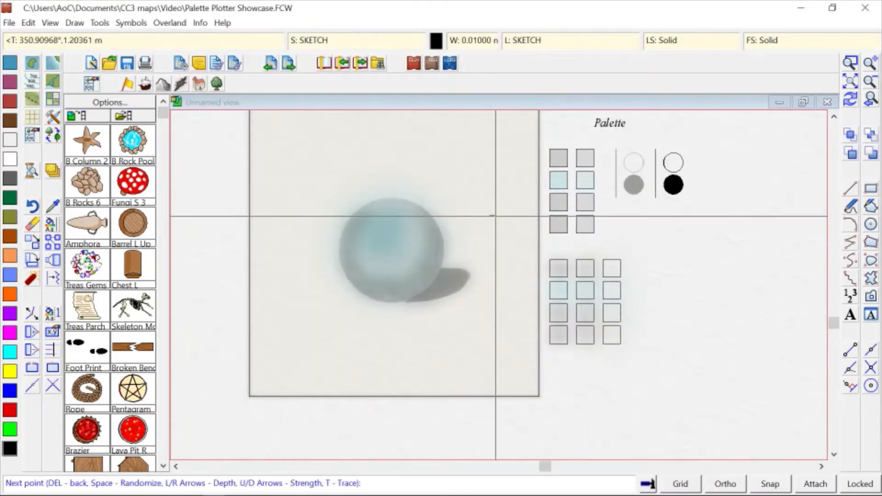
pyautogui.click(510, 219)
pyautogui.rightClick(523, 158)
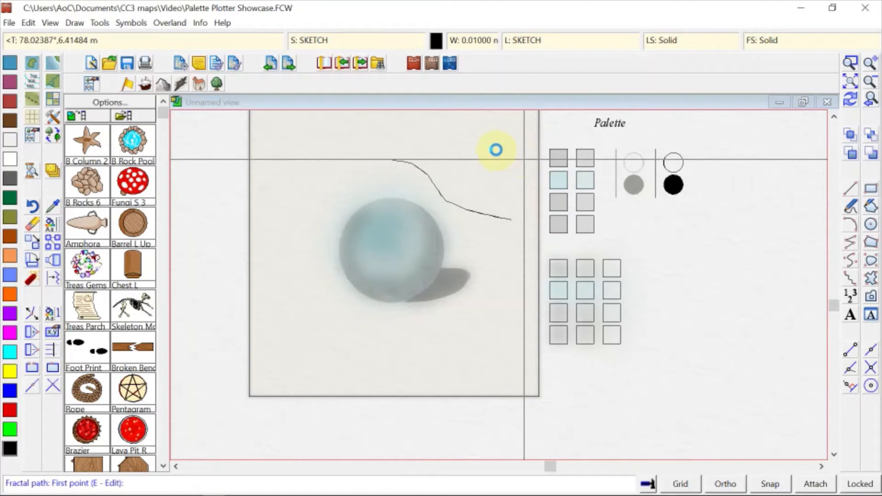
# Draw a second sketch line that branches off the first one's middle and runs just beneath it
pyautogui.scroll(1, 495, 150)
pyautogui.scroll(1, 496, 150)
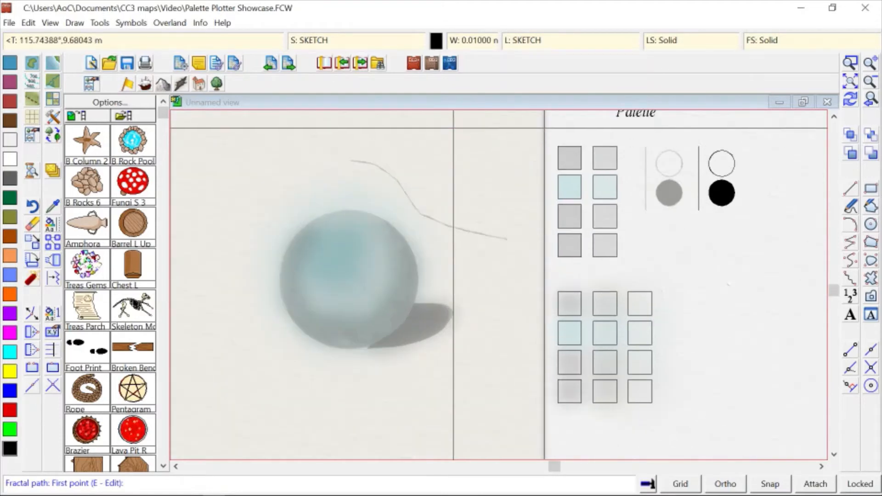
pyautogui.click(420, 215)
pyautogui.click(447, 226)
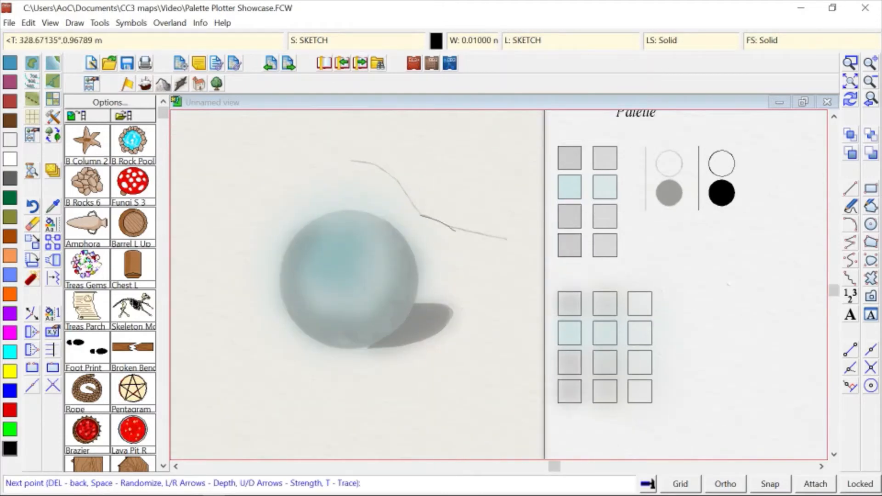
pyautogui.click(502, 252)
pyautogui.rightClick(502, 252)
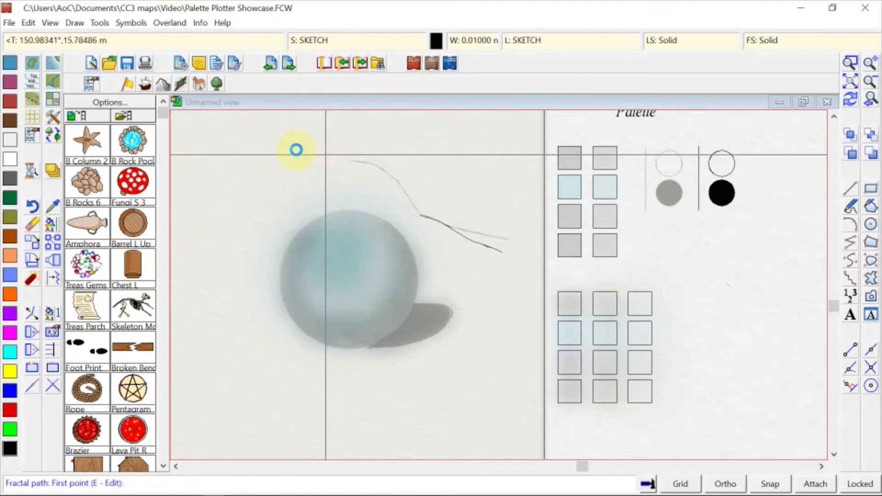
# Draw a short third sketch line from above the curve down to the branching point
pyautogui.scroll(-1, 296, 149)
pyautogui.scroll(-1, 389, 160)
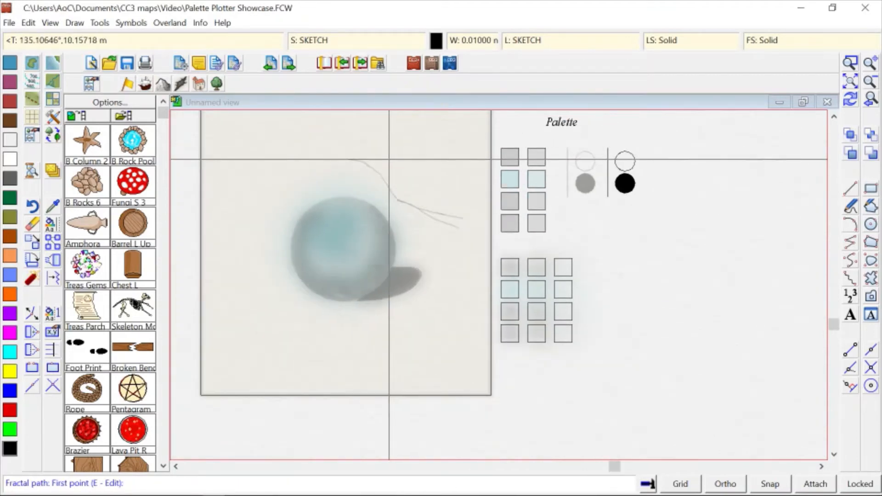
pyautogui.click(378, 154)
pyautogui.click(396, 198)
pyautogui.rightClick(396, 200)
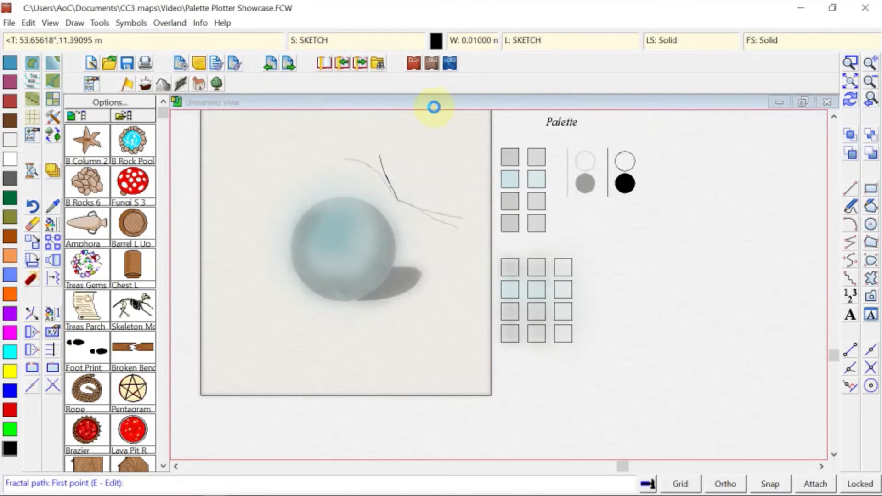
# Erase the three sketch lines above the sphere
pyautogui.scroll(-1, 401, 115)
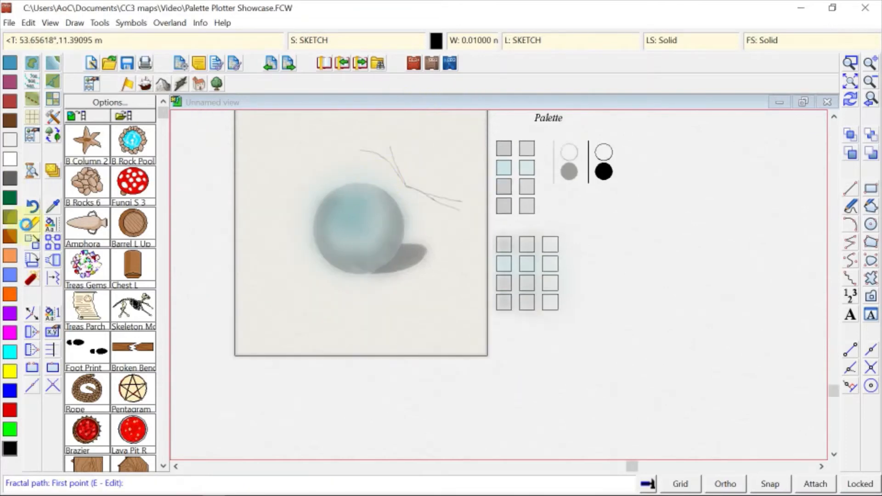
pyautogui.click(31, 224)
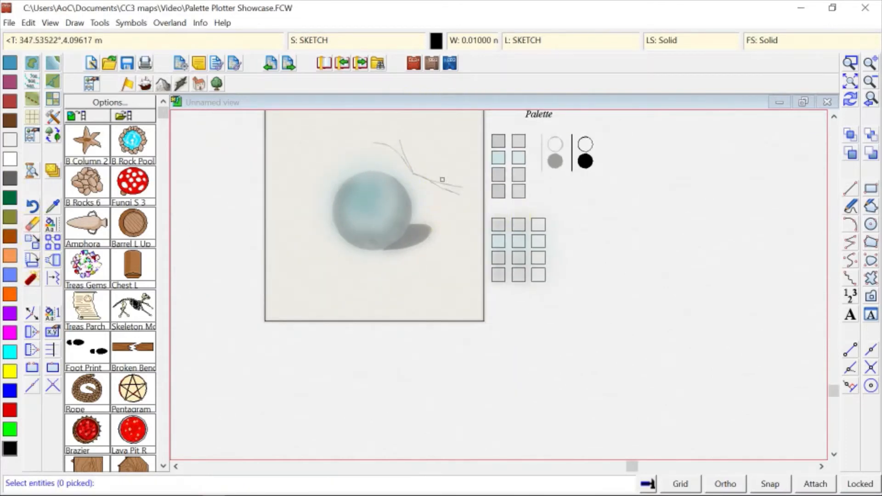
pyautogui.click(443, 181)
pyautogui.rightClick(402, 191)
pyautogui.click(441, 204)
pyautogui.click(406, 152)
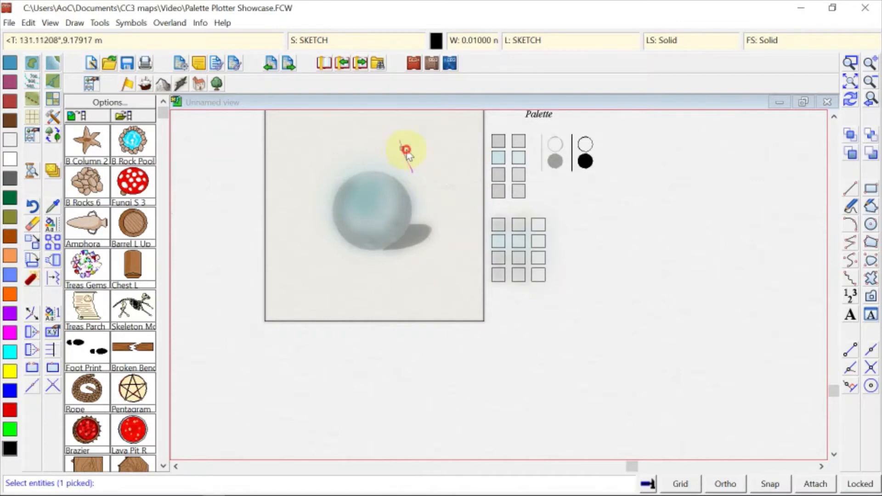
pyautogui.rightClick(406, 152)
pyautogui.click(452, 152)
# Copy the properties of the palette's LINE swatch and draw a vertical line beside the sphere with the LINE drawing tool
pyautogui.scroll(1, 453, 152)
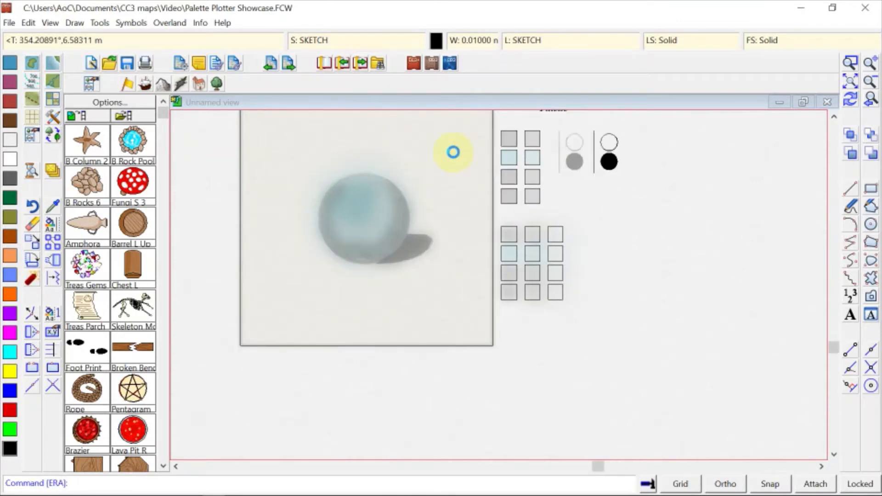
pyautogui.scroll(1, 453, 152)
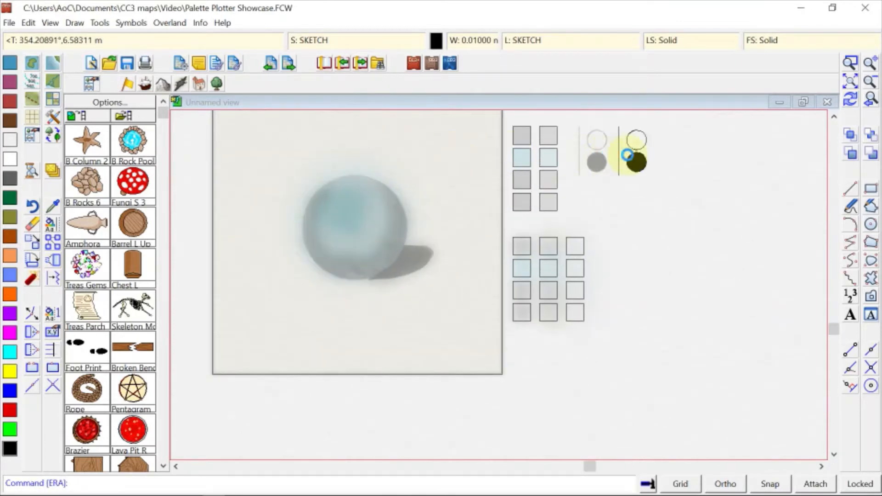
pyautogui.rightClick(637, 159)
pyautogui.click(642, 155)
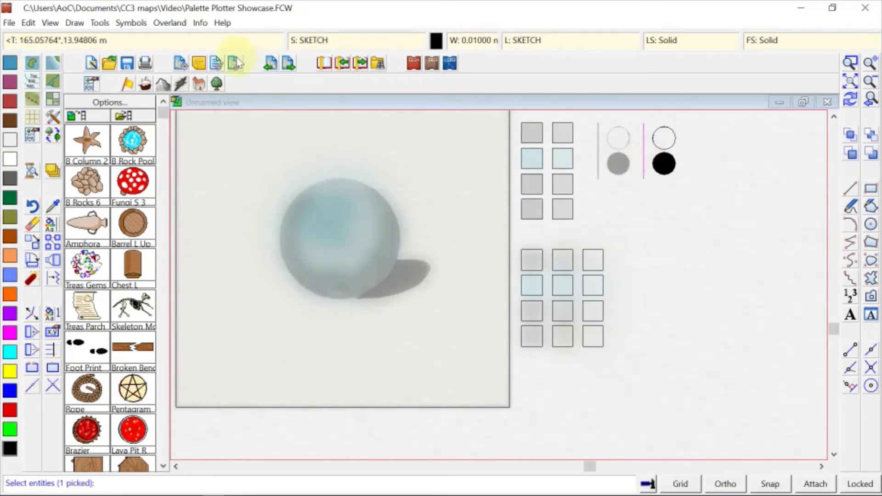
pyautogui.click(53, 206)
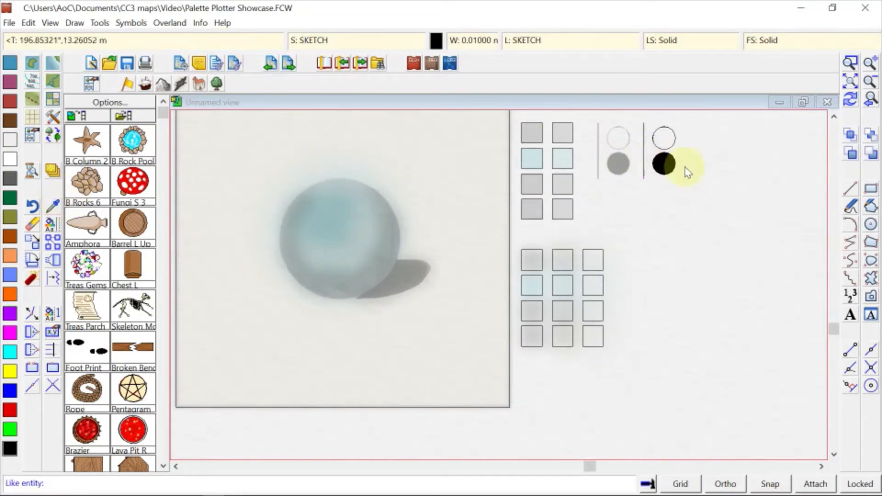
pyautogui.click(643, 161)
pyautogui.click(169, 23)
pyautogui.click(226, 136)
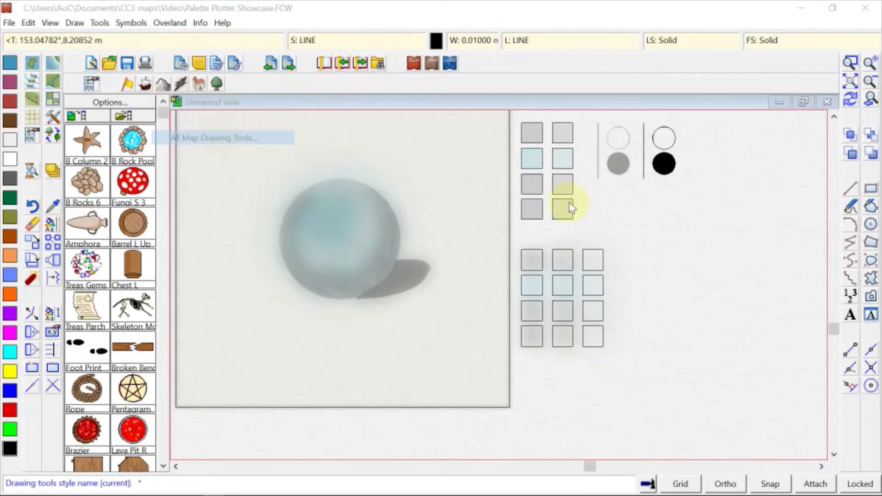
pyautogui.doubleClick(453, 157)
pyautogui.click(451, 146)
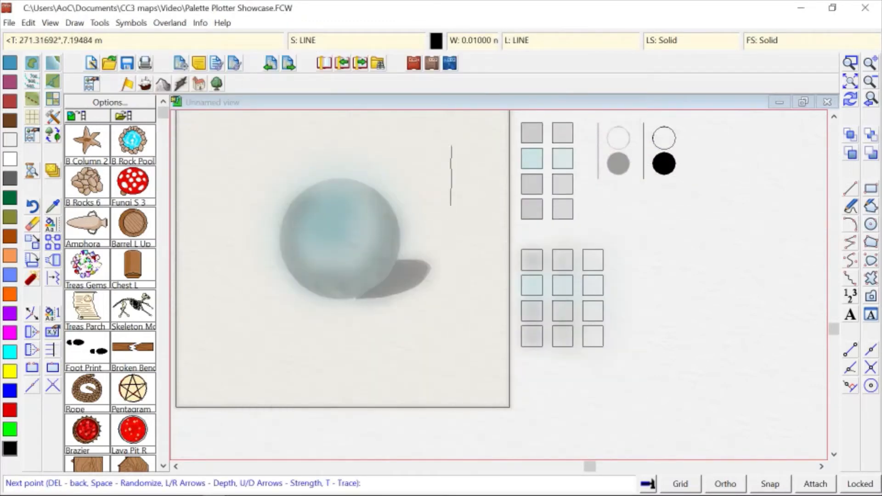
pyautogui.click(452, 226)
pyautogui.rightClick(452, 226)
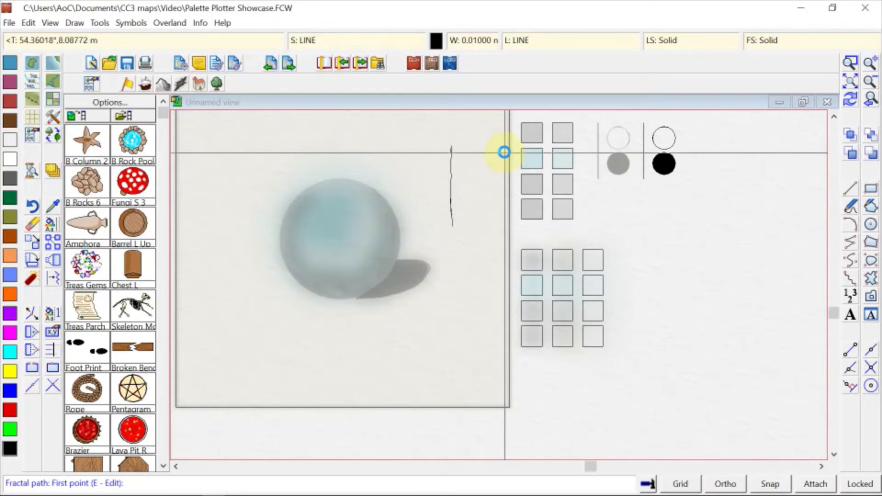
# Draw the three remaining sides from the vertical line's upper end to form an upright rectangle
pyautogui.scroll(1, 504, 152)
pyautogui.scroll(1, 504, 152)
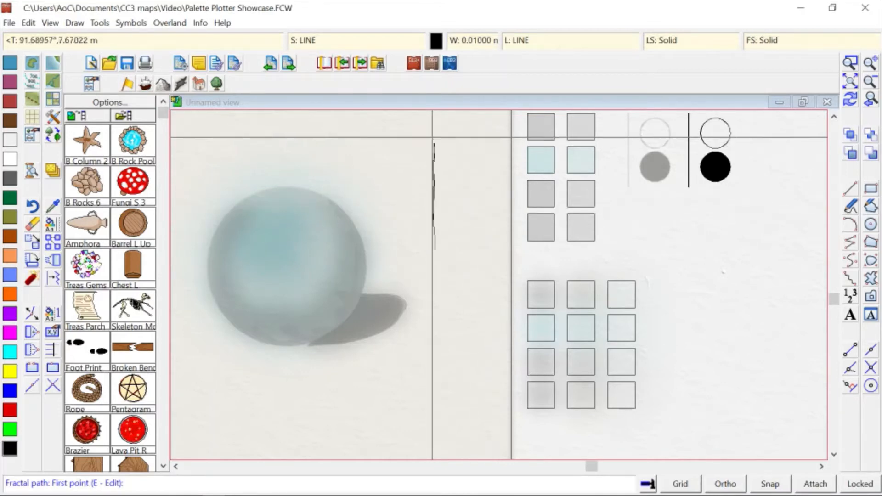
pyautogui.click(434, 143)
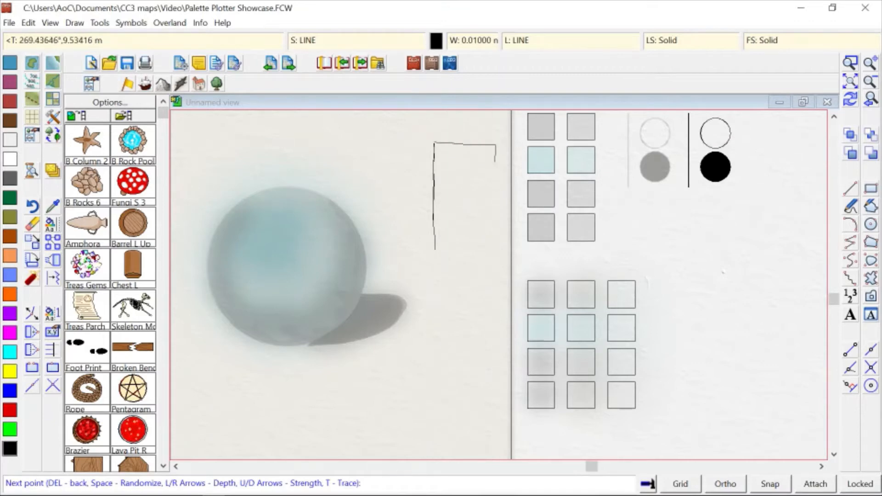
pyautogui.click(496, 252)
pyautogui.click(438, 251)
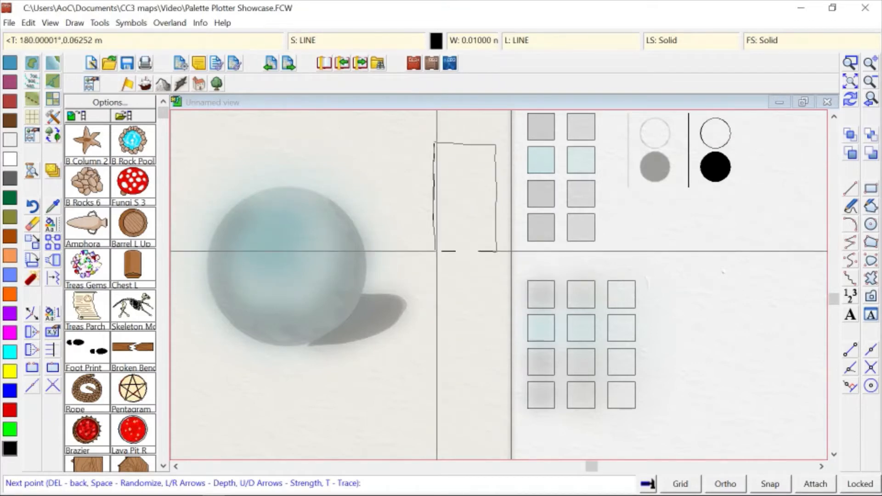
pyautogui.rightClick(437, 251)
# Erase all the lines of the hand-drawn rectangle beside the sphere
pyautogui.scroll(-1, 496, 148)
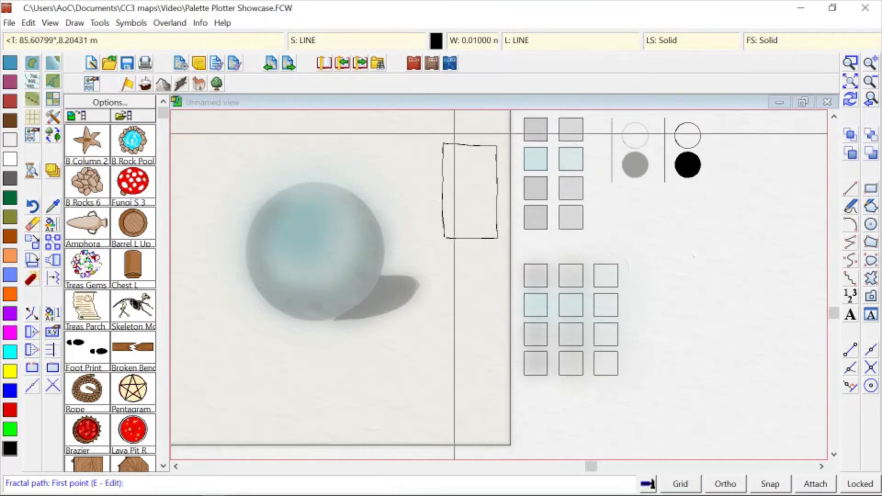
pyautogui.click(25, 226)
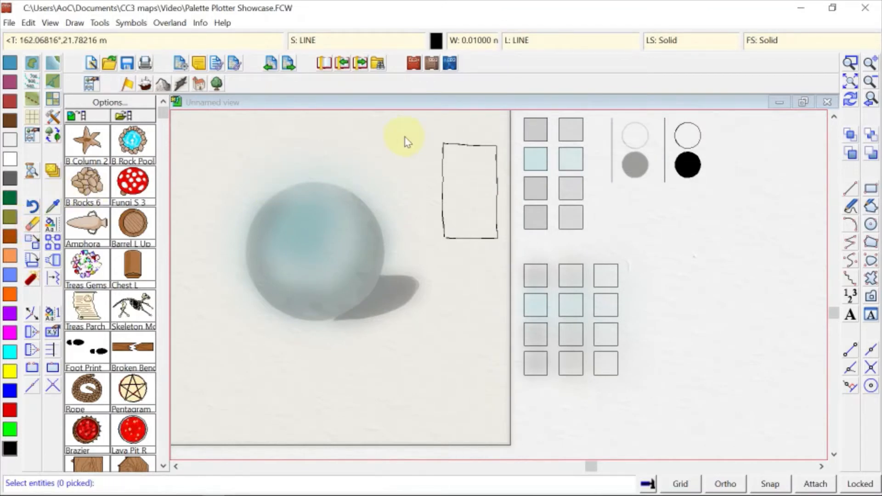
pyautogui.click(433, 134)
pyautogui.click(499, 242)
pyautogui.rightClick(493, 223)
pyautogui.click(494, 223)
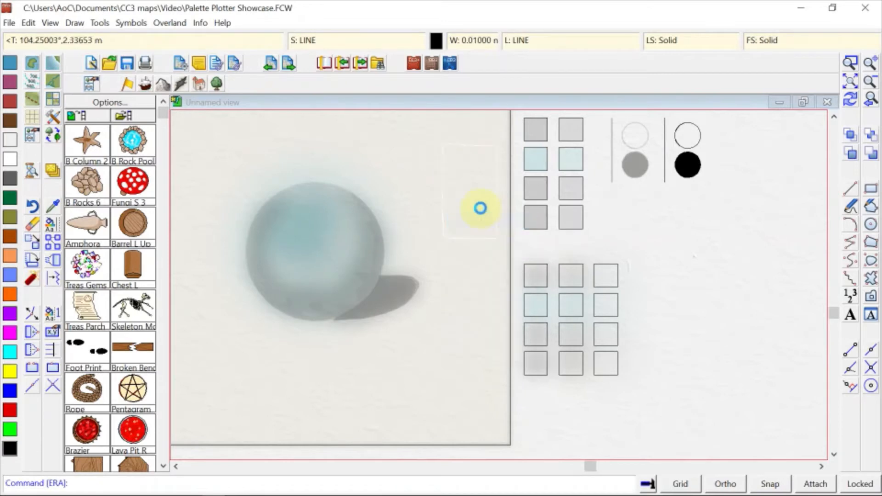
# Copy the properties of the palette's solid black circle and draw a filled black box above and beside the sphere
pyautogui.scroll(1, 526, 207)
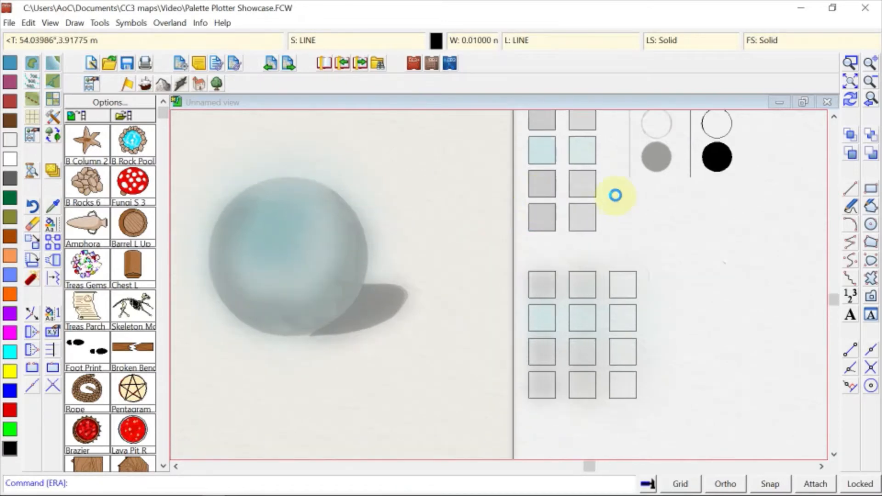
pyautogui.click(53, 205)
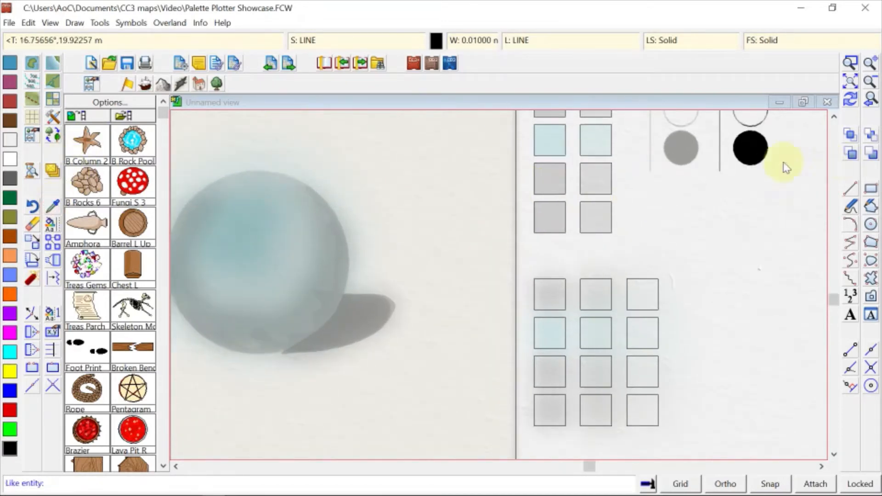
pyautogui.click(761, 162)
pyautogui.click(867, 192)
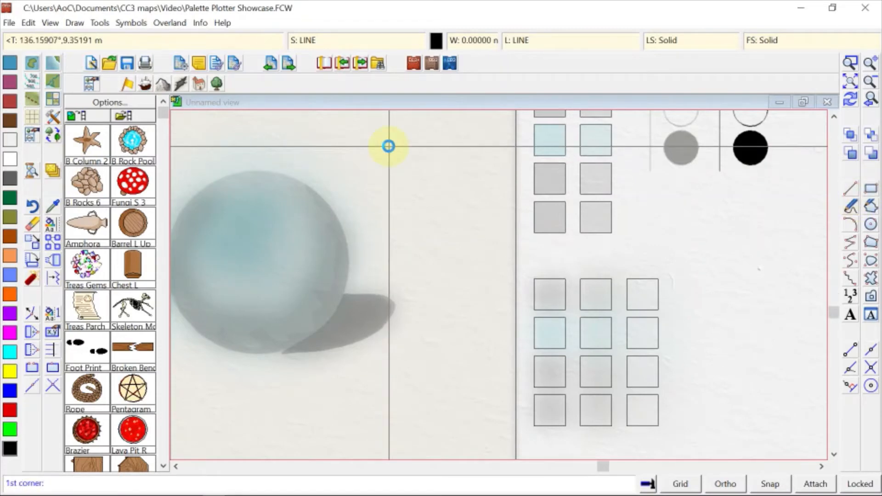
pyautogui.scroll(-1, 388, 146)
pyautogui.scroll(-1, 388, 152)
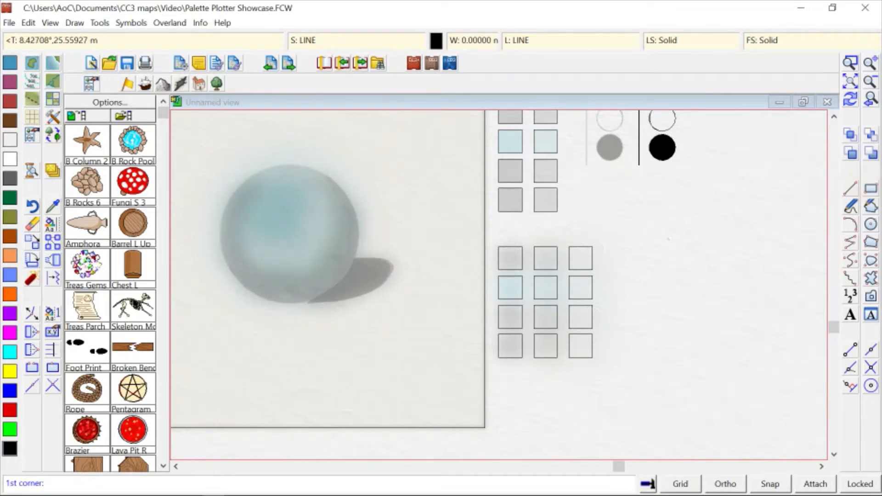
pyautogui.click(383, 118)
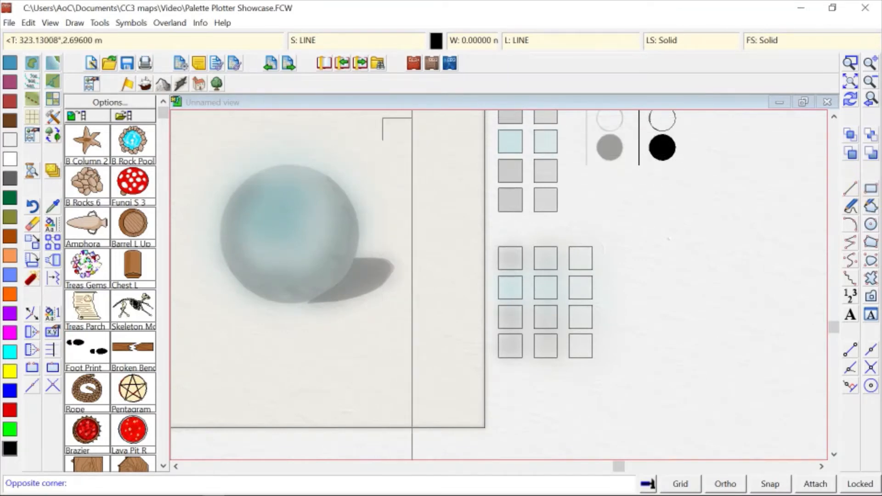
pyautogui.click(456, 176)
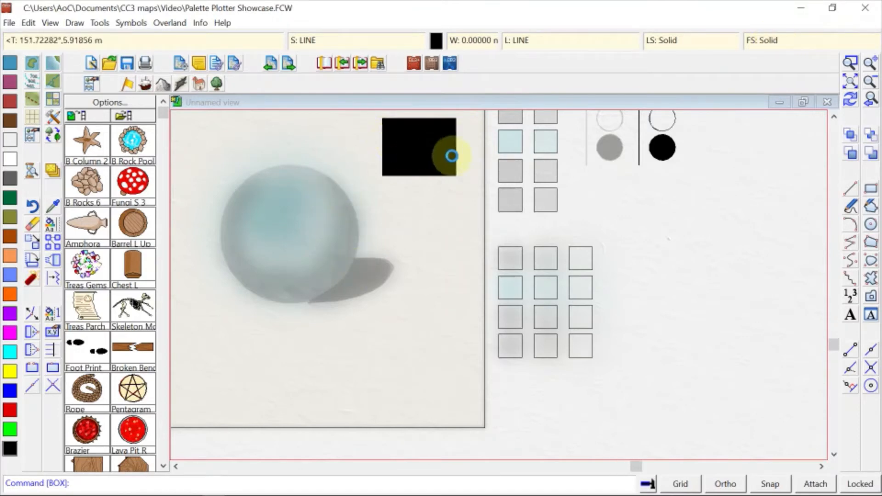
# Insert a node in the black box's lower edge and place it straight below the lower-left corner to form a pointed end
pyautogui.scroll(-1, 460, 157)
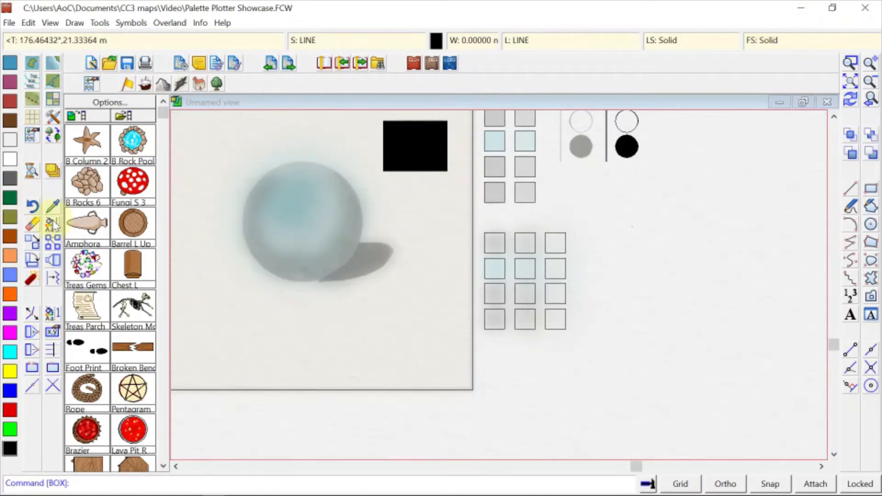
pyautogui.scroll(1, 418, 128)
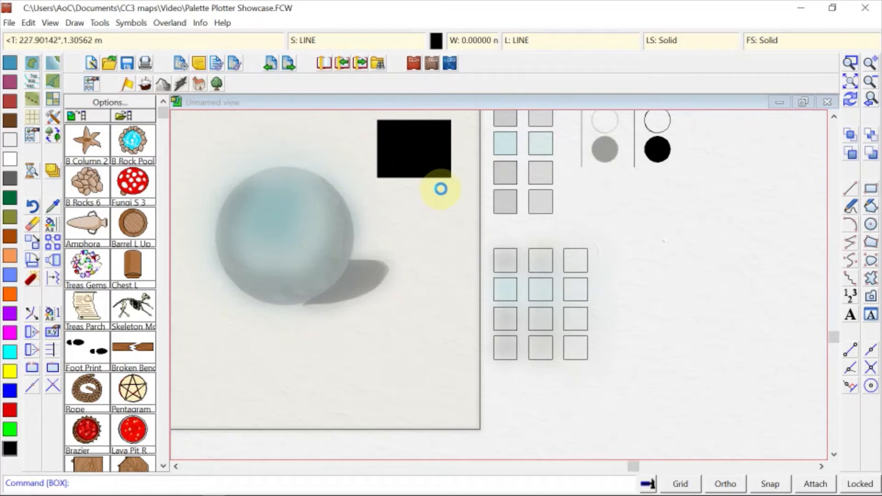
pyautogui.scroll(-1, 439, 188)
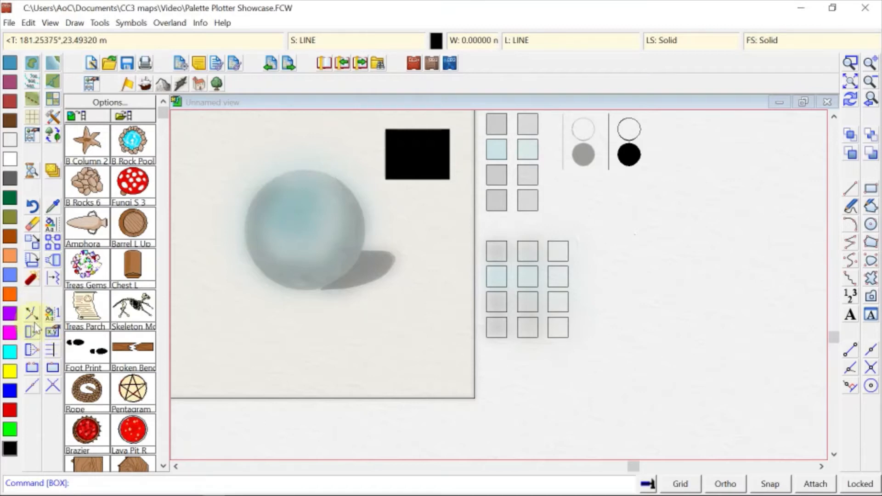
pyautogui.click(35, 335)
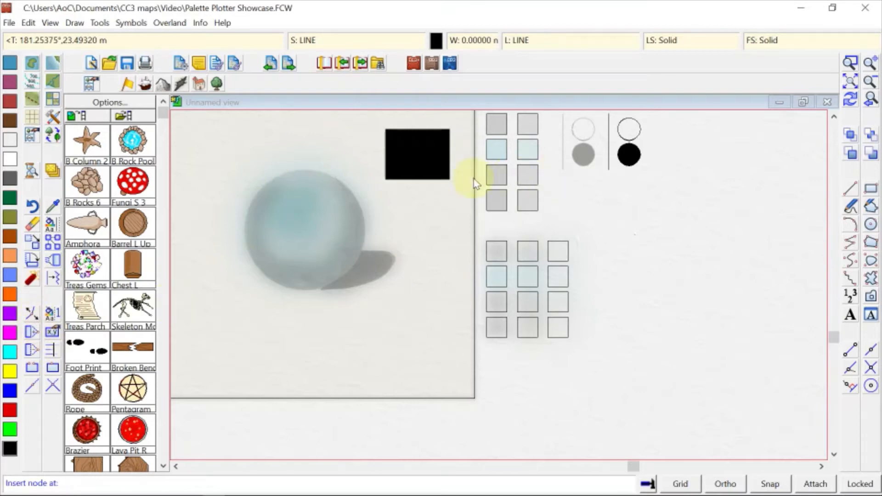
pyautogui.click(419, 178)
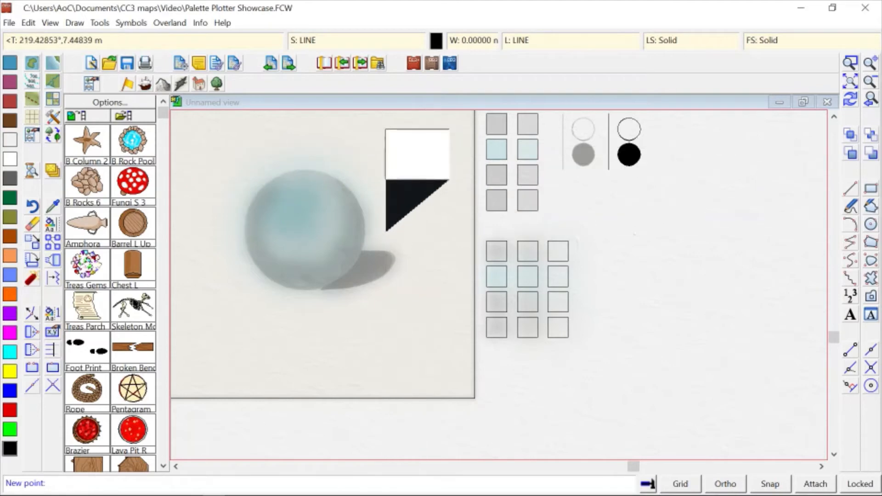
pyautogui.click(385, 246)
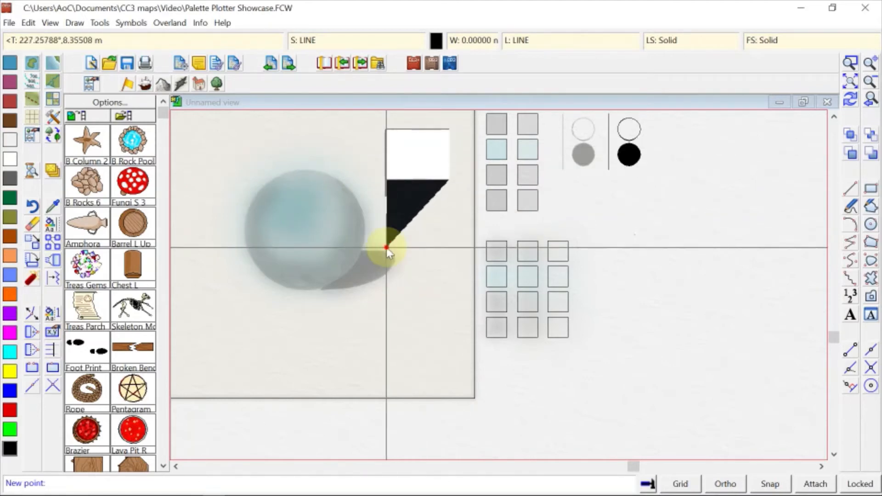
# Edit the black shape's nodes, moving its right corners onto the left edge and raising the upper-left corner to form a thin tapering stroke
pyautogui.click(32, 316)
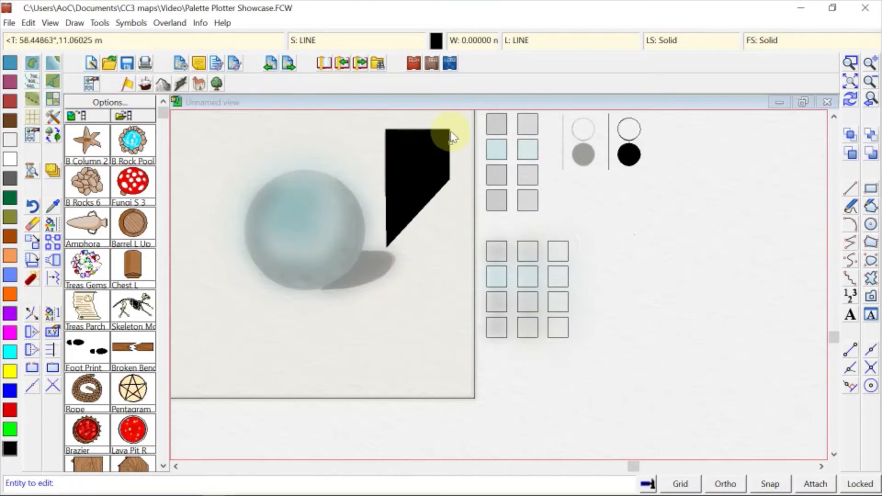
pyautogui.click(451, 184)
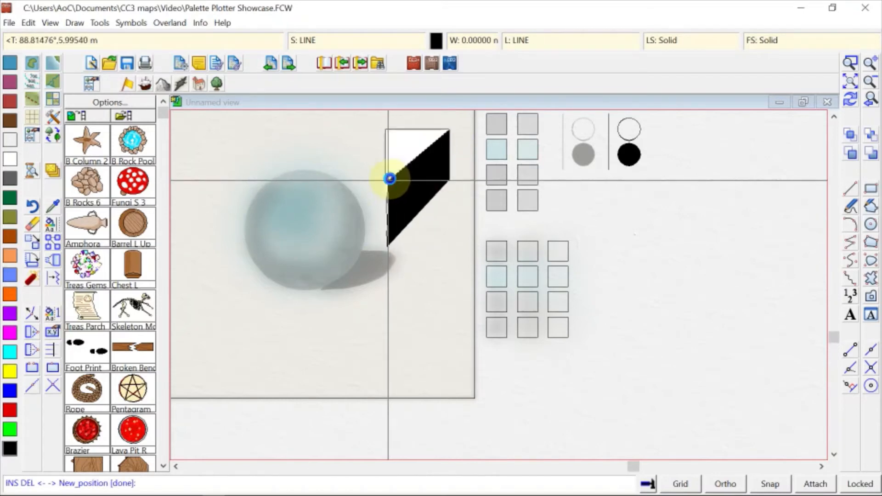
pyautogui.click(449, 133)
pyautogui.rightClick(449, 133)
pyautogui.click(448, 132)
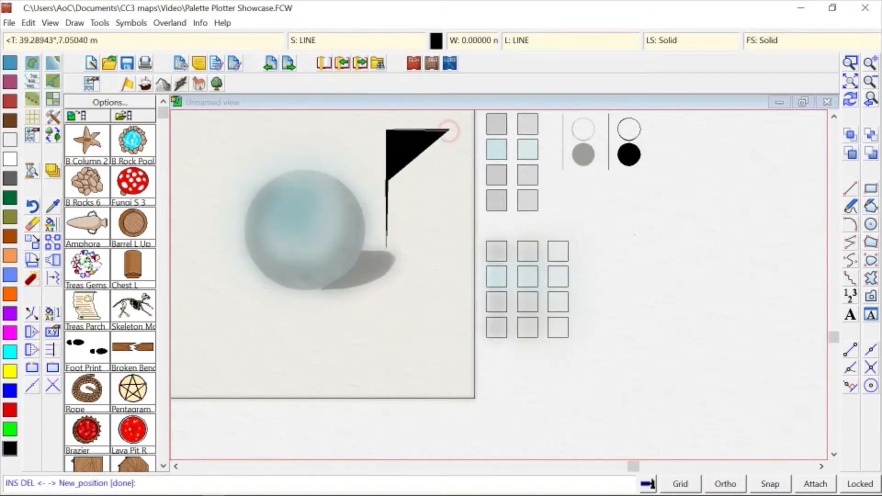
pyautogui.click(388, 146)
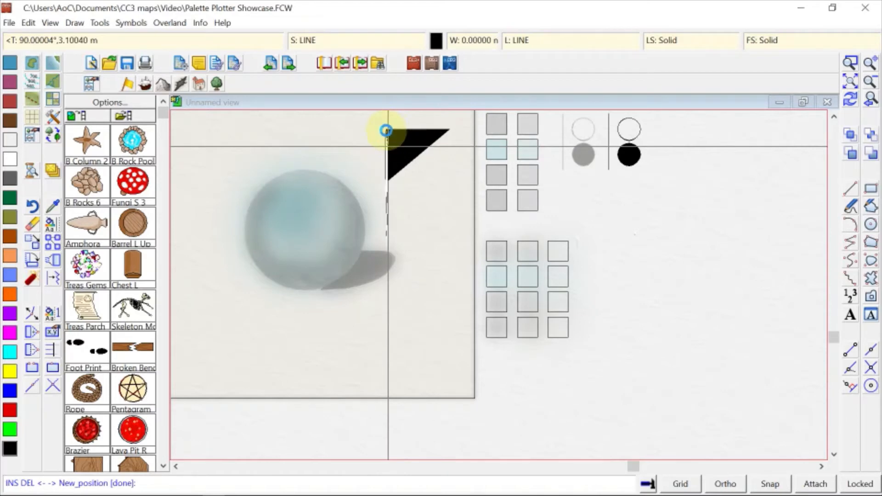
pyautogui.click(386, 129)
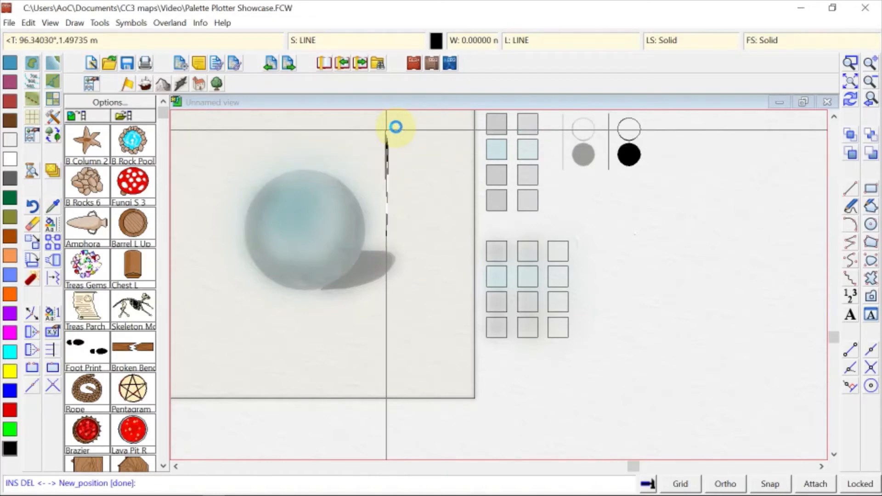
pyautogui.rightClick(386, 130)
pyautogui.click(386, 130)
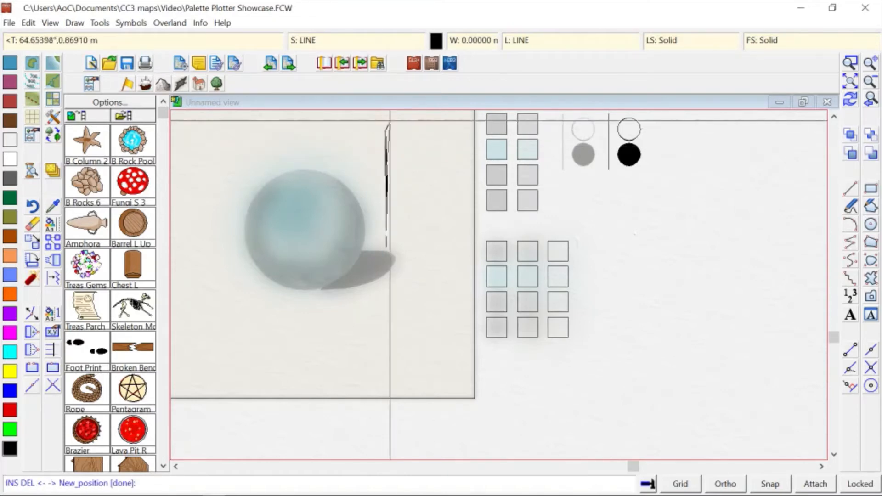
pyautogui.click(388, 114)
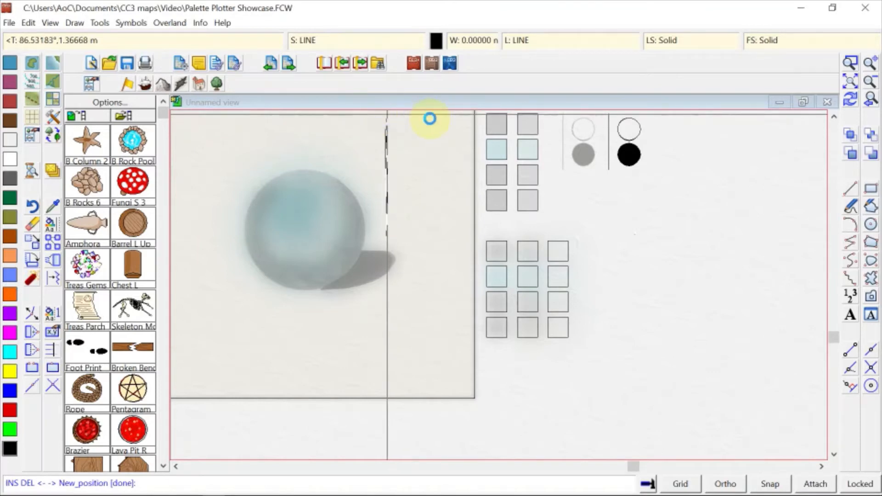
pyautogui.rightClick(430, 118)
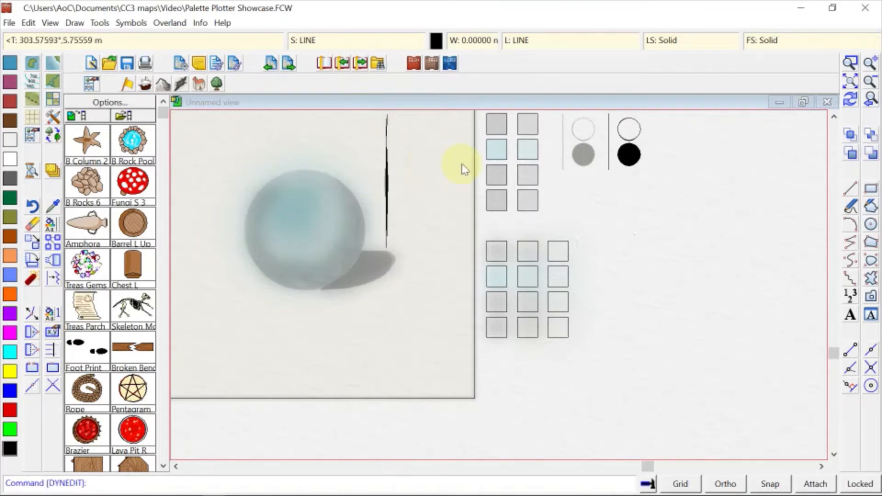
# Move the thin black stroke down and away from the sphere so it stands beside the shadow
pyautogui.scroll(-1, 463, 169)
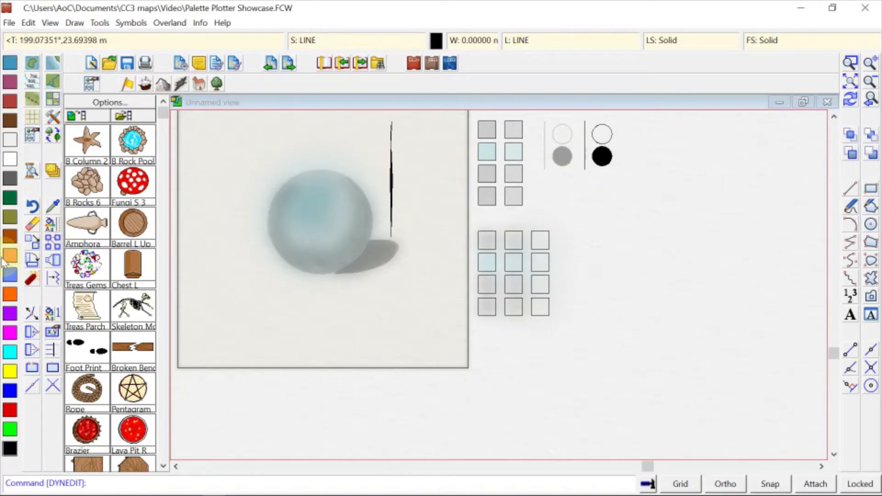
pyautogui.click(29, 241)
pyautogui.click(392, 129)
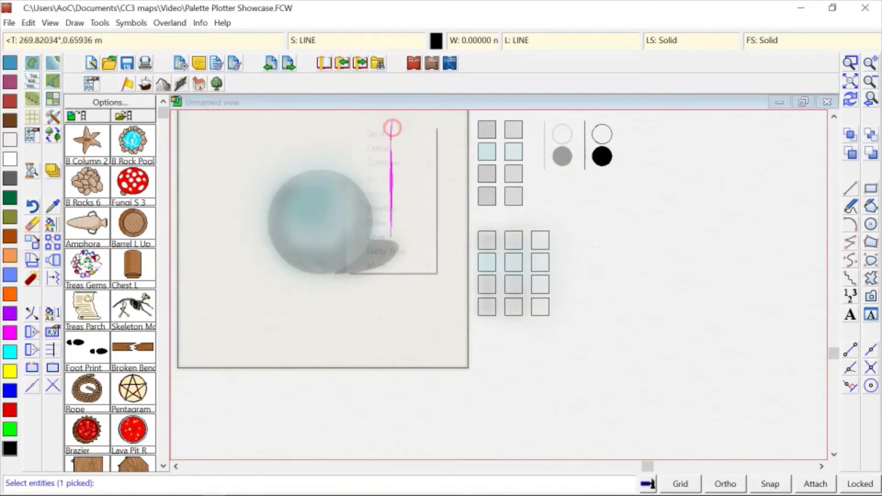
pyautogui.rightClick(390, 128)
pyautogui.click(423, 199)
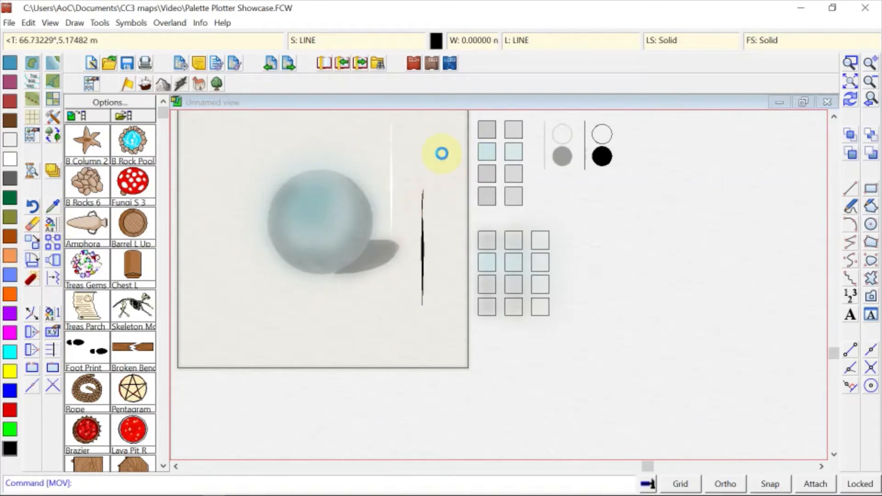
pyautogui.scroll(-1, 443, 158)
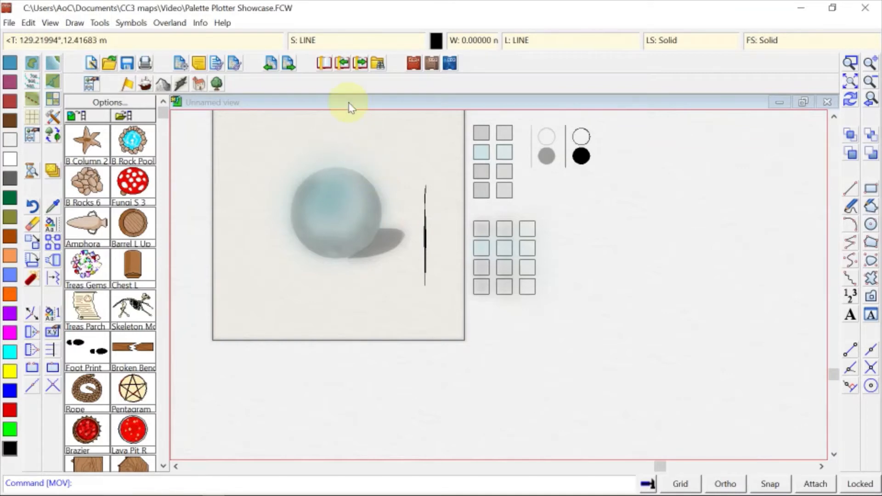
pyautogui.click(183, 24)
pyautogui.click(232, 137)
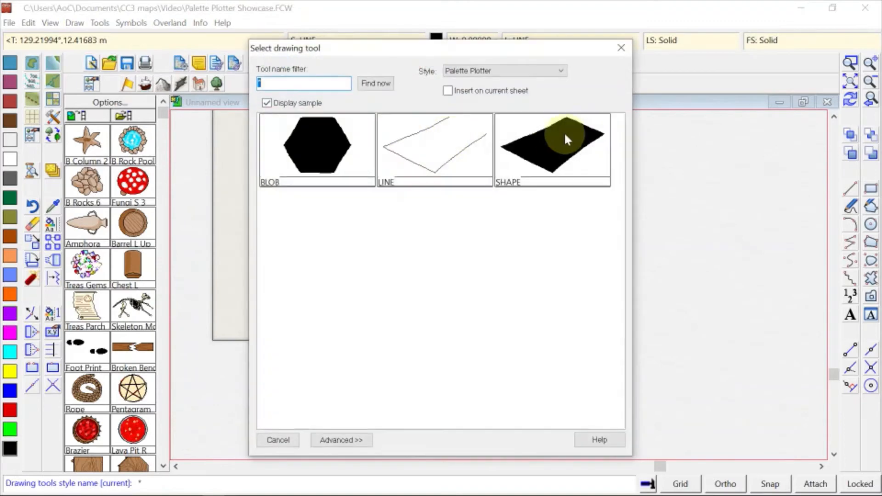
pyautogui.click(620, 48)
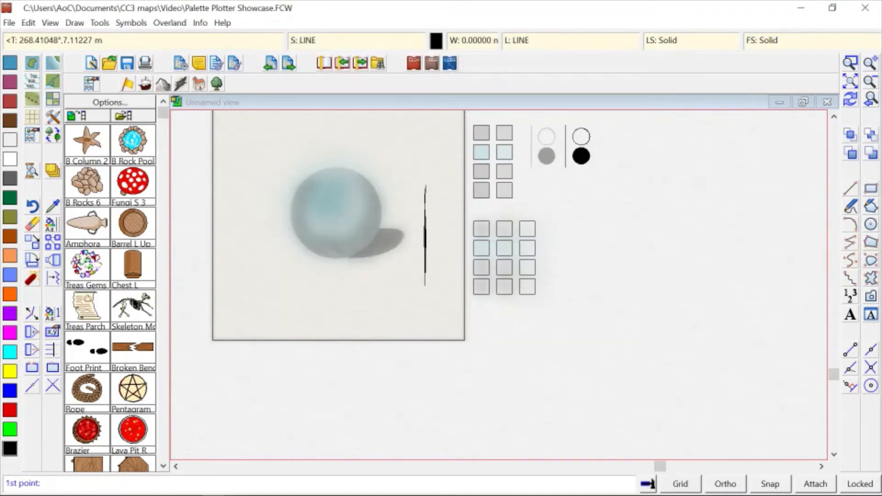
# Draw a filled black smooth polygon shaped like a curving brush stroke below the sphere
pyautogui.click(361, 281)
pyautogui.click(335, 280)
pyautogui.click(337, 314)
pyautogui.click(301, 306)
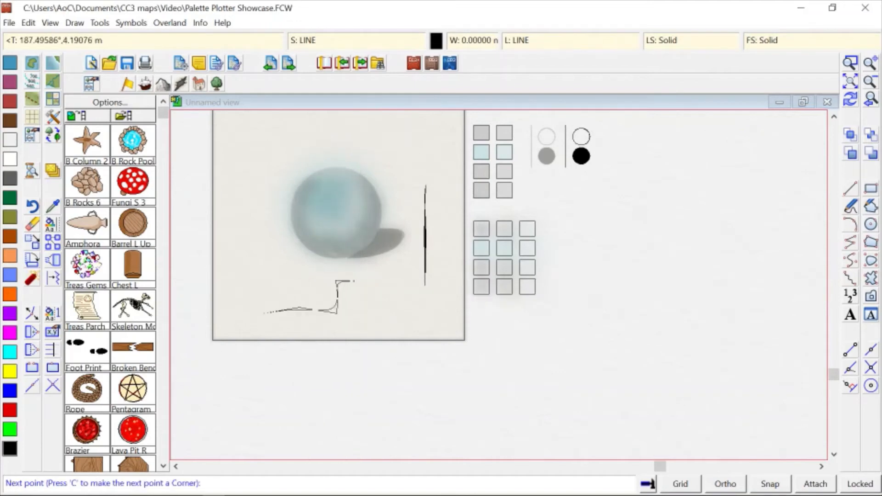
pyautogui.click(257, 317)
pyautogui.click(272, 330)
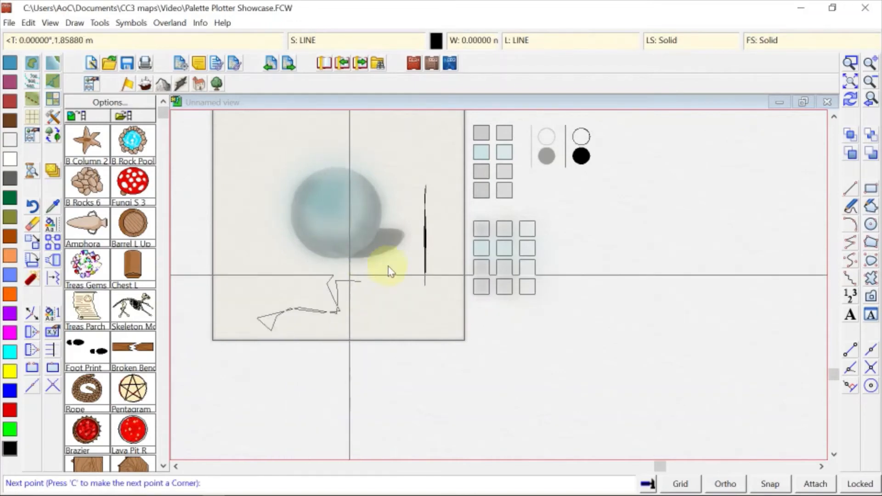
pyautogui.rightClick(402, 235)
# Erase the curving black shape below the sphere
pyautogui.scroll(1, 350, 161)
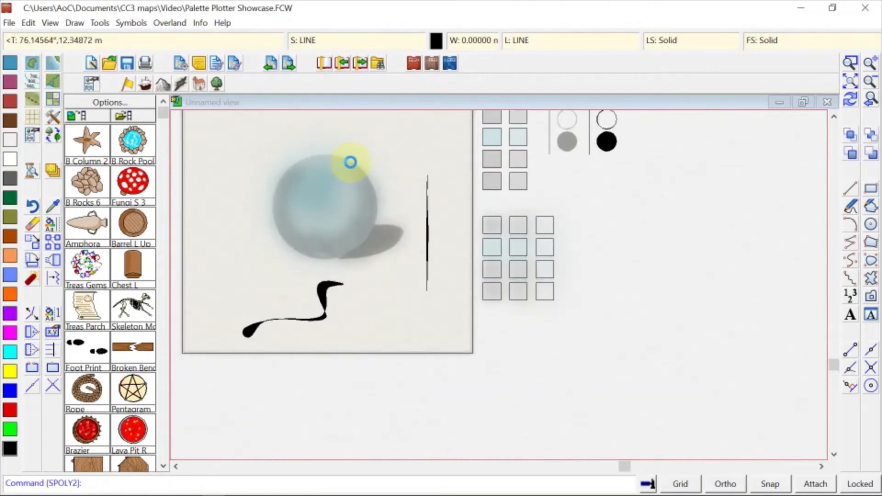
pyautogui.scroll(1, 350, 162)
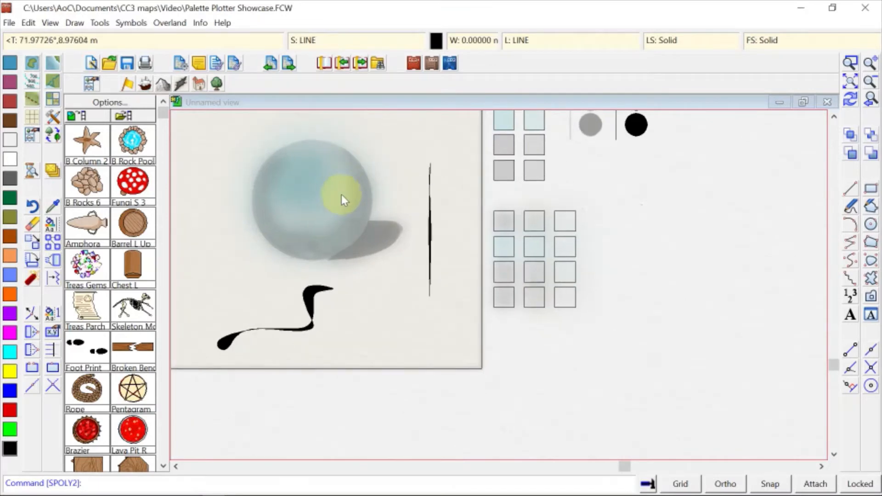
pyautogui.click(31, 228)
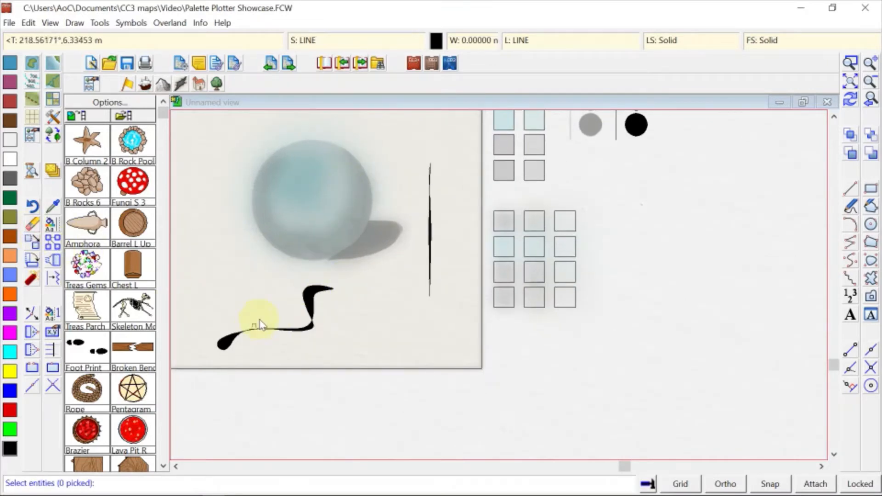
pyautogui.click(274, 319)
pyautogui.click(321, 335)
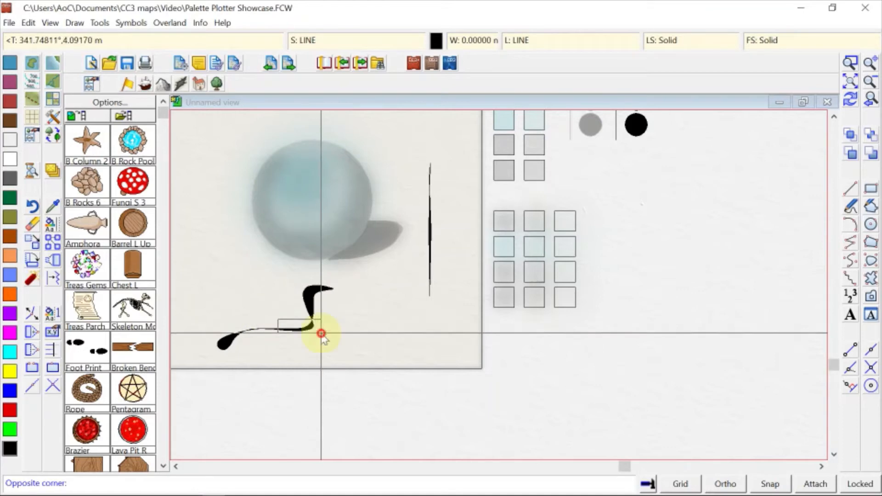
pyautogui.rightClick(366, 298)
pyautogui.click(367, 300)
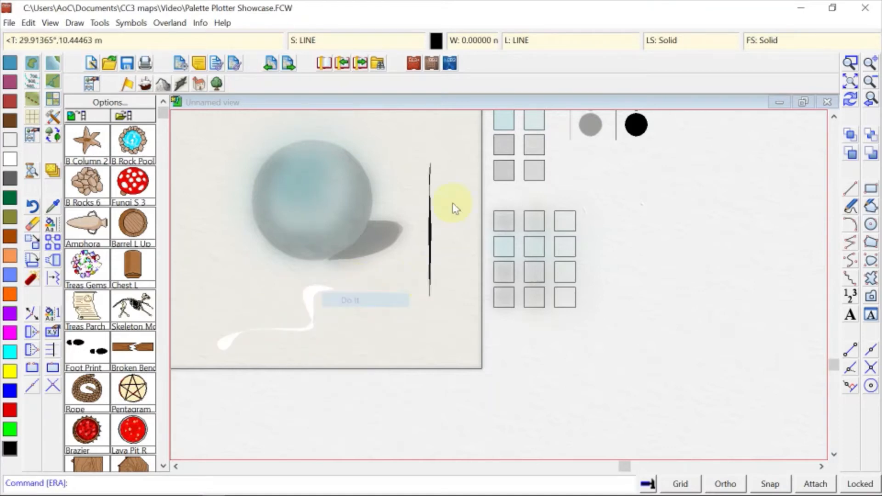
# Draw a second thin vertical black stroke beside the first one with the SHAPE fractal polygon drawing tool
pyautogui.click(176, 26)
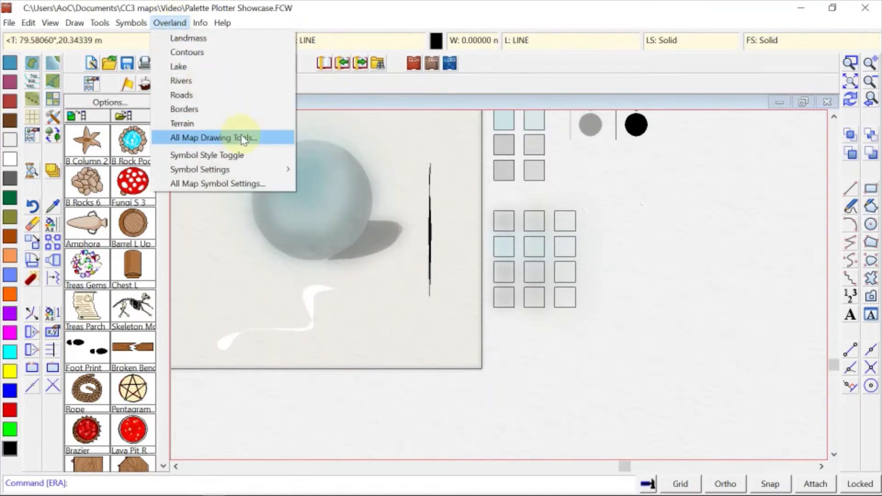
pyautogui.click(232, 136)
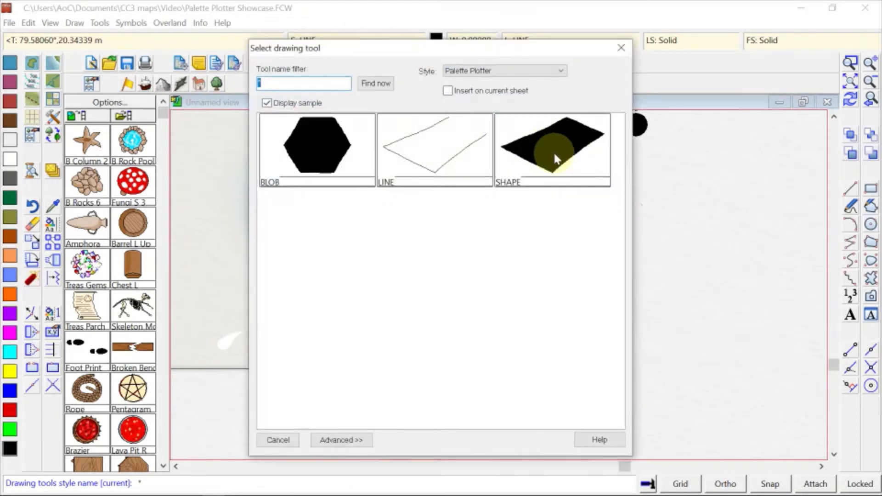
pyautogui.click(556, 158)
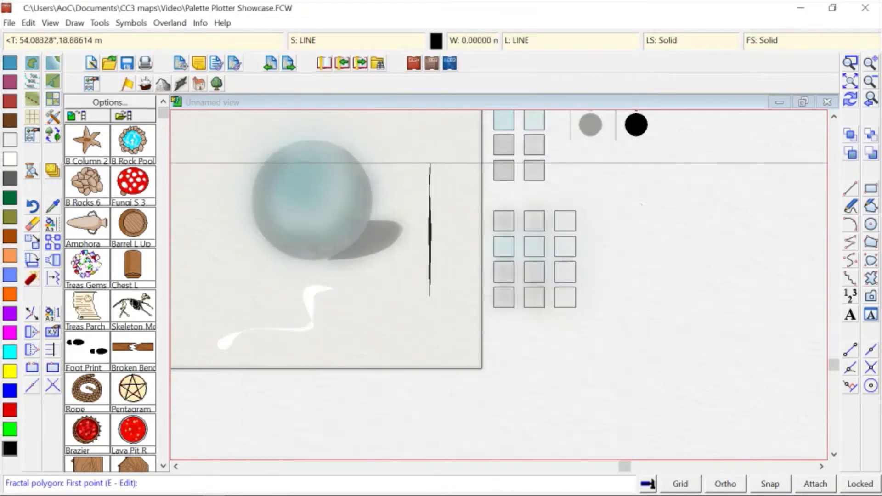
pyautogui.click(444, 164)
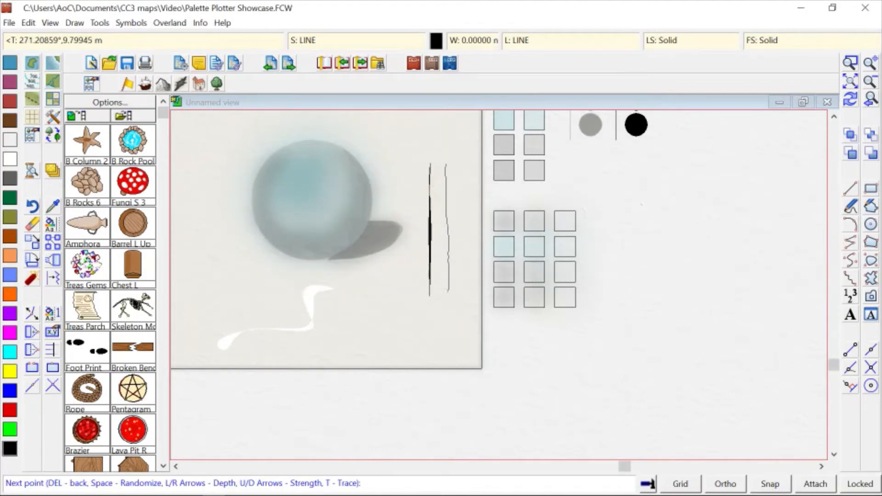
pyautogui.click(444, 298)
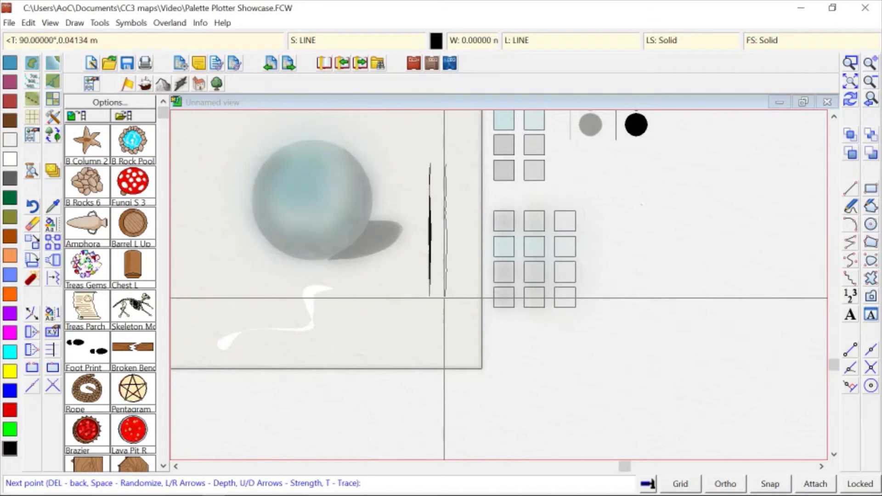
pyautogui.rightClick(444, 298)
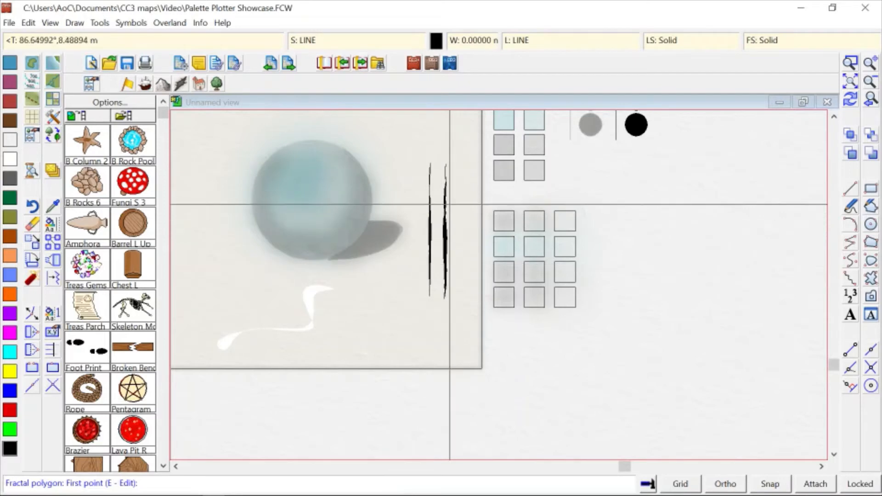
# Turn on snapping and draw a third, perfectly vertical black stroke between the second stroke and the paper's edge
pyautogui.click(458, 164)
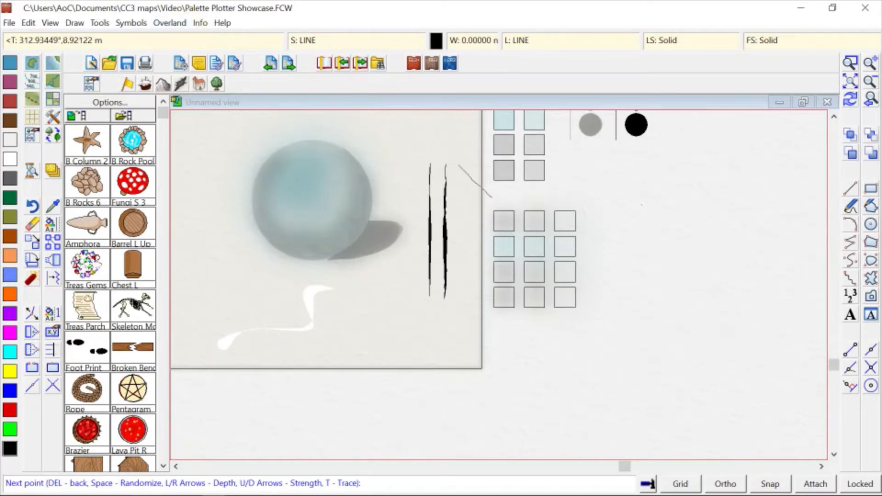
pyautogui.click(779, 484)
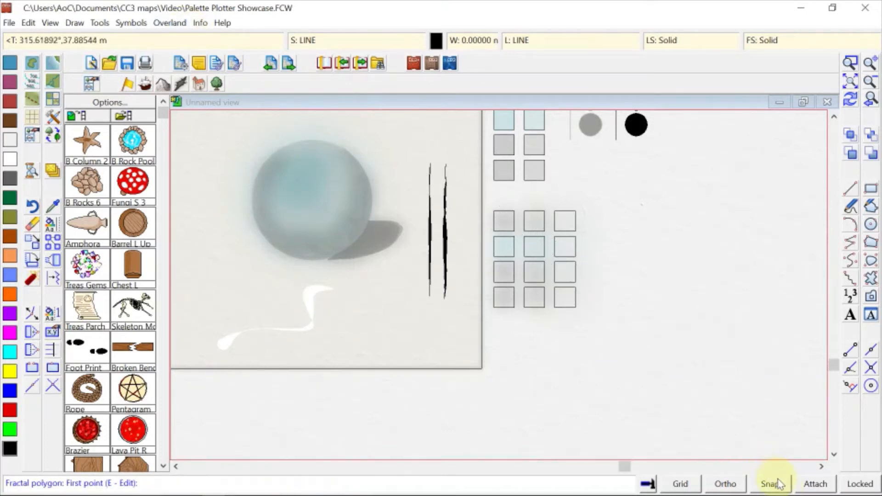
pyautogui.click(461, 165)
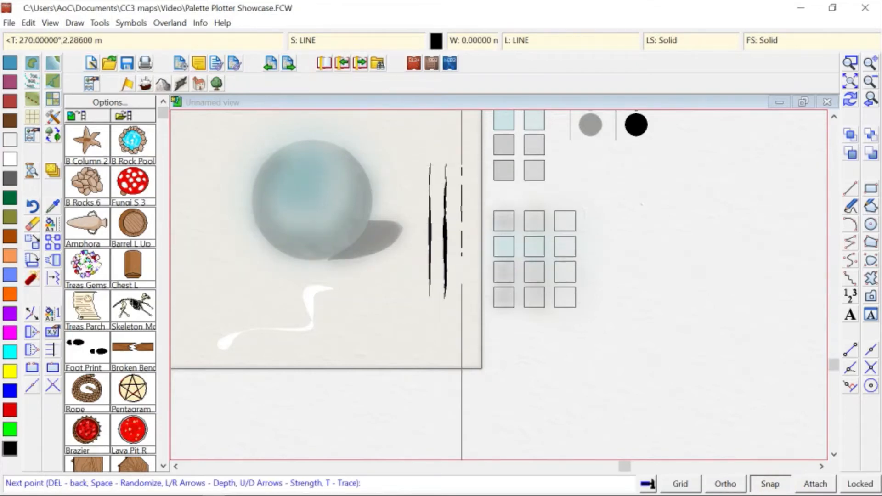
pyautogui.click(461, 299)
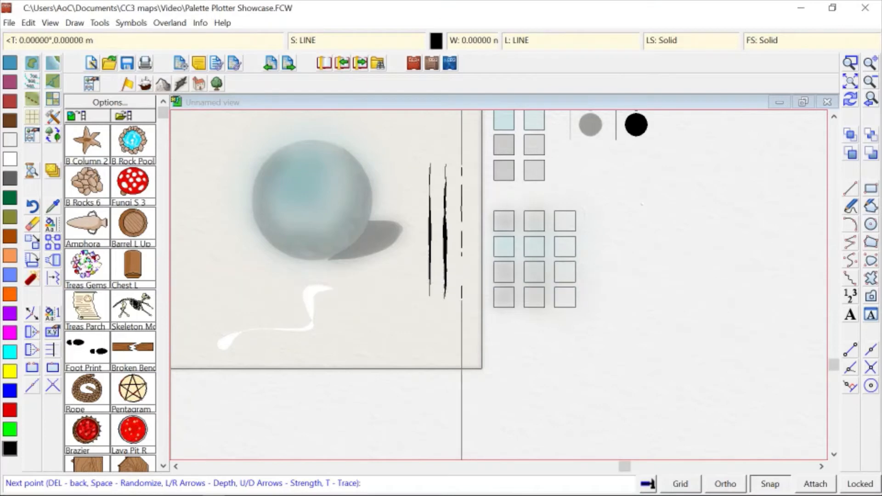
pyautogui.rightClick(470, 298)
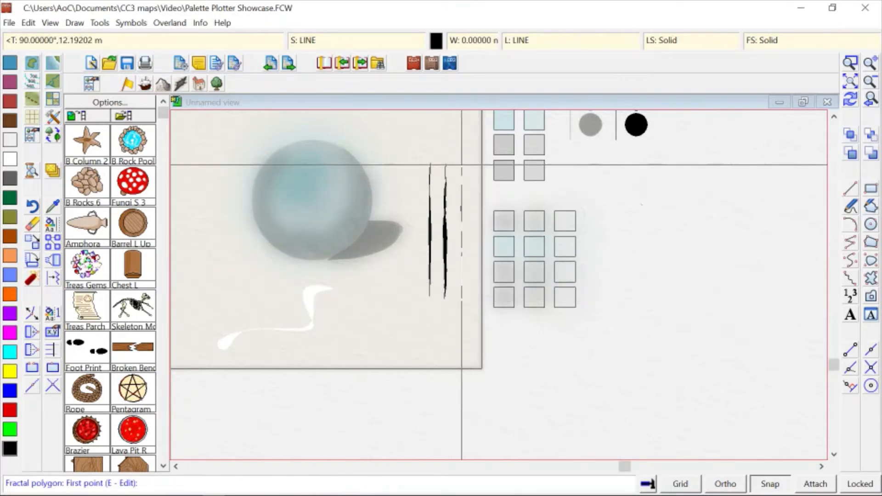
# Draw a filled black four-sided shape with slanted sides below the three strokes
pyautogui.click(385, 309)
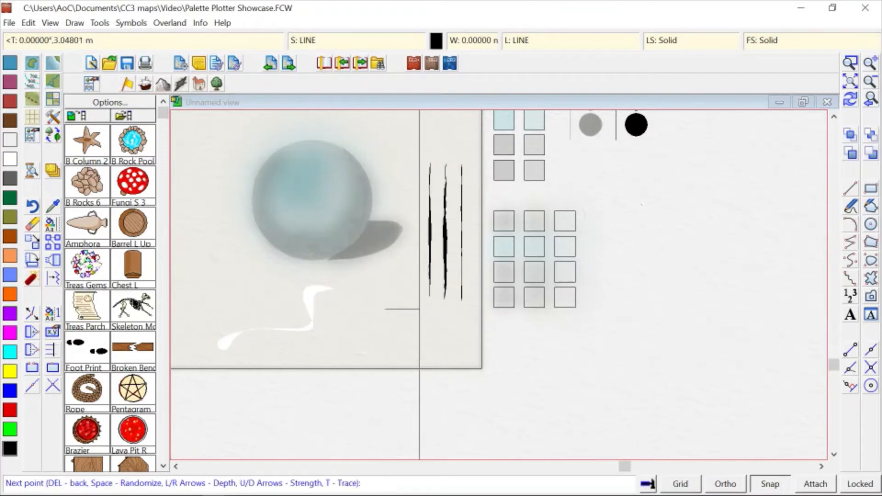
pyautogui.click(427, 311)
pyautogui.click(419, 352)
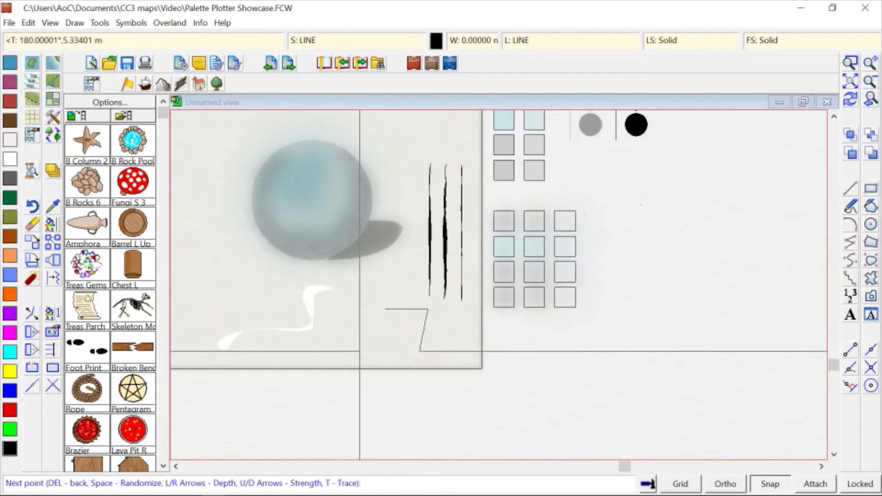
pyautogui.click(360, 352)
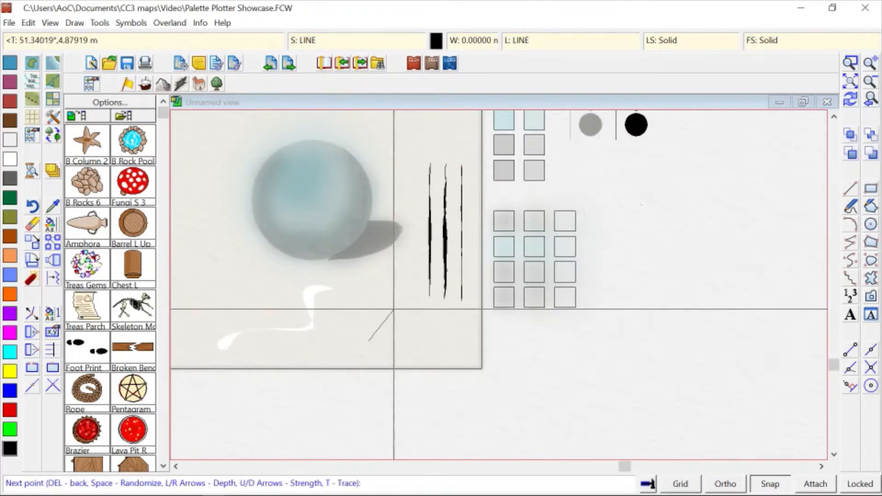
pyautogui.rightClick(360, 352)
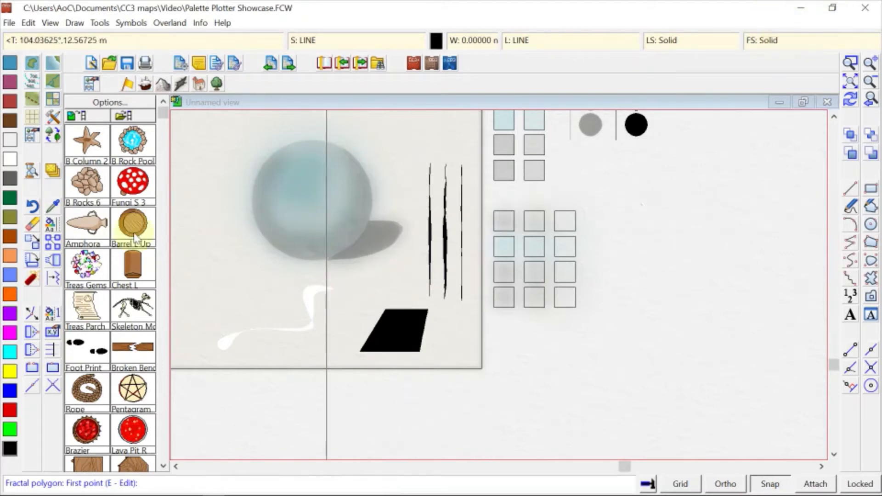
# Erase the filled four-sided shape below the strokes
pyautogui.click(30, 224)
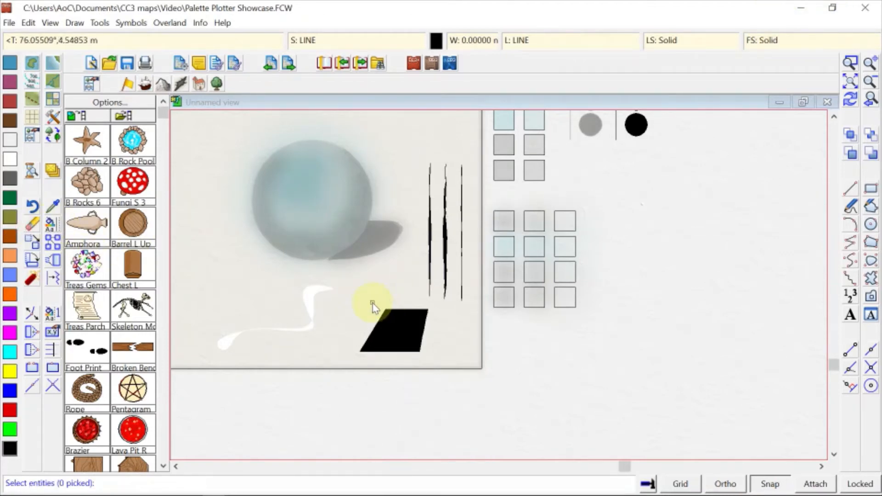
pyautogui.click(372, 304)
pyautogui.rightClick(406, 308)
pyautogui.click(434, 316)
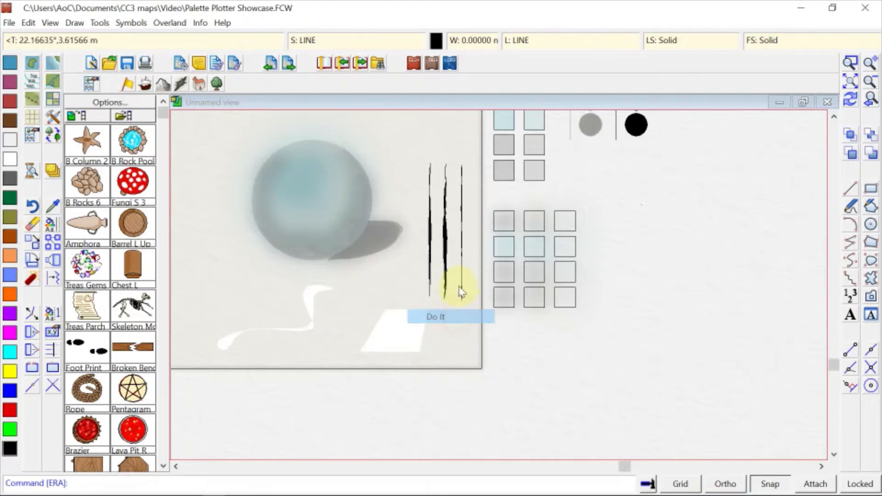
# Erase all three vertical black strokes beside the sphere's shadow
pyautogui.scroll(1, 484, 174)
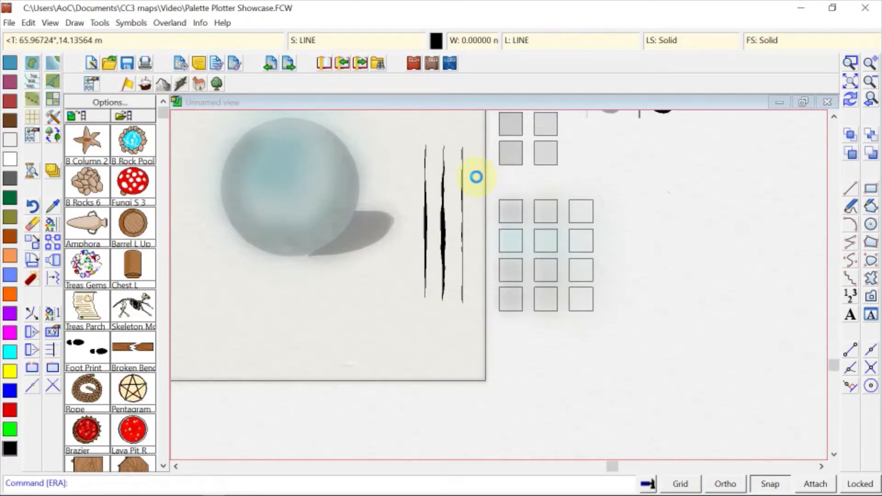
pyautogui.scroll(1, 475, 177)
pyautogui.press('Return')
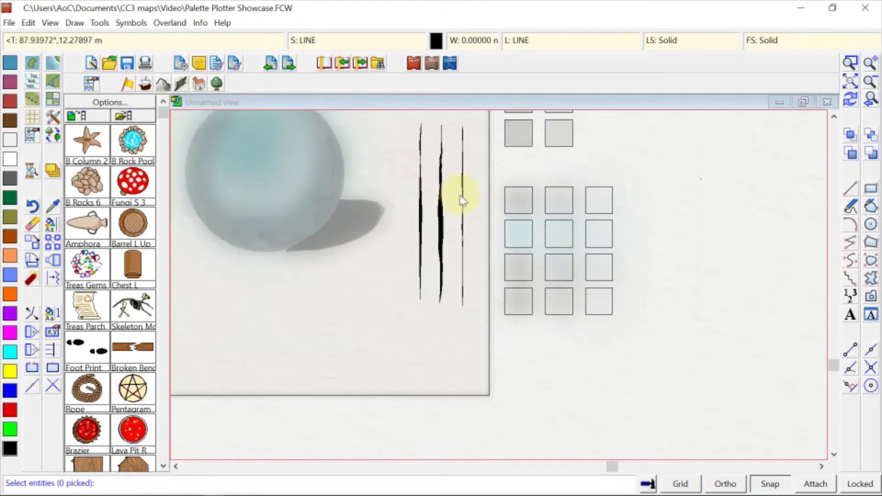
pyautogui.click(473, 209)
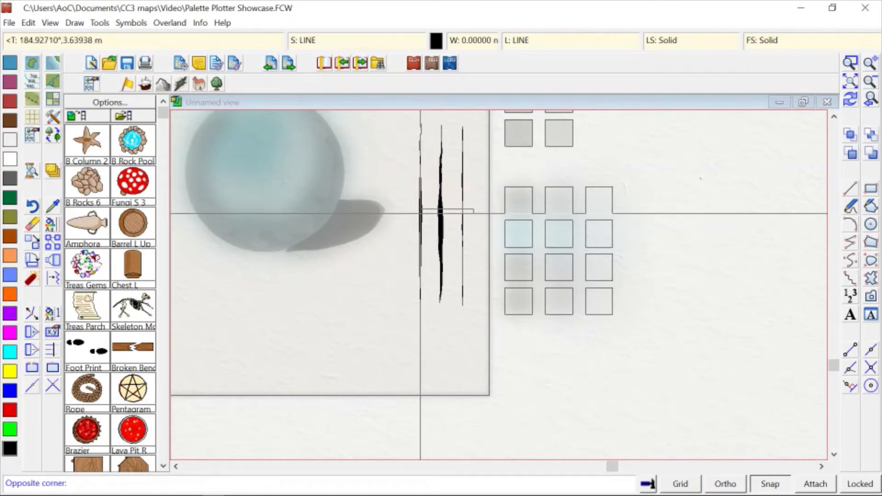
pyautogui.click(420, 213)
pyautogui.rightClick(437, 216)
pyautogui.click(443, 224)
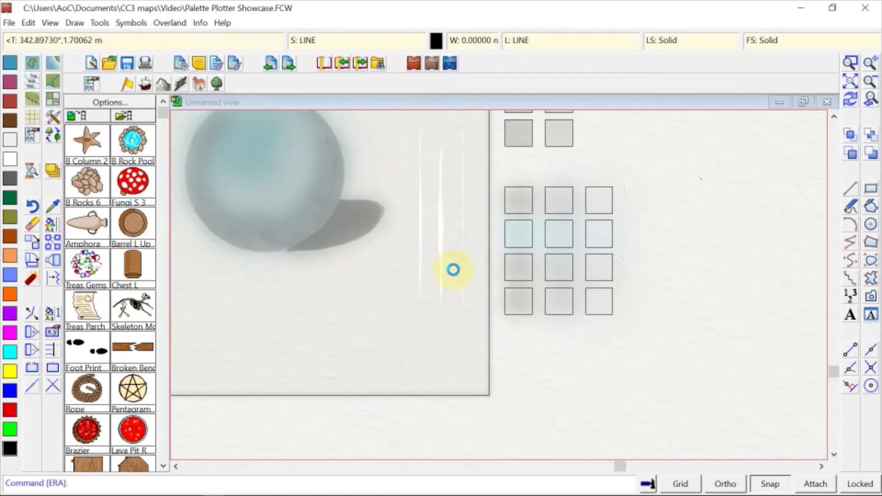
pyautogui.scroll(-1, 455, 230)
pyautogui.scroll(-1, 361, 144)
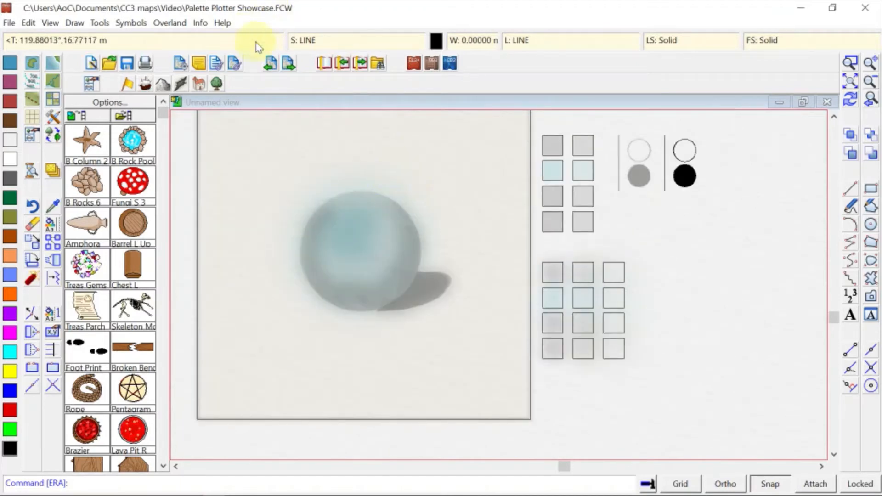
# Freeze the SKETCH and SPONGE layers and make BRUSH the active layer
pyautogui.click(519, 46)
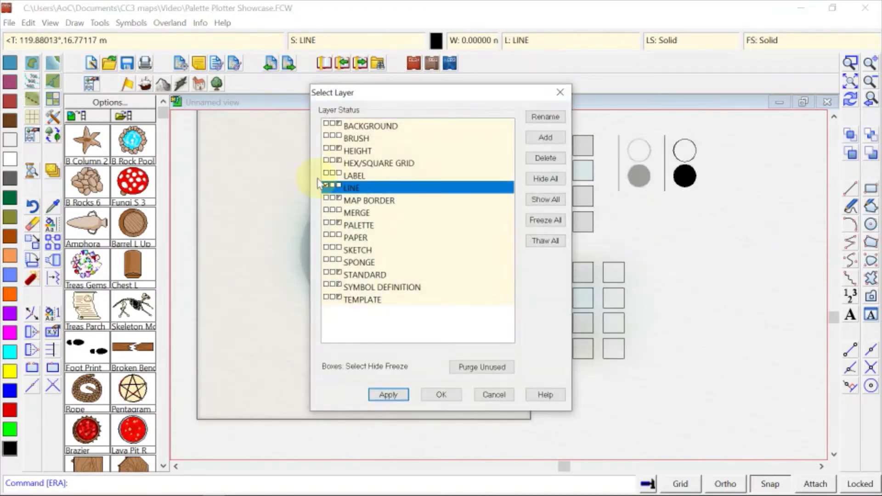
pyautogui.click(362, 262)
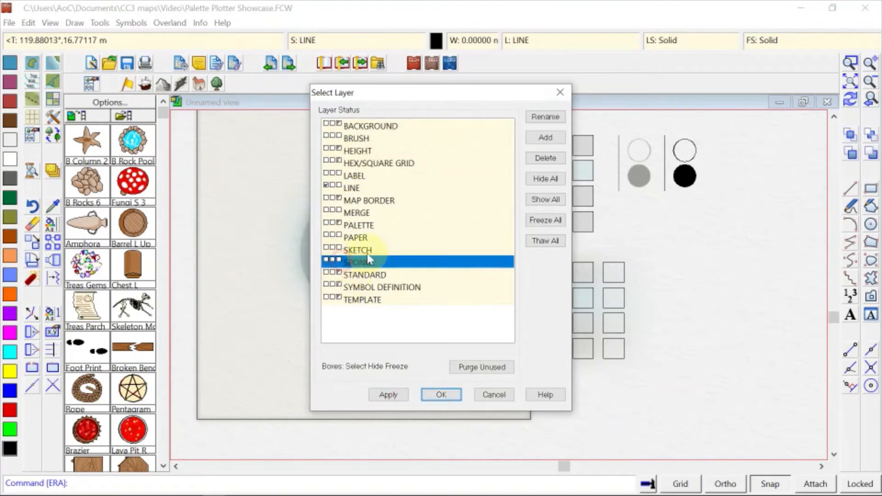
pyautogui.click(338, 248)
pyautogui.click(338, 260)
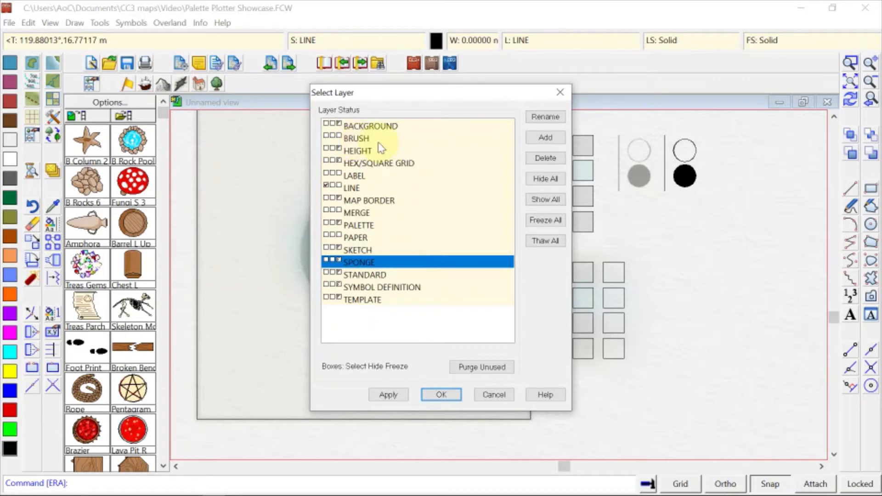
pyautogui.moveTo(426, 98); pyautogui.dragTo(549, 98)
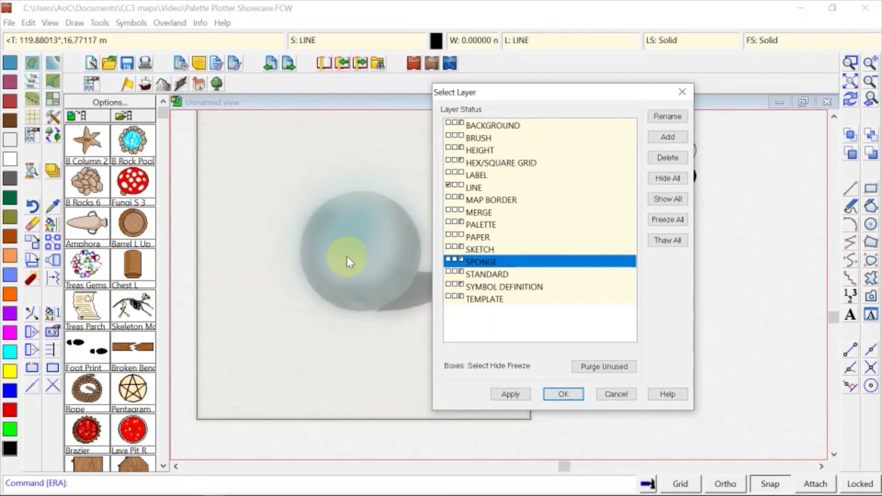
pyautogui.click(479, 138)
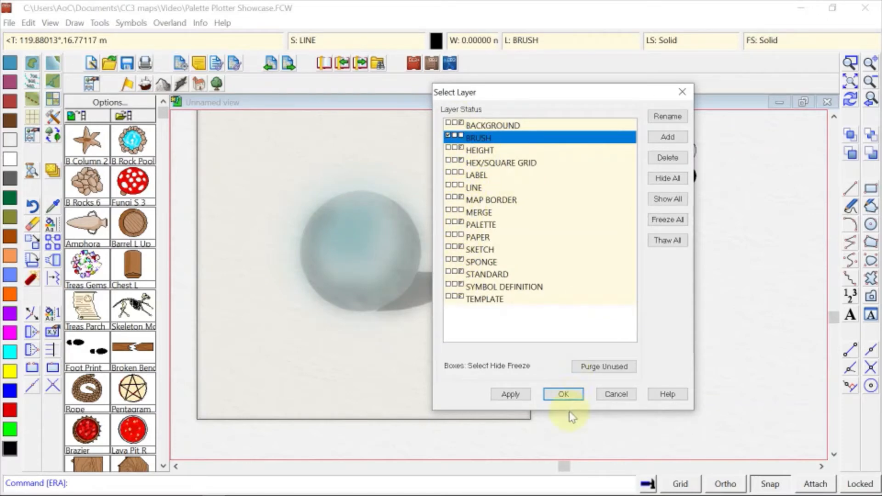
pyautogui.click(572, 399)
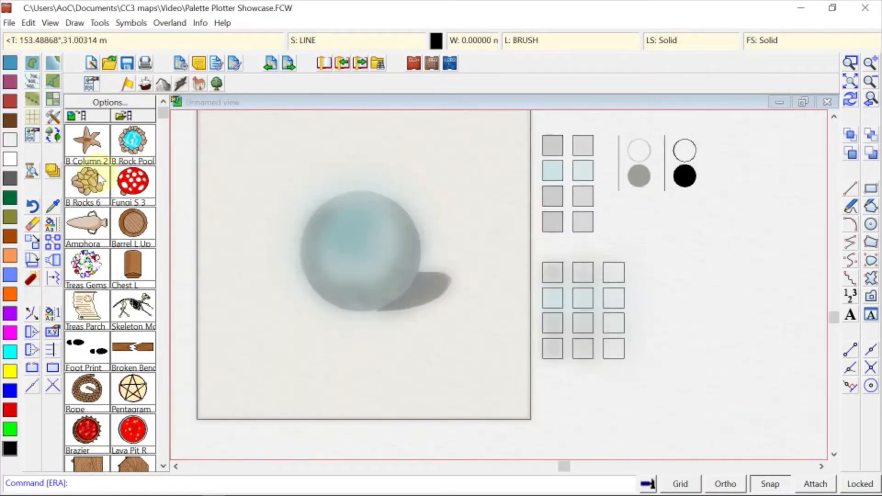
# Adopt the drawing properties of the solid black circle swatch, keeping LINE as the active layer
pyautogui.click(53, 206)
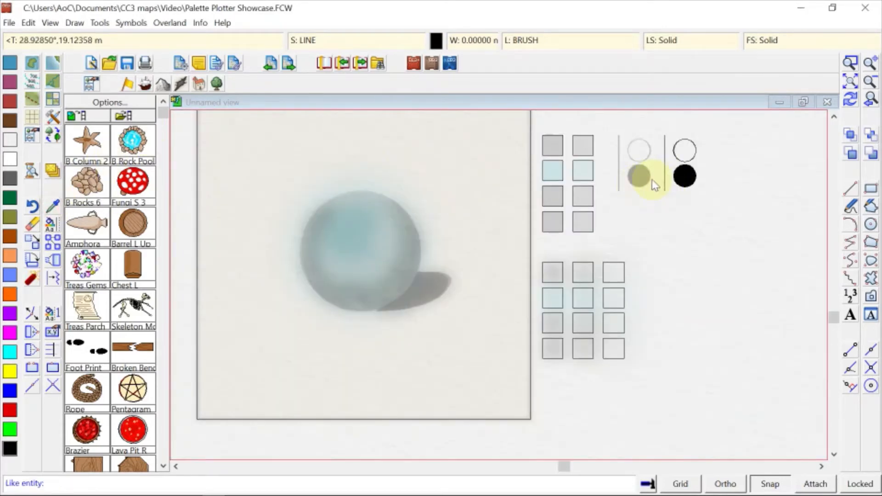
pyautogui.click(680, 180)
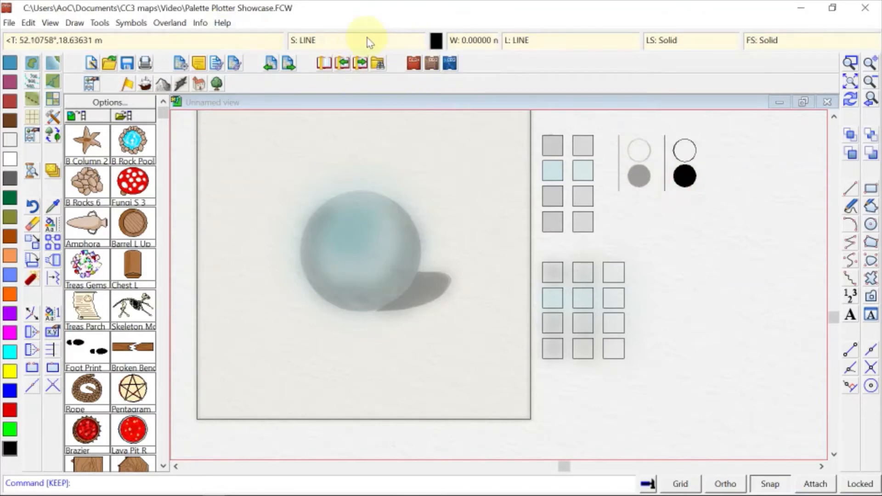
pyautogui.click(515, 42)
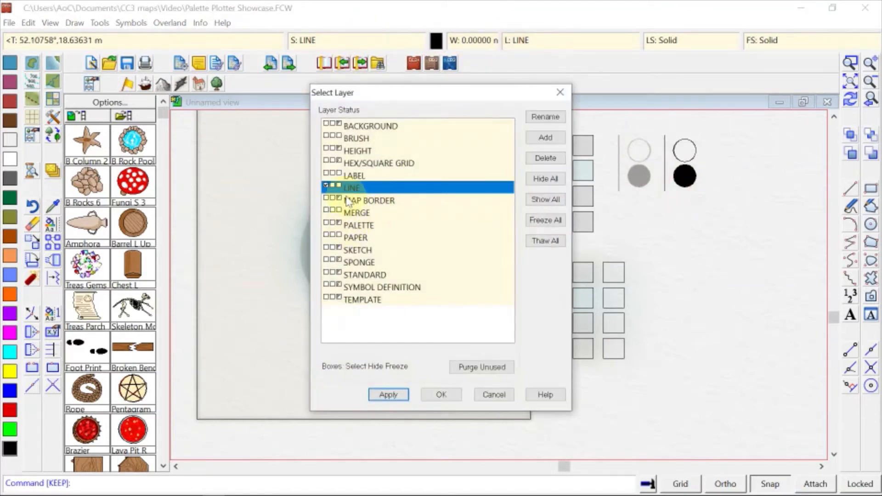
pyautogui.click(444, 395)
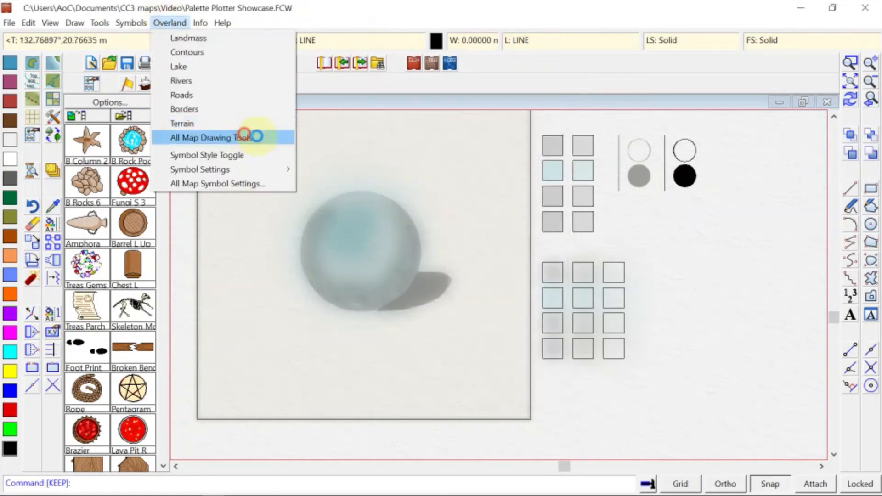
# Start a fractal polygon with a map drawing tool and trace the sphere's full outline from its top point
pyautogui.click(242, 136)
pyautogui.doubleClick(541, 160)
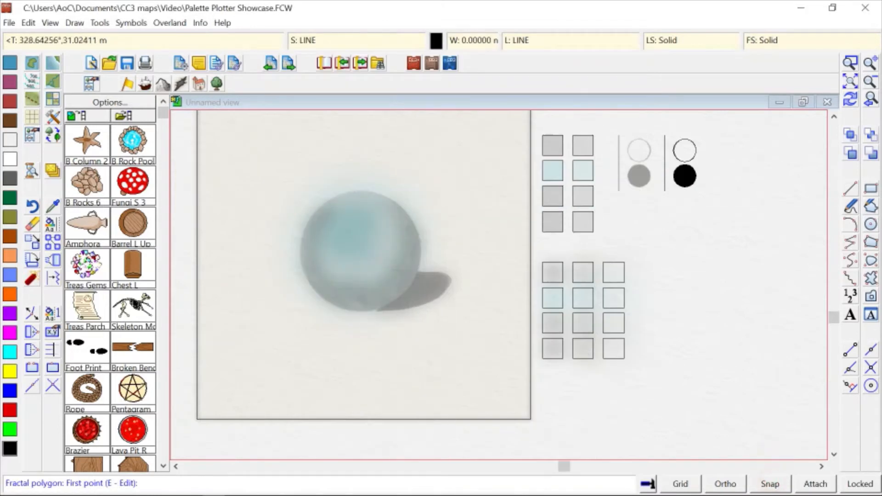
pyautogui.click(358, 191)
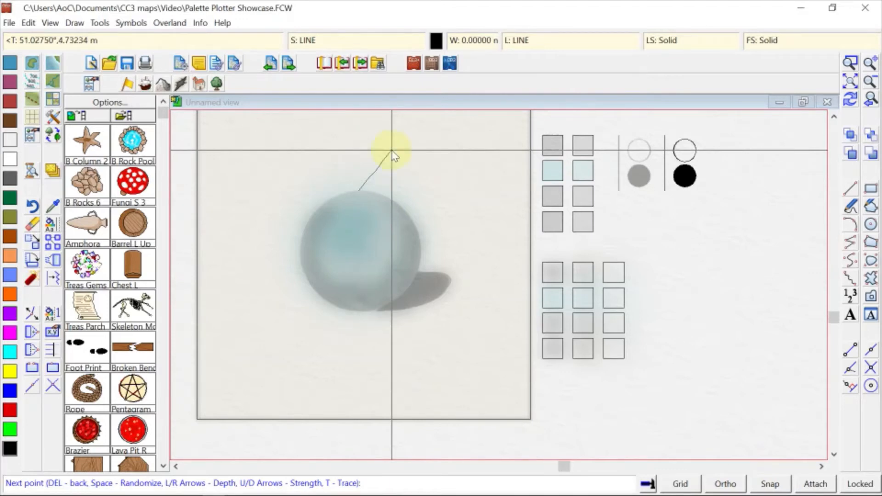
pyautogui.press('t')
pyautogui.click(344, 192)
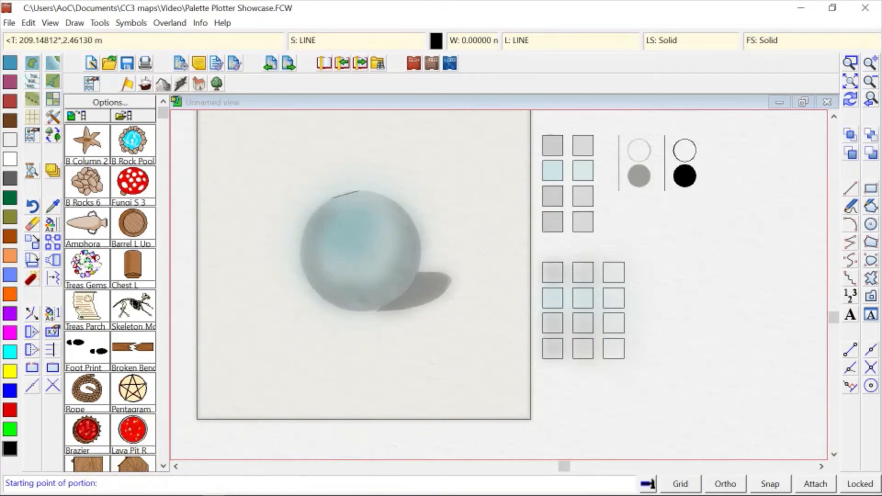
pyautogui.click(356, 194)
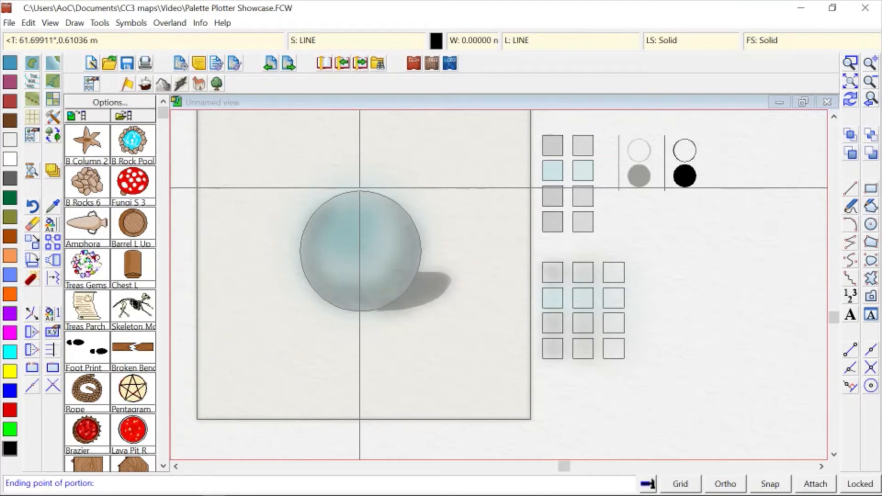
pyautogui.click(359, 188)
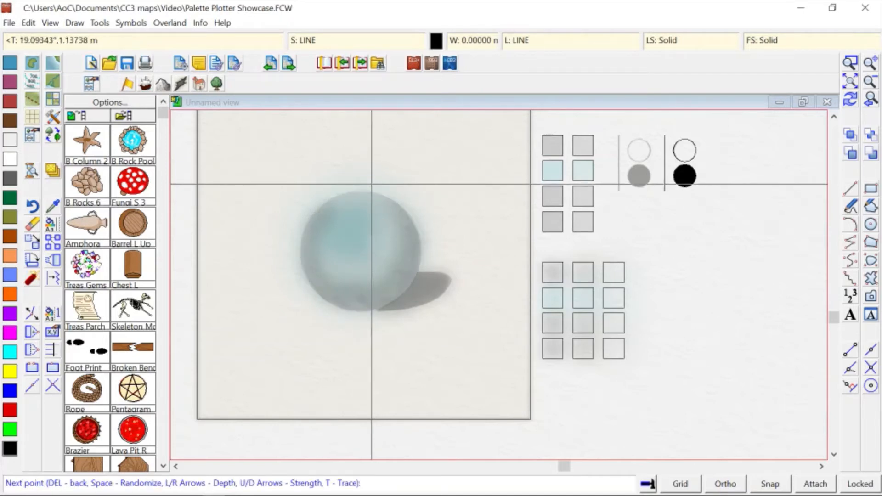
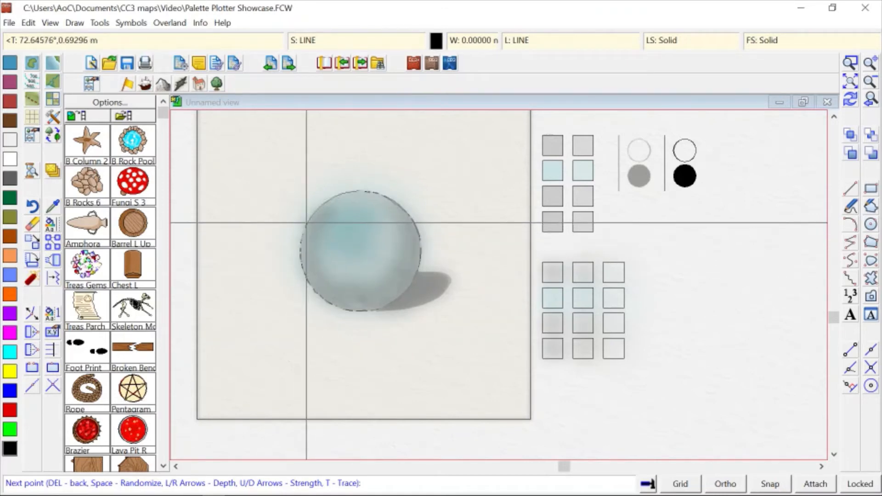
# Place points back around the sphere's edge and finish the polygon as a thin, uneven black outline
pyautogui.click(317, 210)
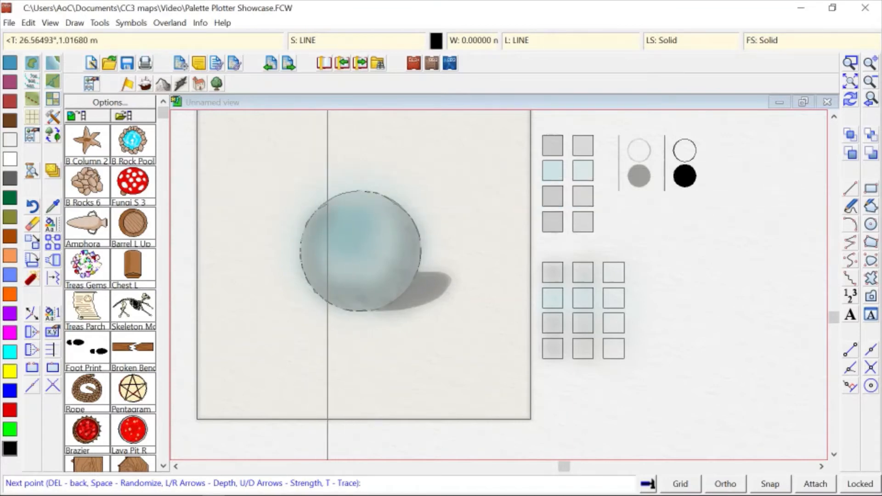
pyautogui.click(327, 201)
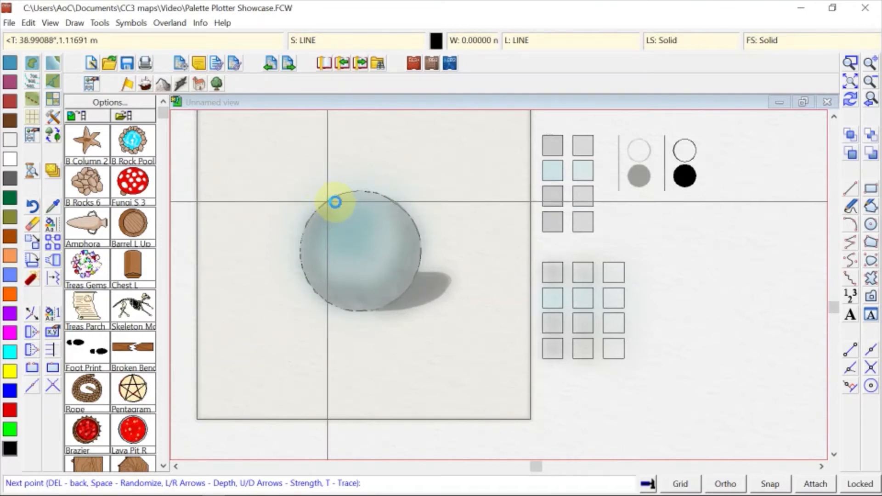
pyautogui.scroll(1, 327, 201)
pyautogui.scroll(1, 328, 211)
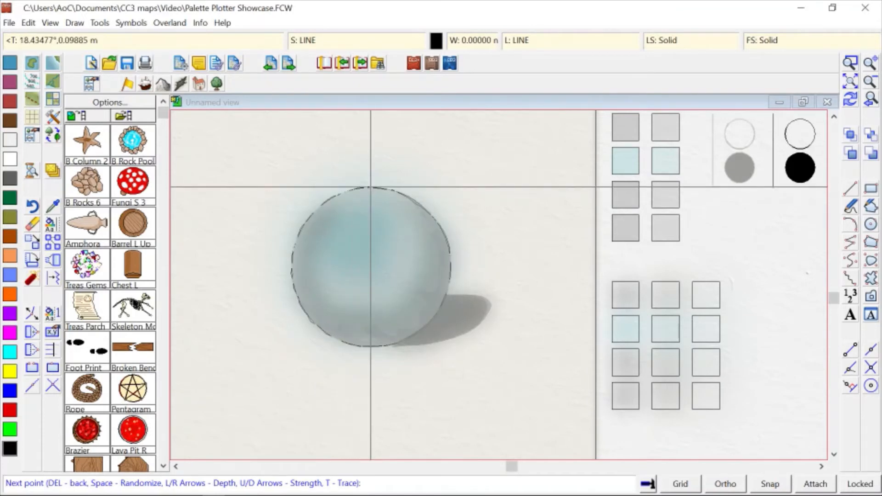
pyautogui.rightClick(370, 186)
pyautogui.scroll(-1, 382, 161)
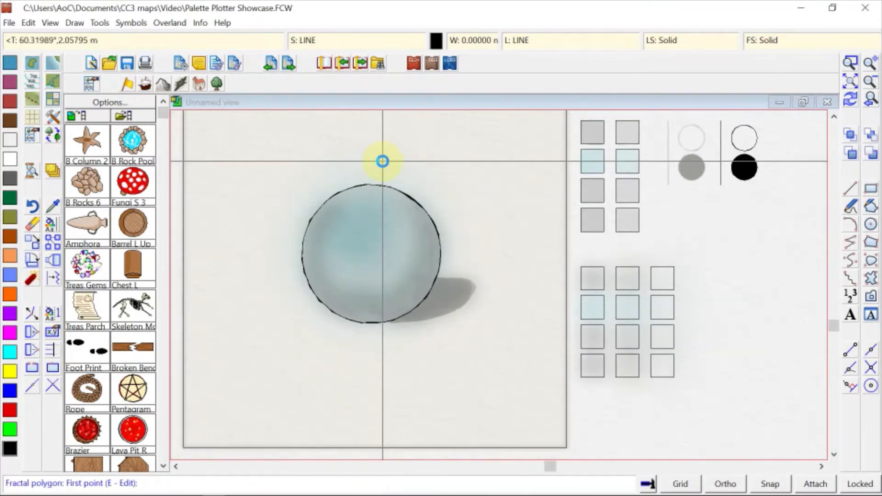
pyautogui.scroll(-1, 382, 161)
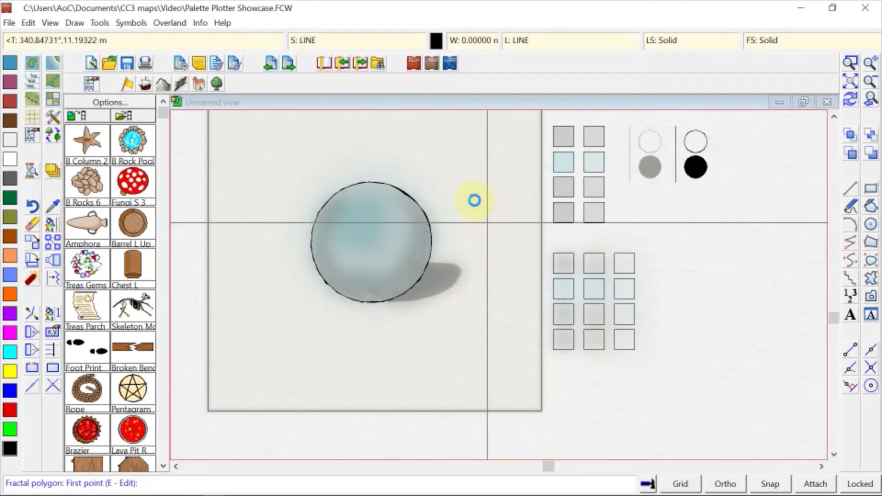
pyautogui.scroll(1, 421, 179)
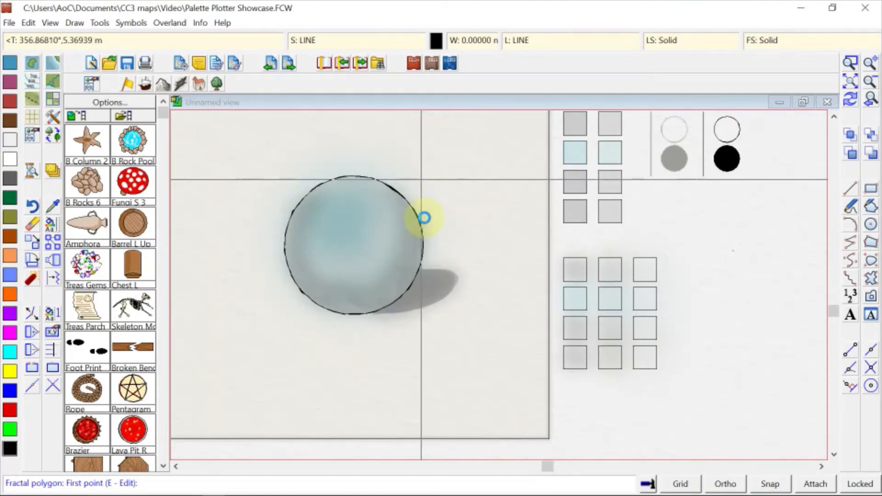
pyautogui.scroll(1, 423, 217)
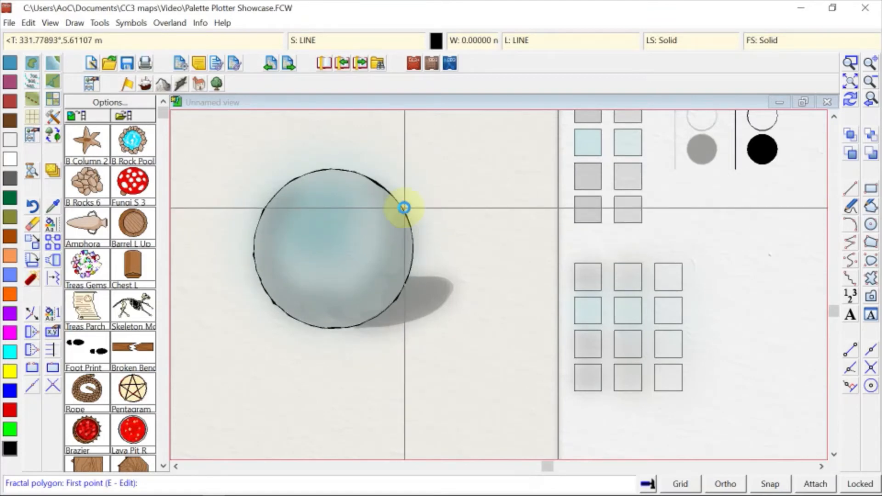
pyautogui.scroll(-1, 404, 211)
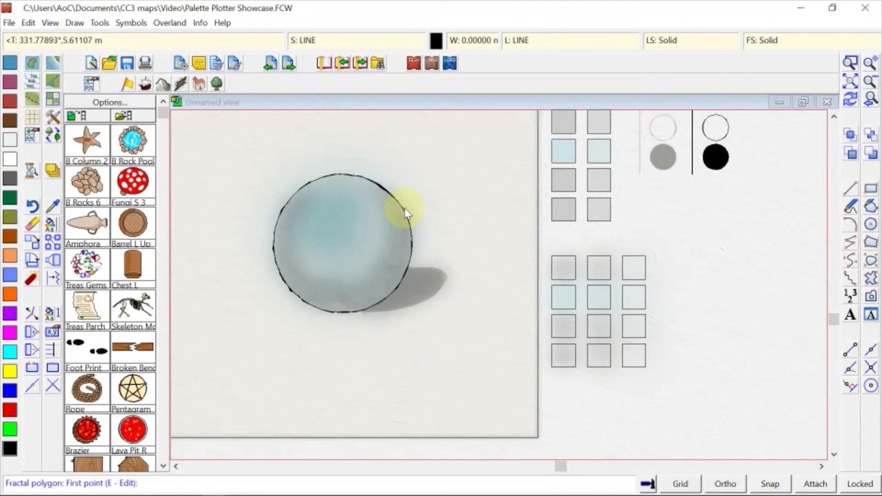
pyautogui.click(52, 228)
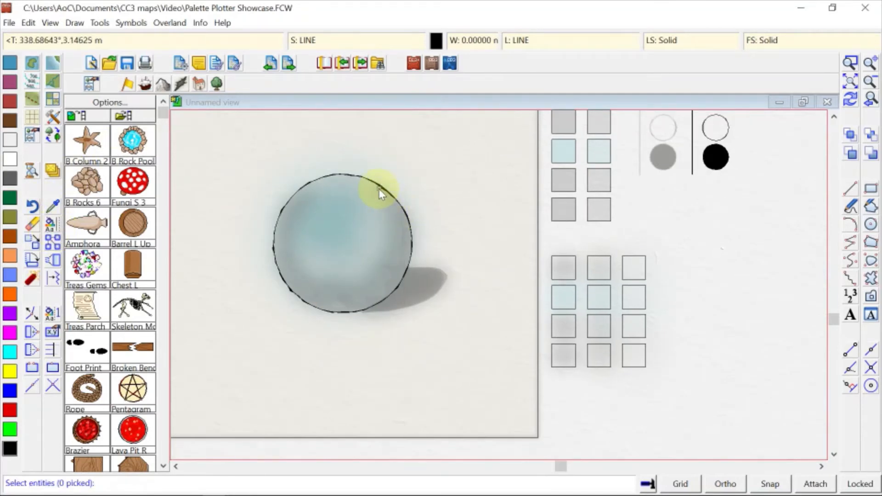
pyautogui.click(378, 189)
pyautogui.rightClick(376, 189)
pyautogui.click(363, 219)
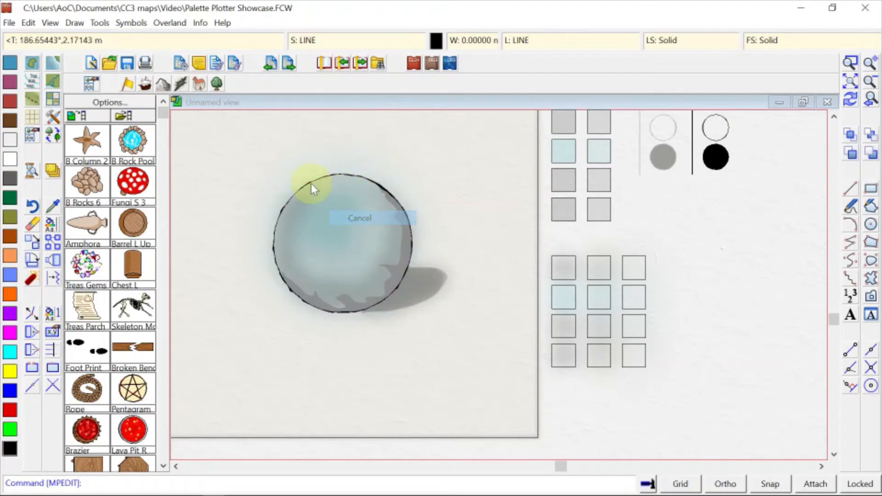
# Change the color of the sphere's traced outline to dark gray, color 244
pyautogui.click(288, 292)
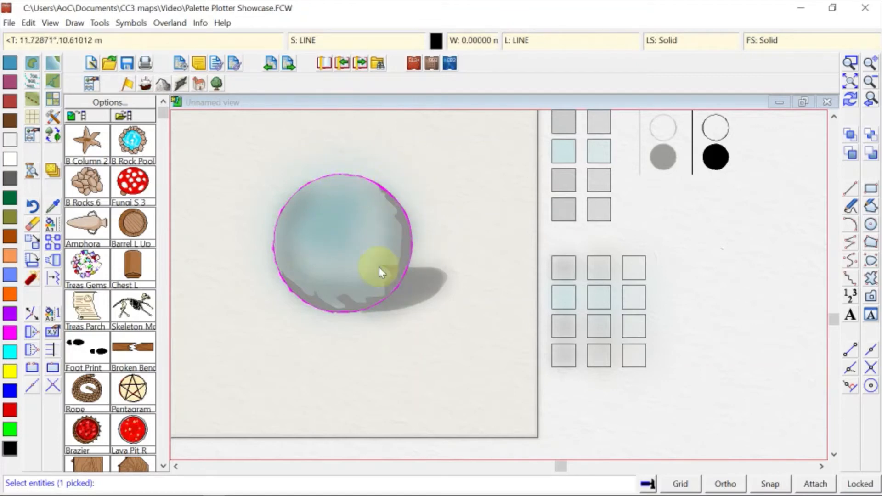
pyautogui.rightClick(348, 241)
pyautogui.click(348, 241)
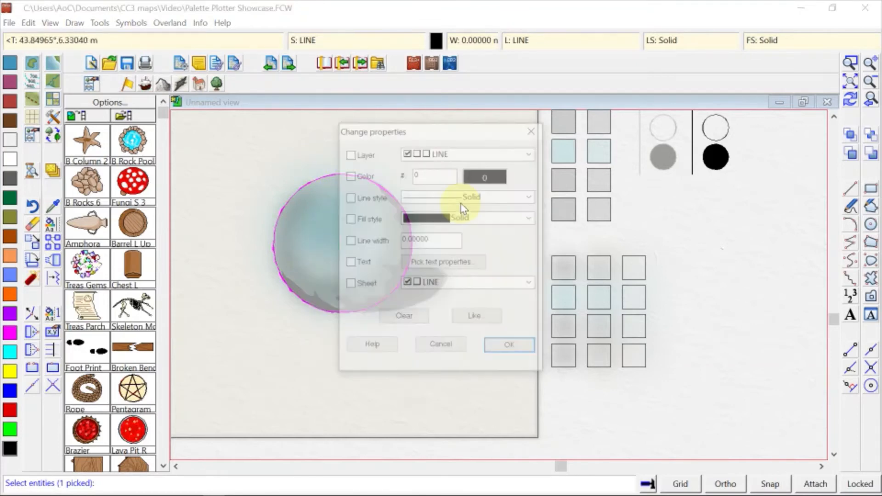
pyautogui.click(473, 180)
pyautogui.click(354, 334)
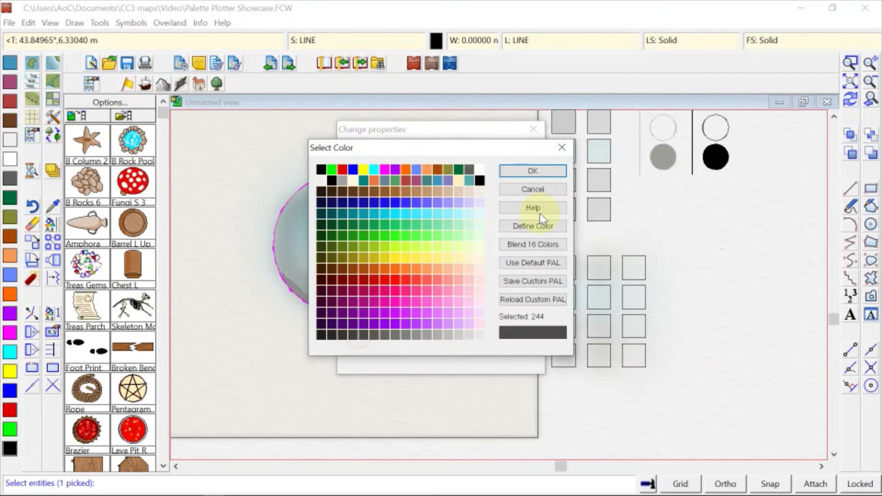
pyautogui.click(515, 171)
pyautogui.click(511, 346)
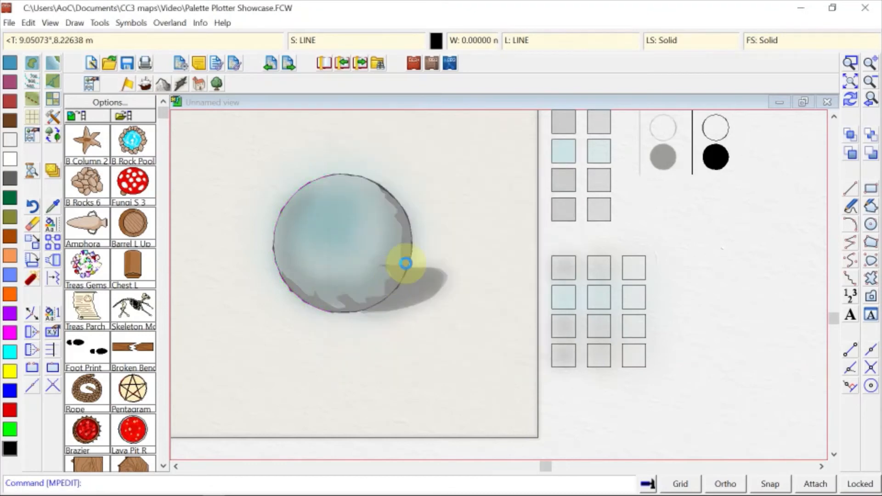
# Change the color of the sphere's traced outline to the slightly lighter gray, color 245
pyautogui.scroll(1, 405, 264)
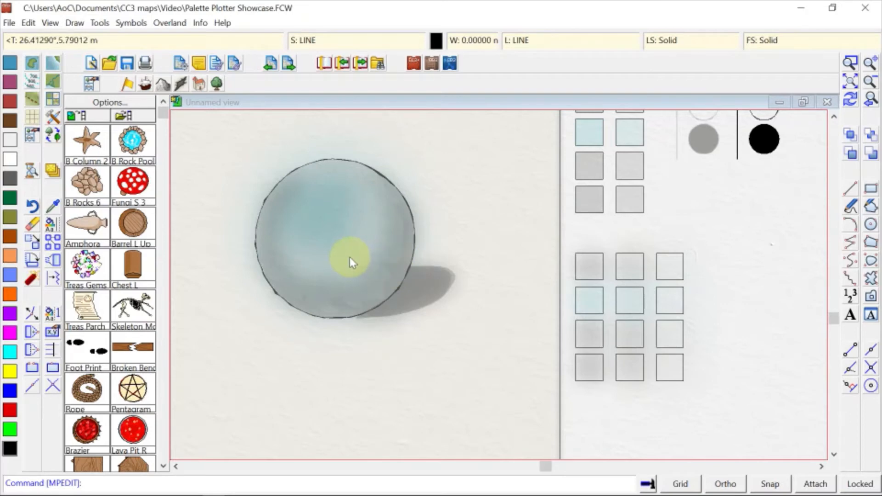
pyautogui.click(275, 297)
pyautogui.rightClick(274, 297)
pyautogui.click(274, 301)
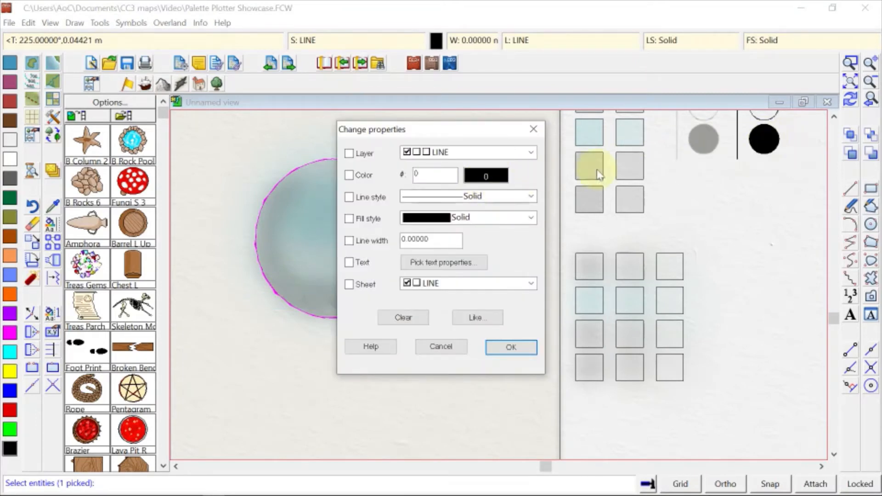
pyautogui.click(486, 174)
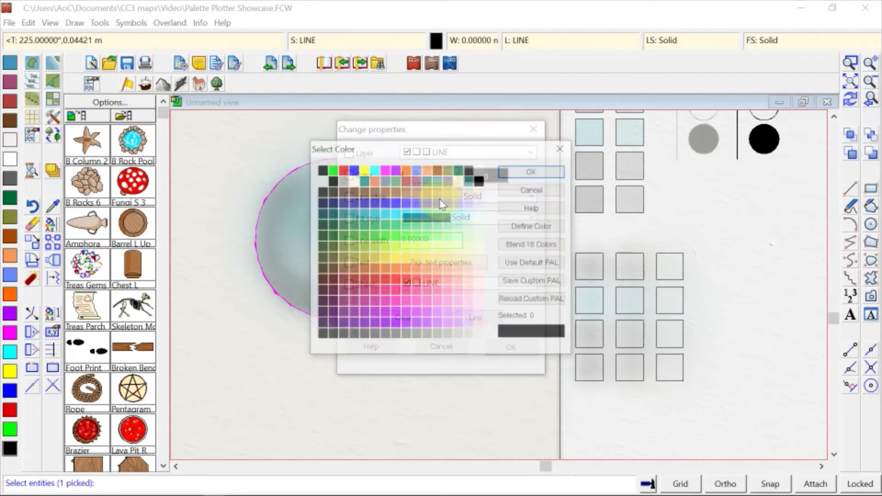
pyautogui.click(373, 336)
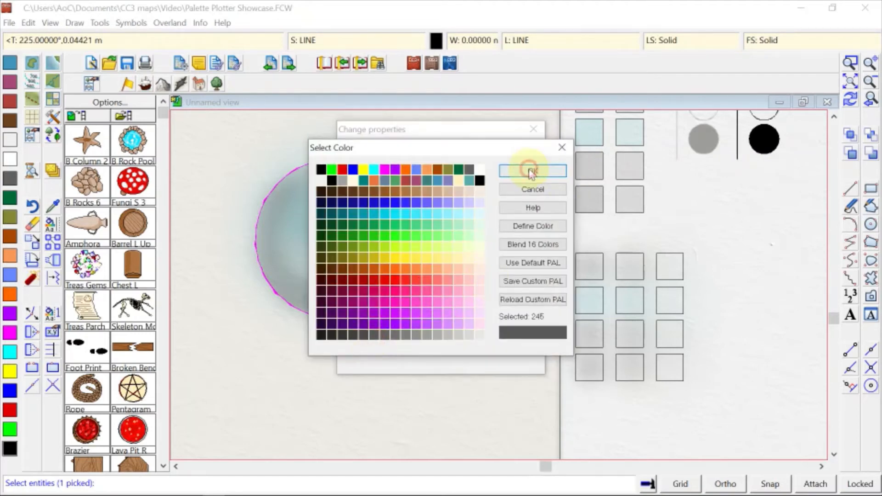
pyautogui.click(533, 171)
pyautogui.click(532, 343)
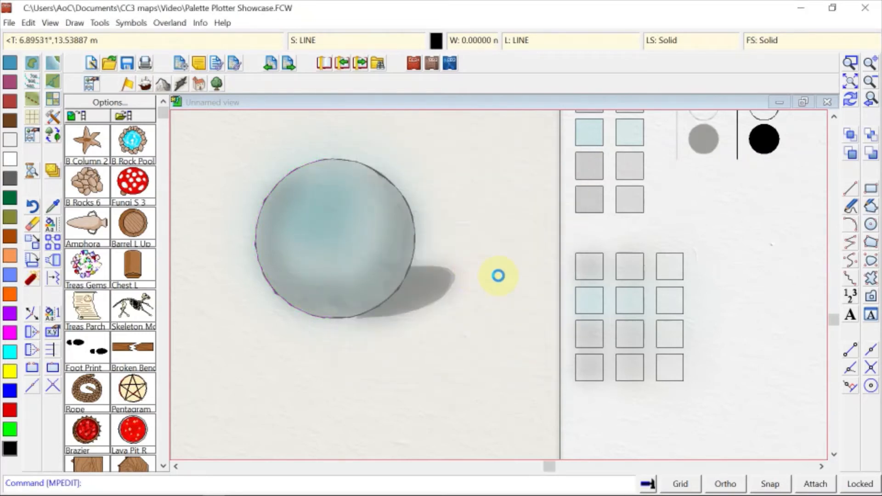
pyautogui.scroll(-1, 482, 274)
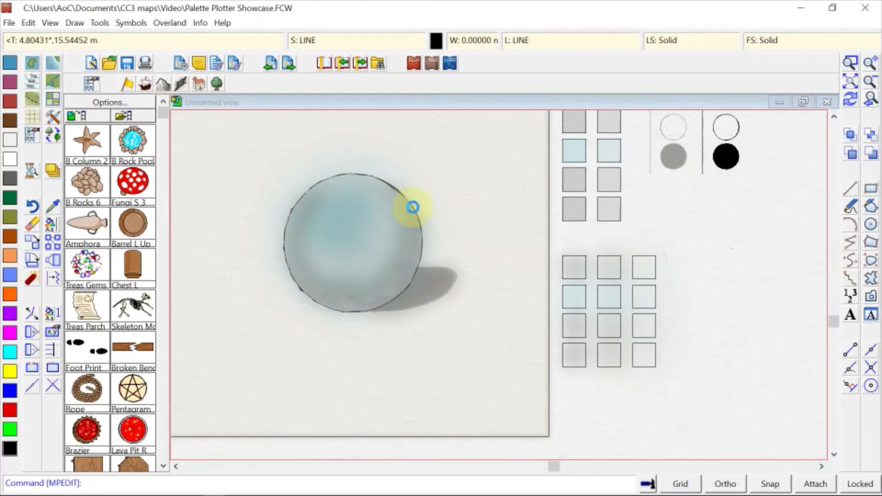
pyautogui.scroll(-1, 413, 204)
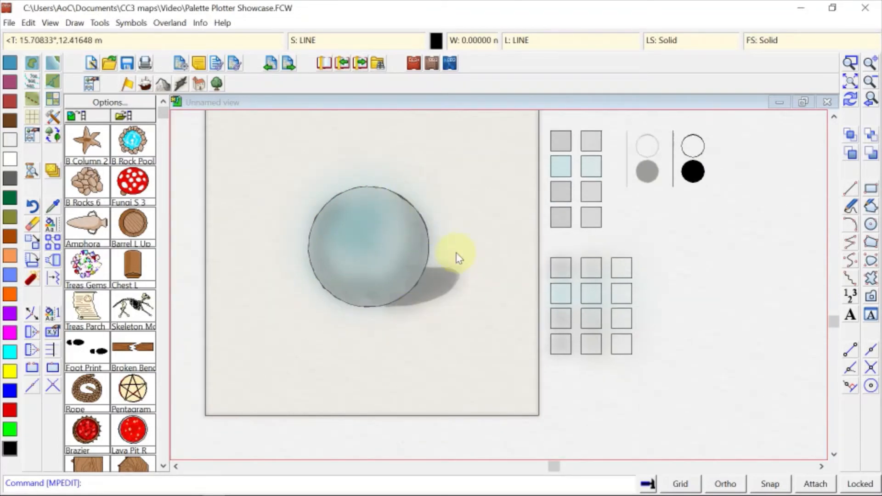
pyautogui.click(435, 41)
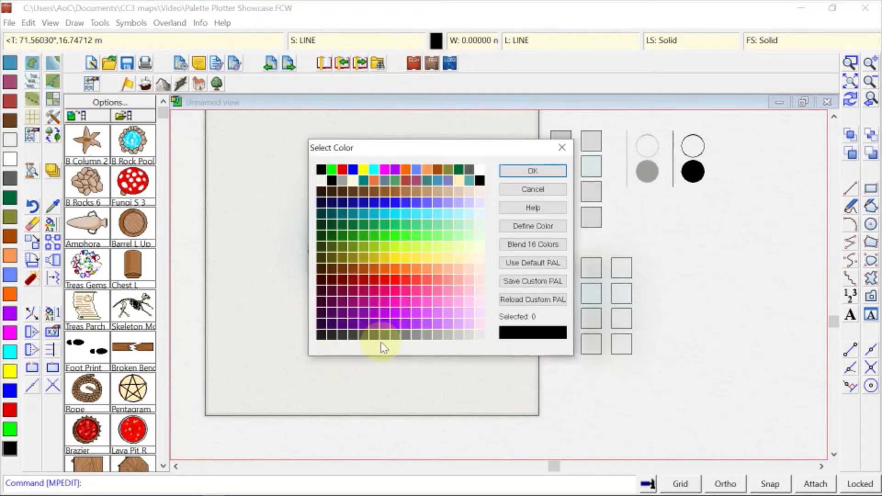
pyautogui.click(561, 148)
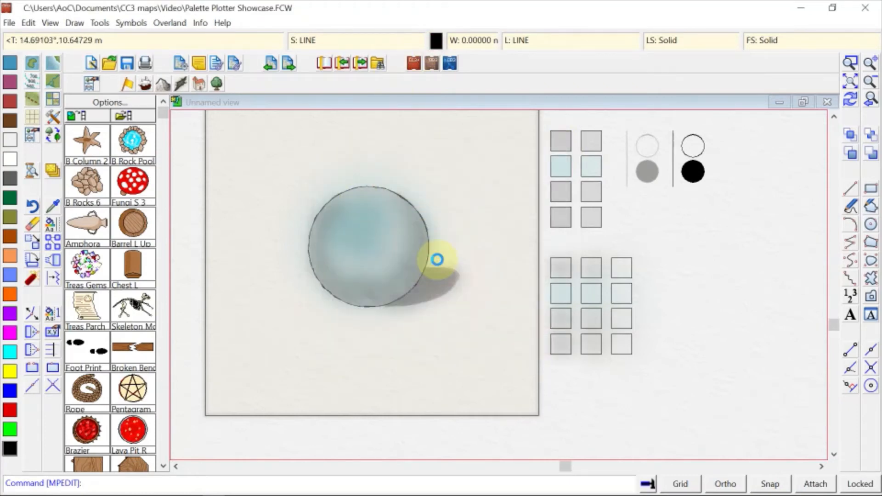
# Add the text "Sphere is solid metal" inside the drawing frame, below the shaded sphere near the frame's lower edge
pyautogui.scroll(-2, 437, 260)
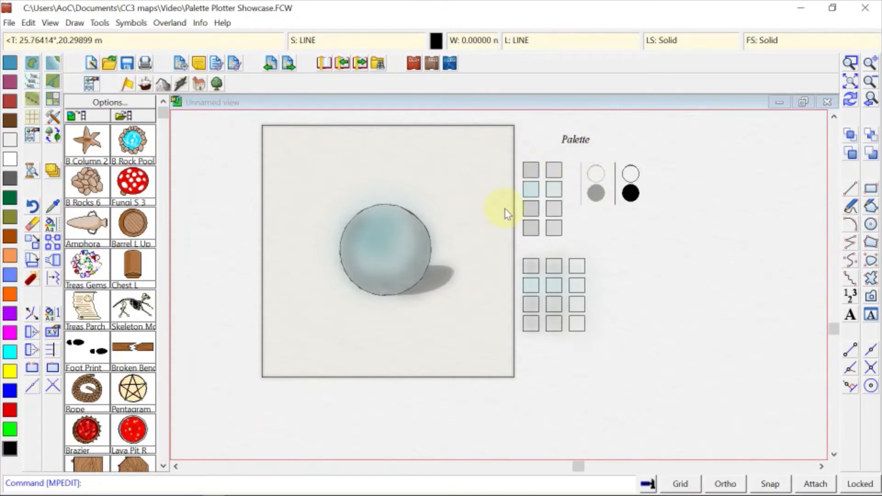
pyautogui.click(379, 230)
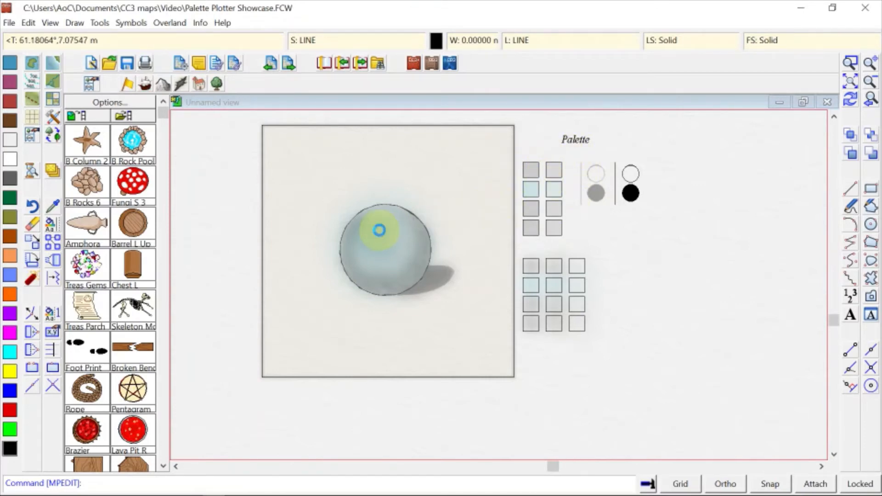
pyautogui.scroll(1, 379, 229)
pyautogui.scroll(1, 403, 200)
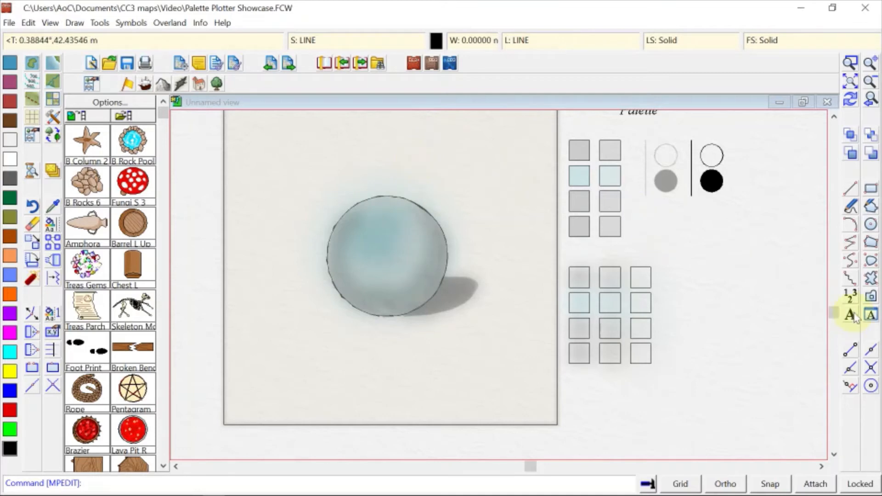
pyautogui.write('Sph')
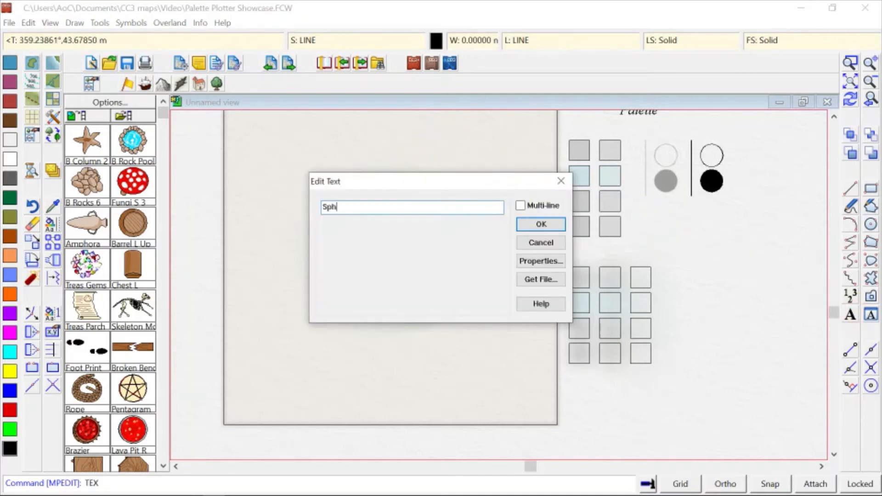
pyautogui.write('ere is solid metal')
pyautogui.press('Return')
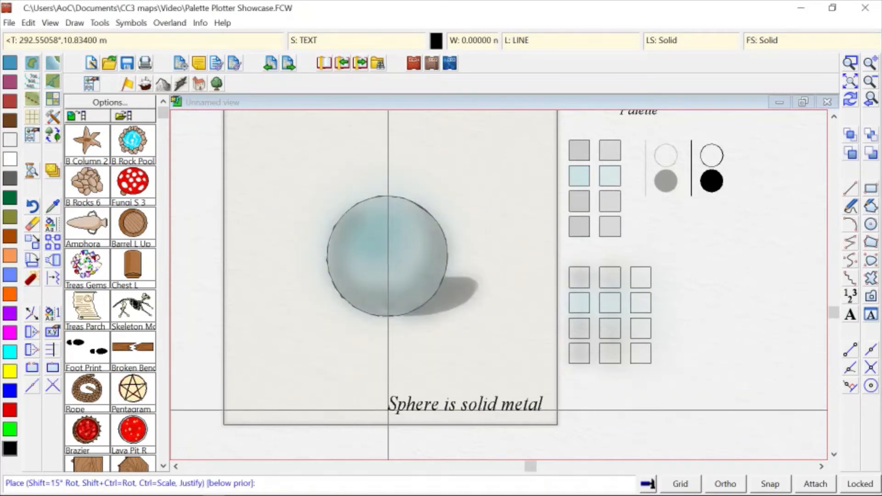
pyautogui.click(388, 410)
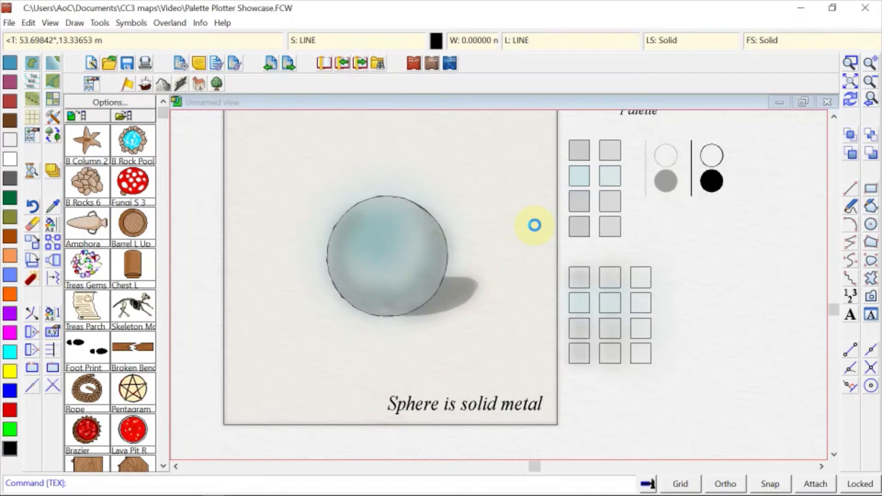
pyautogui.scroll(-1, 534, 225)
pyautogui.scroll(-1, 535, 226)
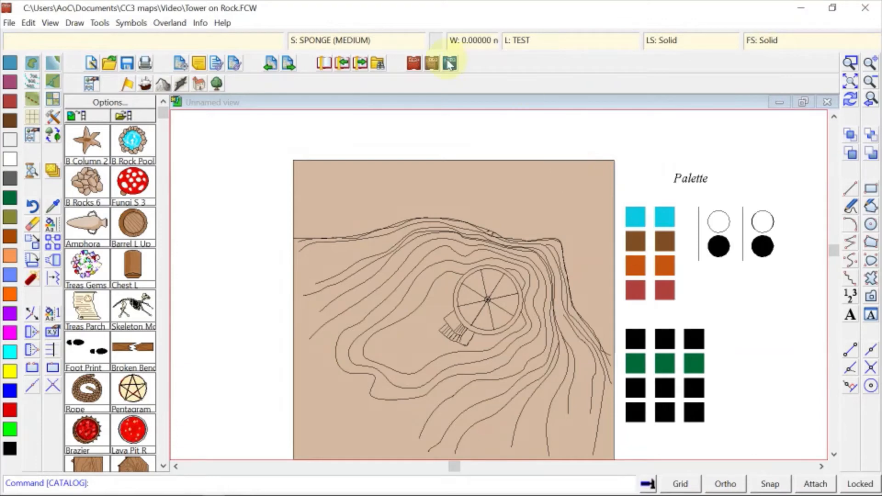
# Activate the sheet effects for the Tower on Rock drawing
pyautogui.click(356, 42)
pyautogui.click(468, 96)
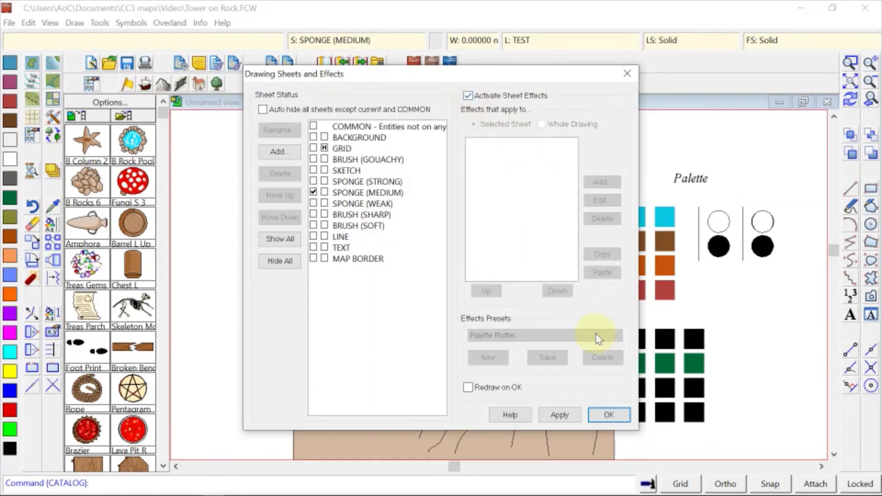
pyautogui.click(620, 415)
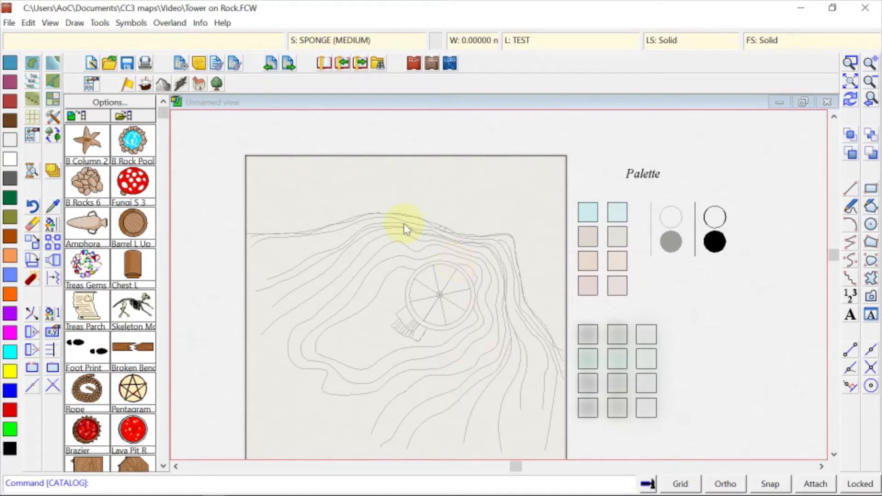
pyautogui.click(528, 41)
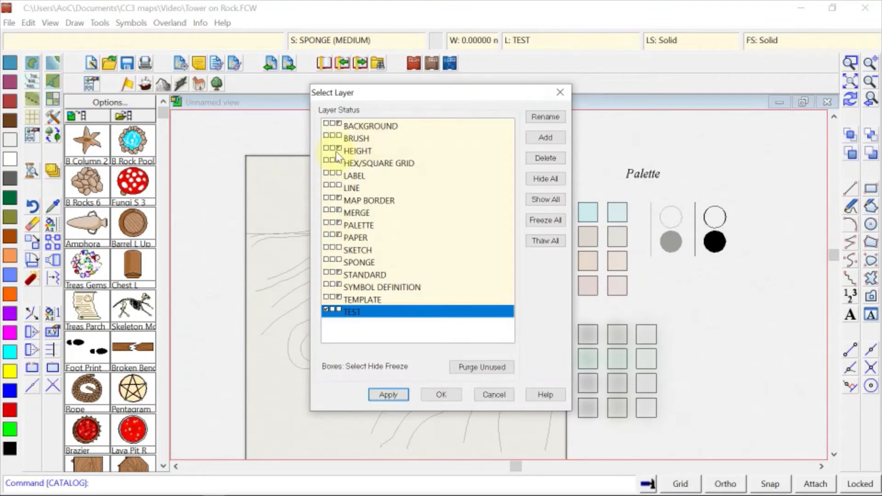
pyautogui.click(327, 137)
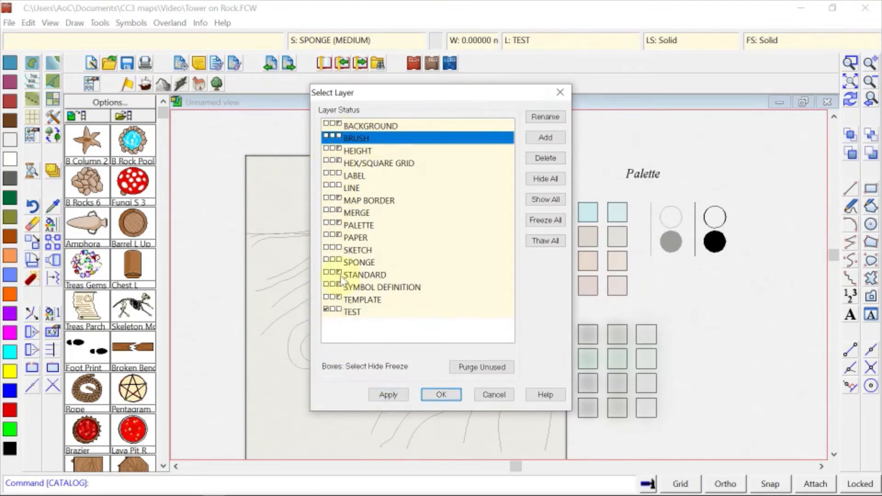
pyautogui.click(324, 312)
pyautogui.click(326, 137)
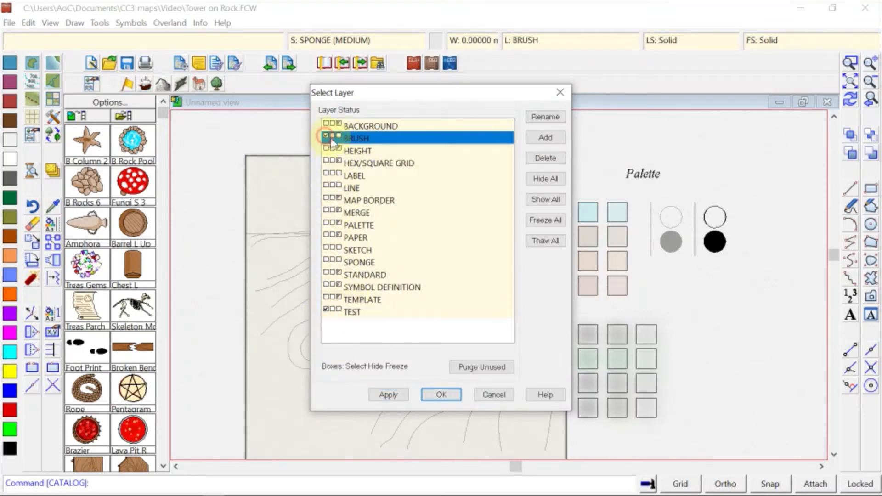
pyautogui.click(357, 313)
pyautogui.click(545, 157)
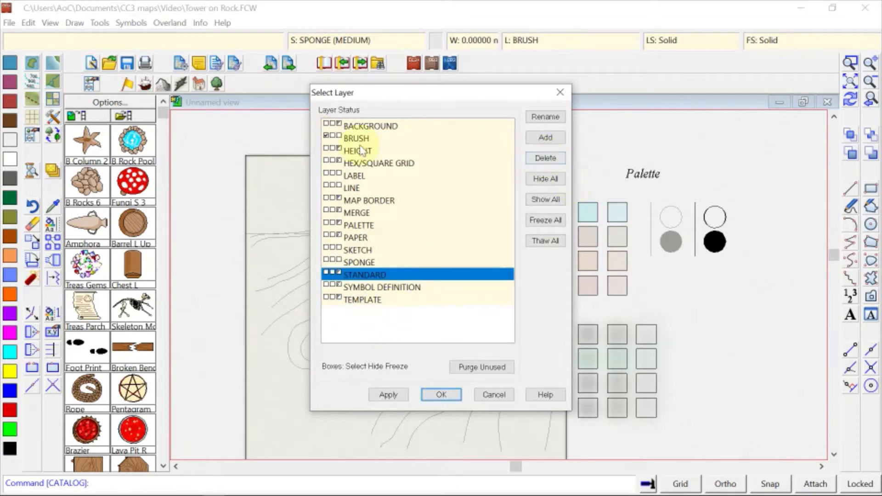
pyautogui.moveTo(409, 92); pyautogui.dragTo(588, 89)
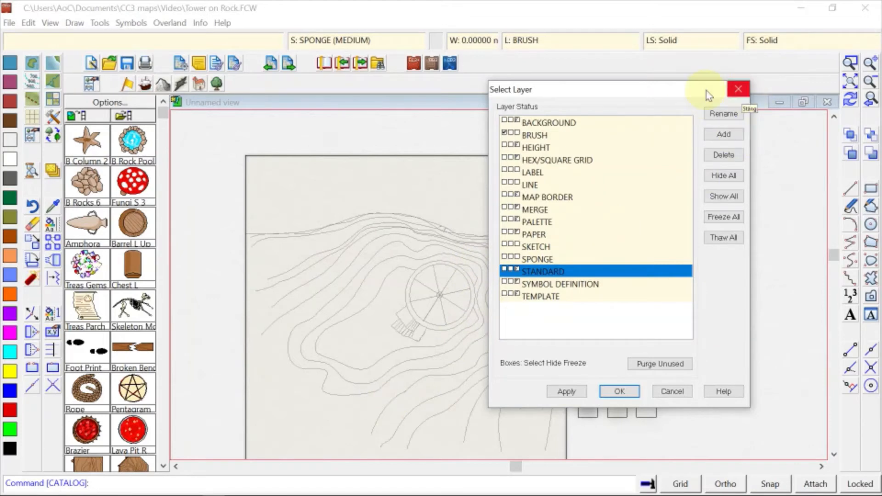
pyautogui.moveTo(706, 90); pyautogui.dragTo(765, 80)
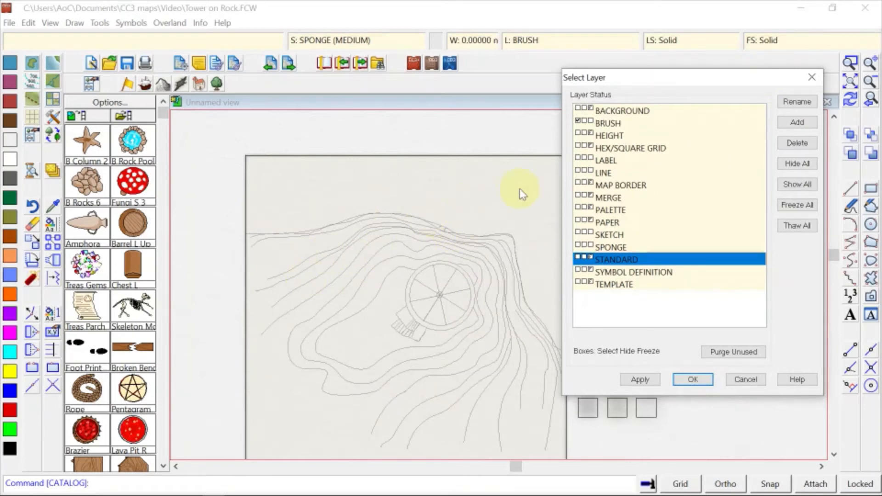
pyautogui.click(810, 79)
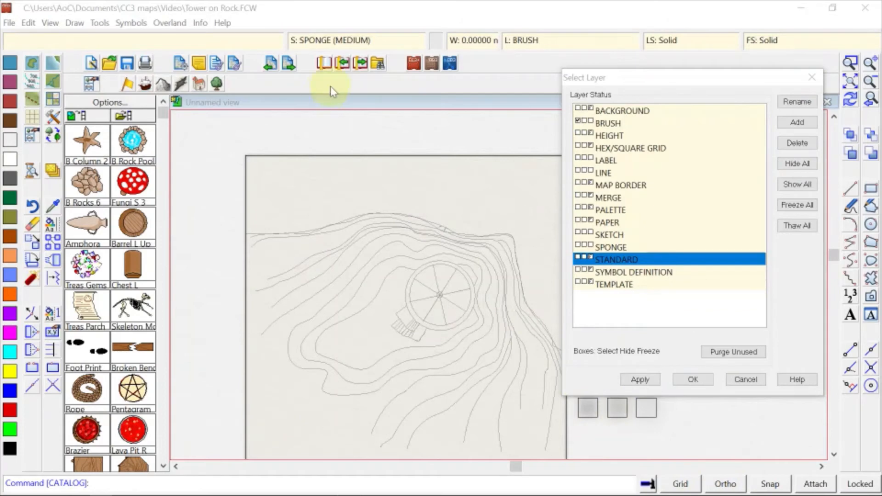
pyautogui.click(818, 83)
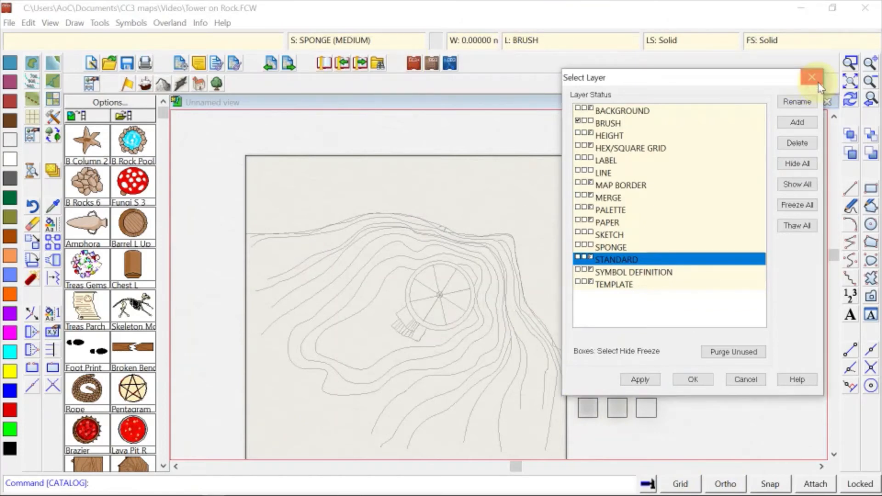
pyautogui.click(818, 83)
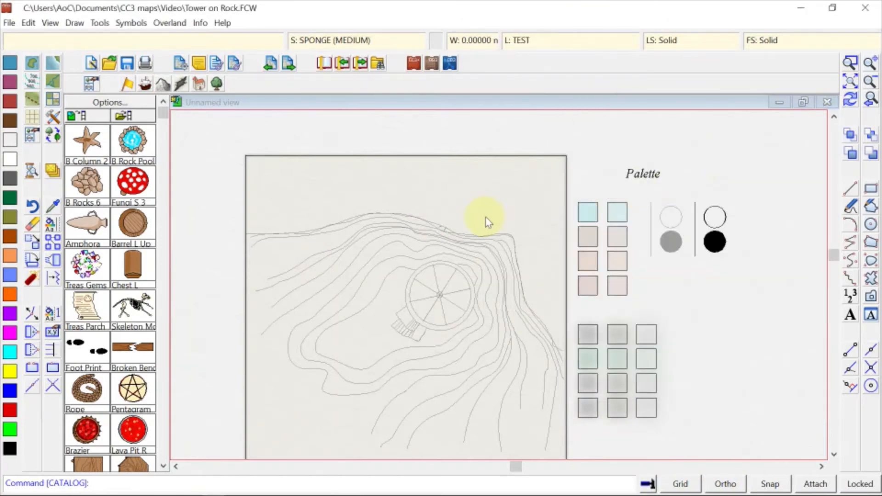
# Turn off the Texturize effect that applies to the whole drawing
pyautogui.click(379, 41)
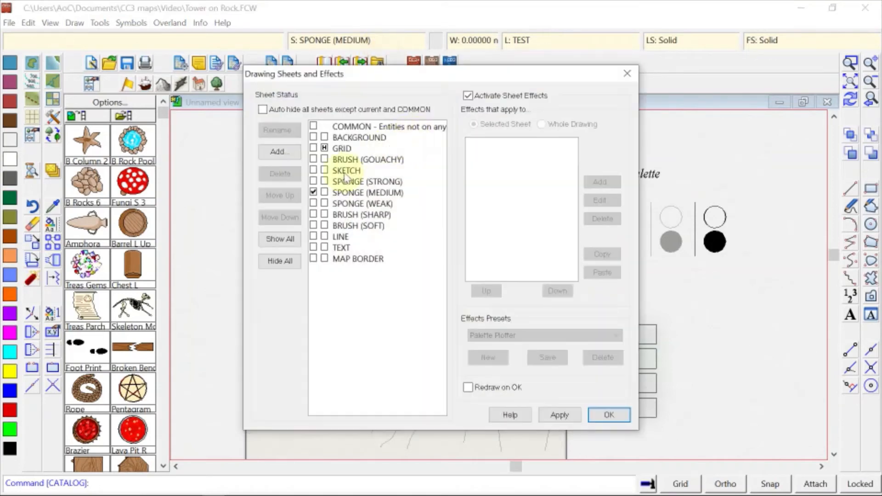
pyautogui.click(467, 96)
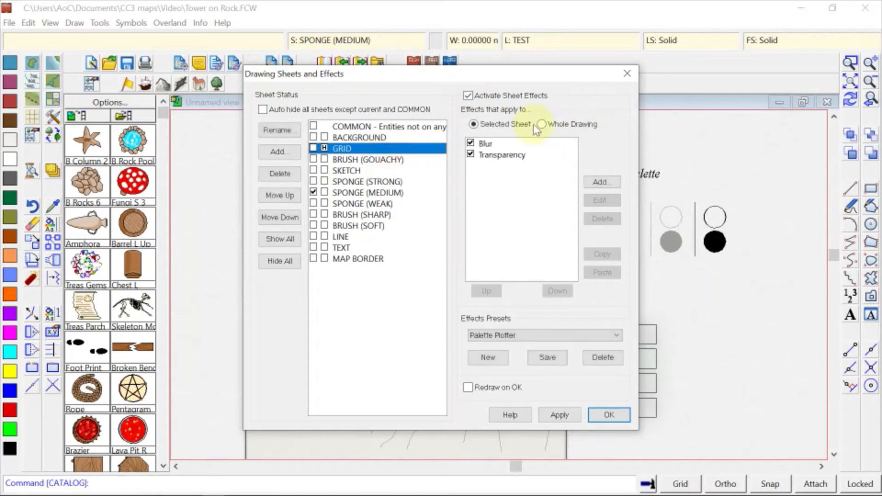
pyautogui.click(541, 124)
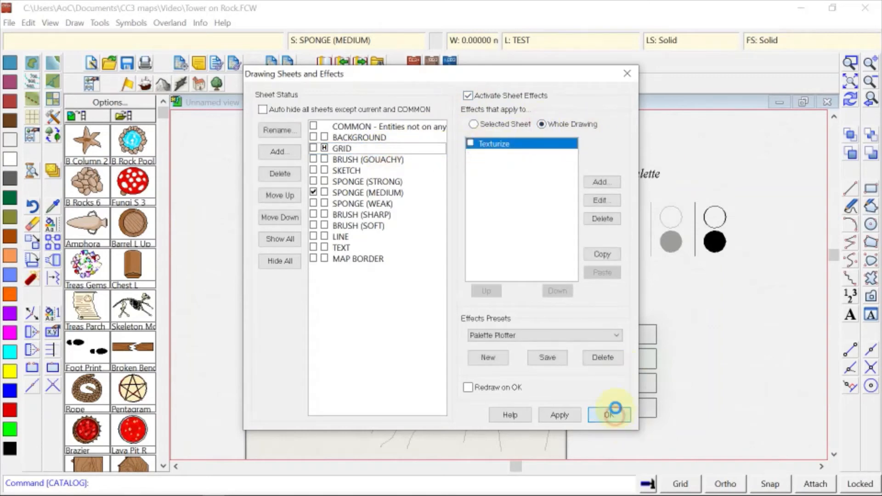
pyautogui.click(614, 408)
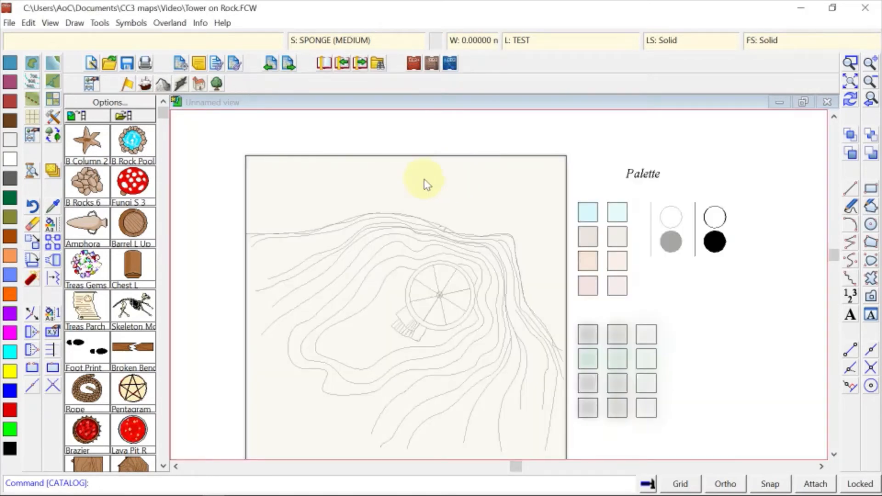
# Adopt the drawing properties of the blue square in the first column of the palette
pyautogui.click(53, 206)
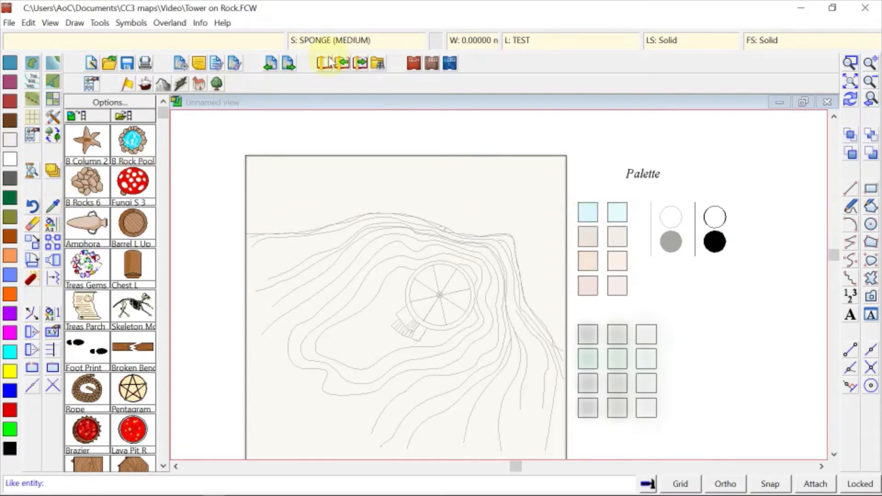
pyautogui.click(11, 64)
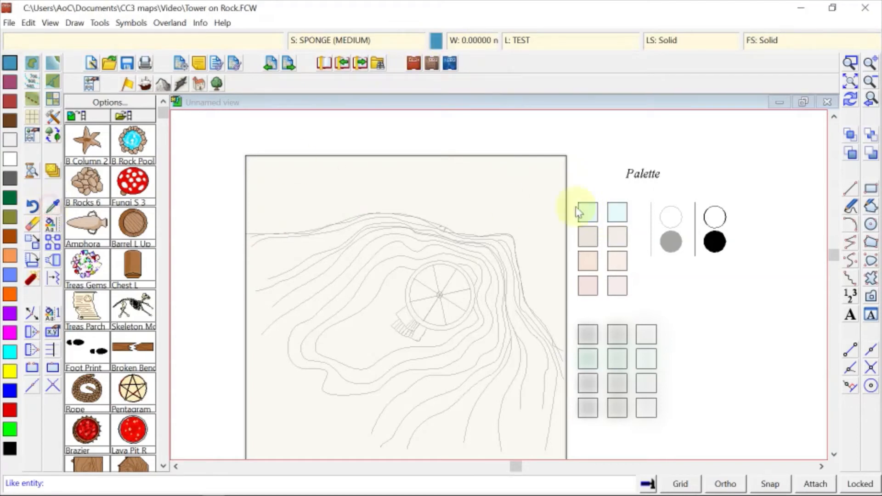
pyautogui.click(598, 214)
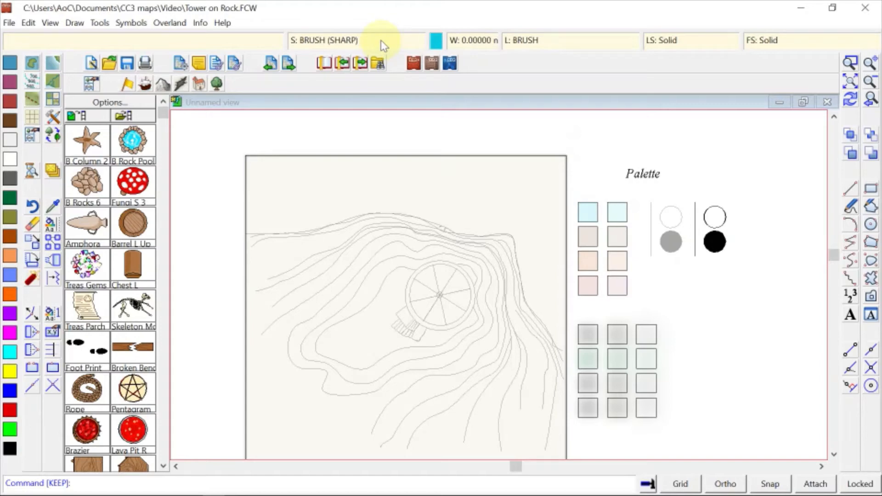
# Make BRUSH (GOUACHY) the current sheet and review the opacity setting of its Transparency effect
pyautogui.click(407, 40)
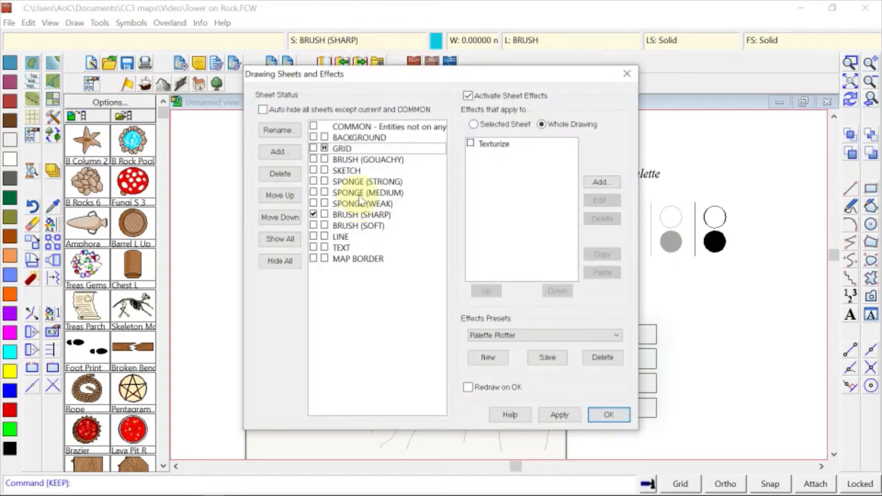
pyautogui.click(313, 159)
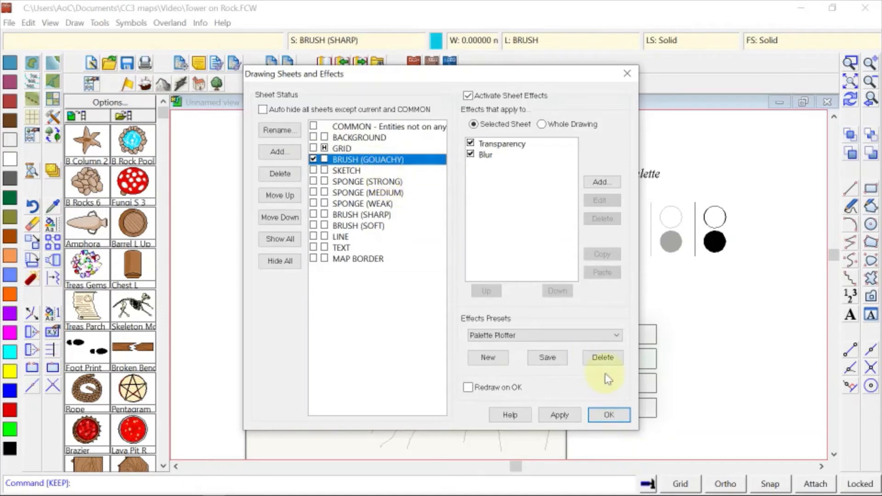
pyautogui.click(498, 145)
pyautogui.click(599, 200)
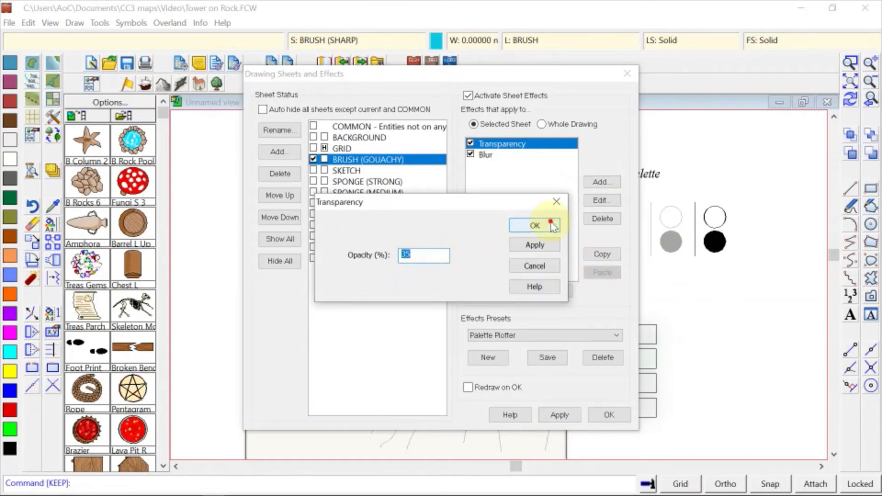
pyautogui.click(535, 225)
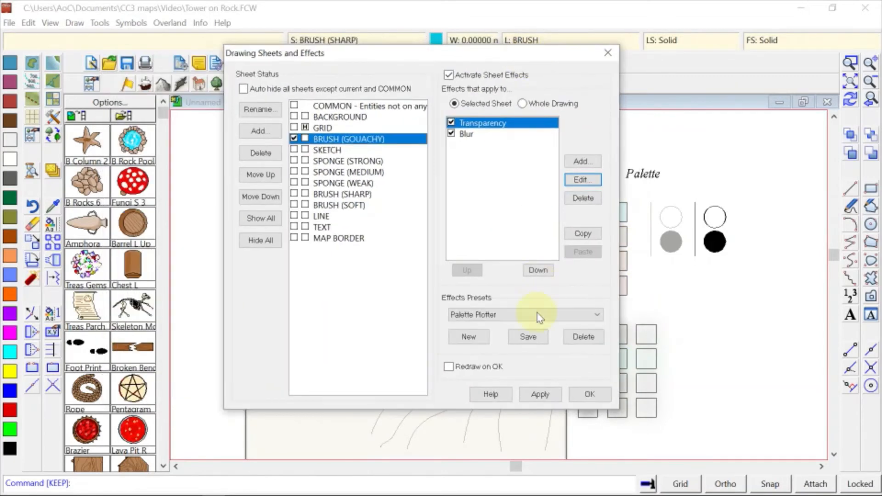
pyautogui.click(589, 394)
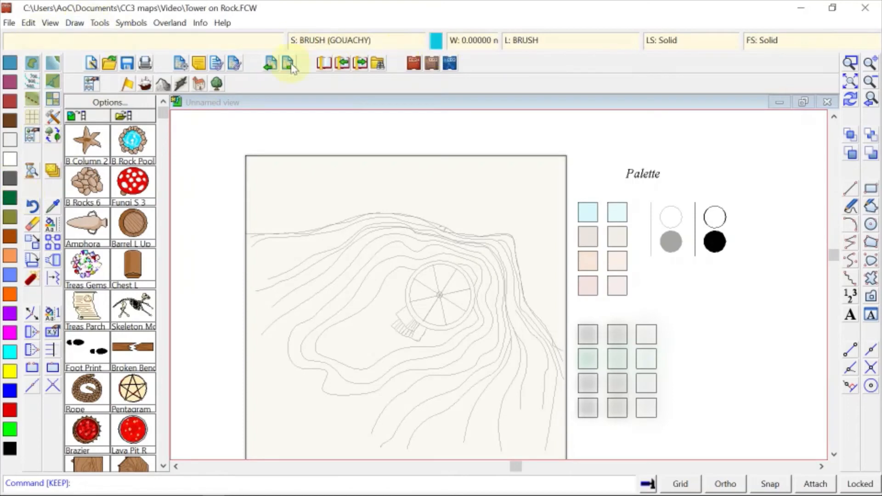
# Set the current drawing color to the dark teal, color number 66
pyautogui.click(10, 62)
pyautogui.click(436, 40)
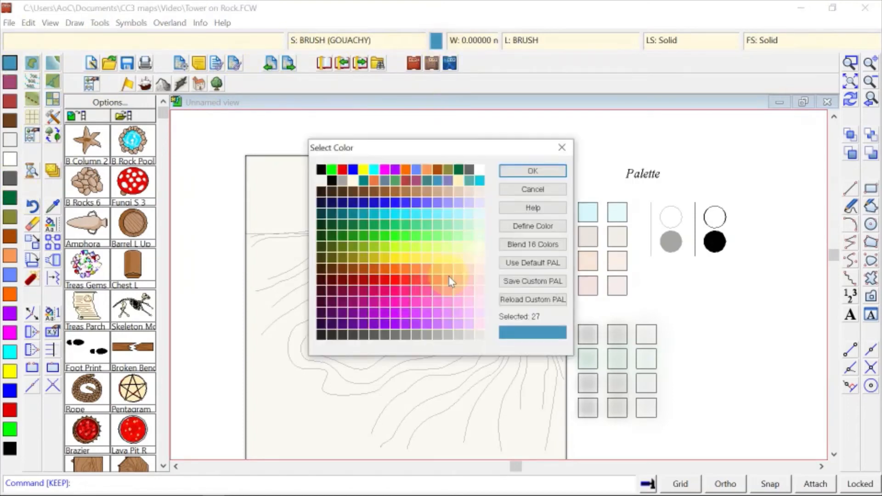
pyautogui.click(354, 212)
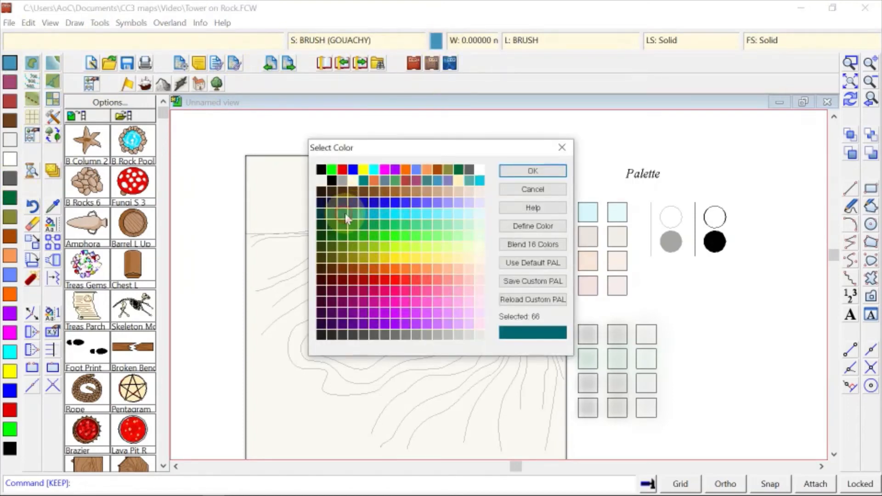
pyautogui.click(346, 210)
pyautogui.click(356, 214)
pyautogui.click(347, 213)
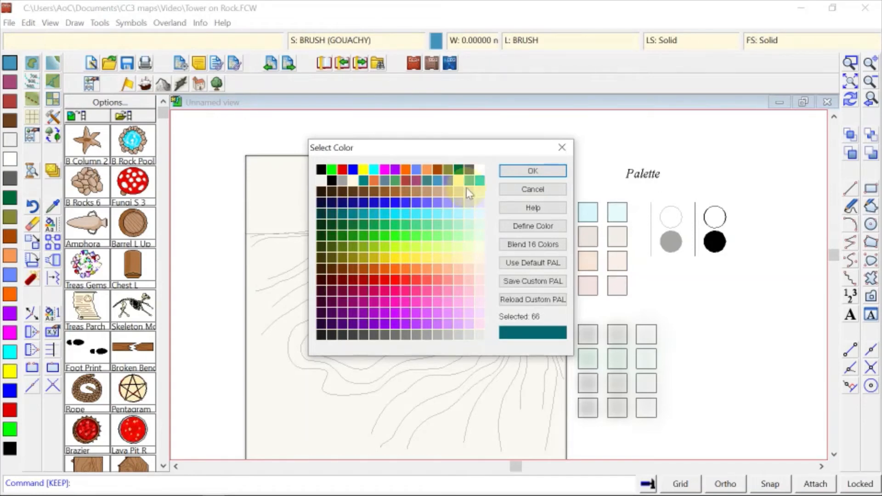
pyautogui.click(542, 172)
# Draw a small filled box as a new gouache swatch in the empty palette area beneath the gray and black circles
pyautogui.click(871, 206)
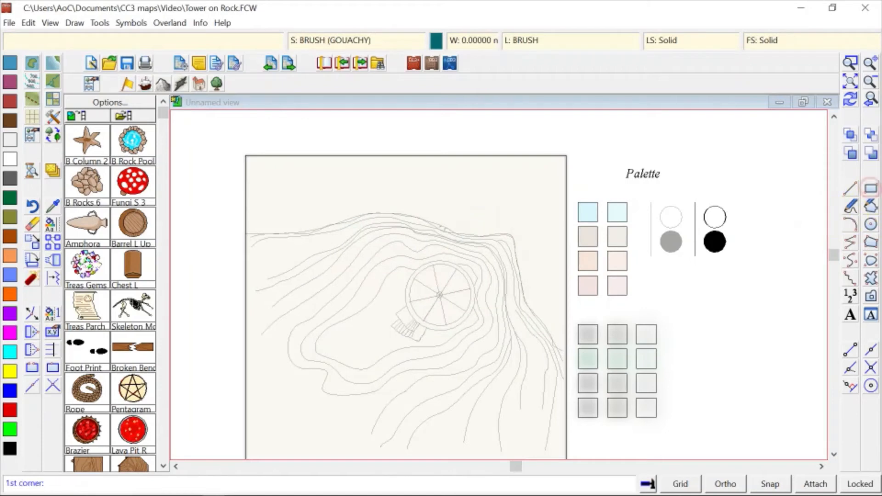
pyautogui.click(695, 304)
pyautogui.click(670, 282)
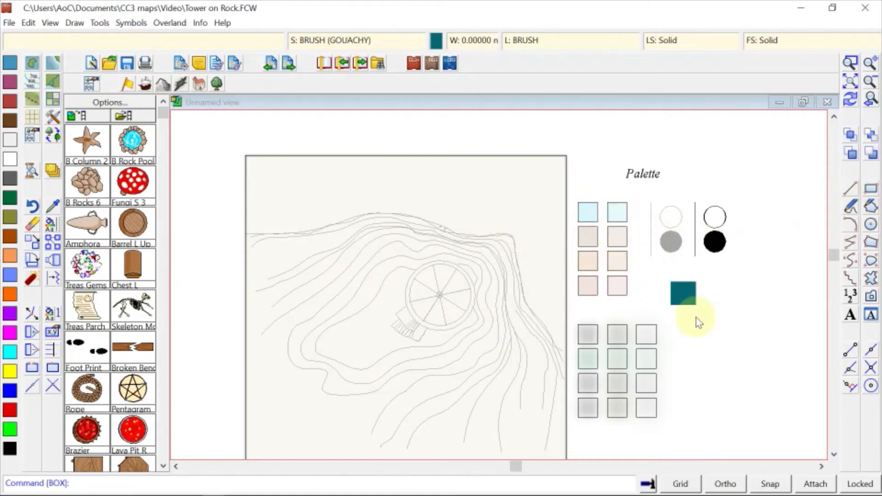
pyautogui.scroll(-1, 680, 282)
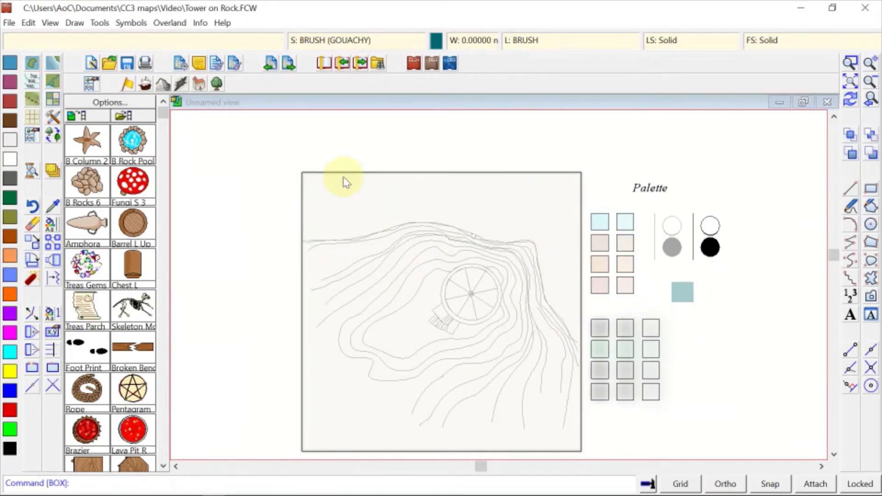
pyautogui.click(168, 22)
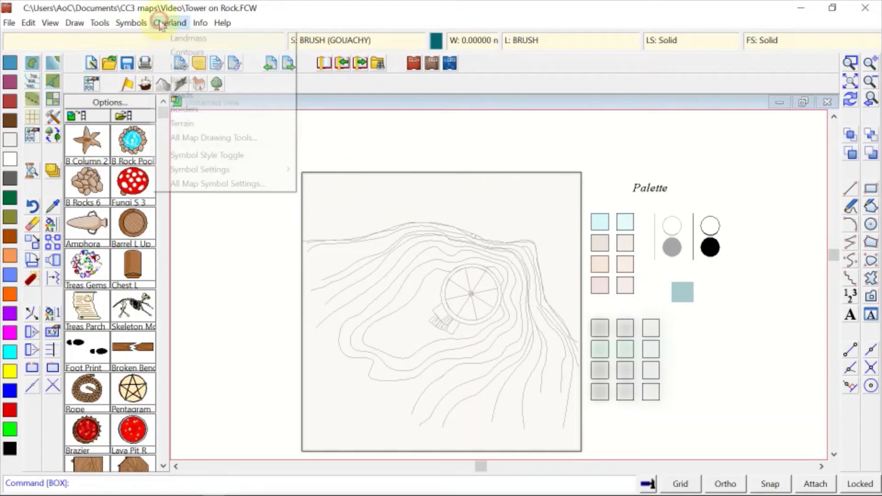
pyautogui.click(217, 137)
pyautogui.click(561, 152)
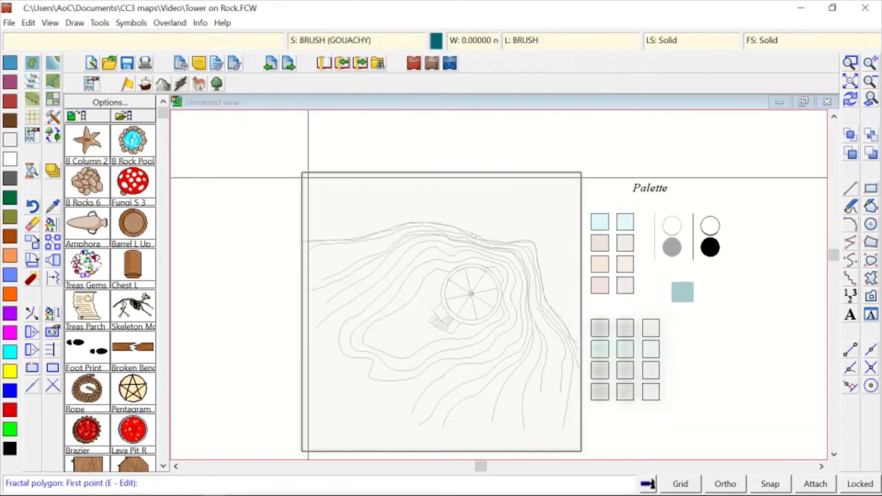
pyautogui.click(309, 178)
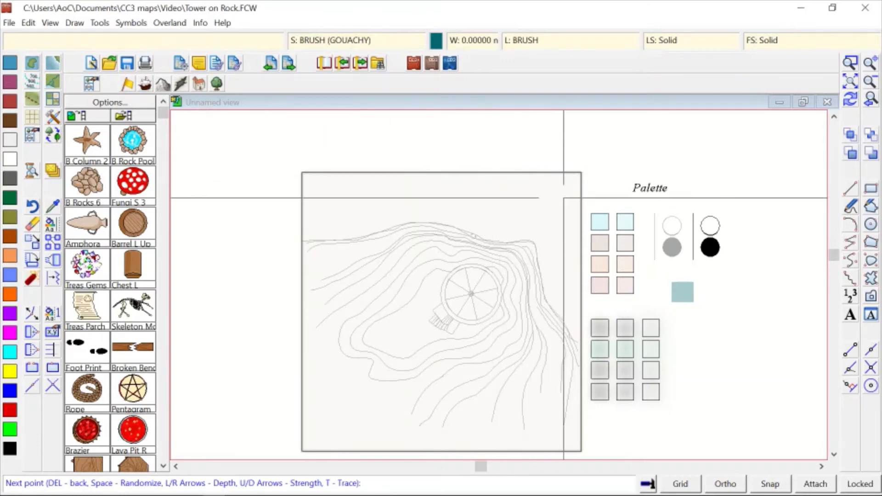
pyautogui.click(586, 200)
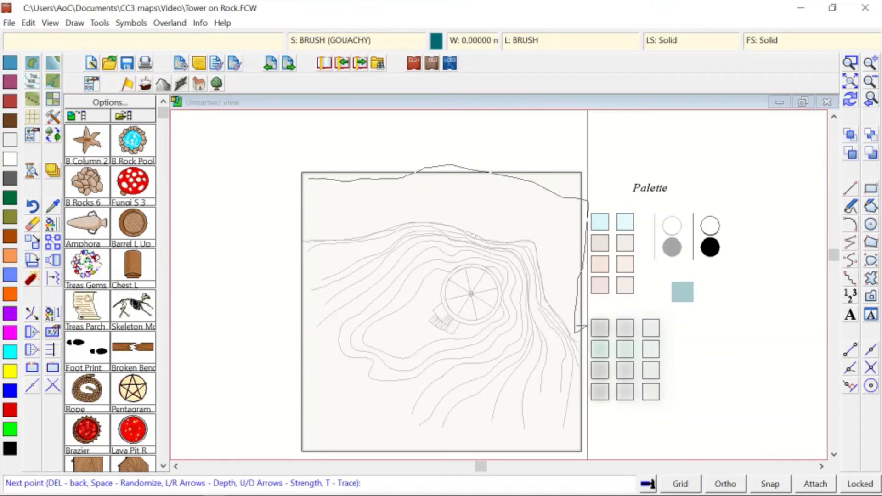
pyautogui.press('t')
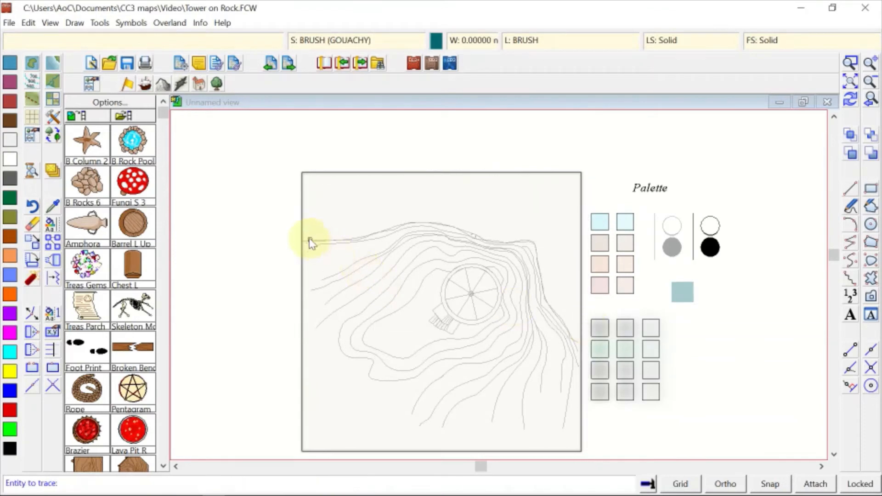
pyautogui.click(308, 240)
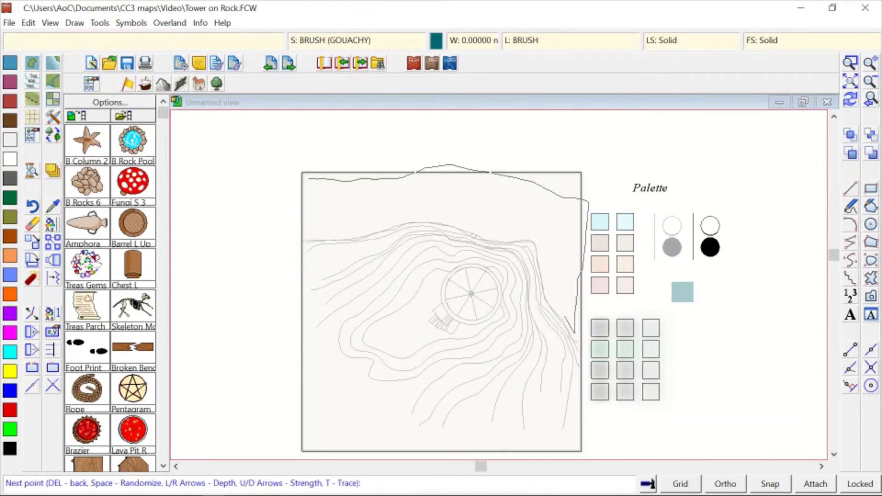
# Thaw the HEIGHT layer
pyautogui.click(561, 40)
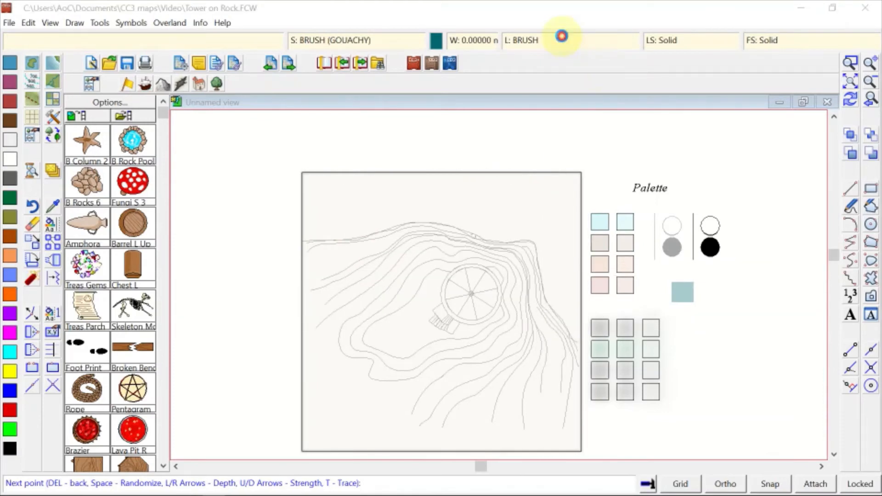
pyautogui.click(349, 152)
pyautogui.click(450, 393)
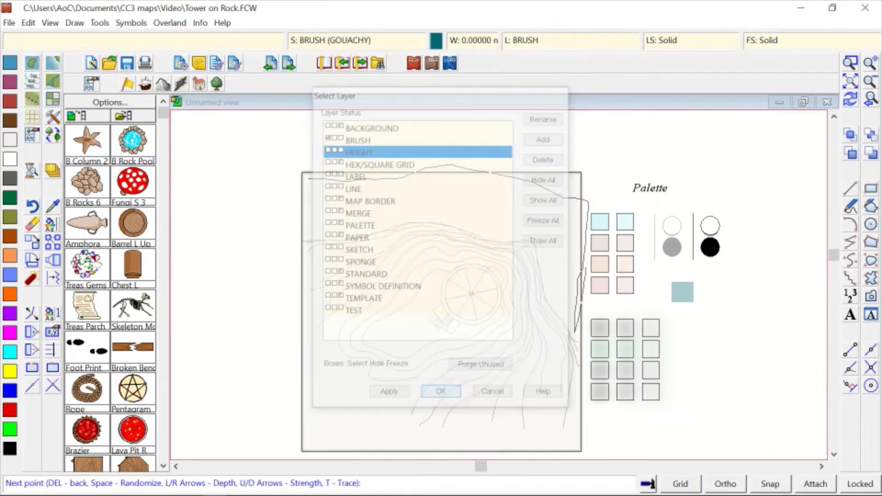
pyautogui.press('t')
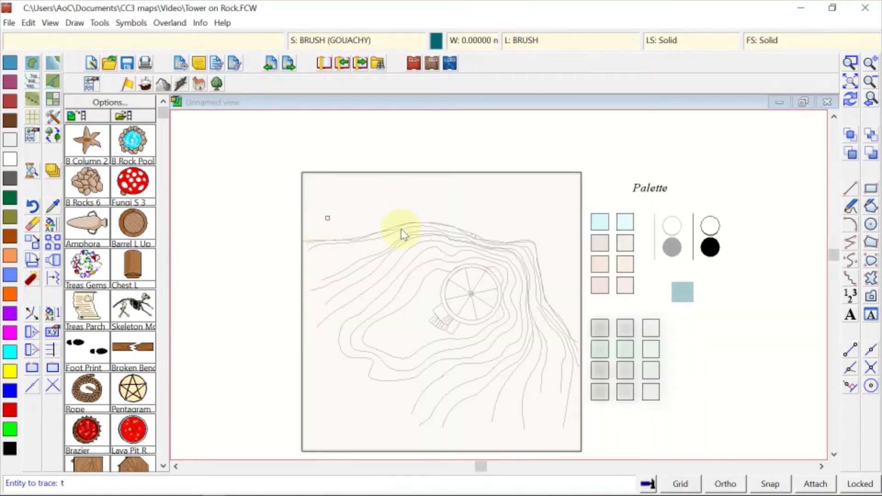
pyautogui.click(178, 28)
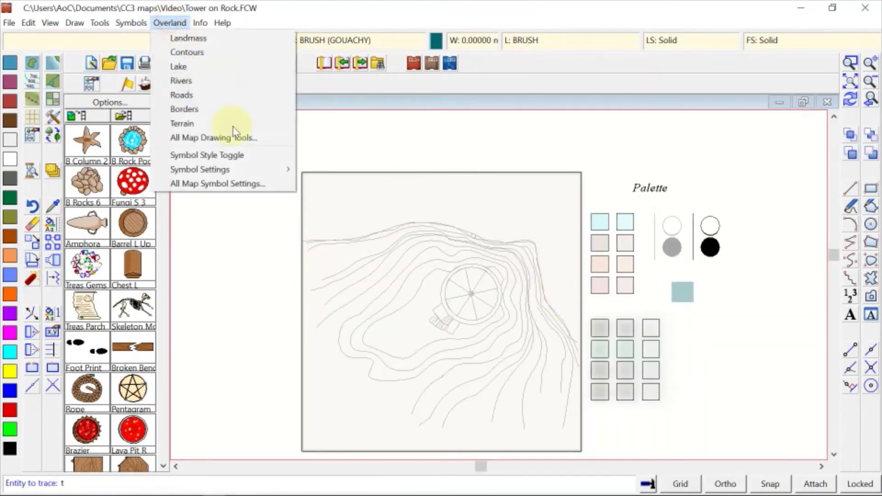
pyautogui.click(232, 136)
pyautogui.click(531, 318)
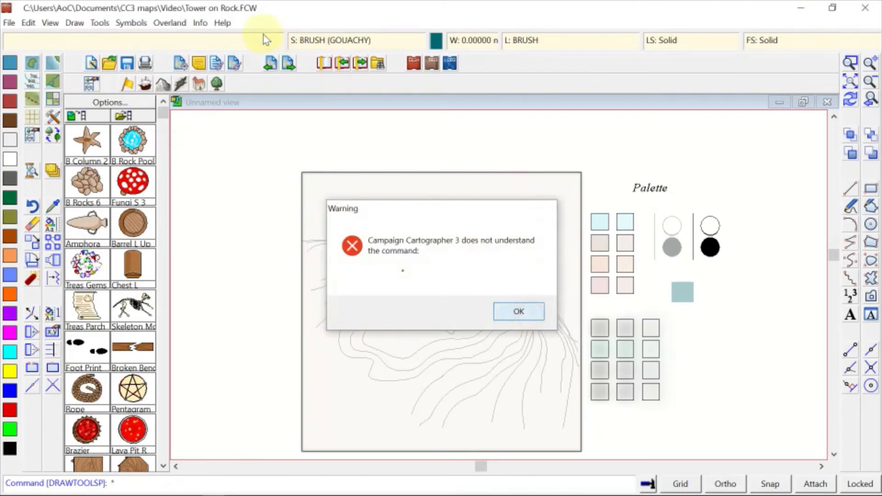
# Start a polygon with the SHAPE drawing tool and trace the uppermost contour line from the map's left edge to its right edge
pyautogui.click(169, 22)
pyautogui.click(238, 137)
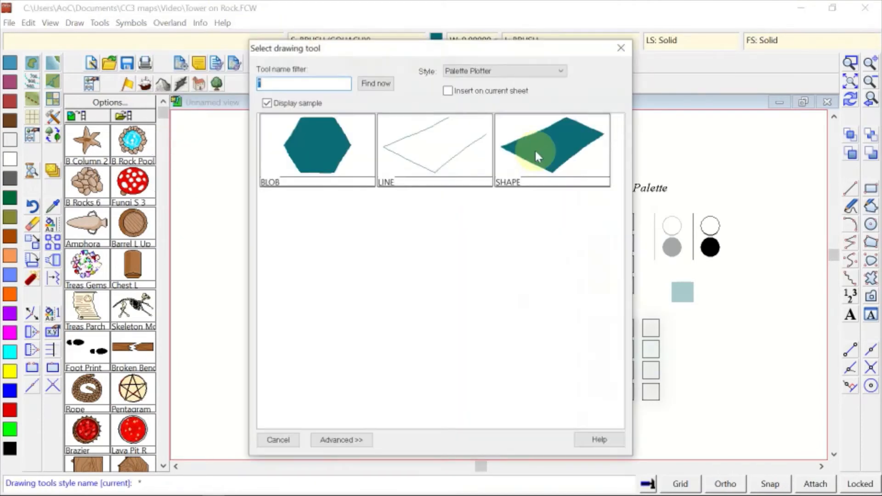
pyautogui.doubleClick(534, 149)
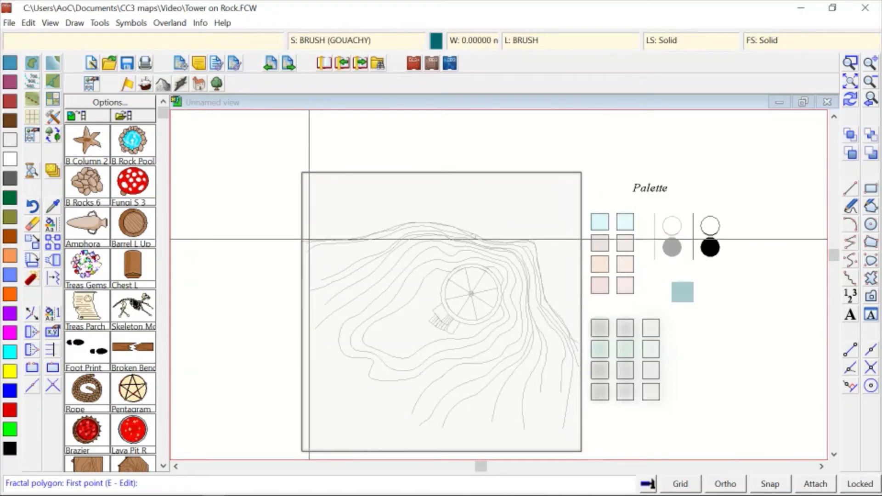
pyautogui.click(310, 239)
pyautogui.press('t')
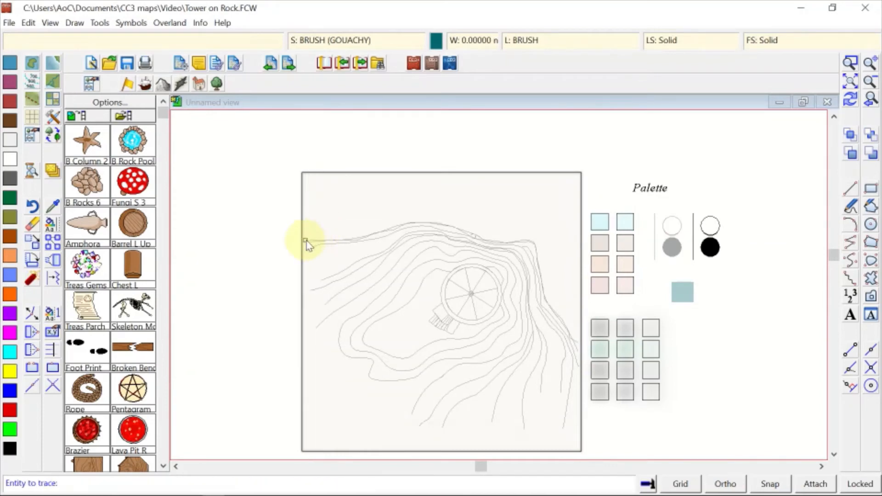
pyautogui.click(305, 240)
pyautogui.click(310, 240)
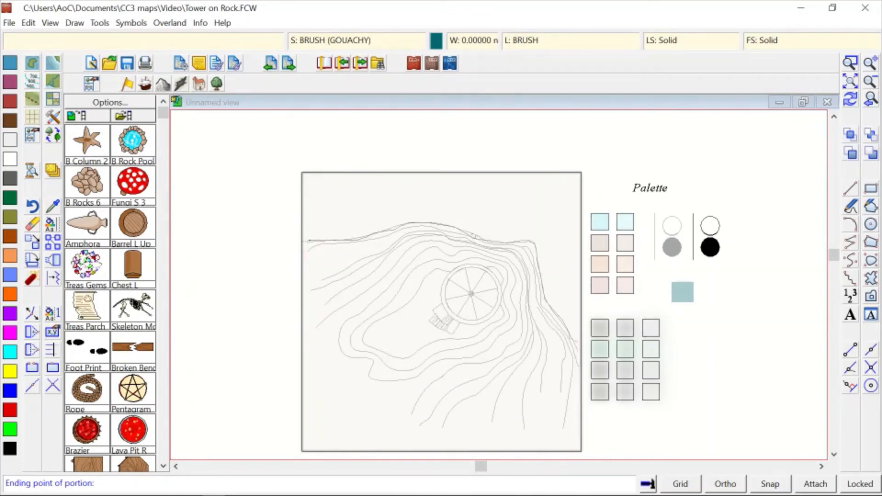
pyautogui.click(579, 336)
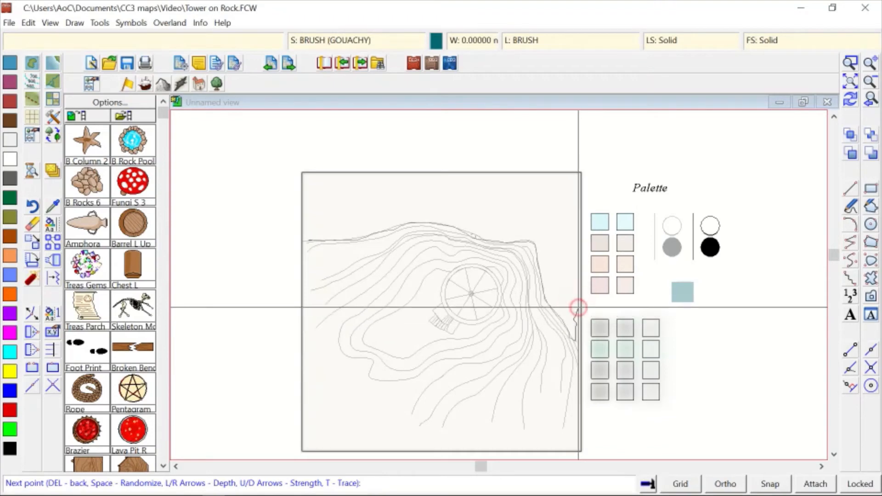
# Complete the teal gouache shape around the sky area, running up the map's right side and back along its upper border
pyautogui.click(578, 307)
pyautogui.click(576, 267)
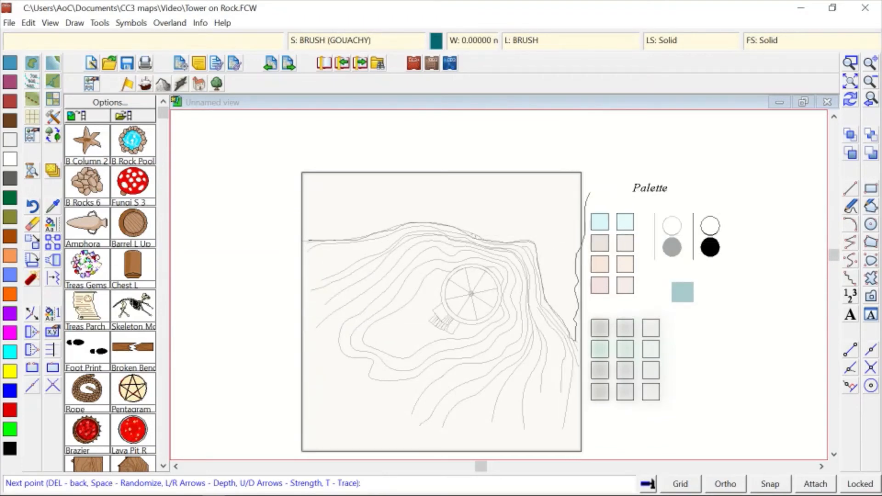
pyautogui.click(589, 193)
pyautogui.click(567, 171)
pyautogui.click(510, 183)
pyautogui.click(446, 187)
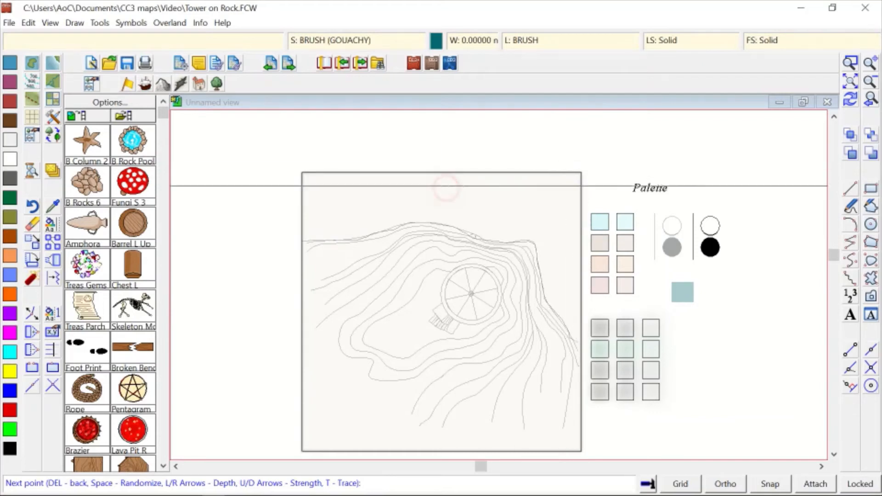
pyautogui.click(295, 202)
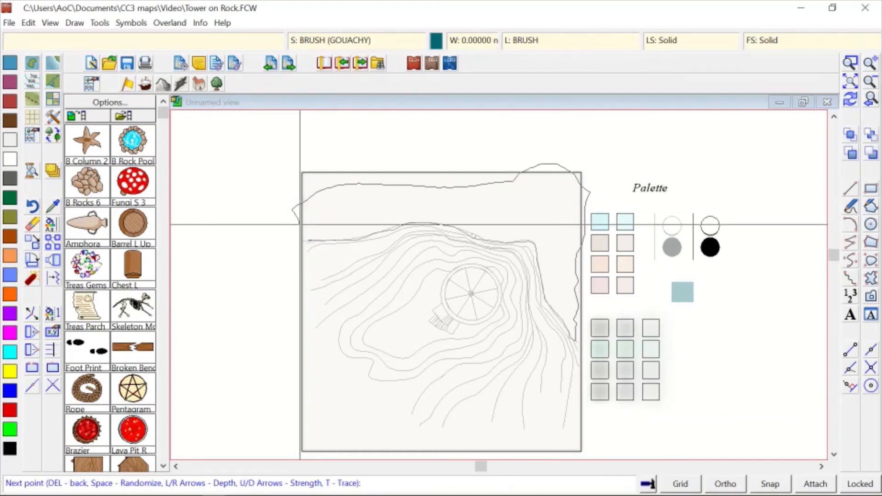
pyautogui.rightClick(299, 225)
pyautogui.scroll(-1, 440, 224)
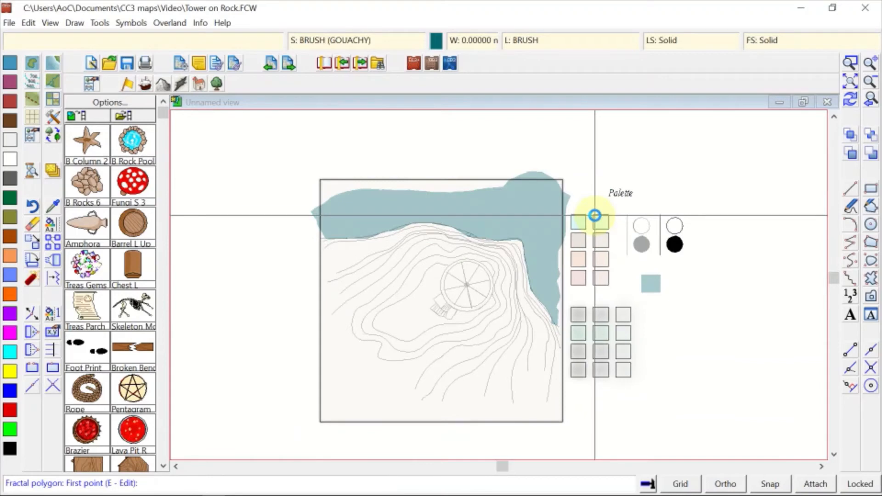
pyautogui.scroll(-1, 594, 215)
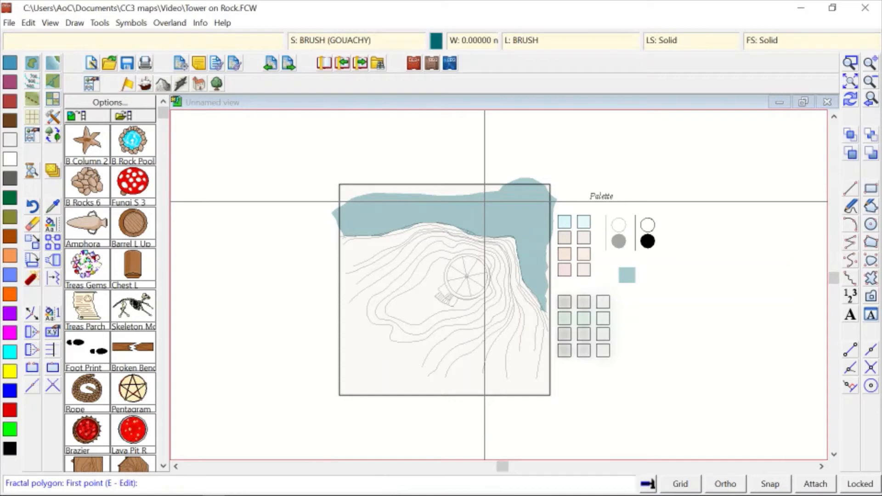
# Set the current drawing color to gray, color number 251
pyautogui.click(485, 202)
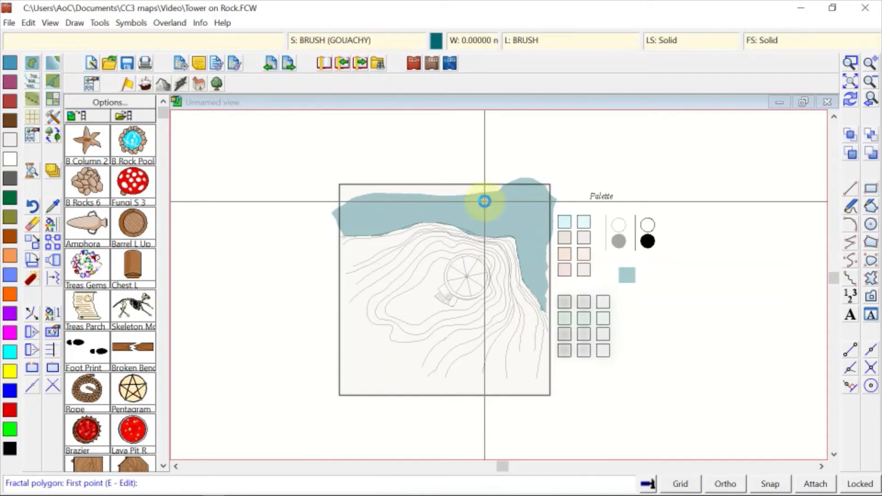
pyautogui.scroll(1, 484, 201)
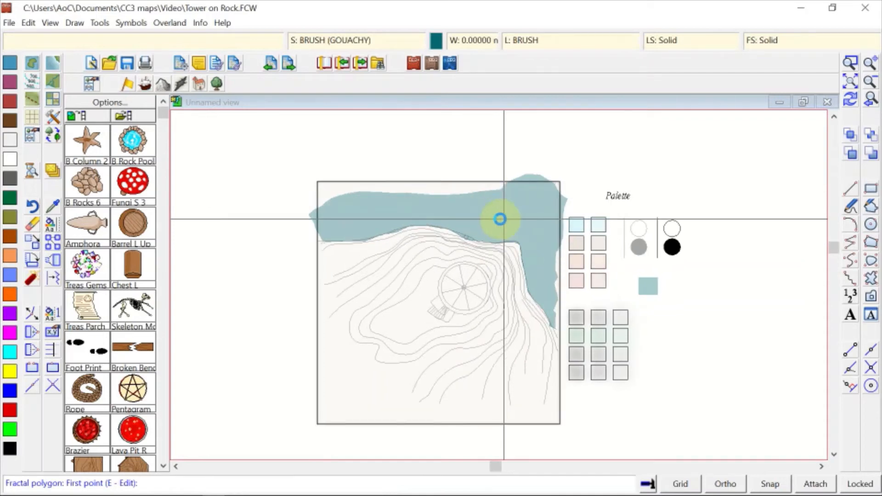
pyautogui.scroll(1, 503, 219)
pyautogui.scroll(1, 500, 219)
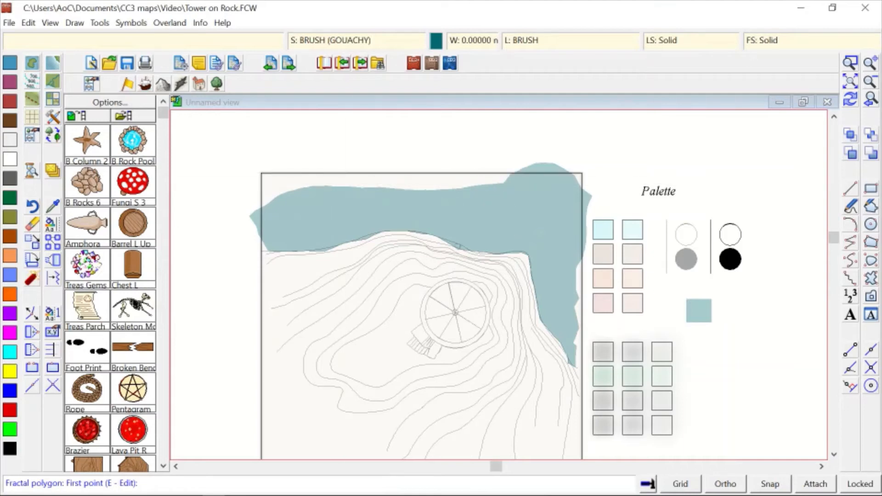
pyautogui.click(53, 205)
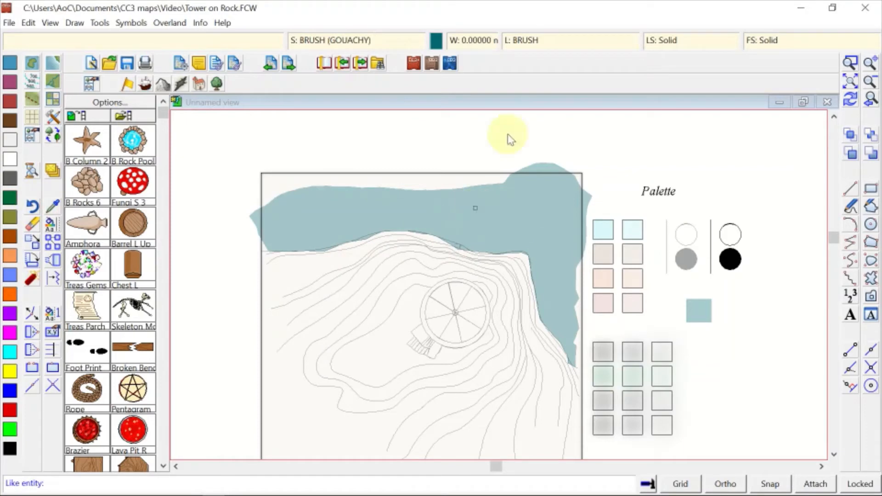
pyautogui.click(437, 42)
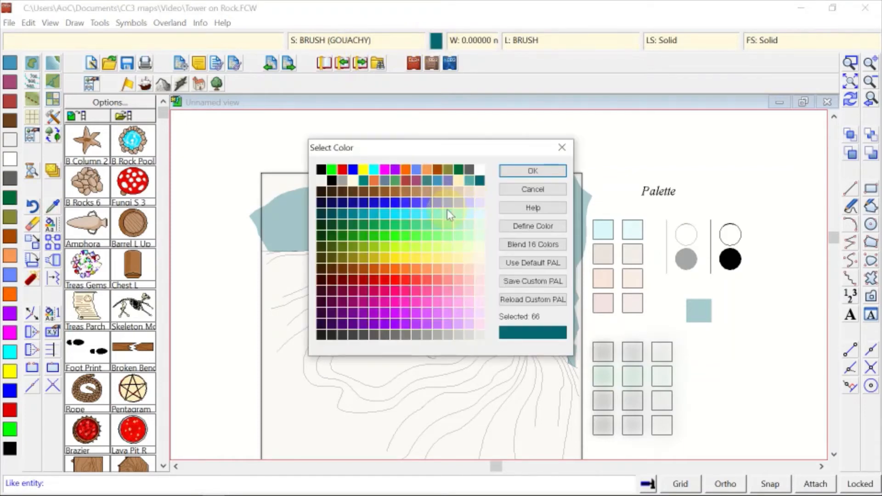
pyautogui.click(440, 336)
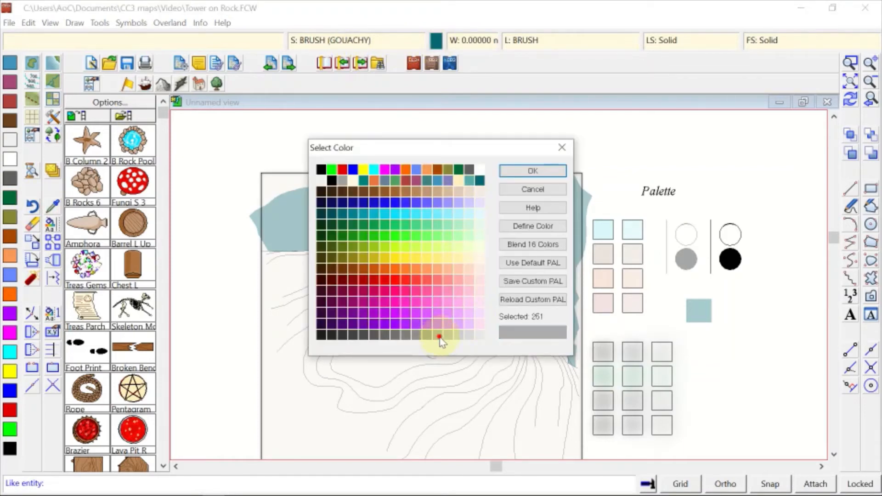
pyautogui.click(557, 172)
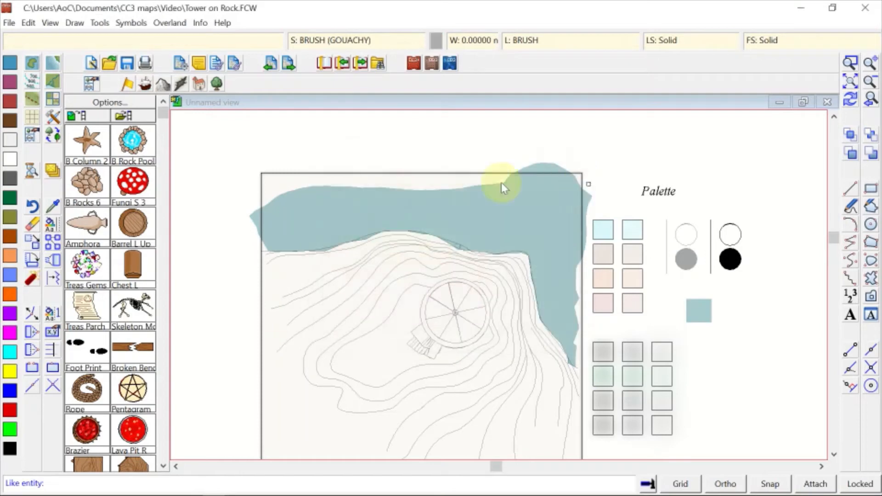
# Start a gray polygon with the SHAPE drawing tool, running from the rock's lower edge up to the teal sky shape's lowest right tip
pyautogui.click(170, 22)
pyautogui.click(210, 137)
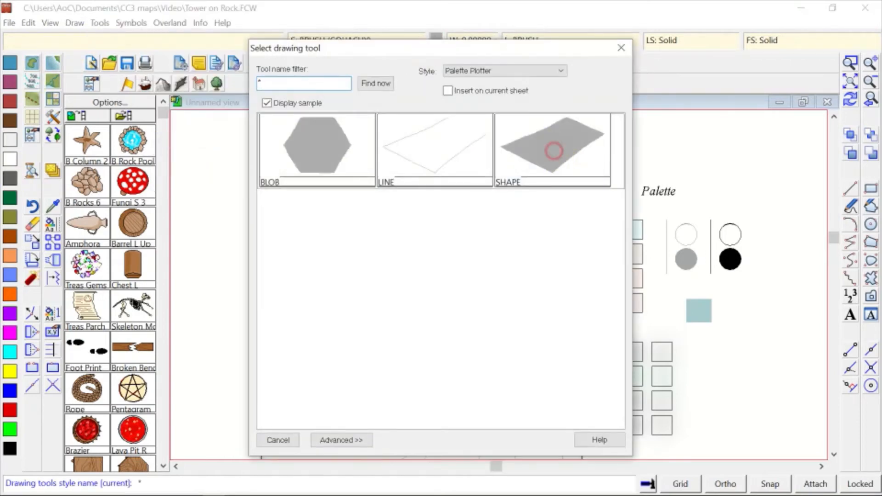
pyautogui.doubleClick(553, 150)
pyautogui.click(499, 446)
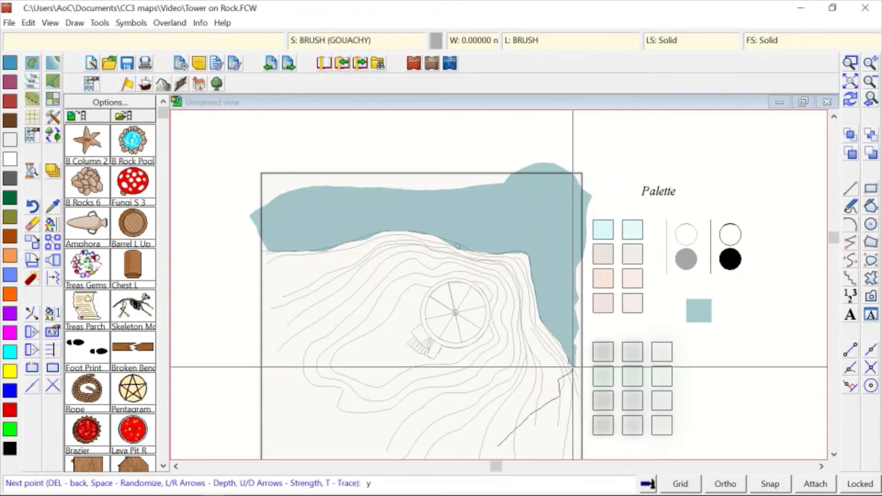
# Trace the teal sky shape from its lower right tip to its left end and complete the gray shape around the rock
pyautogui.press('t')
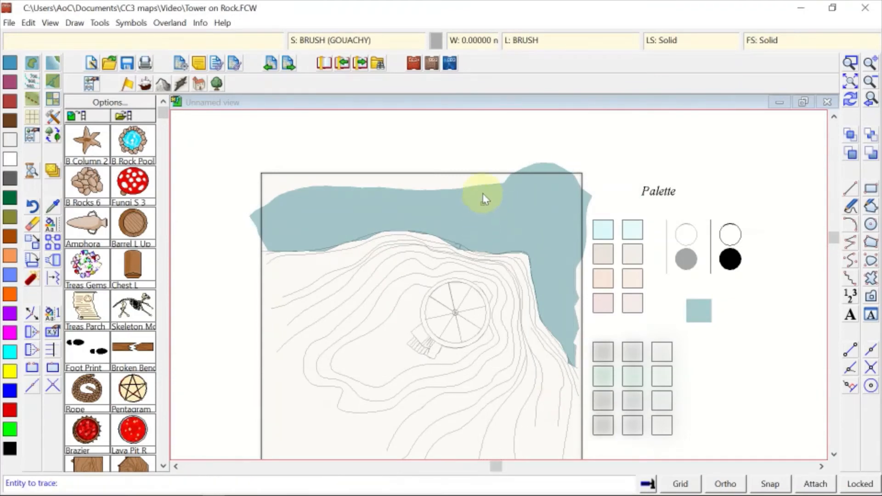
pyautogui.click(484, 198)
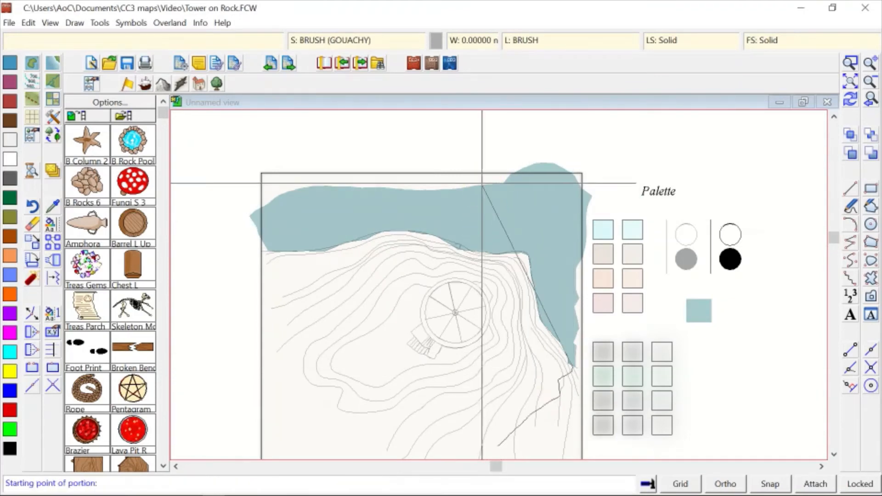
pyautogui.click(570, 363)
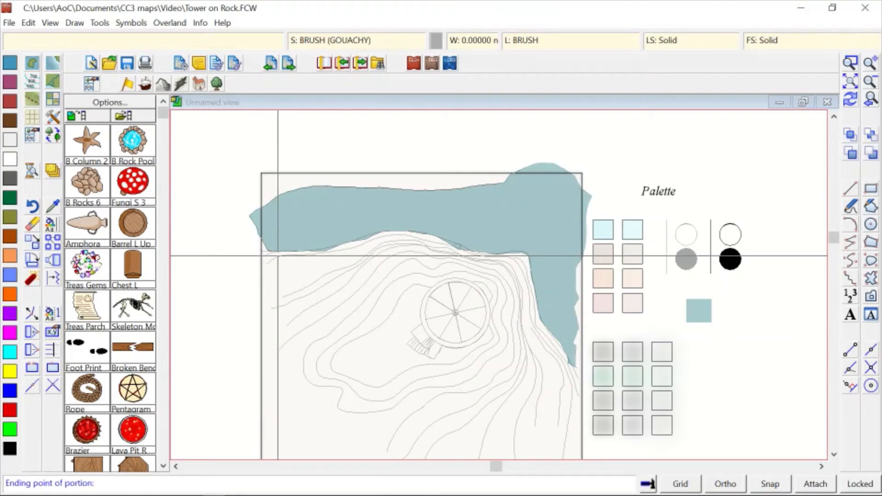
pyautogui.click(276, 256)
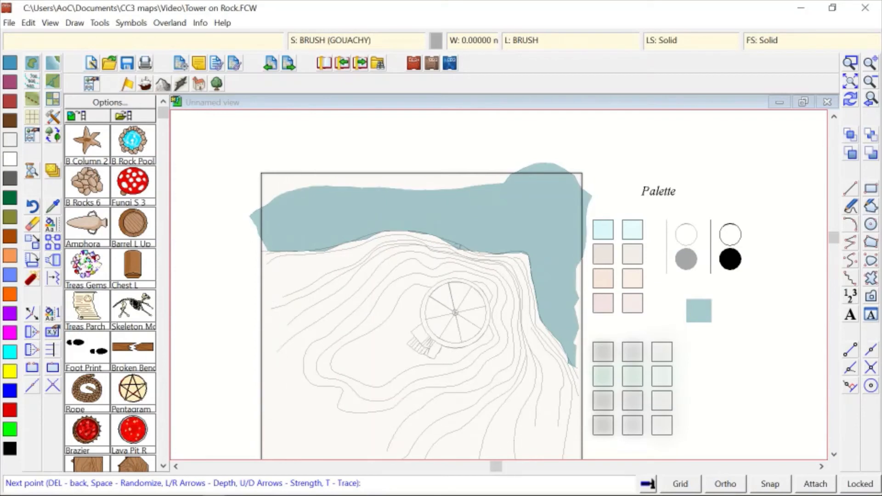
pyautogui.click(485, 452)
pyautogui.rightClick(485, 452)
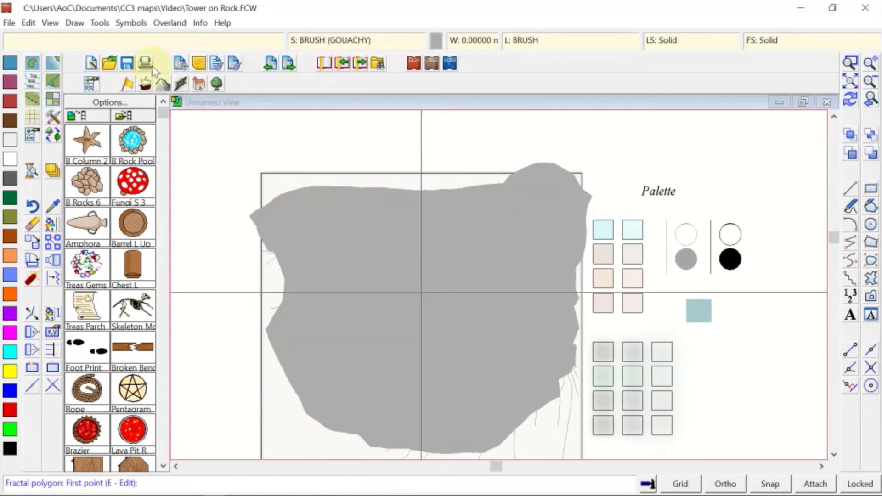
# Send the gray rock shape to the back, behind the teal sky shape and the contour lines
pyautogui.click(50, 23)
pyautogui.moveTo(28, 23)
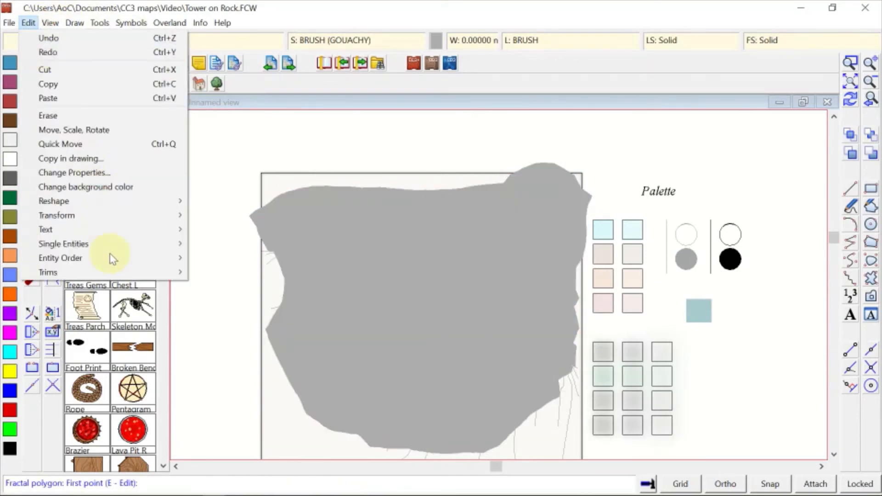
pyautogui.moveTo(112, 255)
pyautogui.click(227, 272)
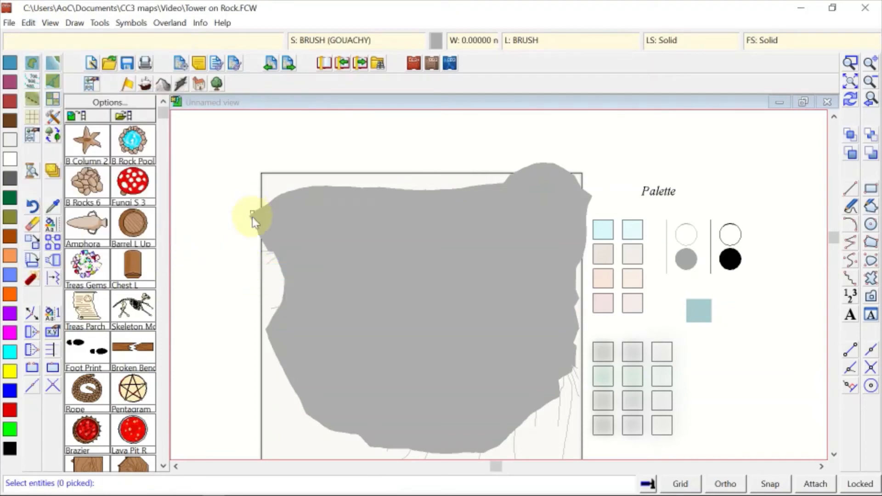
pyautogui.click(249, 220)
pyautogui.rightClick(250, 225)
pyautogui.click(257, 234)
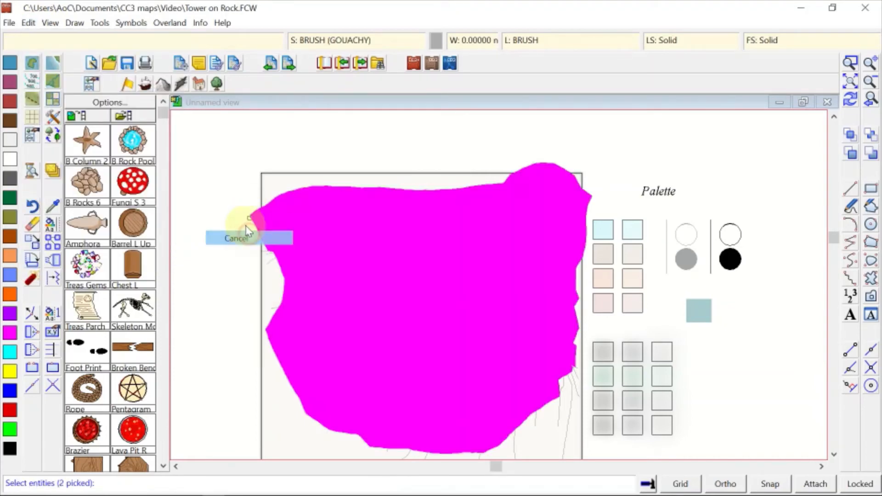
pyautogui.rightClick(271, 344)
pyautogui.click(271, 344)
pyautogui.rightClick(272, 343)
pyautogui.click(272, 348)
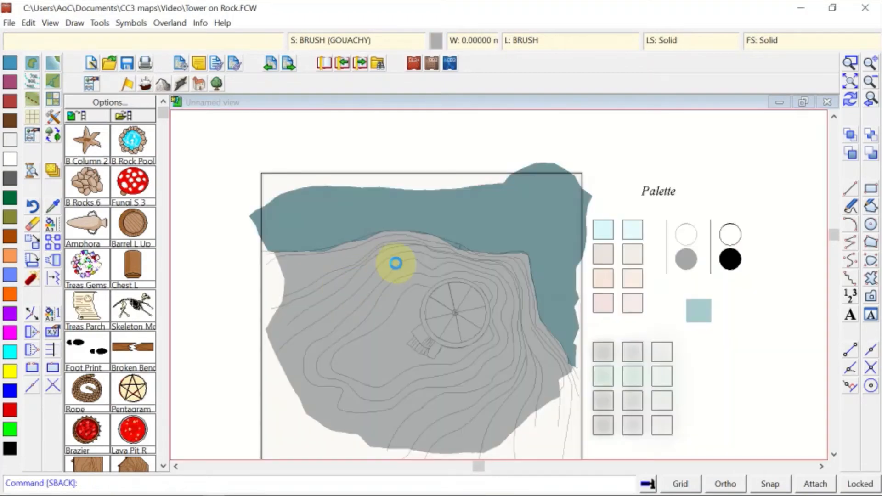
# Change the gray rock shape's color property to color number 251
pyautogui.scroll(1, 400, 264)
pyautogui.scroll(1, 427, 203)
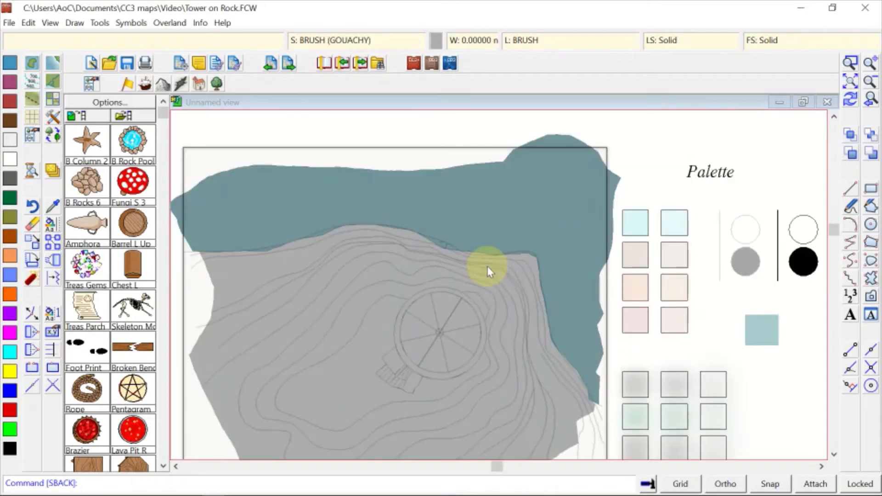
pyautogui.click(53, 224)
pyautogui.click(206, 278)
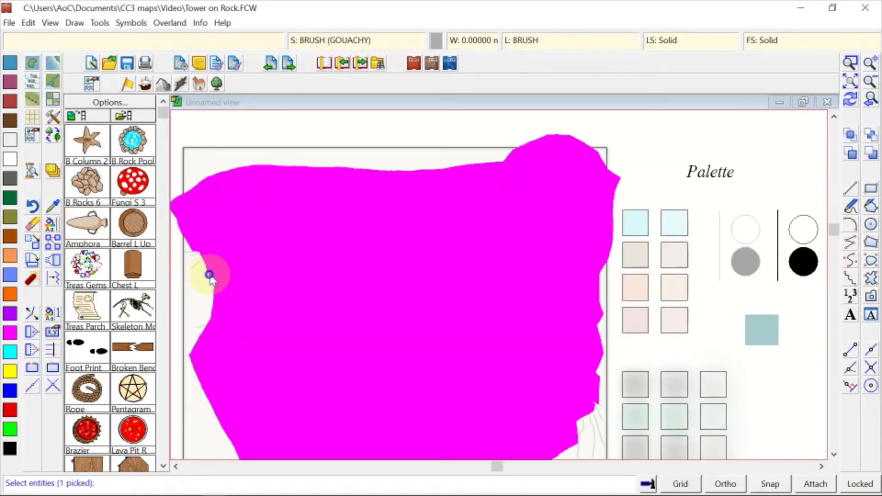
pyautogui.rightClick(207, 278)
pyautogui.click(211, 281)
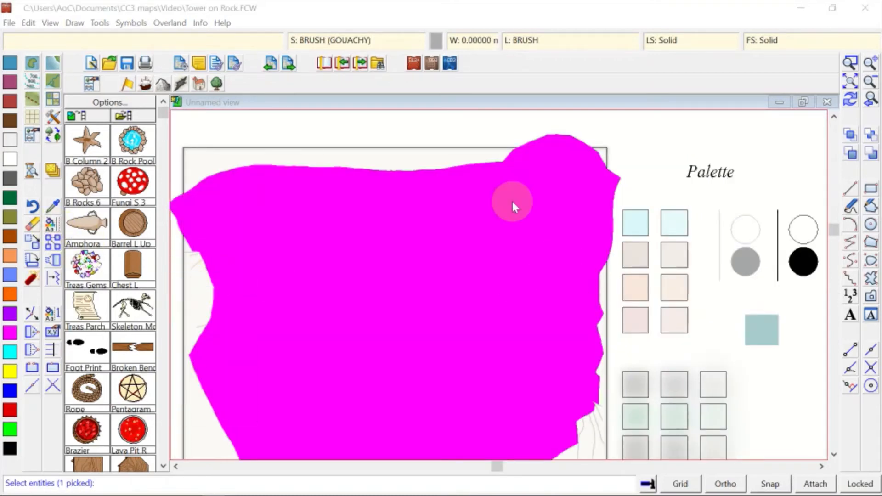
pyautogui.click(485, 173)
pyautogui.click(426, 336)
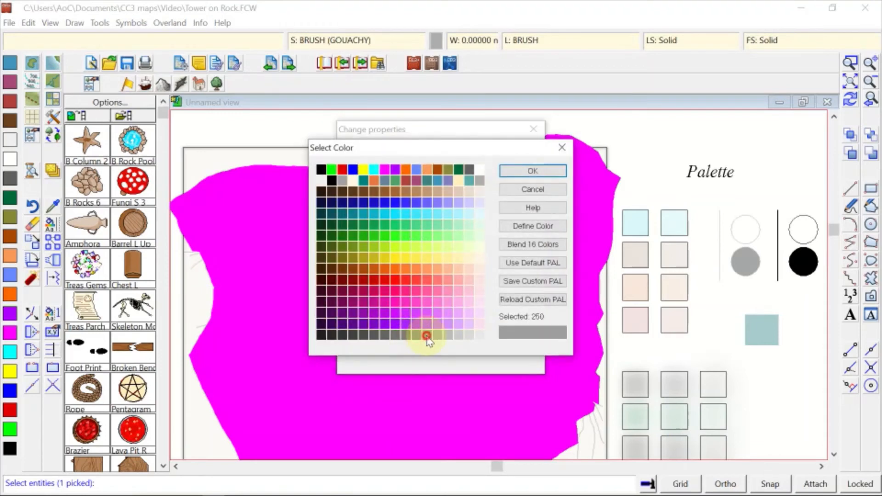
pyautogui.click(437, 337)
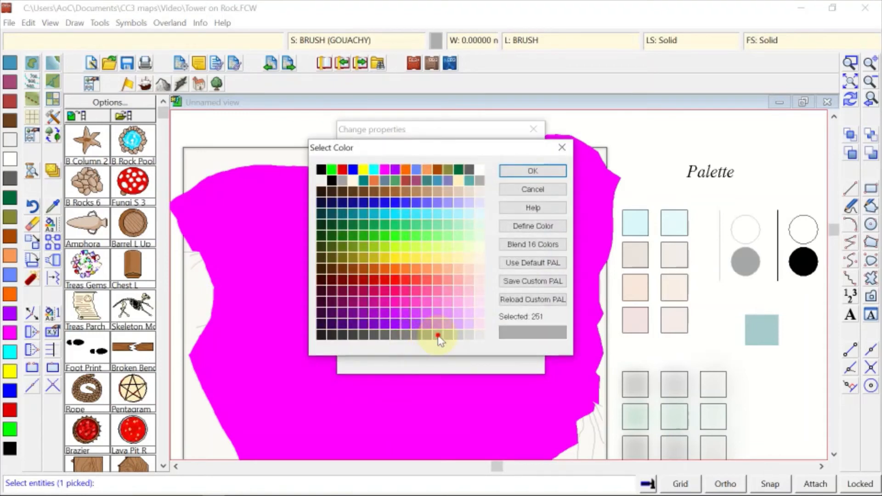
pyautogui.click(530, 172)
pyautogui.click(510, 348)
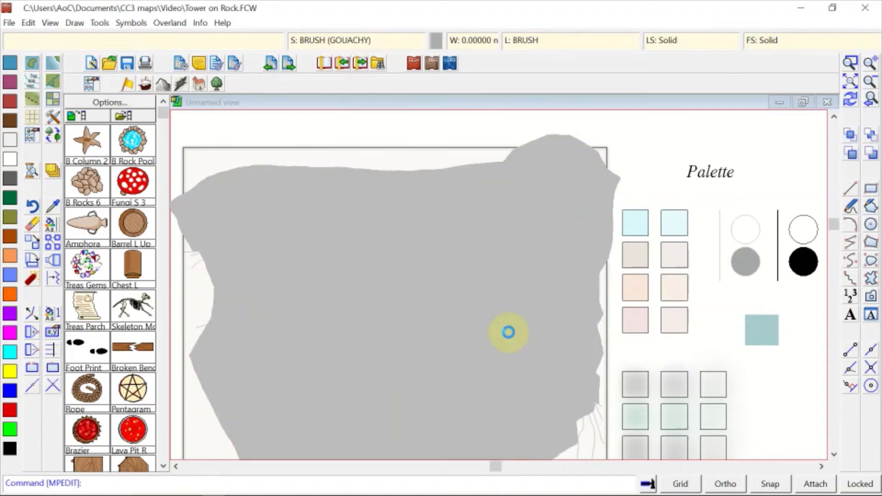
# Change the gray rock shape's color property to the light gray, color number 254
pyautogui.scroll(-1, 508, 332)
pyautogui.scroll(-1, 508, 332)
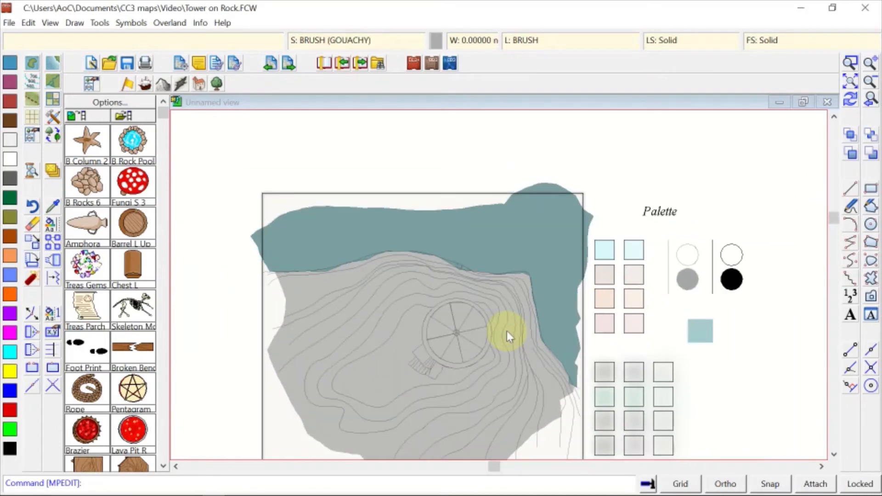
pyautogui.click(286, 291)
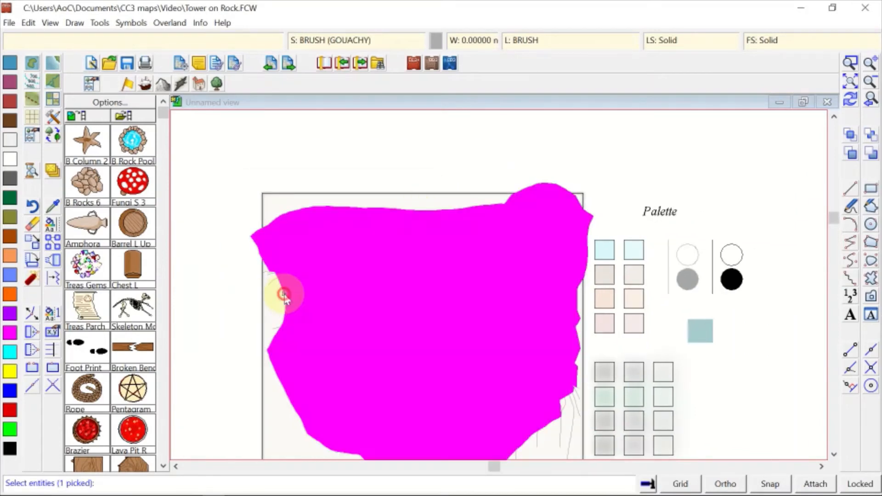
pyautogui.rightClick(286, 292)
pyautogui.click(313, 299)
pyautogui.click(483, 184)
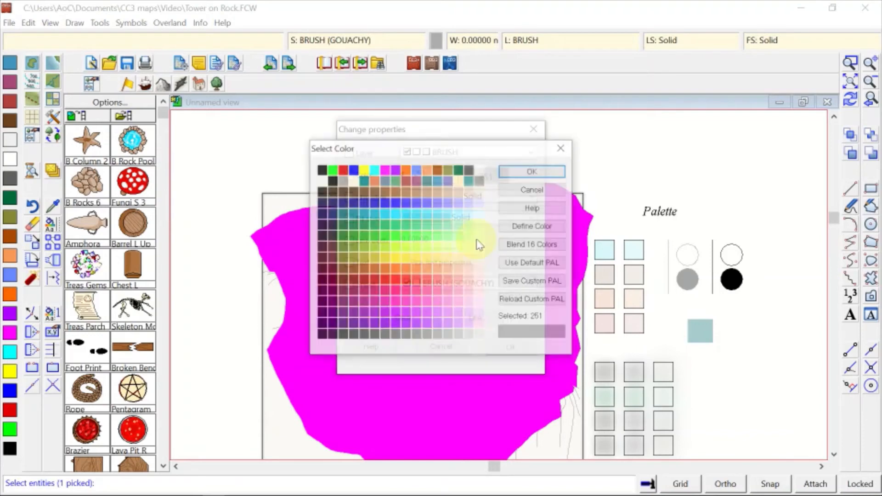
pyautogui.click(473, 335)
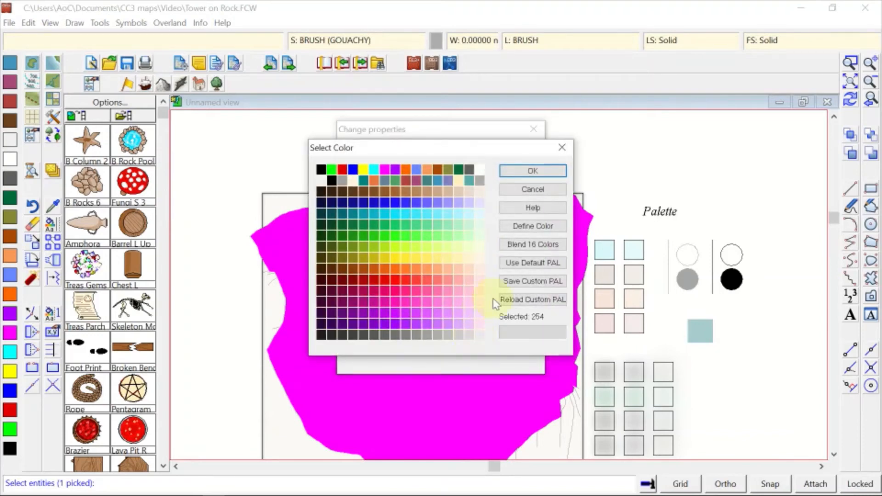
pyautogui.click(531, 170)
pyautogui.click(504, 354)
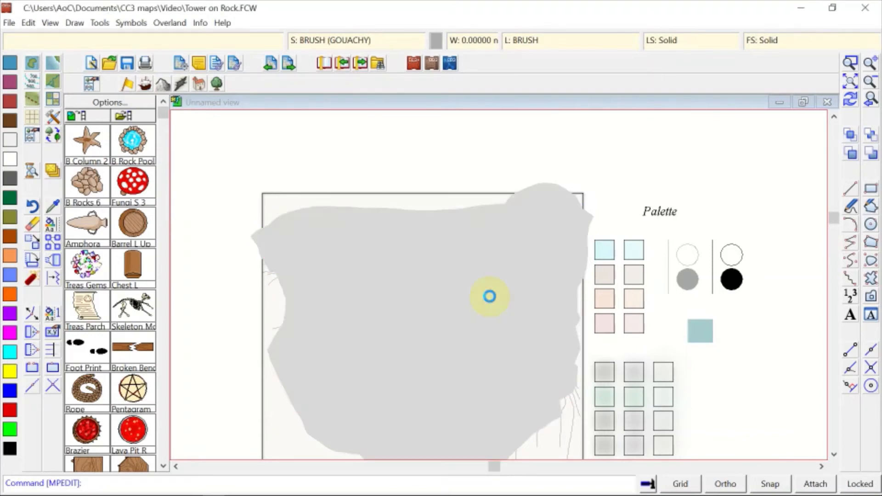
# Copy the current drawing properties from the black vertical line in the palette
pyautogui.scroll(-1, 490, 296)
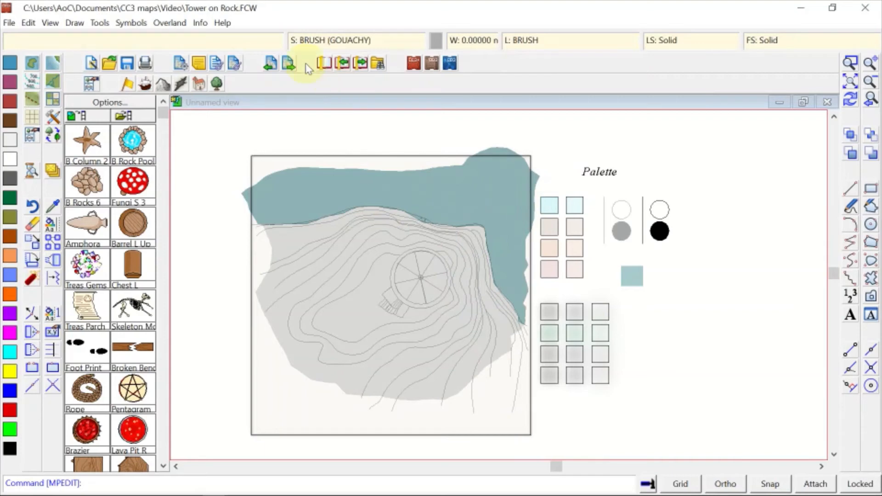
pyautogui.click(53, 206)
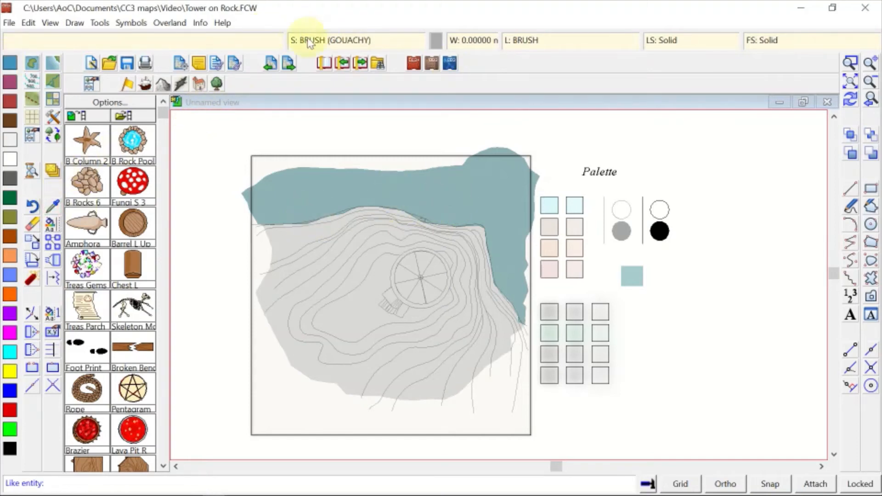
pyautogui.click(11, 141)
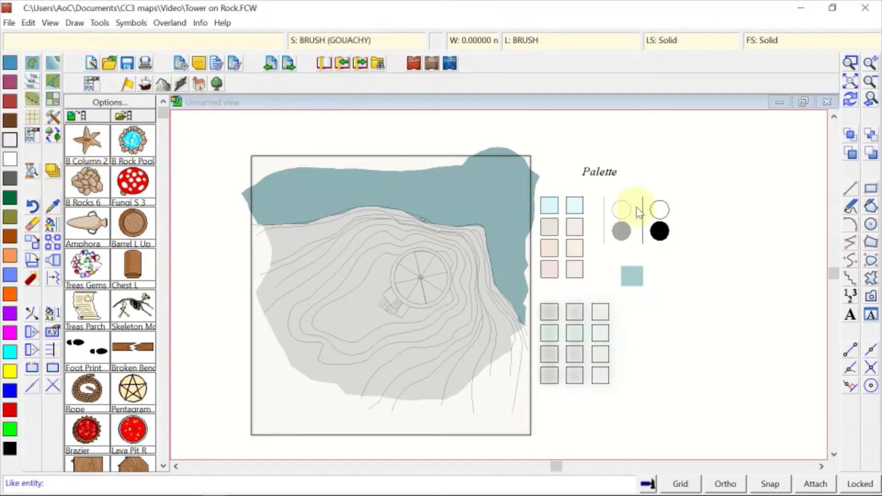
pyautogui.click(643, 224)
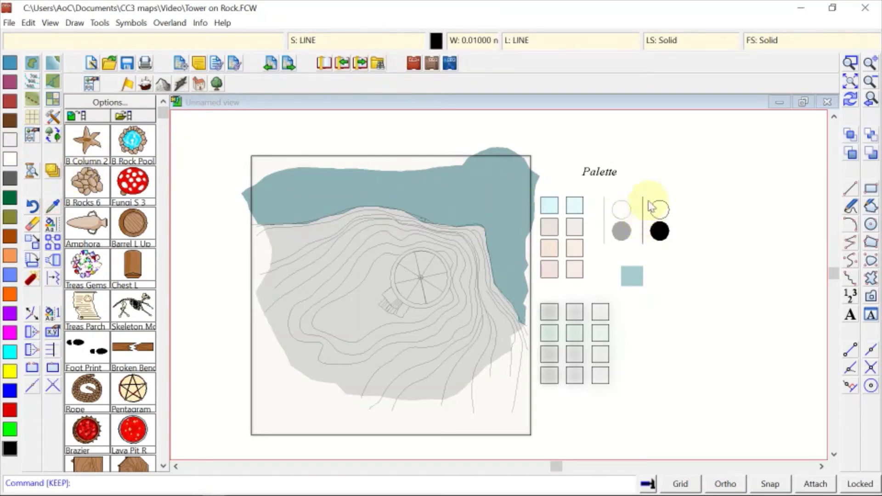
# Set the current drawing color to white, color number 16
pyautogui.click(9, 139)
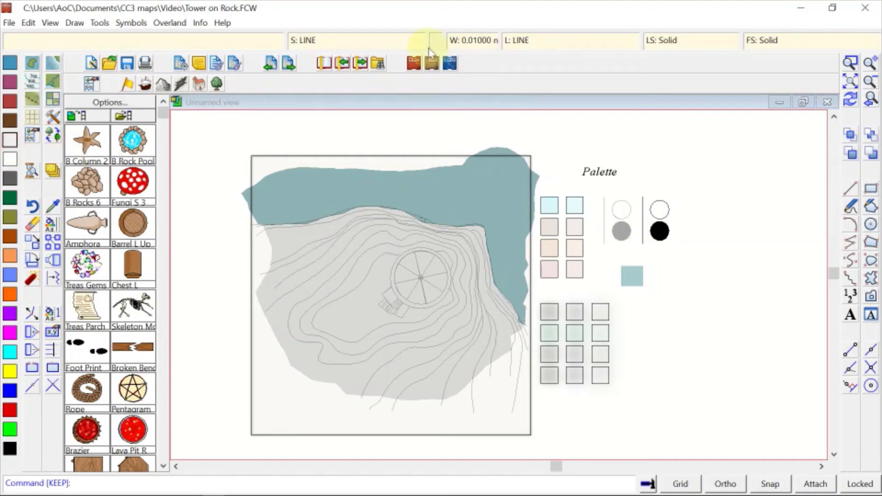
pyautogui.click(430, 40)
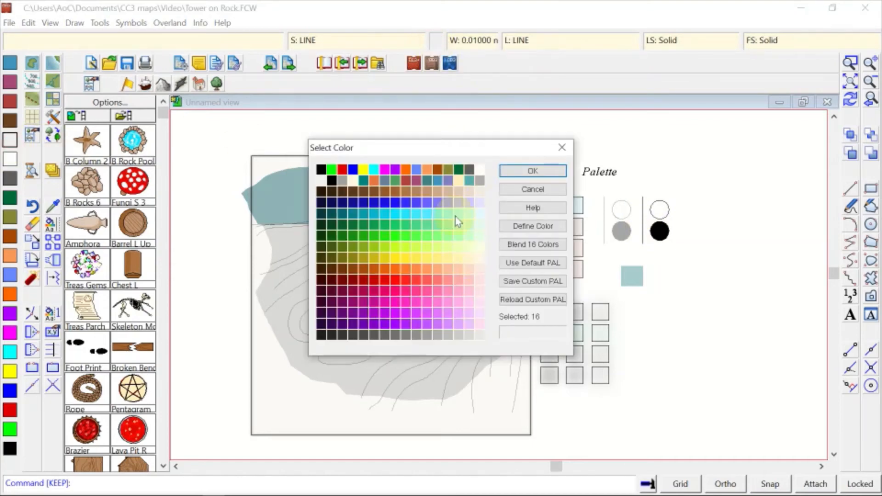
pyautogui.click(517, 173)
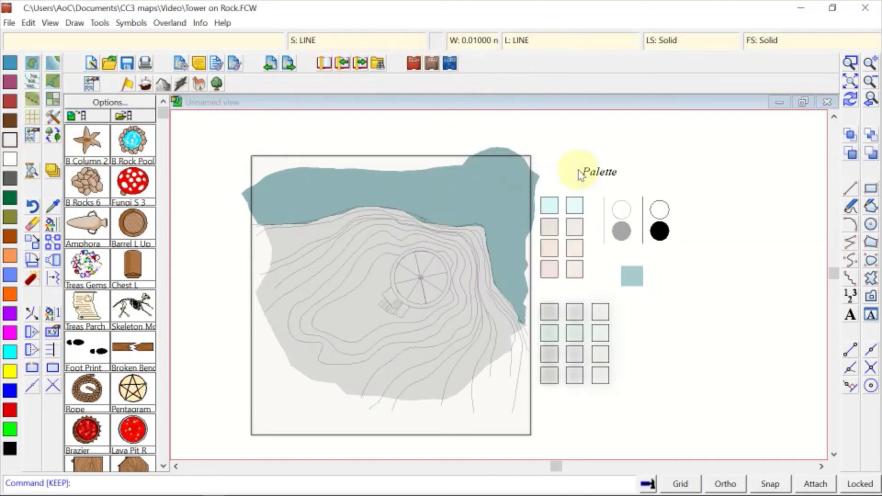
# Start the fractal path drawing tool on the LINE sheet and set the drawing color to black, color number 0
pyautogui.click(169, 23)
pyautogui.click(245, 139)
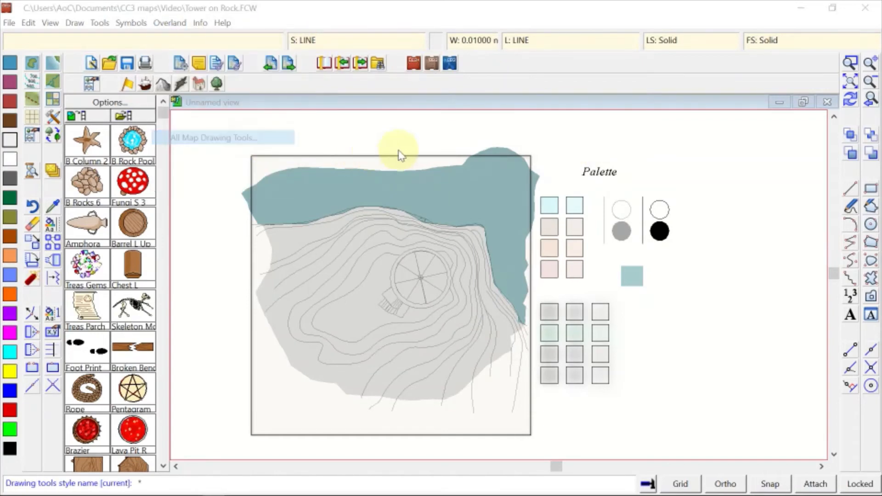
pyautogui.doubleClick(422, 153)
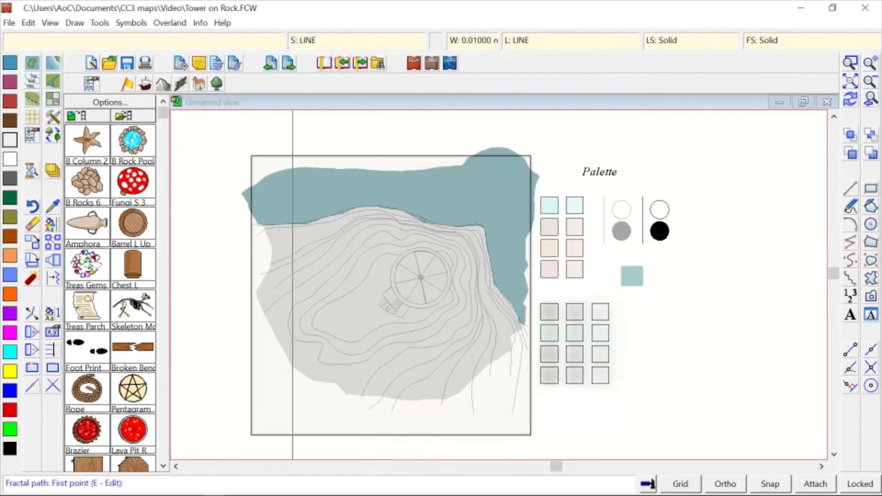
pyautogui.click(437, 40)
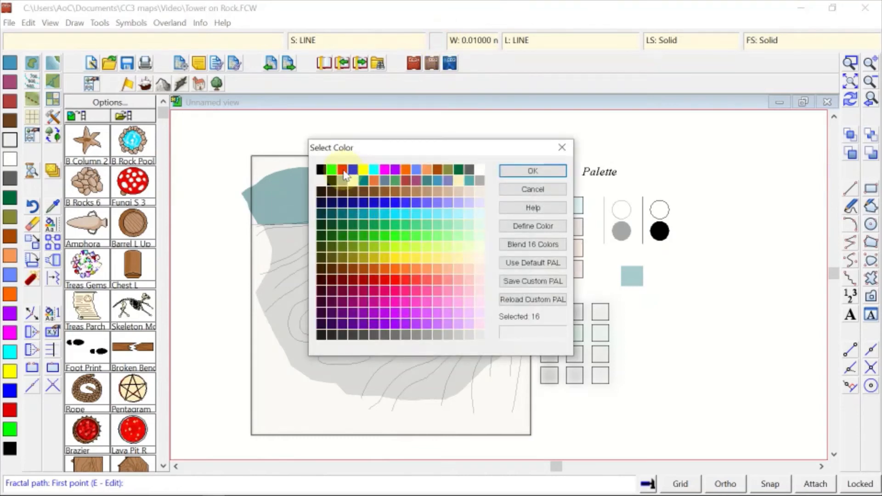
pyautogui.click(321, 170)
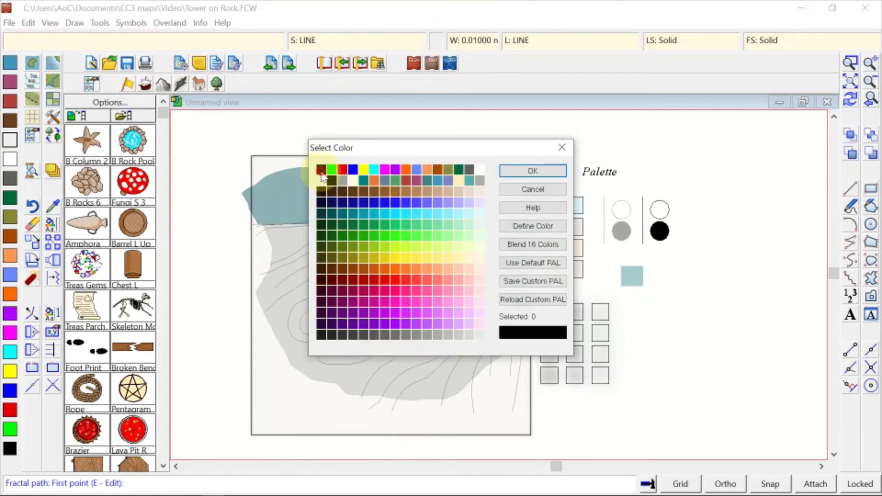
pyautogui.click(506, 170)
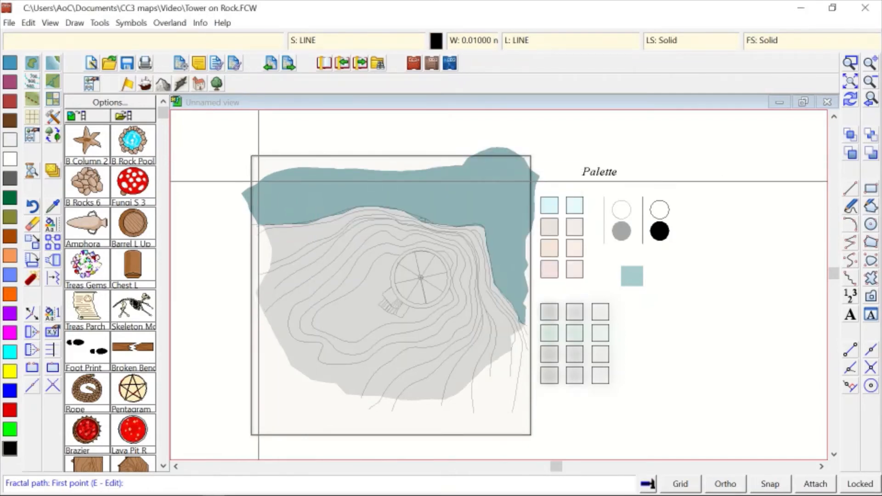
# Draw a jagged black mountain ridge line across the teal sky, from its left part to the frame's right edge
pyautogui.click(258, 181)
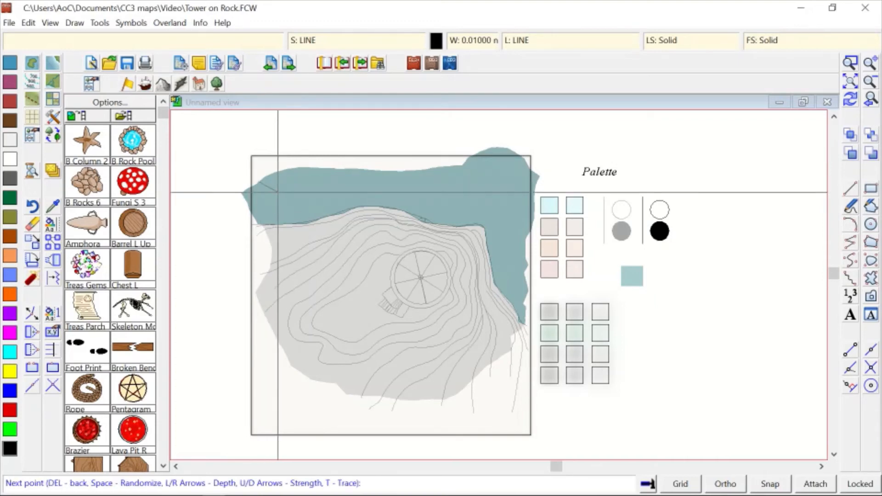
pyautogui.press('space')
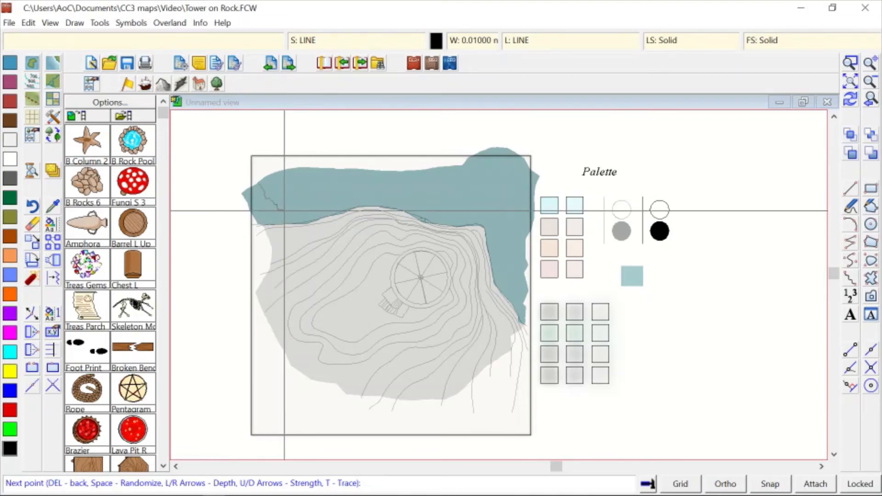
pyautogui.click(295, 221)
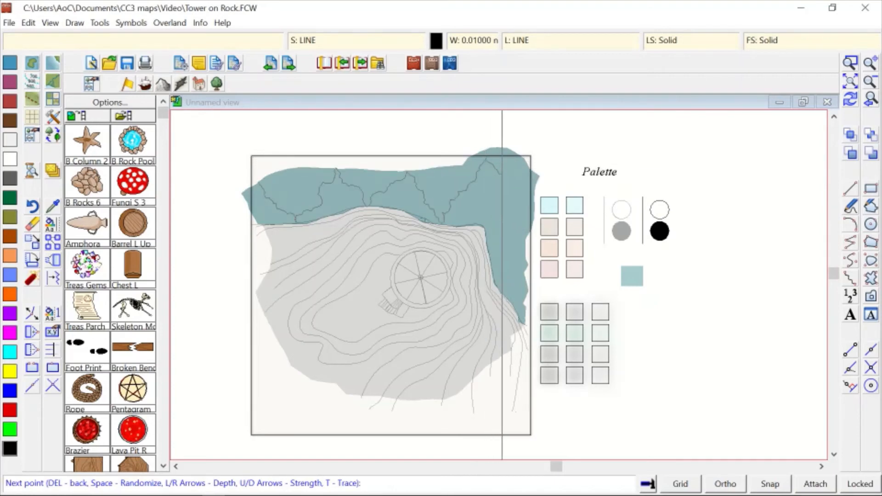
pyautogui.click(532, 201)
pyautogui.rightClick(532, 201)
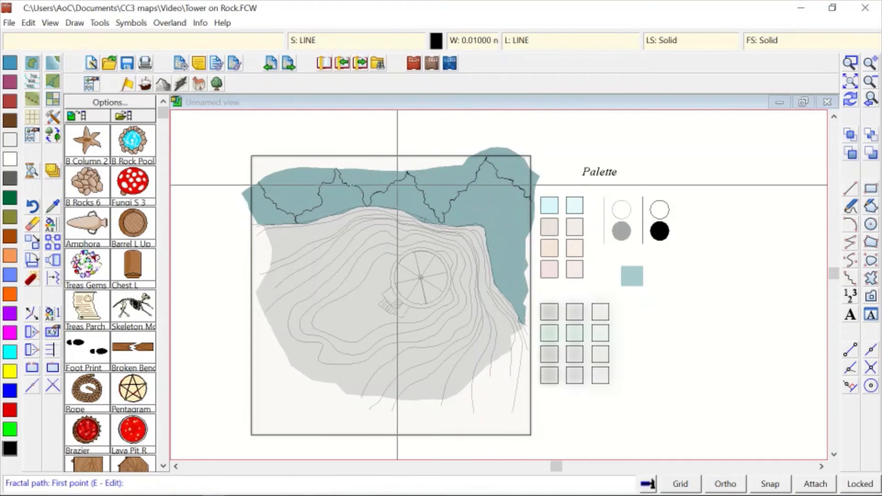
# Copy the drawing properties from the palette's teal gouache square and set the color to near-white, color number 255
pyautogui.click(52, 207)
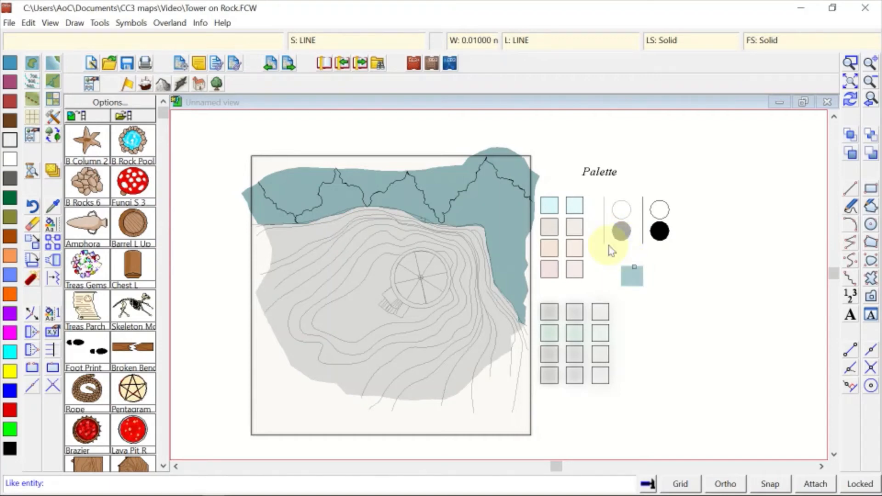
pyautogui.click(626, 266)
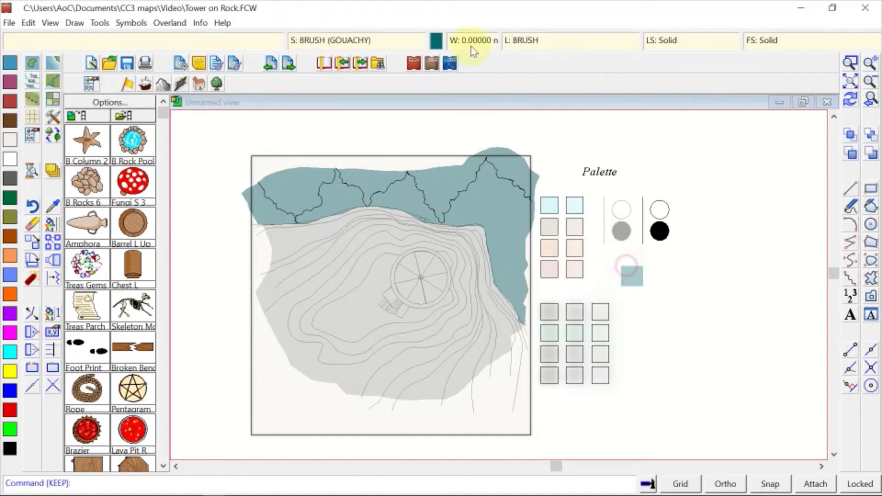
pyautogui.click(436, 41)
pyautogui.click(479, 334)
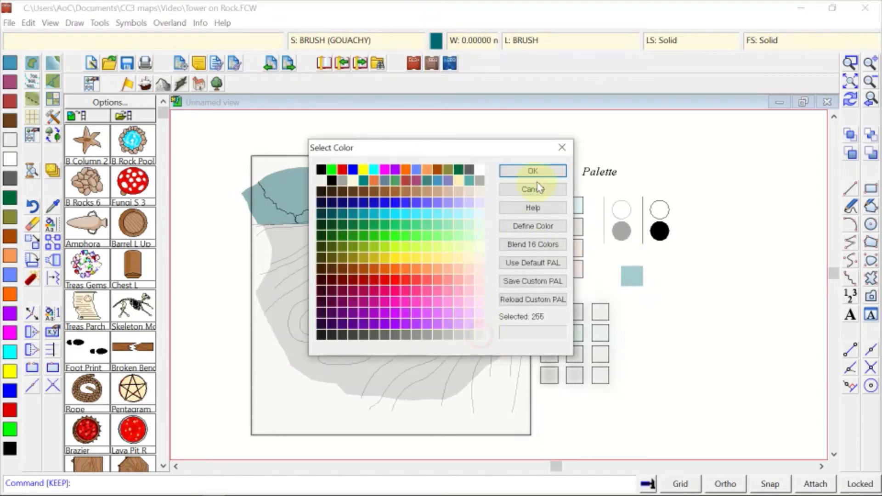
pyautogui.click(532, 171)
# Draw a small near-white fractal polygon on the BRUSH (GOUACHY) sheet, just below the first mountain peak in the sky
pyautogui.click(168, 23)
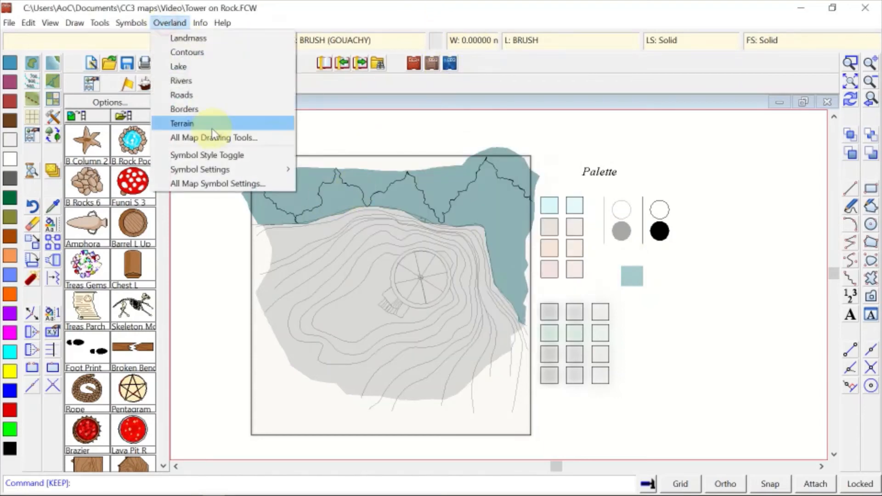
pyautogui.click(212, 136)
pyautogui.click(562, 150)
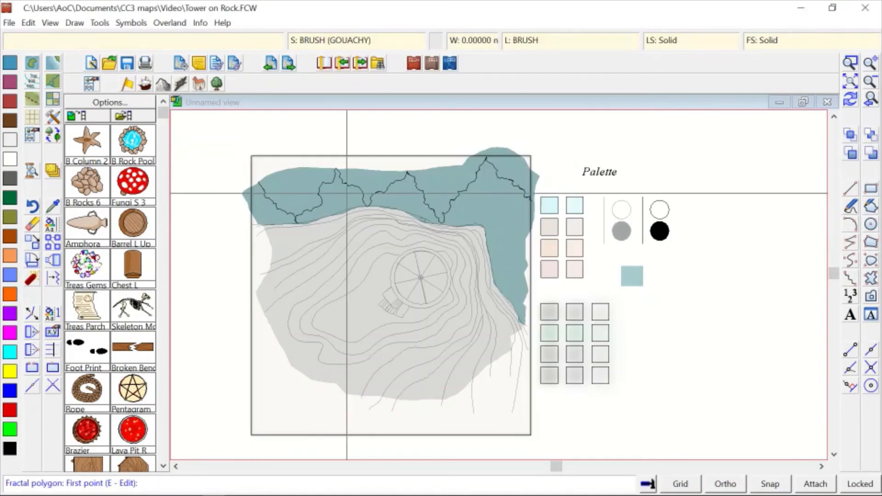
pyautogui.click(347, 192)
pyautogui.click(354, 199)
pyautogui.click(350, 200)
pyautogui.rightClick(379, 206)
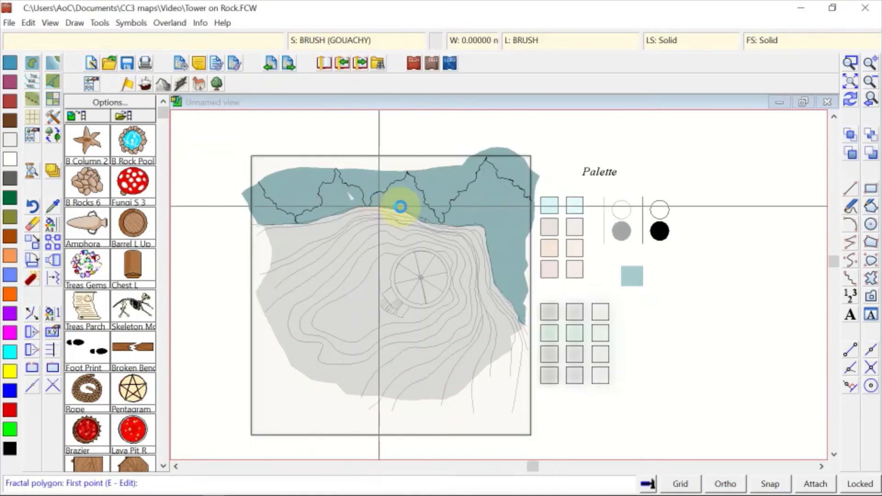
pyautogui.scroll(1, 400, 207)
pyautogui.scroll(1, 404, 206)
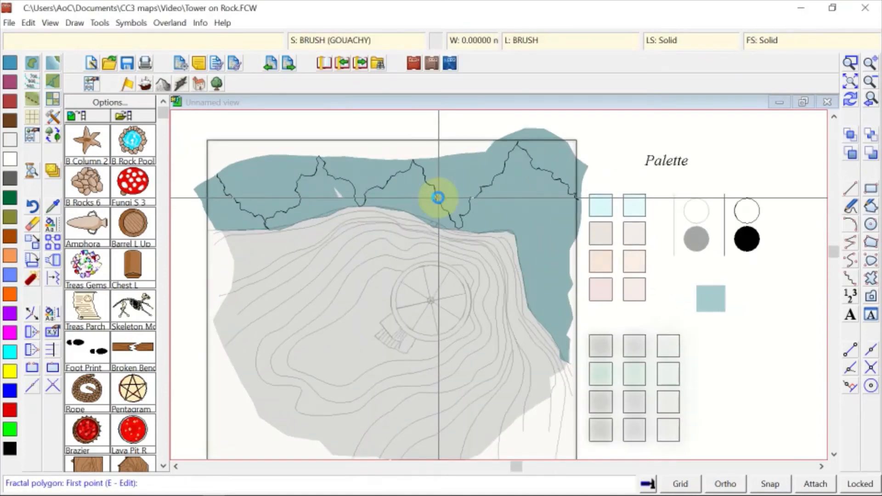
pyautogui.press('Escape')
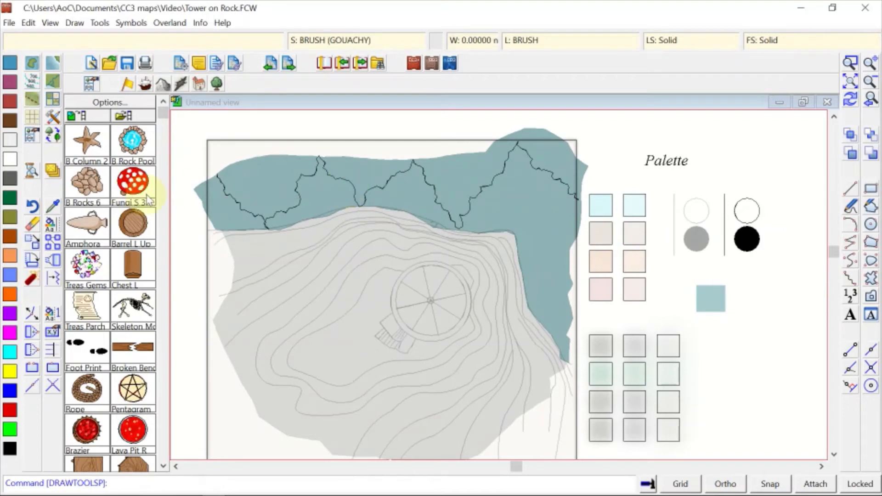
# Copy the SKETCH drawing properties from the palette's gray circle and set the color to near-white, color number 255
pyautogui.click(56, 207)
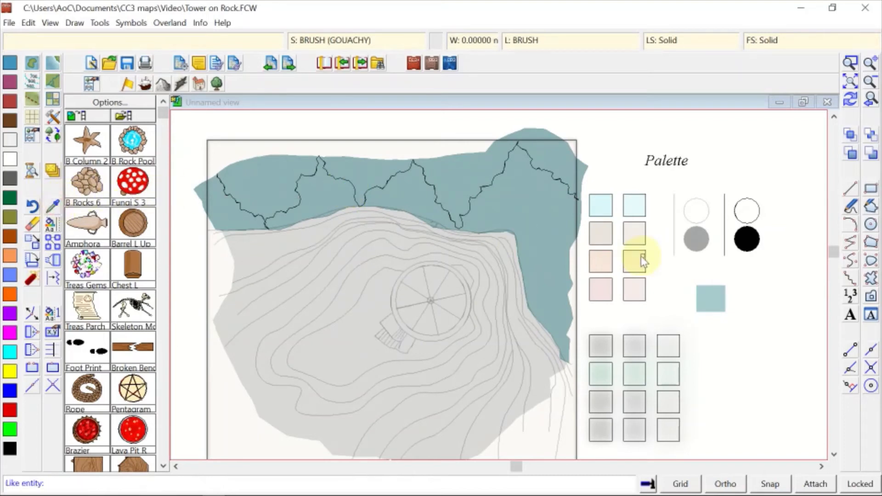
pyautogui.click(699, 252)
pyautogui.click(436, 41)
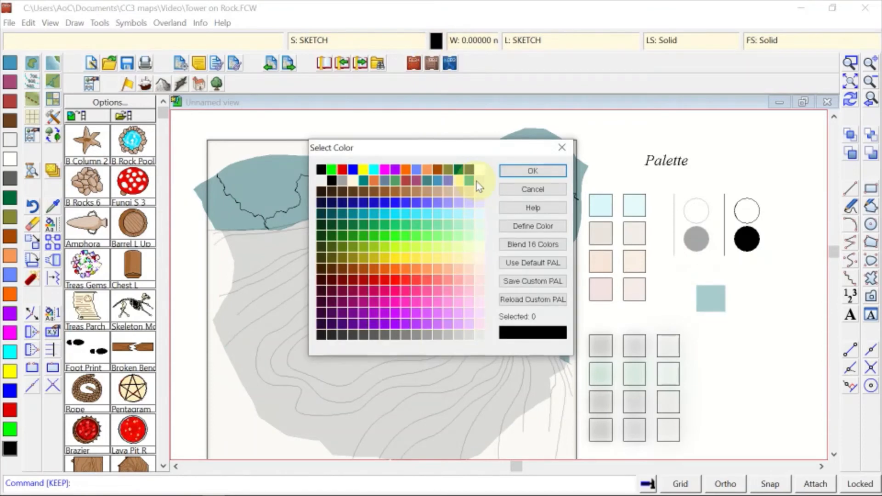
pyautogui.click(478, 182)
pyautogui.press('Return')
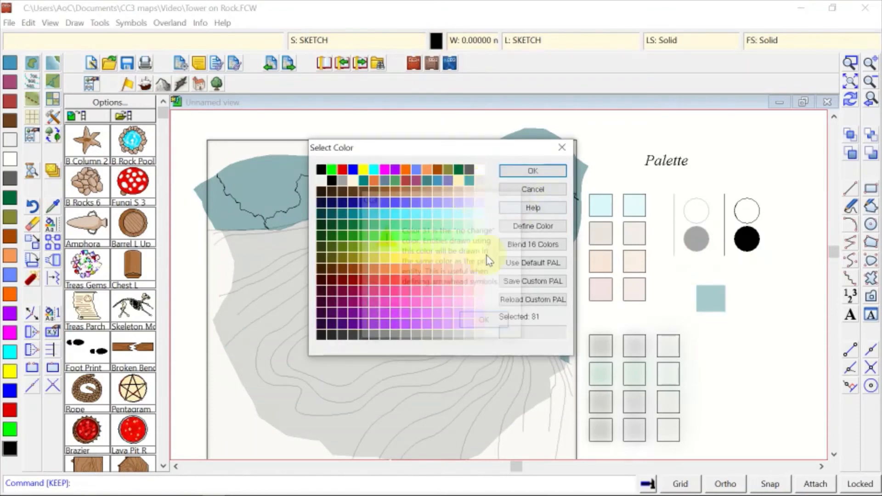
pyautogui.click(479, 340)
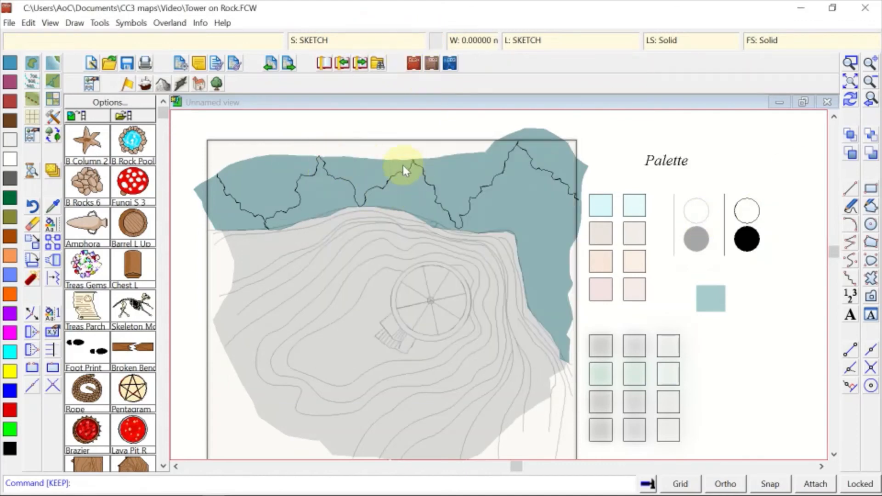
# Draw a small near-white fractal polygon on the SKETCH sheet at the left end of the mountain ridge line
pyautogui.click(175, 28)
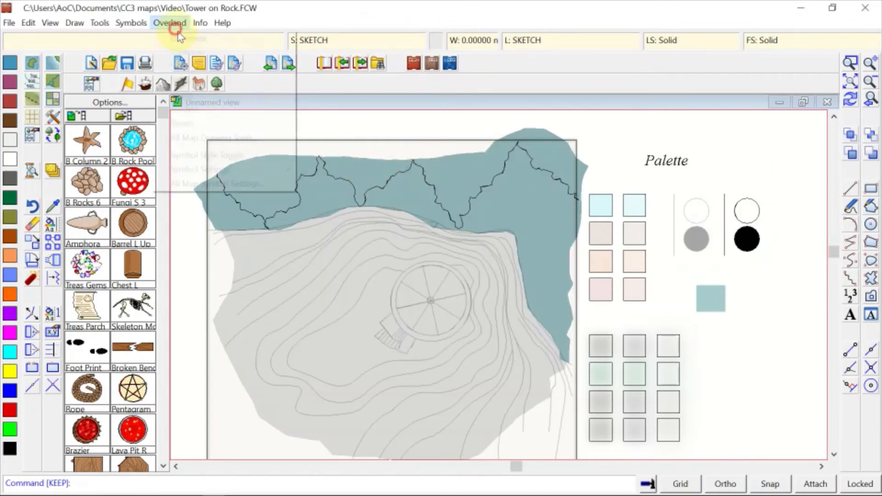
pyautogui.click(217, 124)
pyautogui.click(448, 151)
pyautogui.click(541, 152)
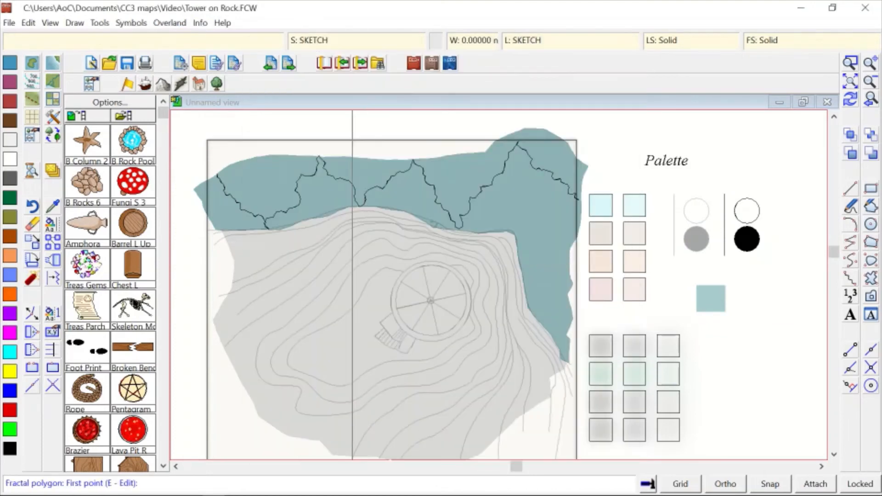
pyautogui.click(338, 43)
pyautogui.click(628, 74)
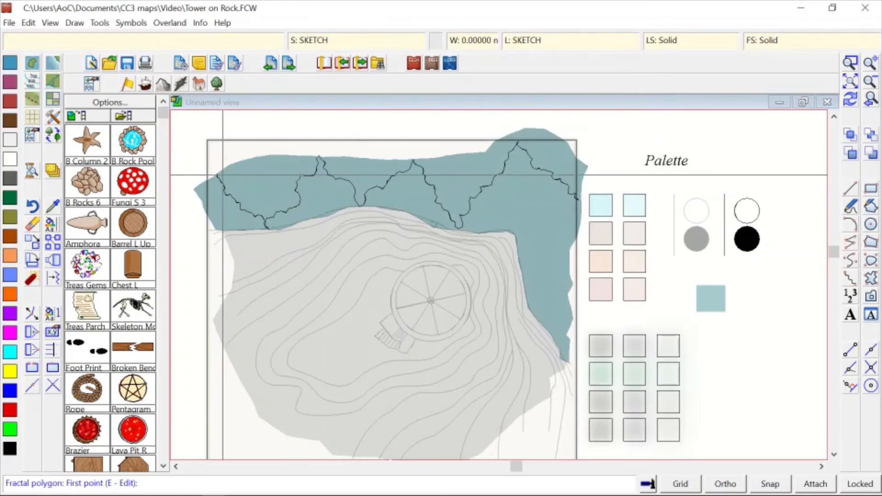
pyautogui.click(222, 181)
pyautogui.rightClick(291, 187)
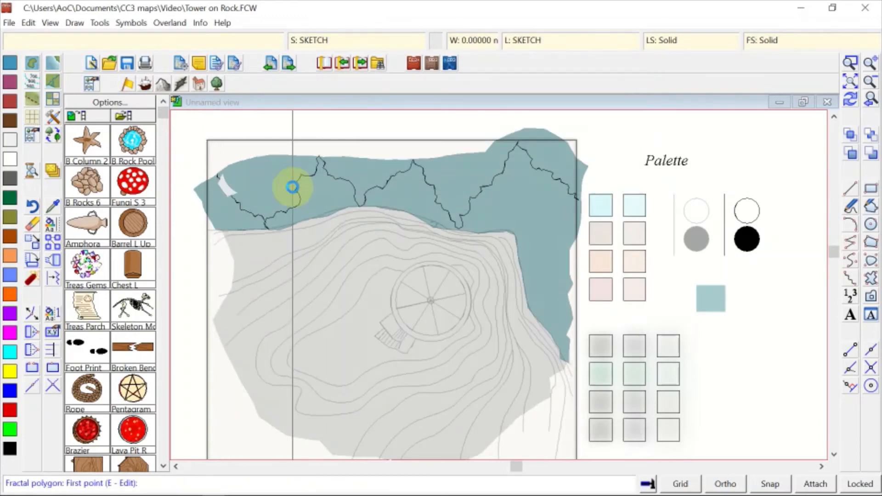
pyautogui.scroll(1, 308, 191)
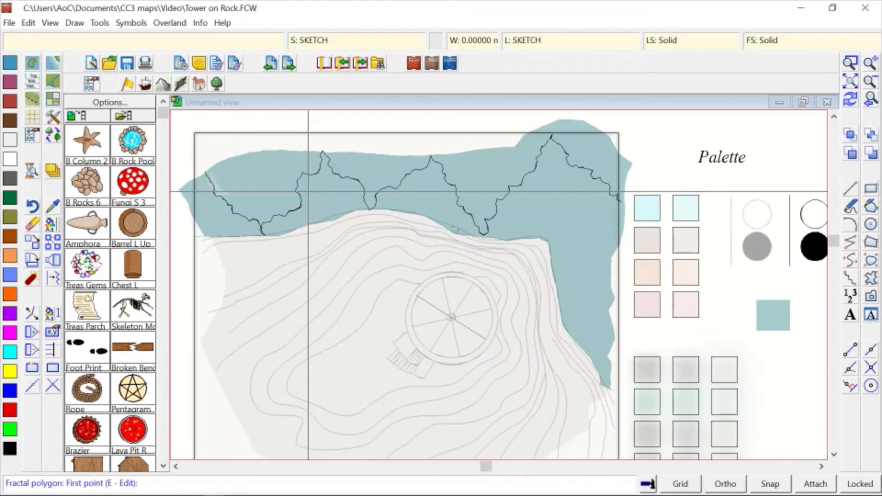
pyautogui.rightClick(306, 188)
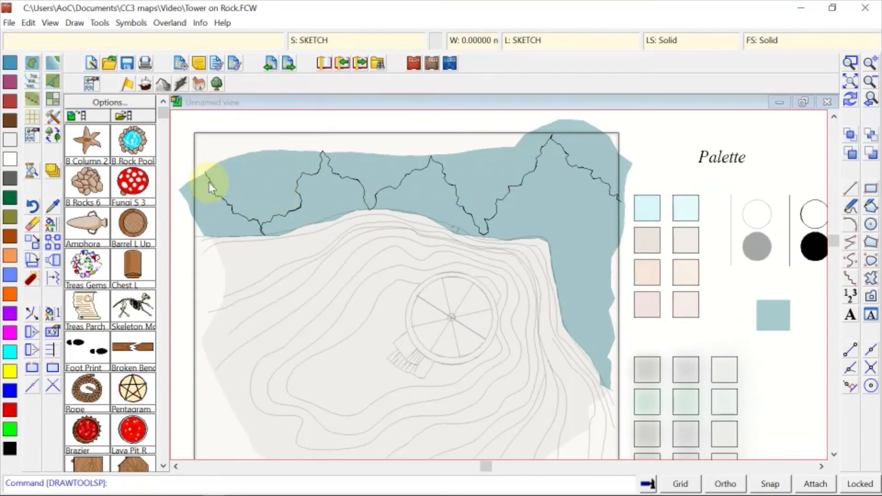
# Start a new fractal polygon at the ridge line's left end and trace the ridge line to its right end
pyautogui.click(170, 23)
pyautogui.click(213, 137)
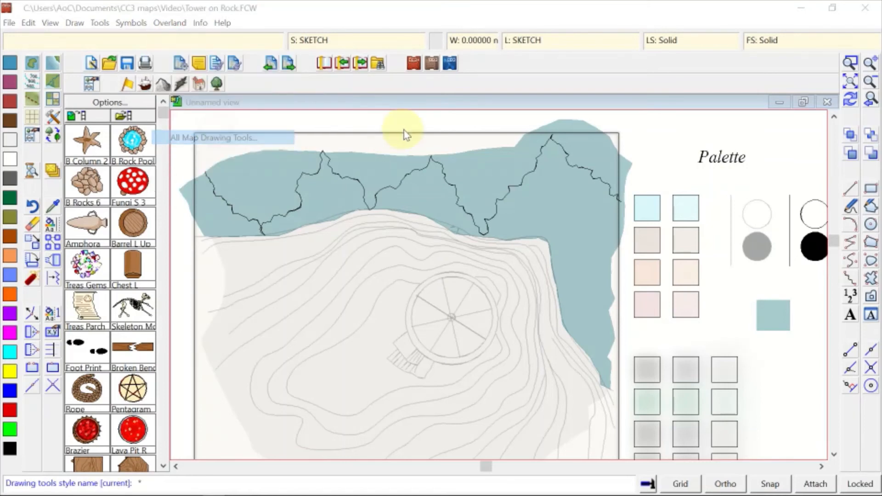
pyautogui.doubleClick(524, 145)
pyautogui.click(204, 174)
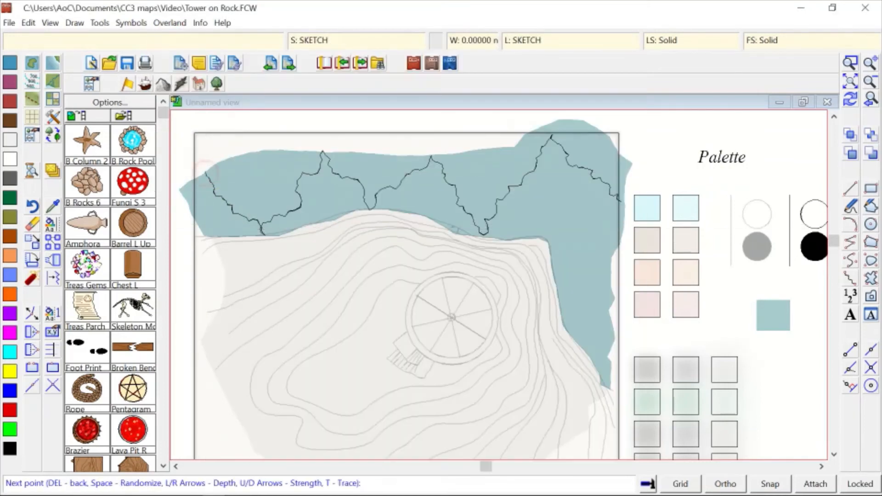
pyautogui.press('t')
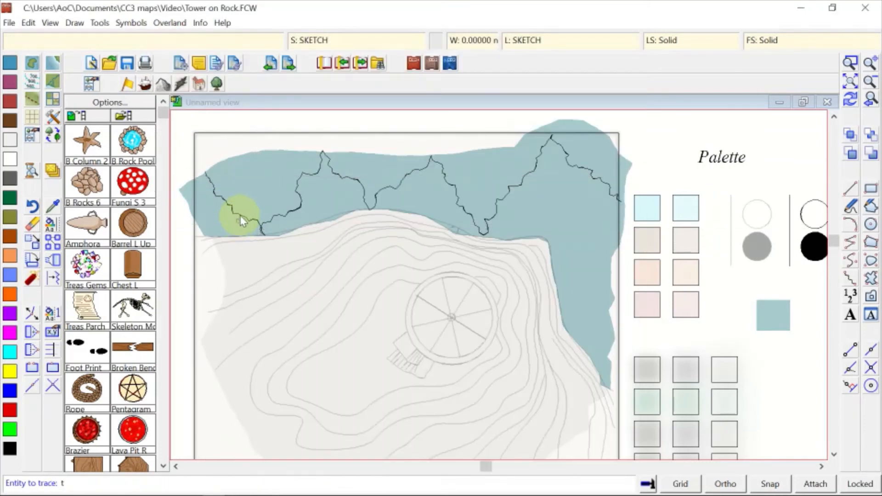
pyautogui.click(240, 220)
pyautogui.click(207, 171)
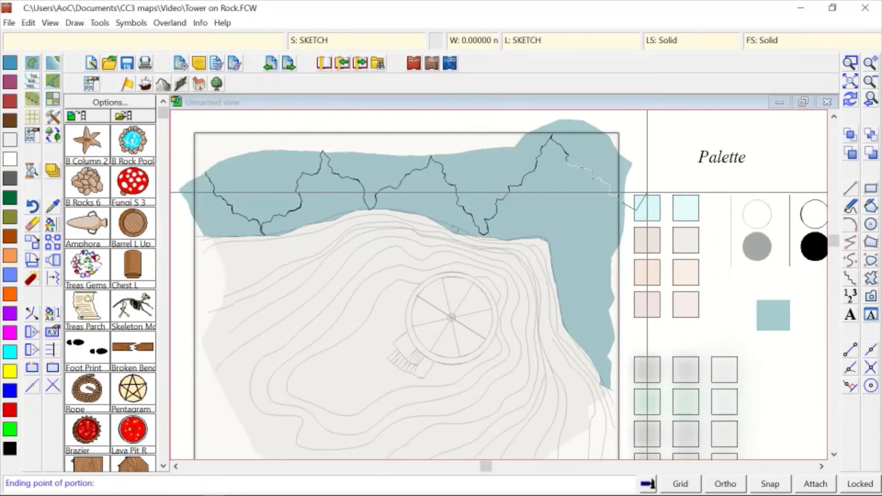
pyautogui.click(617, 194)
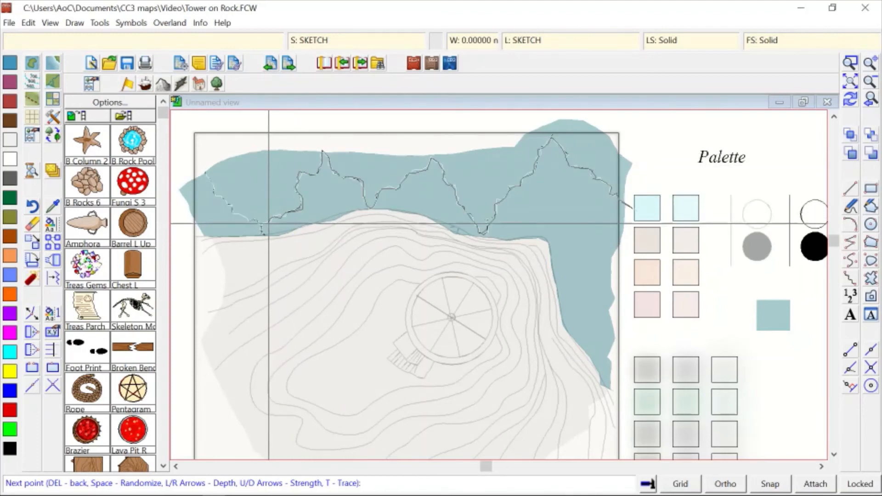
# Complete the near-white polygon with return points close along the ridge line, back to its starting point
pyautogui.click(255, 223)
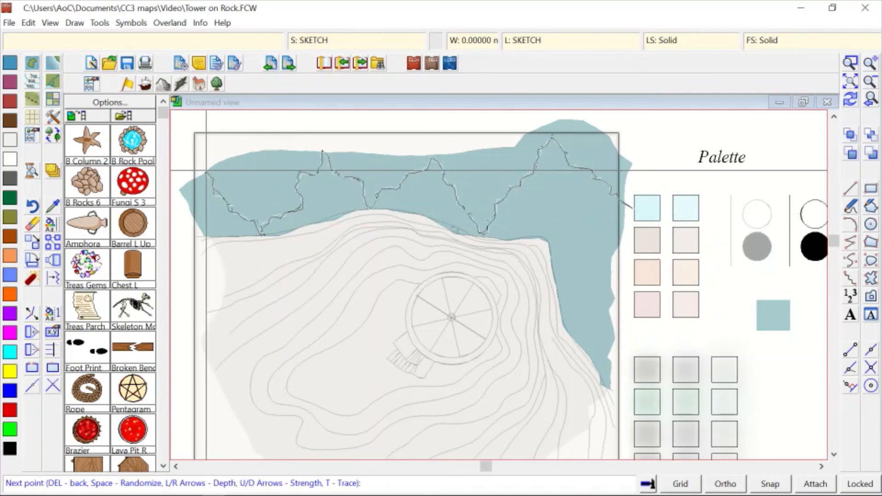
pyautogui.click(207, 171)
pyautogui.rightClick(222, 174)
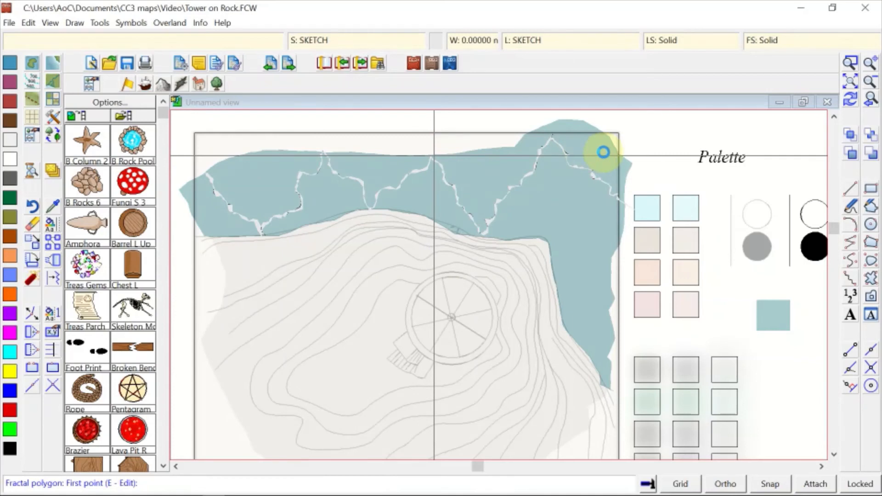
pyautogui.scroll(1, 433, 157)
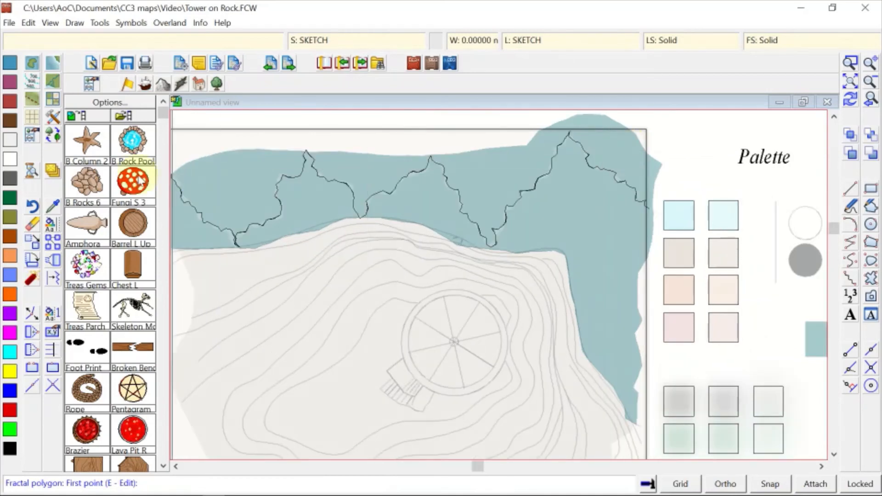
# Select the mountain ridge line and the polygon traced along it, and change their color to white, number 15
pyautogui.click(198, 226)
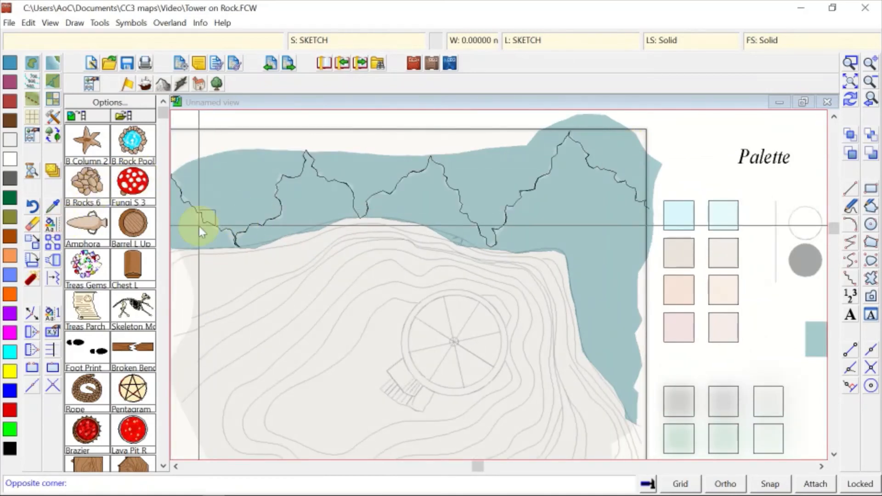
pyautogui.click(251, 177)
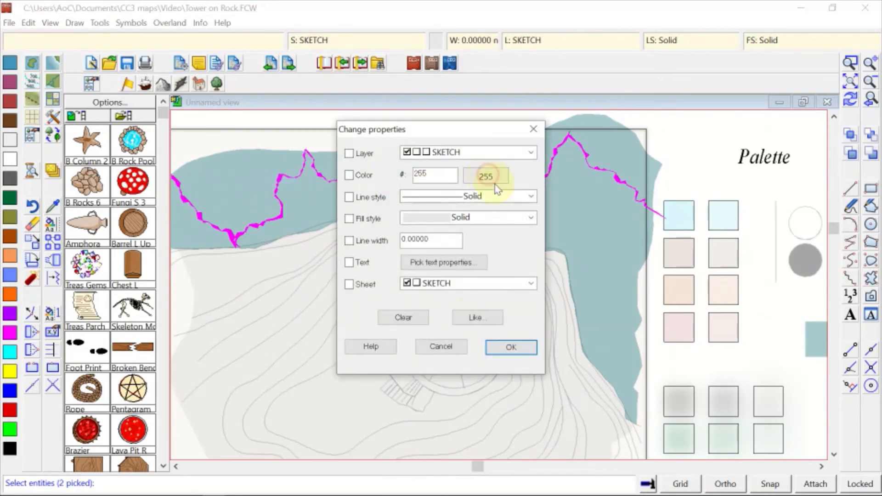
pyautogui.click(495, 184)
pyautogui.click(530, 172)
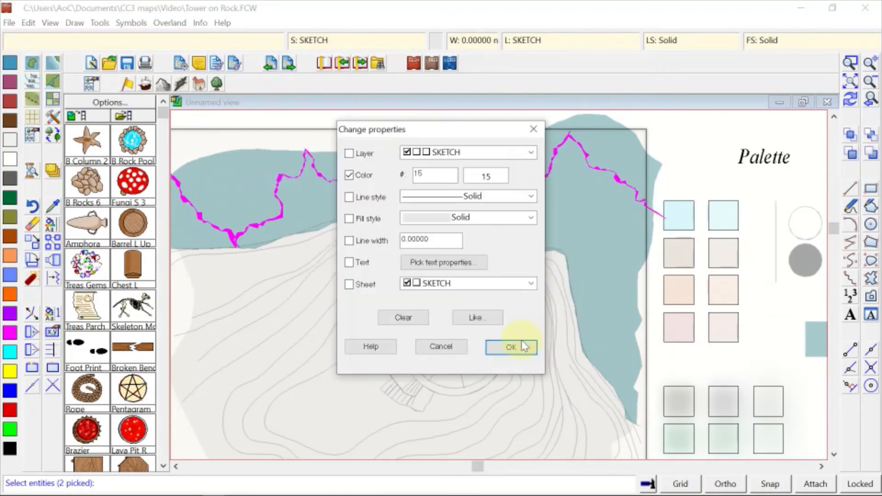
pyautogui.scroll(-1, 550, 258)
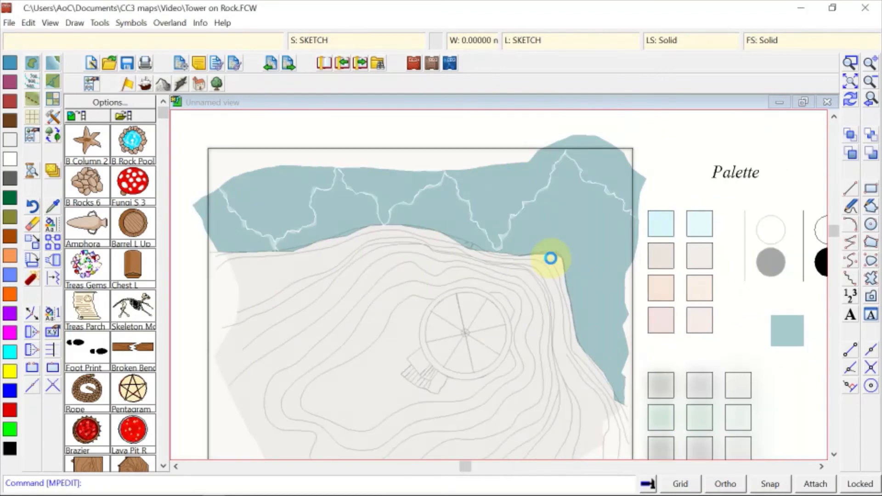
pyautogui.scroll(-1, 550, 259)
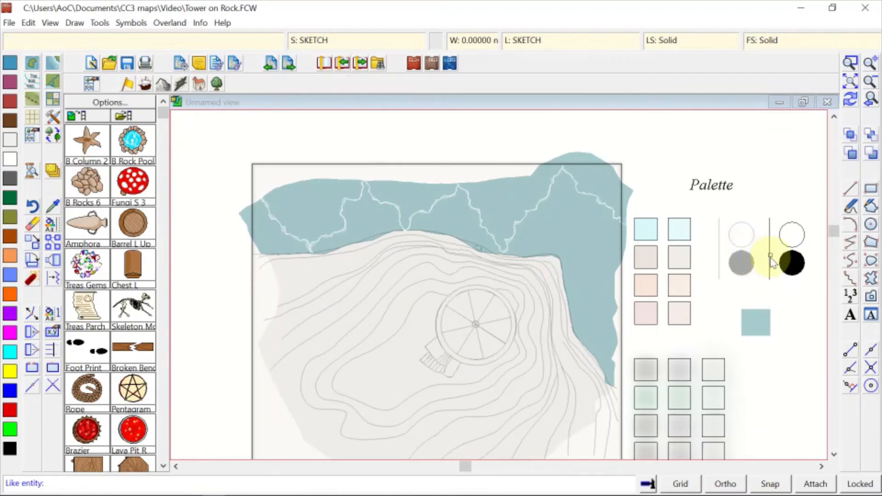
# Draw a second black fractal path on the LINE sheet, zigzagging across the sky from its left edge to the right-hand strip
pyautogui.click(169, 22)
pyautogui.click(211, 136)
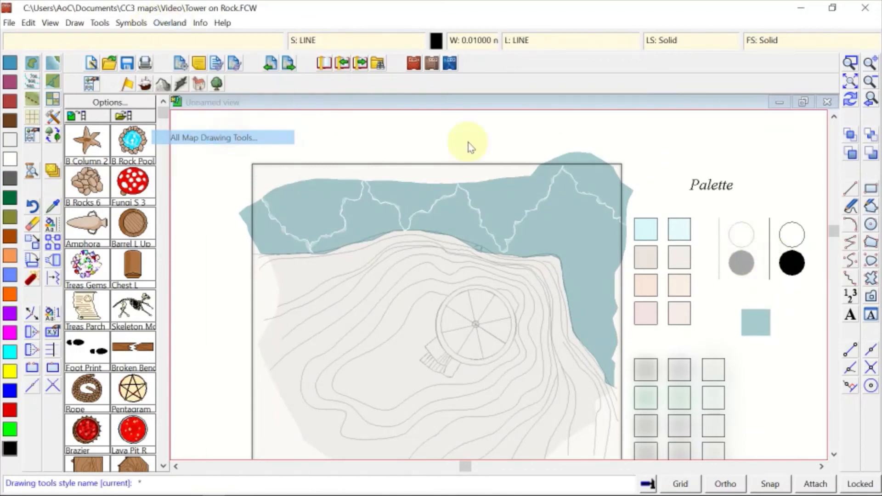
pyautogui.click(433, 155)
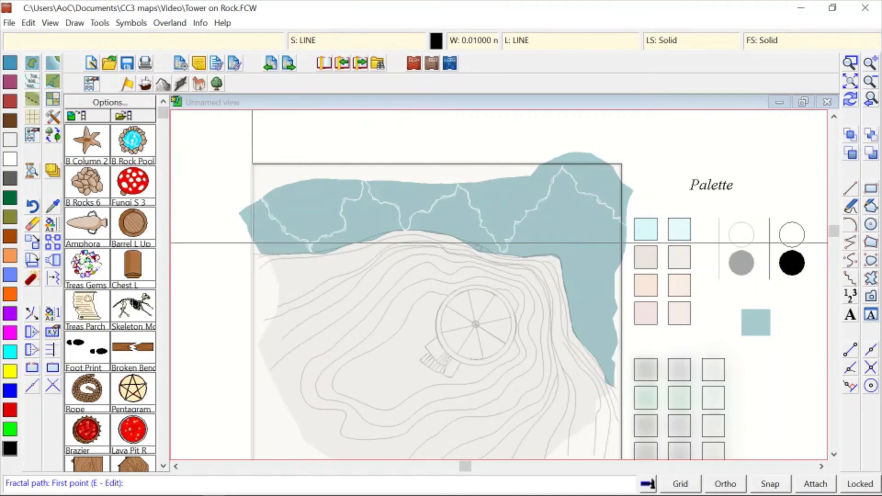
pyautogui.click(286, 222)
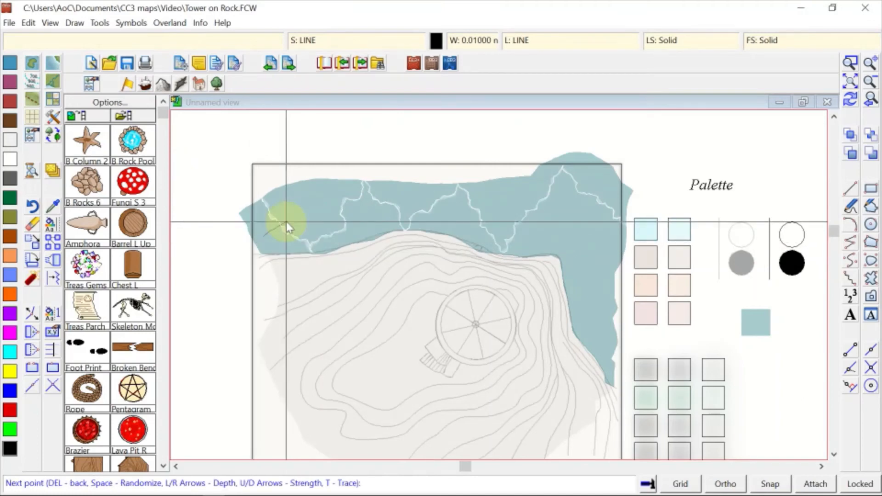
pyautogui.press('Up')
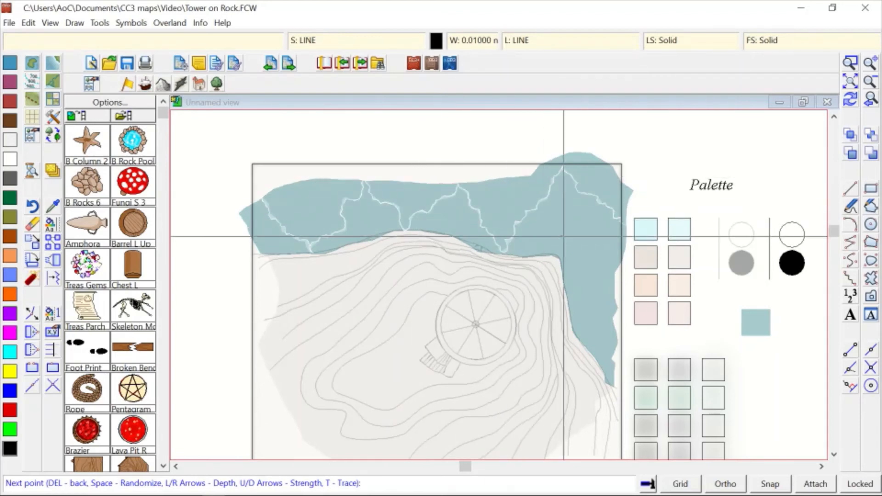
pyautogui.rightClick(171, 204)
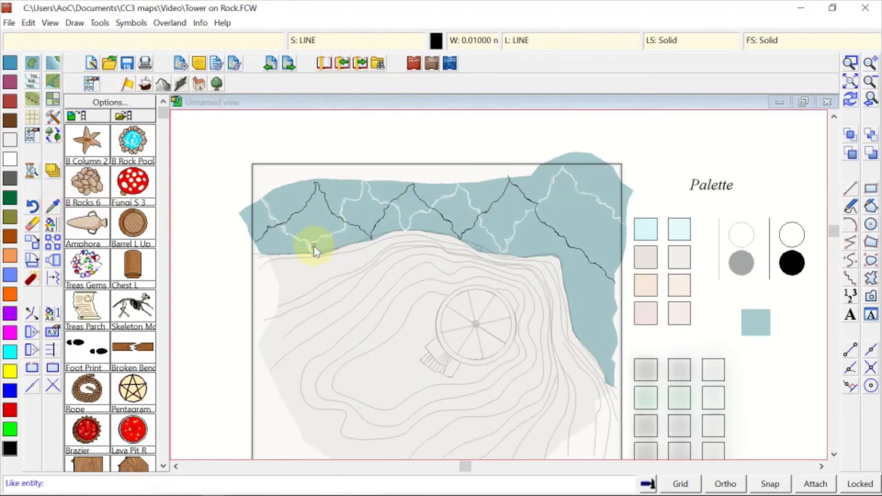
# Draw a white fractal polygon on the SKETCH sheet by tracing the second ridge line and returning close along it to the start
pyautogui.click(170, 23)
pyautogui.click(216, 137)
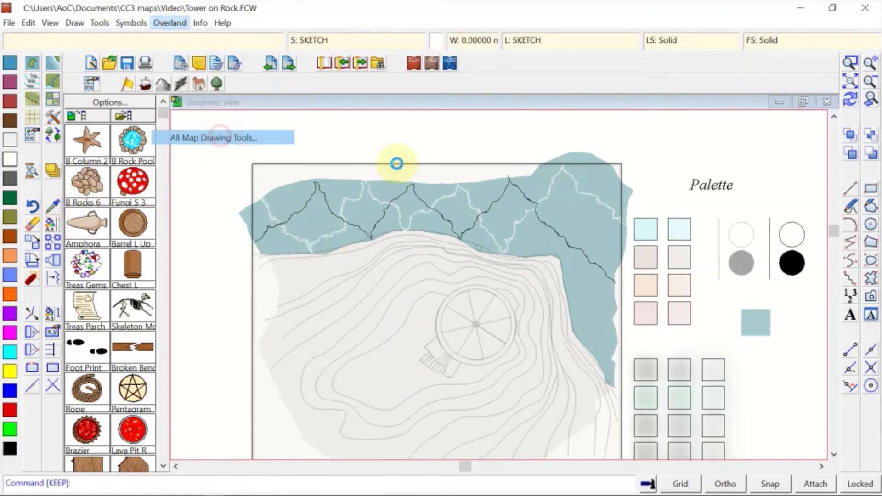
pyautogui.doubleClick(532, 153)
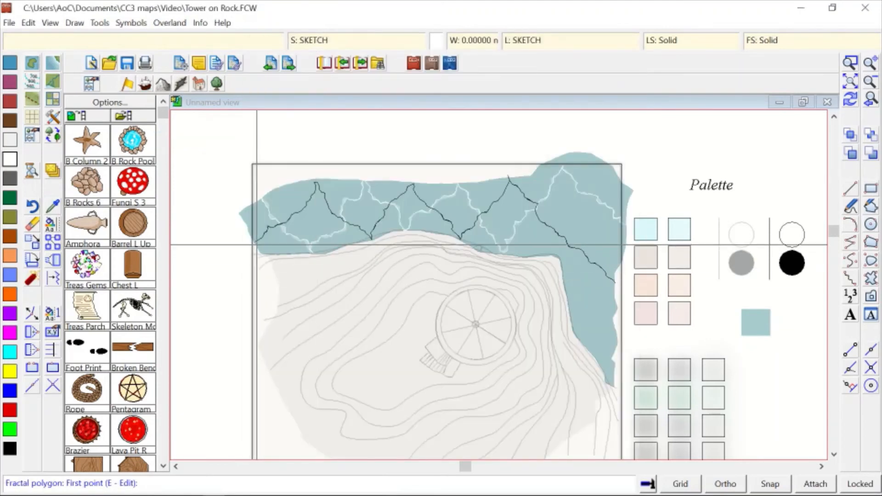
pyautogui.click(263, 230)
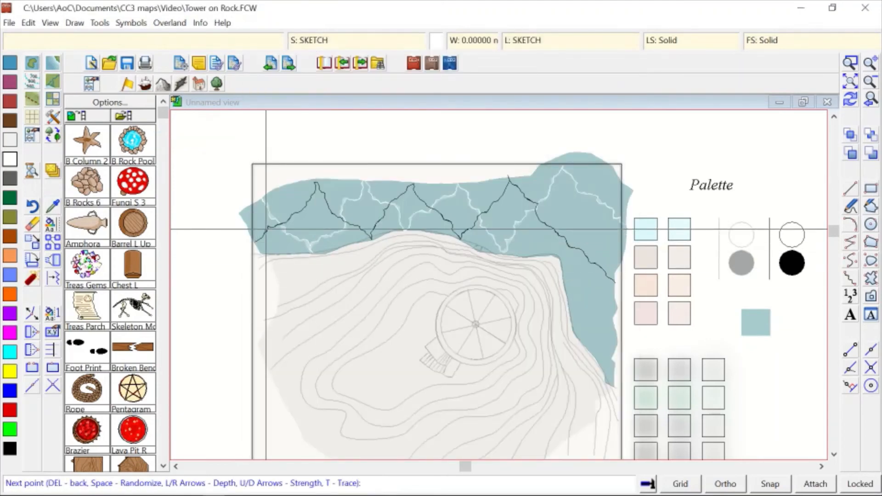
pyautogui.press('t')
pyautogui.click(262, 237)
pyautogui.click(254, 242)
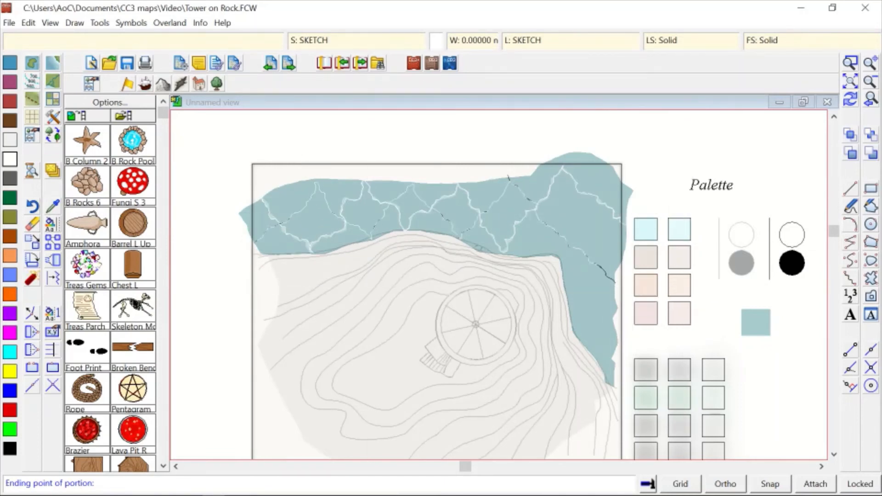
pyautogui.click(609, 288)
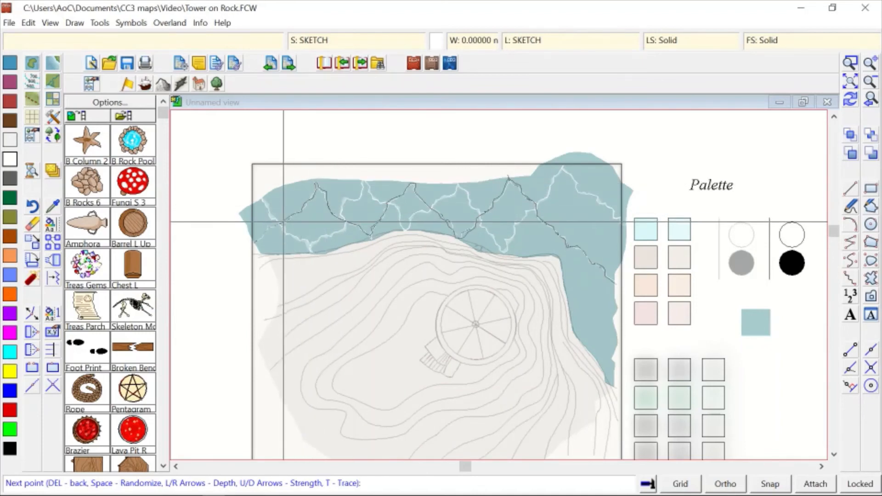
pyautogui.rightClick(266, 238)
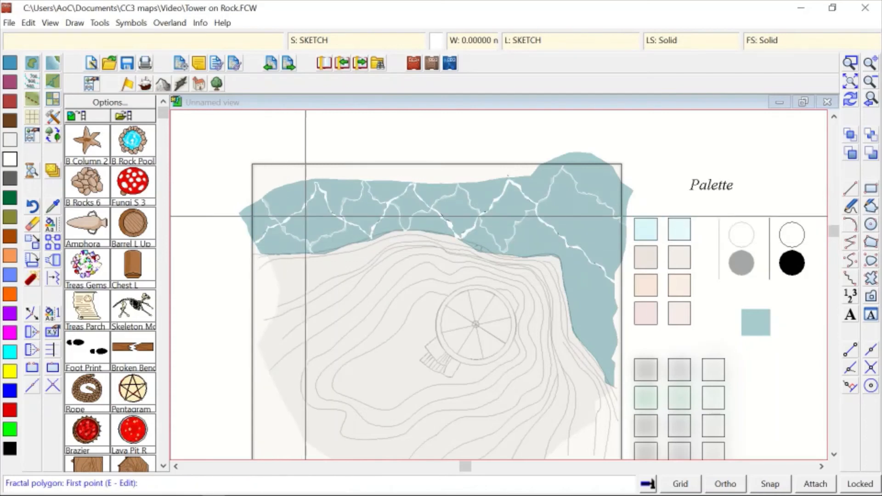
# Select the second ridge line and its traced polygon, and change their color to white, number 15
pyautogui.click(300, 206)
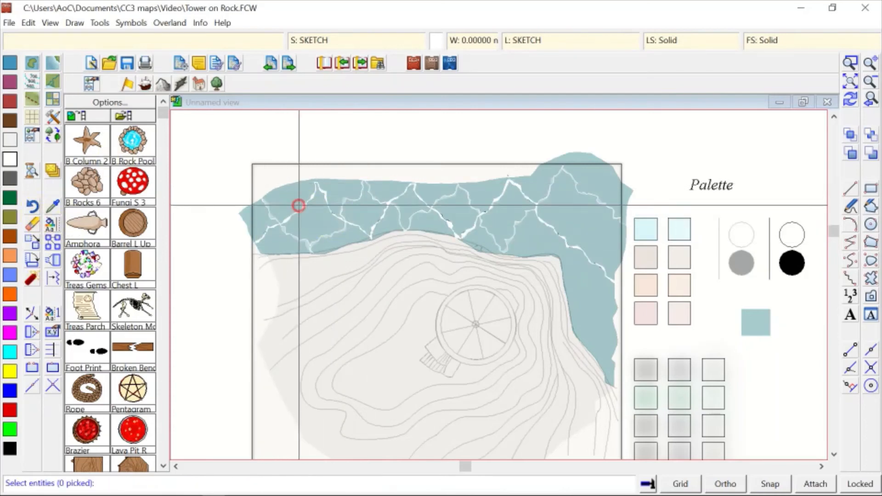
pyautogui.rightClick(318, 221)
pyautogui.click(319, 221)
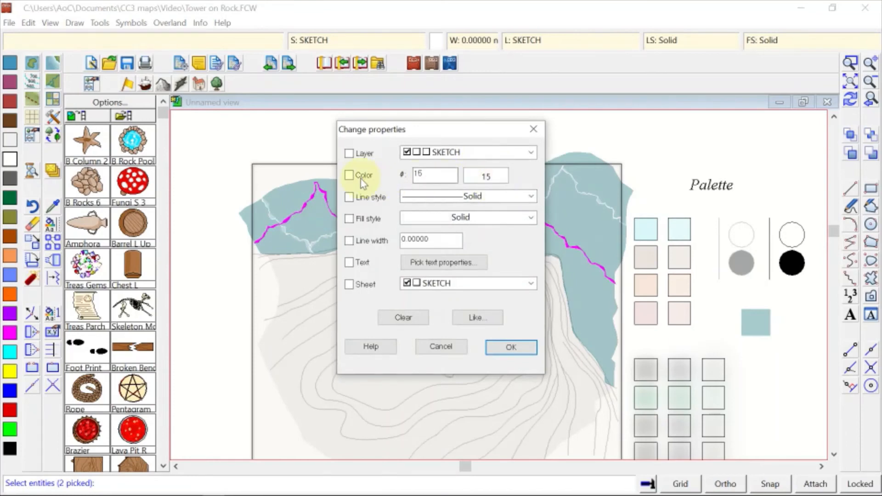
pyautogui.click(519, 352)
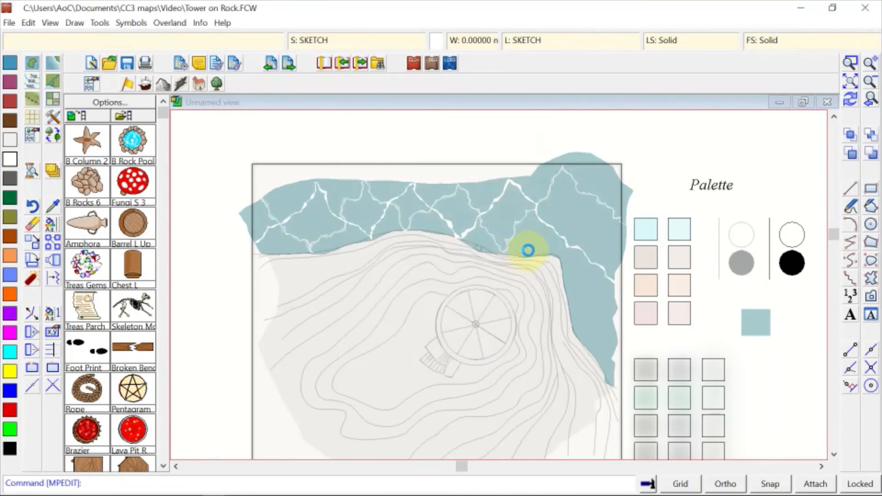
pyautogui.scroll(-1, 531, 248)
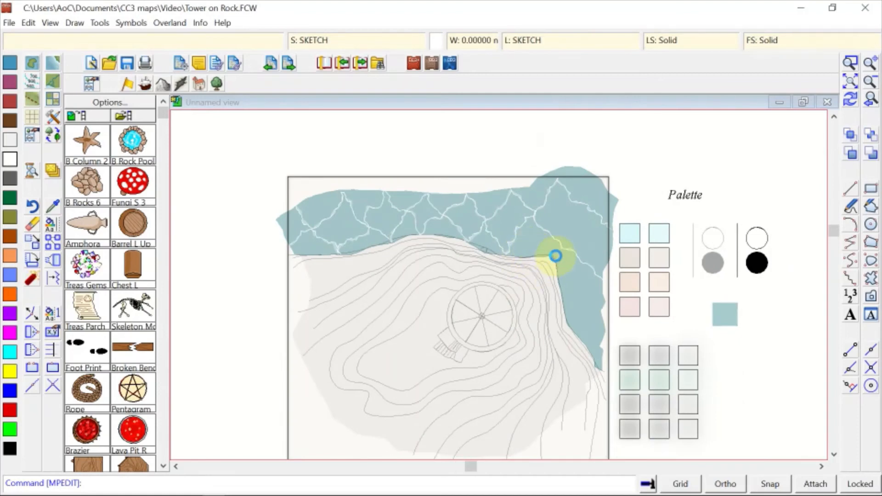
# Draw a black fractal path on the LINE sheet in the sky's right-hand strip, from beside the rock up to the map's right border
pyautogui.scroll(1, 561, 256)
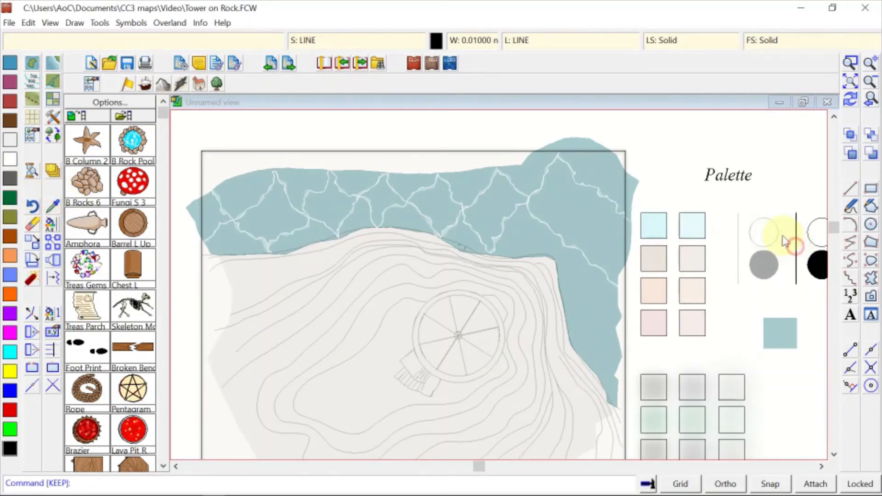
pyautogui.click(182, 24)
pyautogui.click(257, 135)
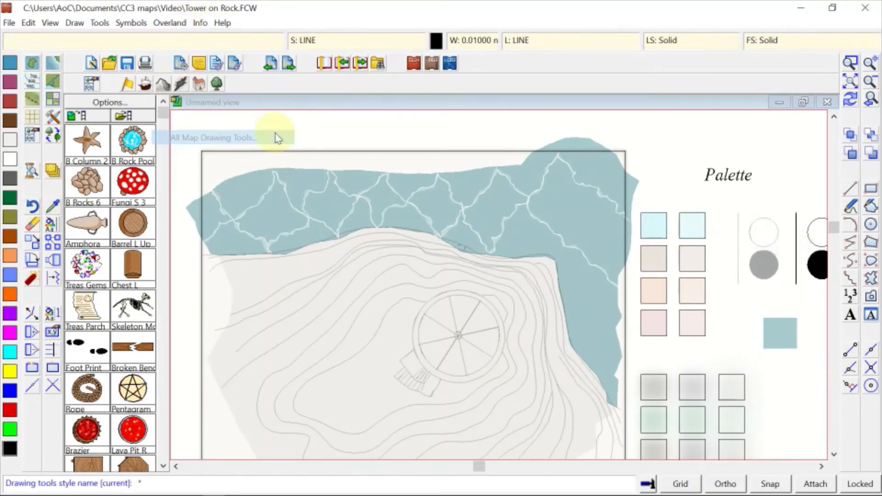
pyautogui.doubleClick(437, 147)
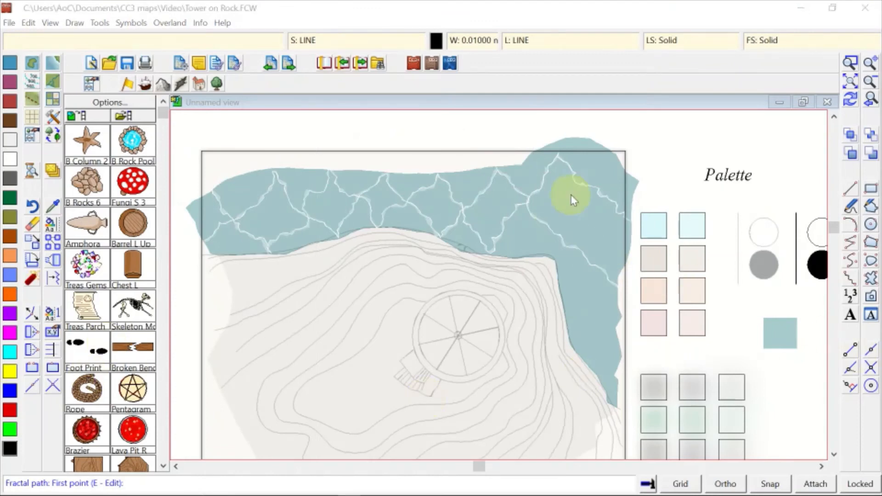
pyautogui.click(389, 16)
pyautogui.click(170, 23)
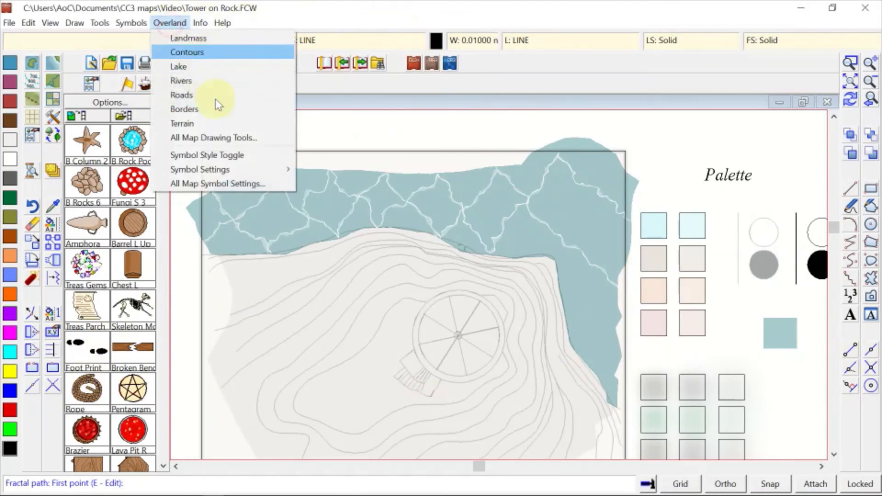
pyautogui.click(247, 136)
pyautogui.click(440, 154)
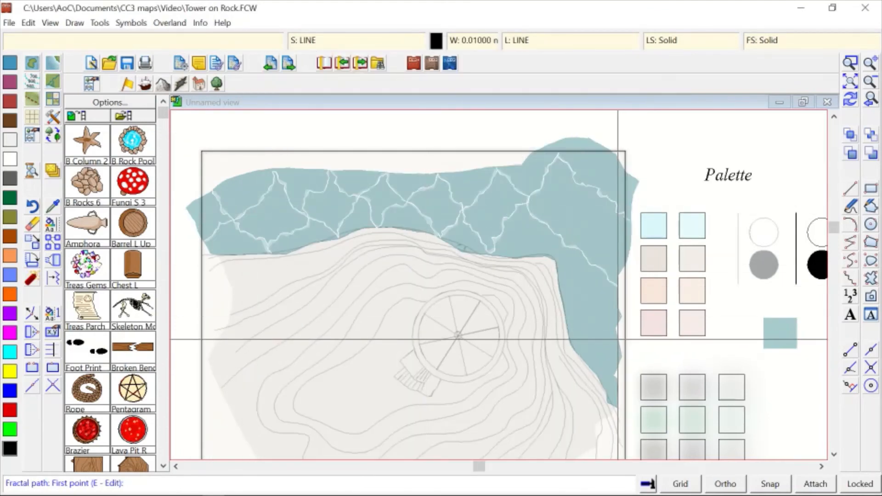
pyautogui.click(616, 335)
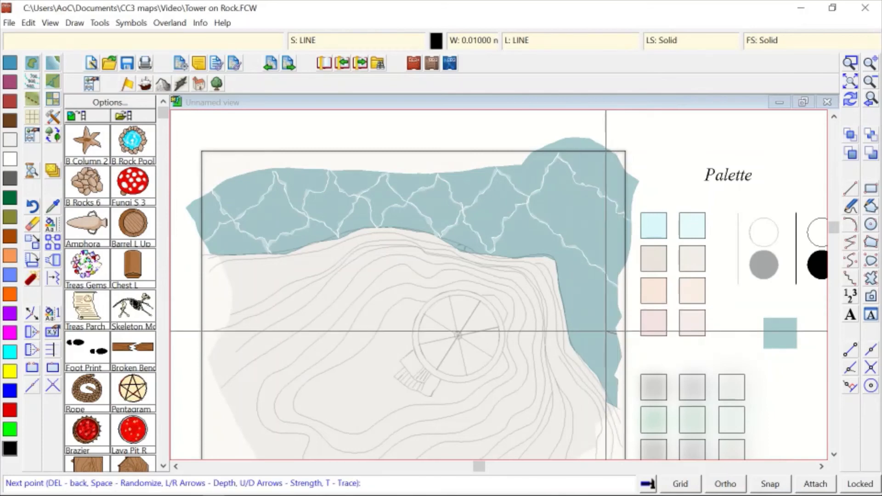
pyautogui.click(605, 326)
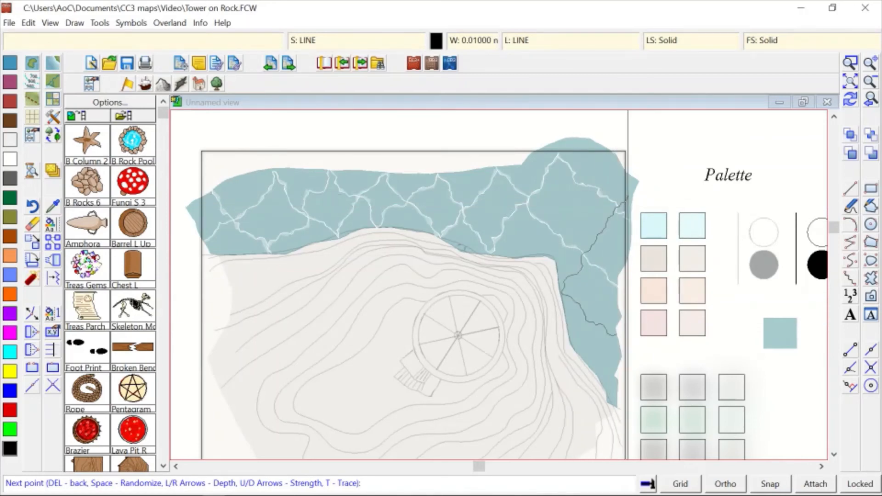
pyautogui.click(629, 191)
pyautogui.rightClick(629, 191)
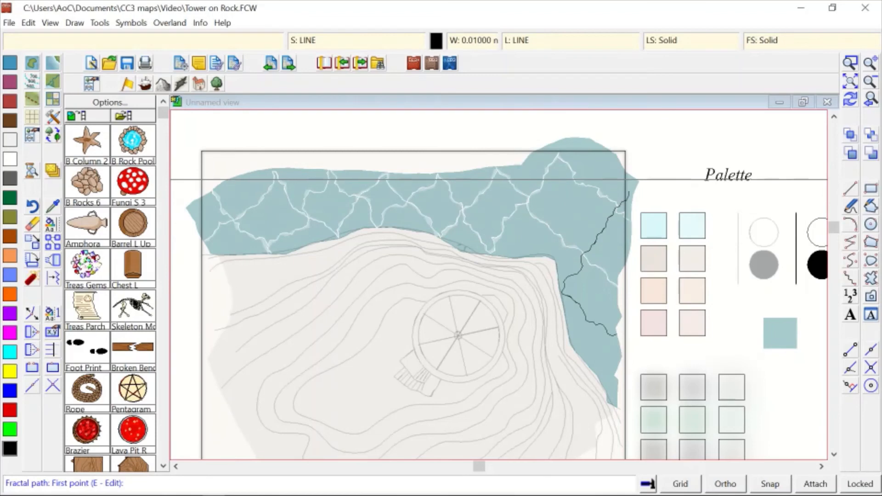
pyautogui.click(231, 253)
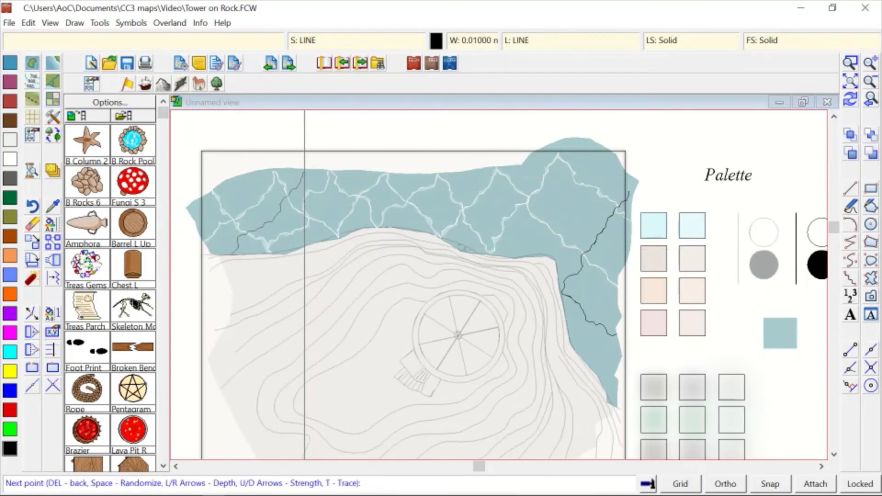
pyautogui.click(304, 171)
pyautogui.rightClick(304, 171)
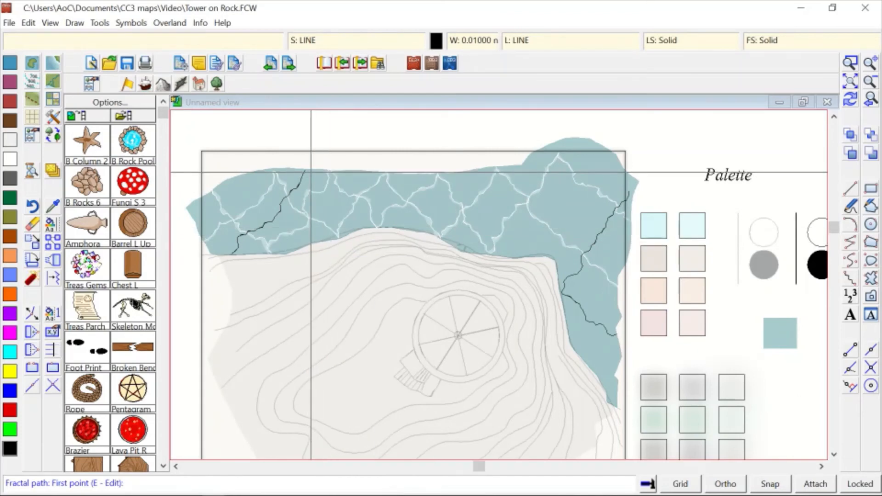
pyautogui.rightClick(249, 239)
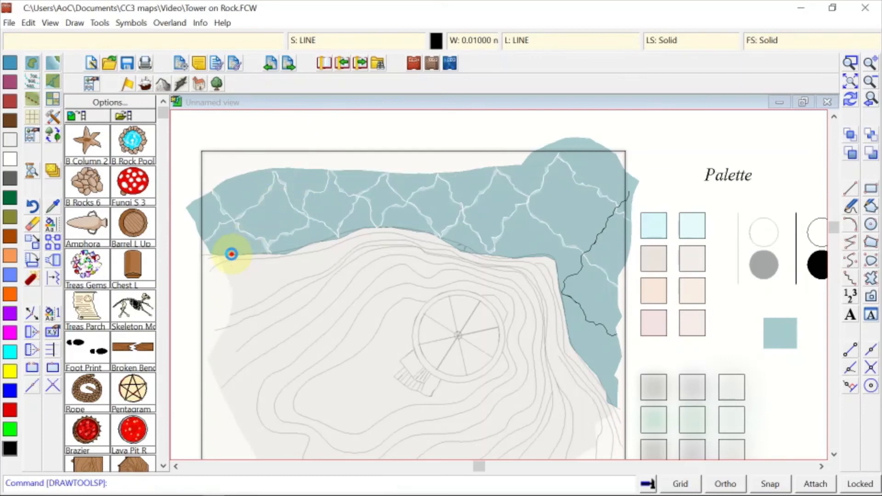
# Draw a black fractal path on the LINE sheet, zigzagging from the rock's upper-left edge across the sky to the map's top border
pyautogui.rightClick(231, 254)
pyautogui.click(458, 145)
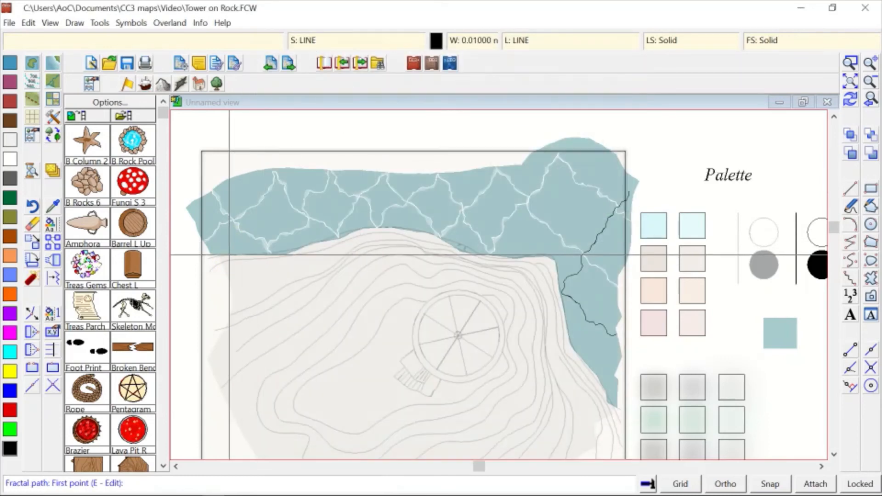
pyautogui.click(229, 254)
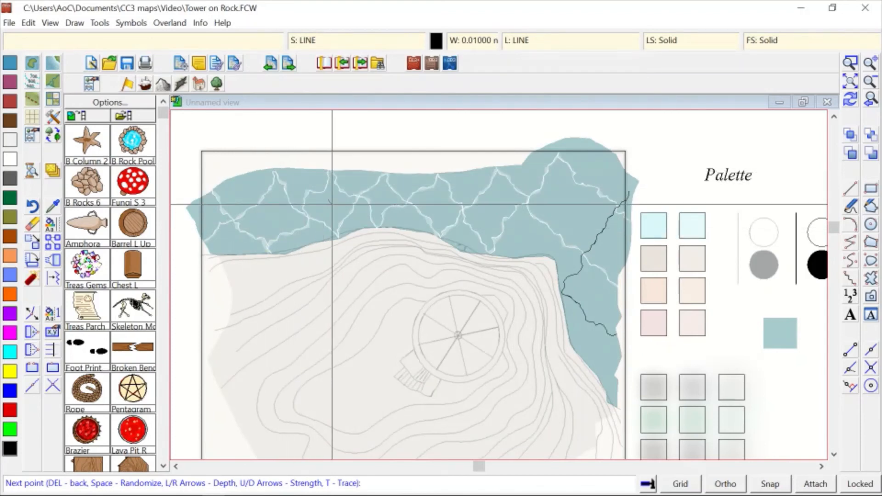
pyautogui.click(413, 174)
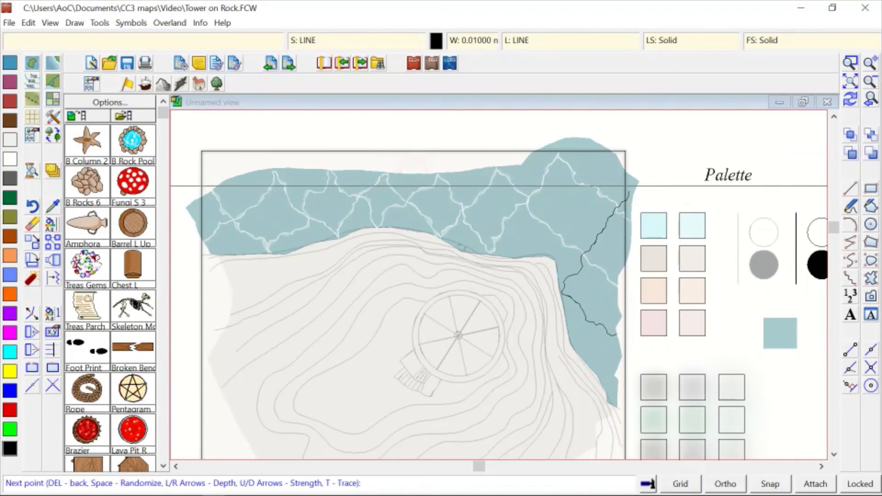
pyautogui.click(457, 238)
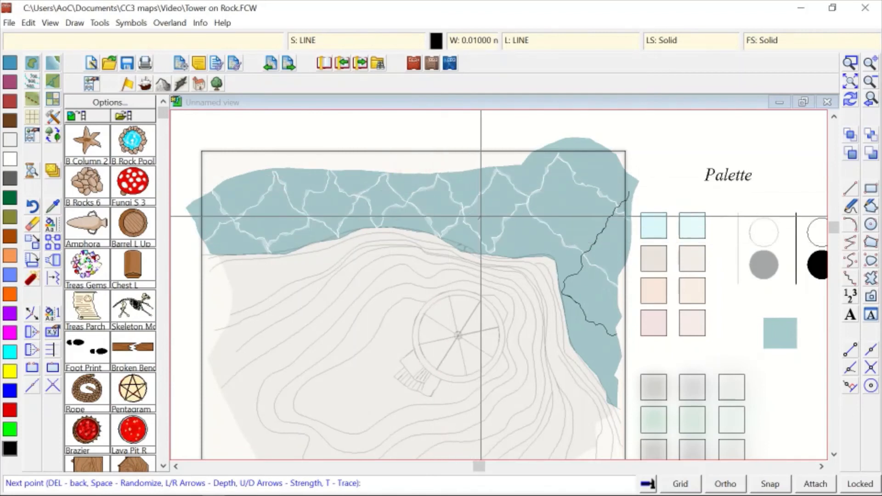
pyautogui.click(538, 151)
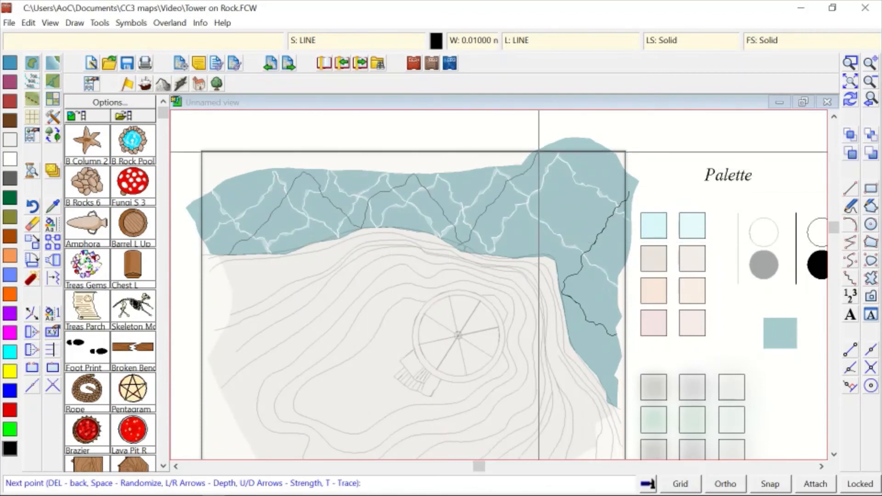
pyautogui.rightClick(537, 152)
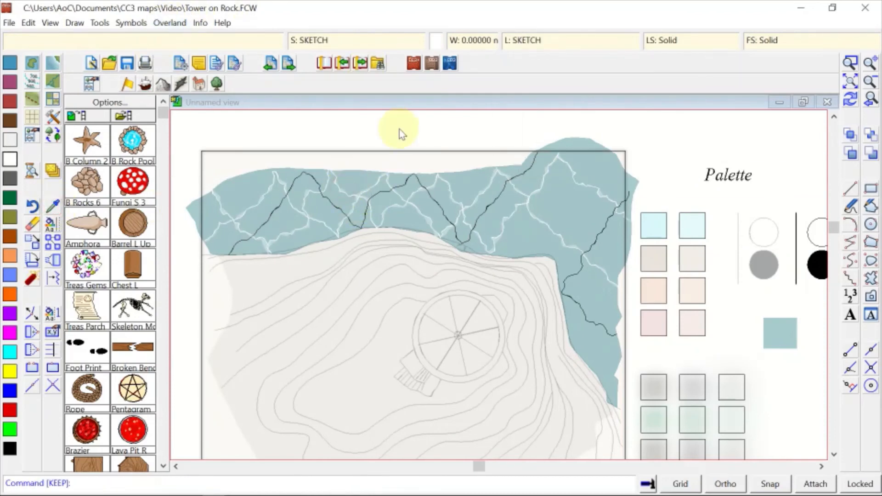
# Start a white fractal polygon on the SKETCH sheet and trace the new zigzag ridge line from the rock edge to the top border
pyautogui.click(171, 24)
pyautogui.click(216, 135)
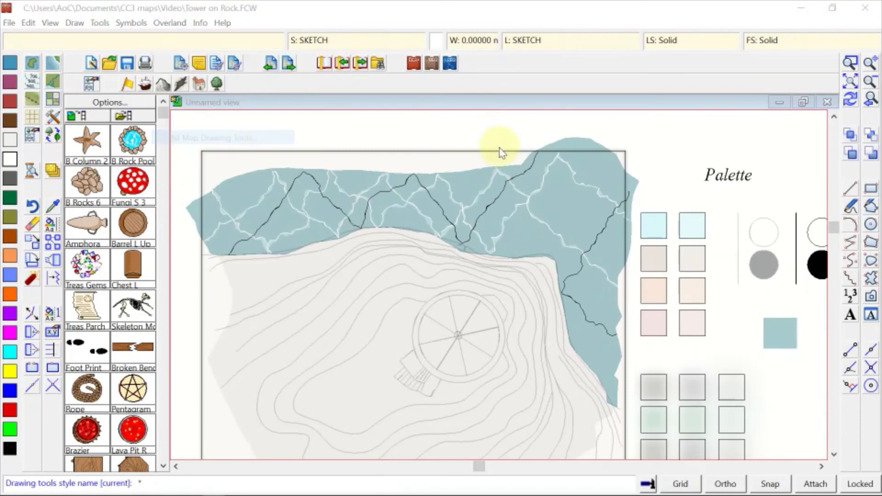
pyautogui.doubleClick(524, 165)
pyautogui.click(228, 255)
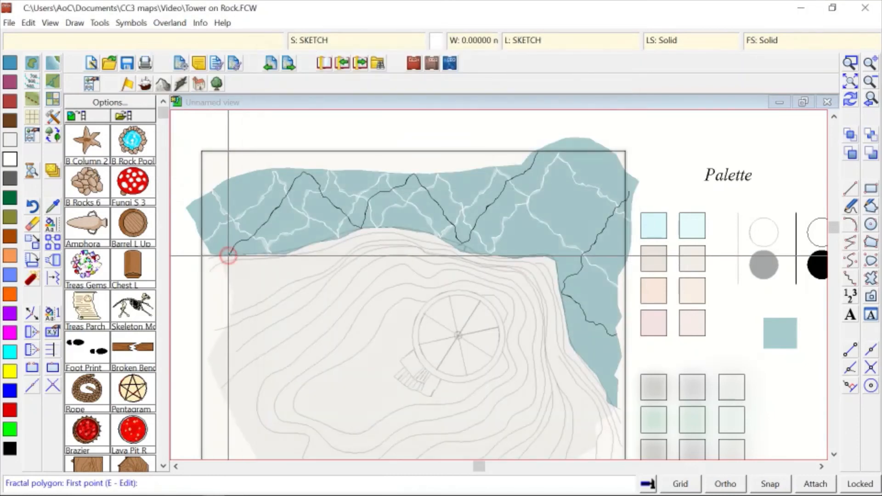
pyautogui.press('t')
pyautogui.click(244, 242)
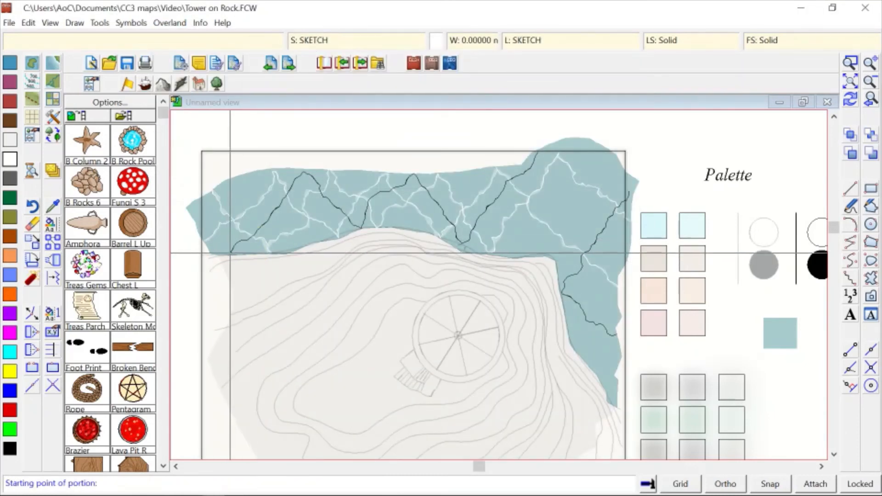
pyautogui.click(229, 253)
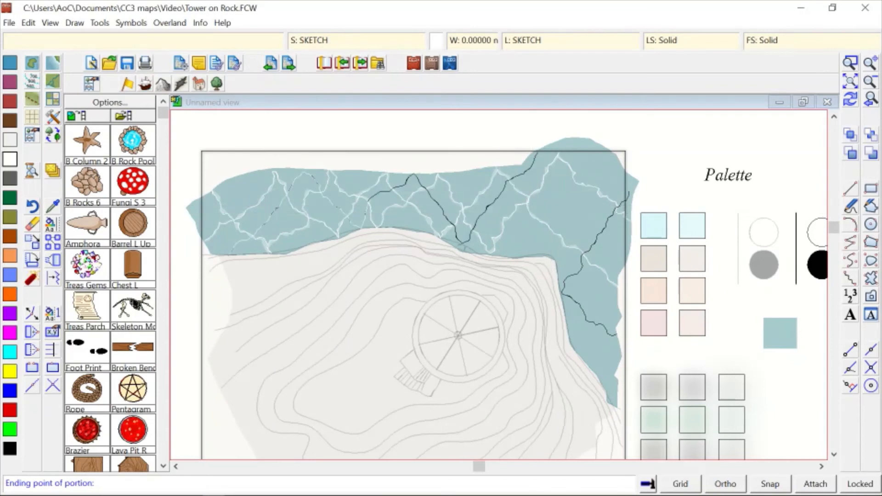
pyautogui.click(545, 140)
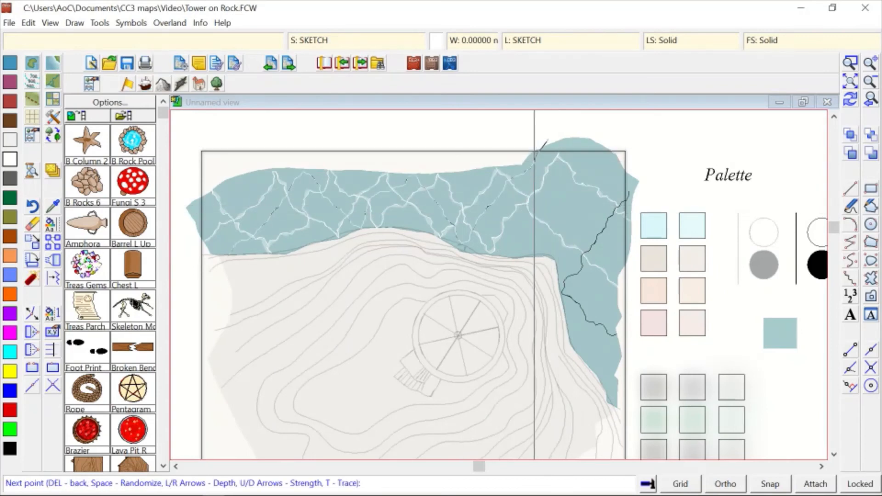
# Return the polygon close along the zigzag ridge line through its valleys and peaks, and close it at the start
pyautogui.click(508, 181)
pyautogui.click(485, 215)
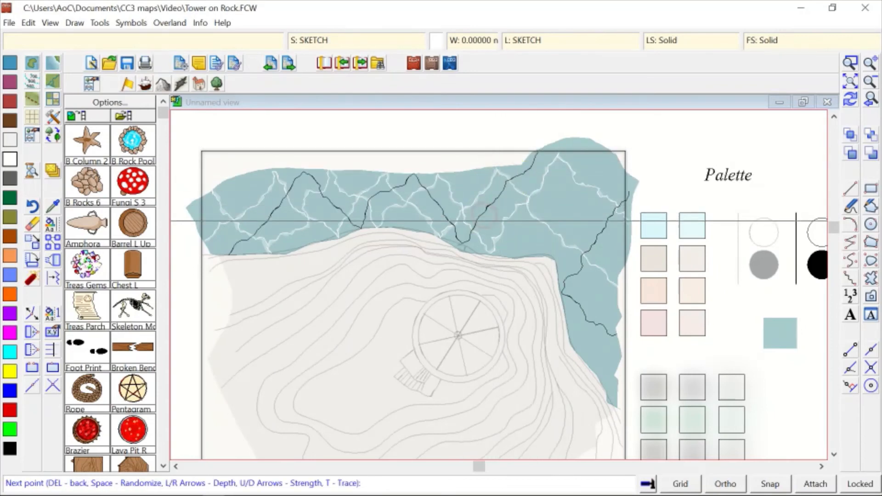
pyautogui.click(464, 244)
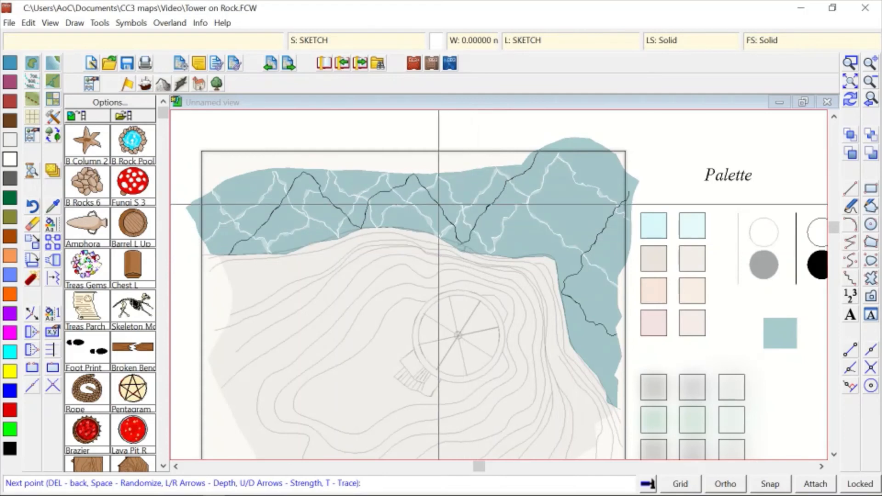
pyautogui.click(408, 176)
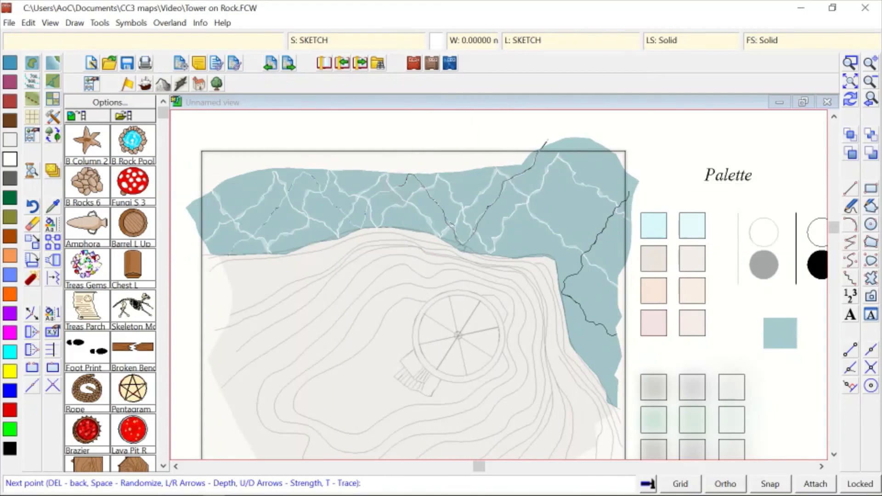
pyautogui.click(366, 205)
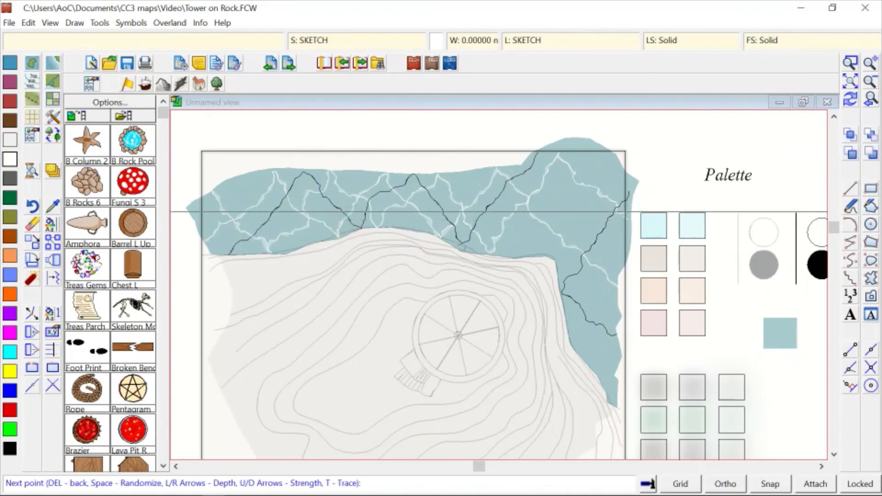
pyautogui.click(333, 203)
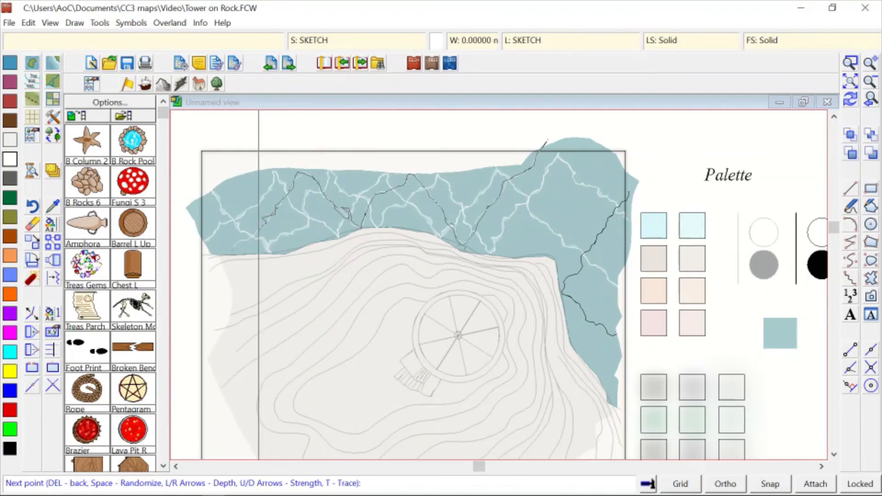
pyautogui.rightClick(390, 164)
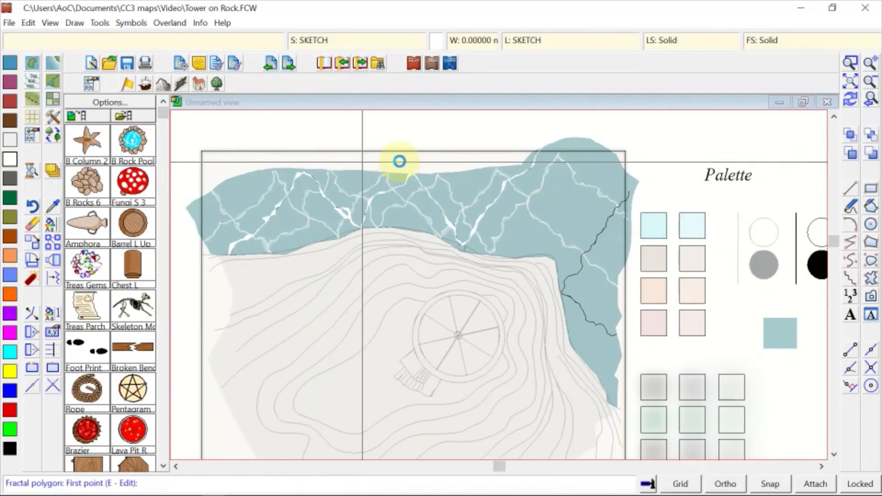
# Draw a white fractal polygon on the SKETCH sheet by tracing the right-hand strip's ridge line and returning close along it
pyautogui.scroll(-1, 399, 161)
pyautogui.scroll(-1, 400, 161)
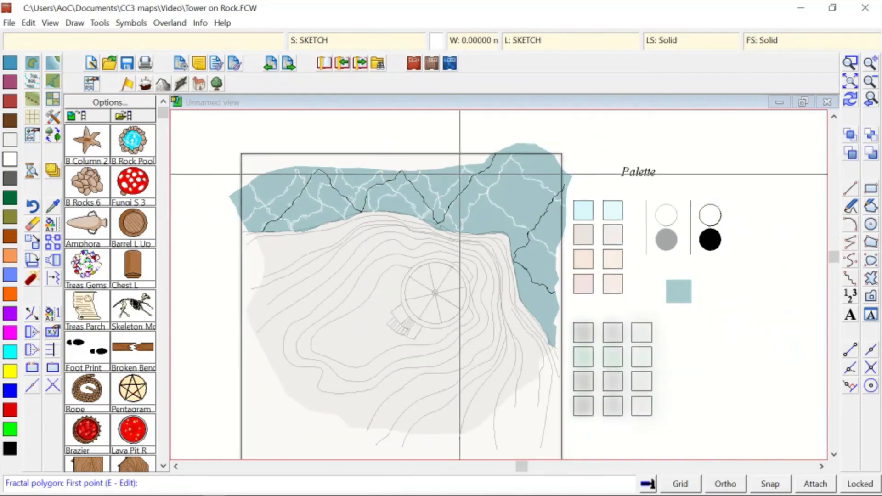
pyautogui.click(563, 185)
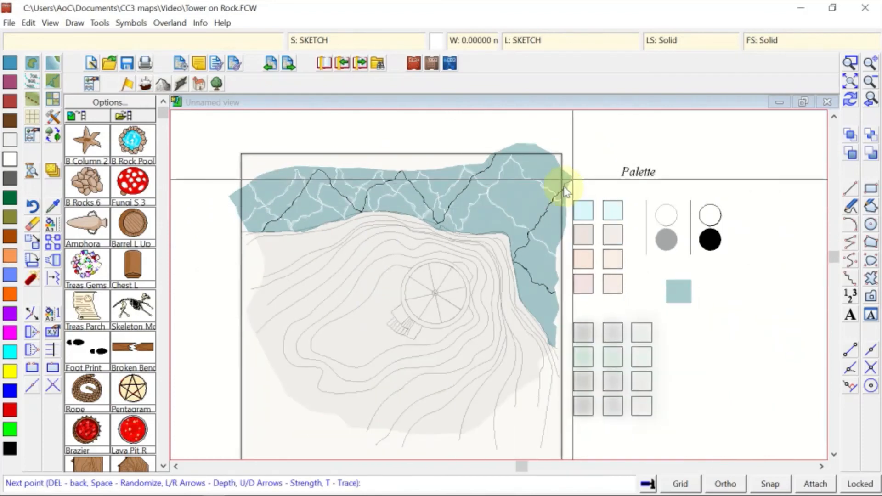
pyautogui.press('t')
pyautogui.click(565, 183)
pyautogui.click(564, 183)
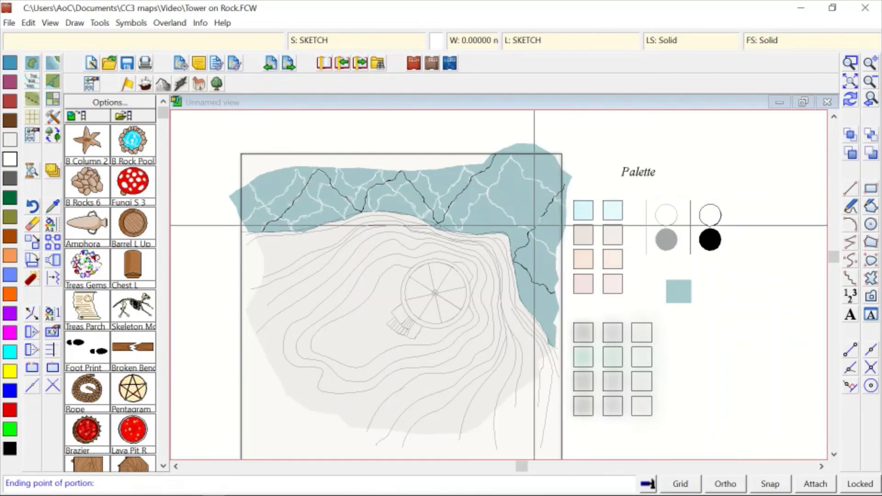
pyautogui.click(552, 294)
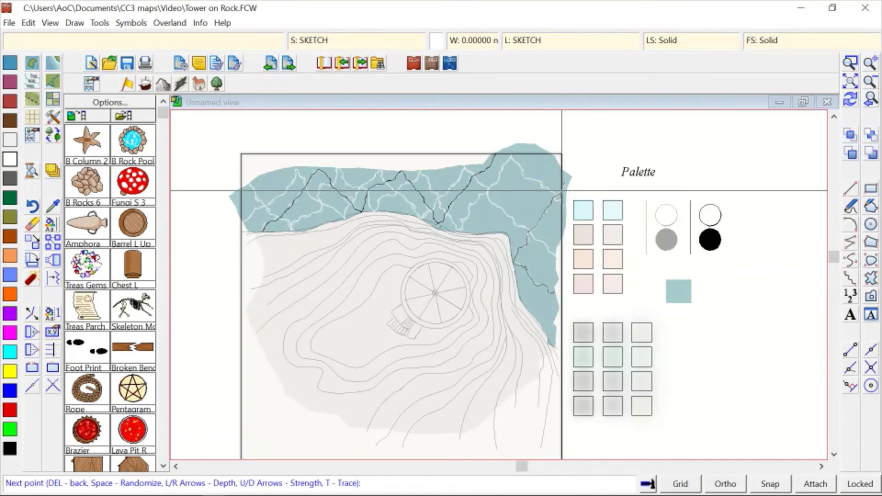
pyautogui.click(554, 180)
# Draw a black fractal path on the LINE sheet from the sky's upper edge down to the rock and up to the map's upper-right corner
pyautogui.scroll(1, 324, 185)
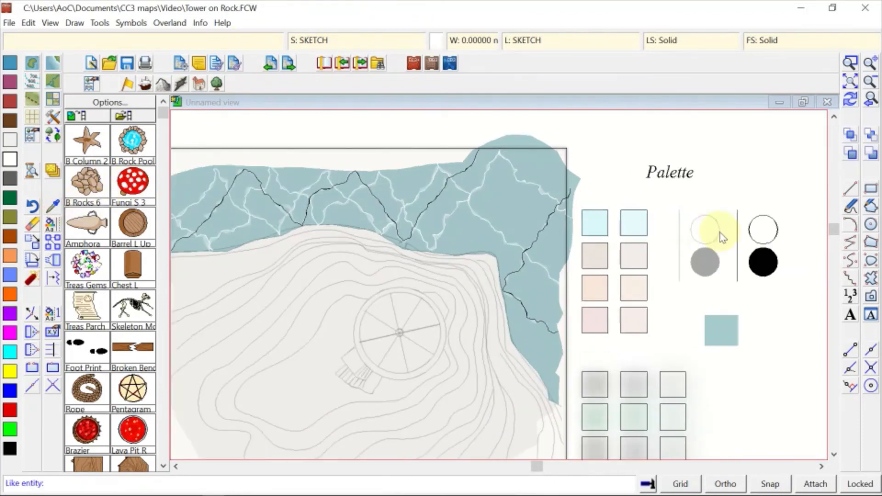
pyautogui.click(736, 243)
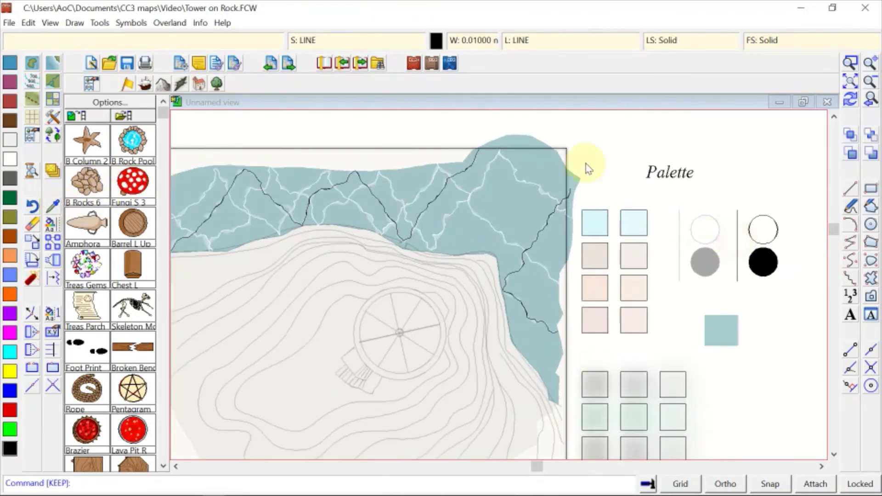
pyautogui.click(182, 25)
pyautogui.click(257, 136)
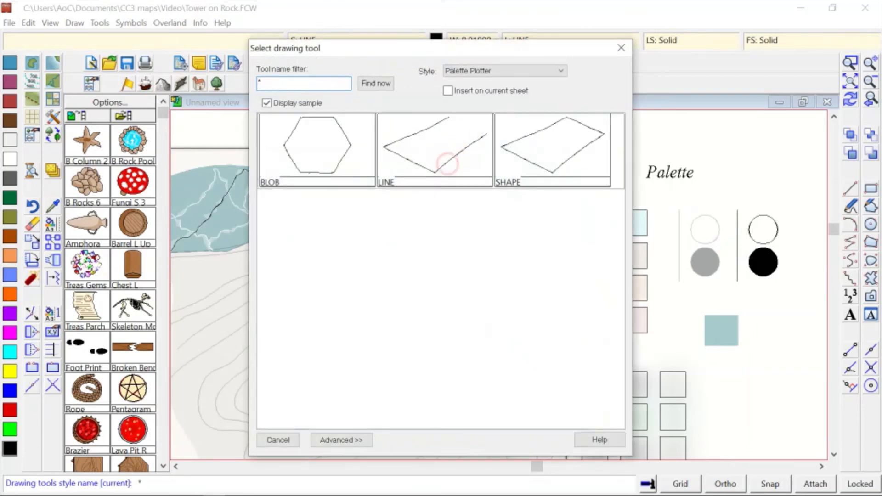
pyautogui.doubleClick(447, 163)
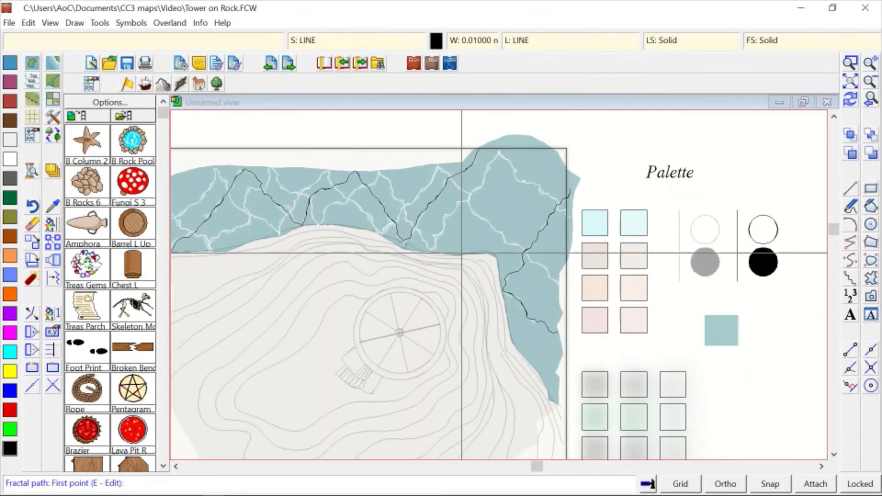
pyautogui.click(404, 241)
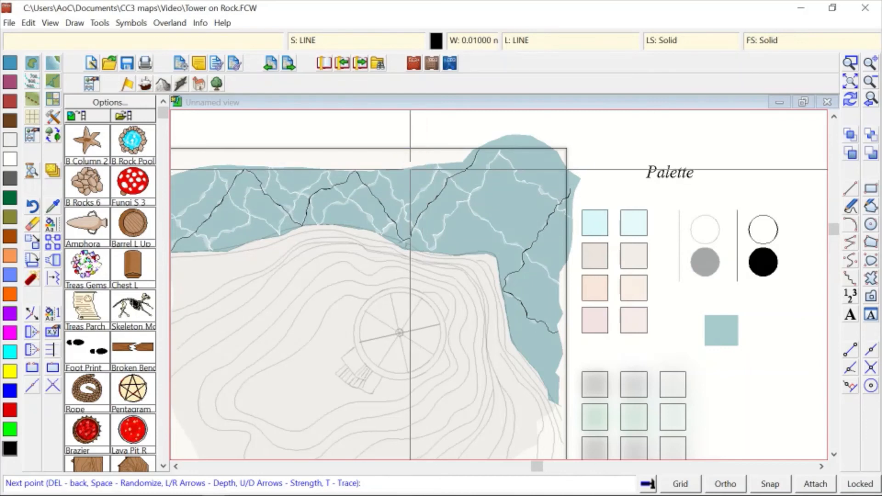
pyautogui.rightClick(410, 169)
pyautogui.click(406, 168)
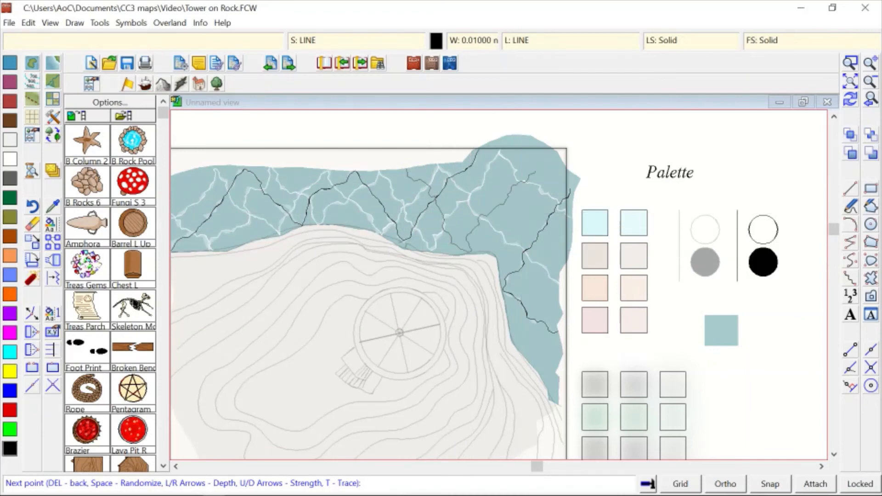
pyautogui.rightClick(557, 158)
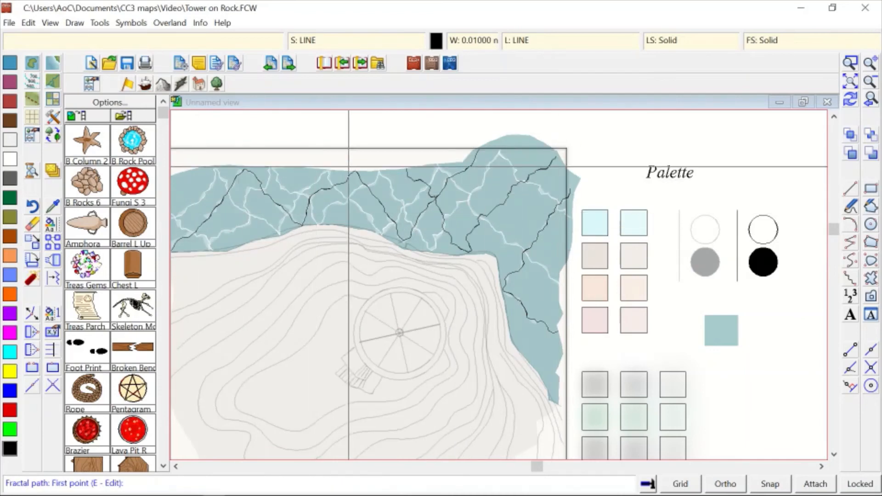
# Select the zigzag and right-hand strip ridge lines with their traced polygons, and change their color to white, number 15
pyautogui.click(57, 229)
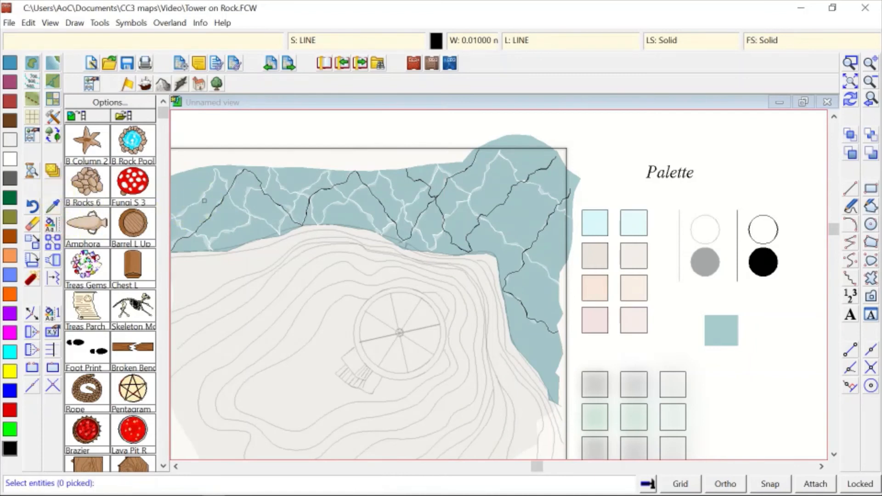
pyautogui.click(378, 197)
pyautogui.click(395, 201)
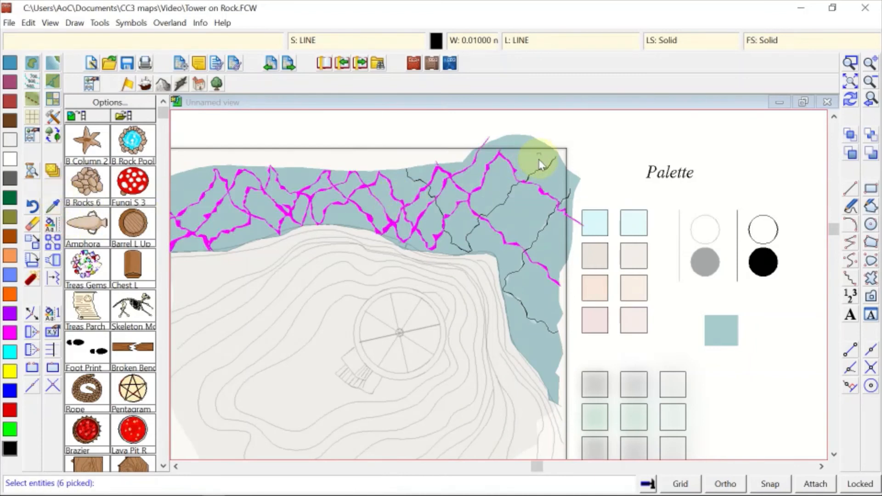
pyautogui.click(543, 180)
pyautogui.click(551, 249)
pyautogui.rightClick(478, 198)
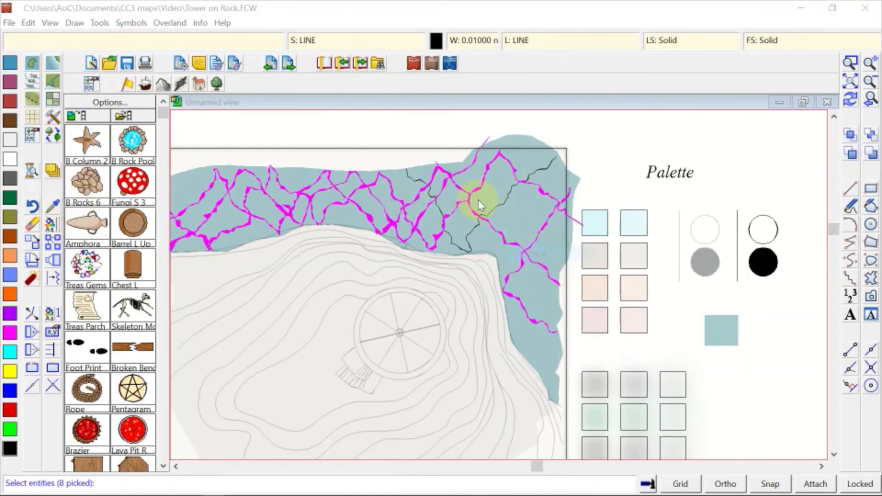
pyautogui.click(488, 179)
pyautogui.click(476, 171)
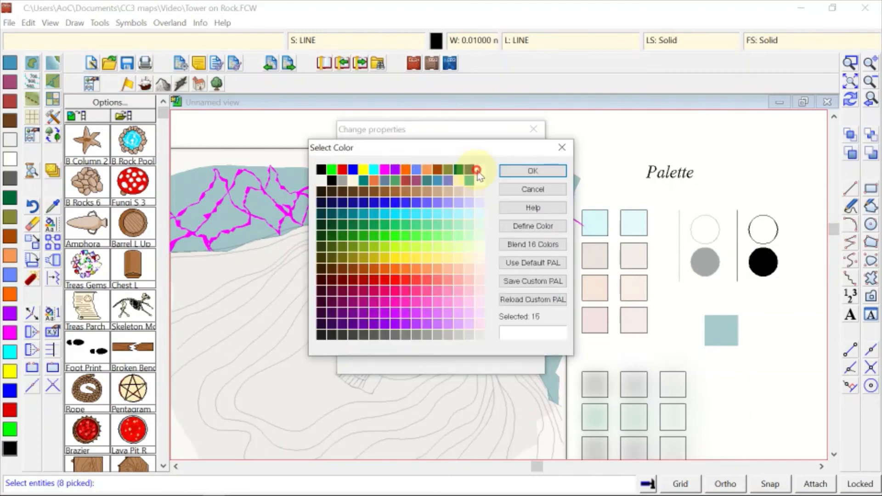
pyautogui.click(524, 345)
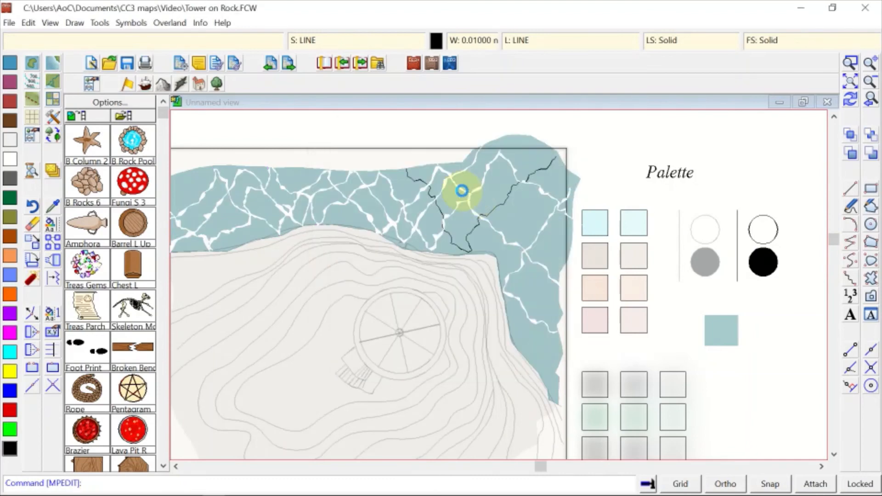
# Draw a white fractal polygon on the SKETCH sheet by tracing the black V-shaped ridge line and returning close along it
pyautogui.scroll(-1, 467, 189)
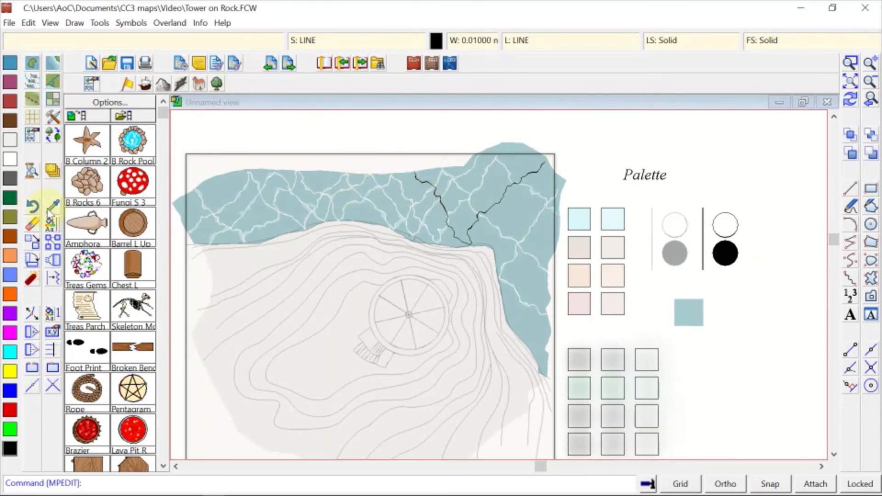
pyautogui.click(423, 229)
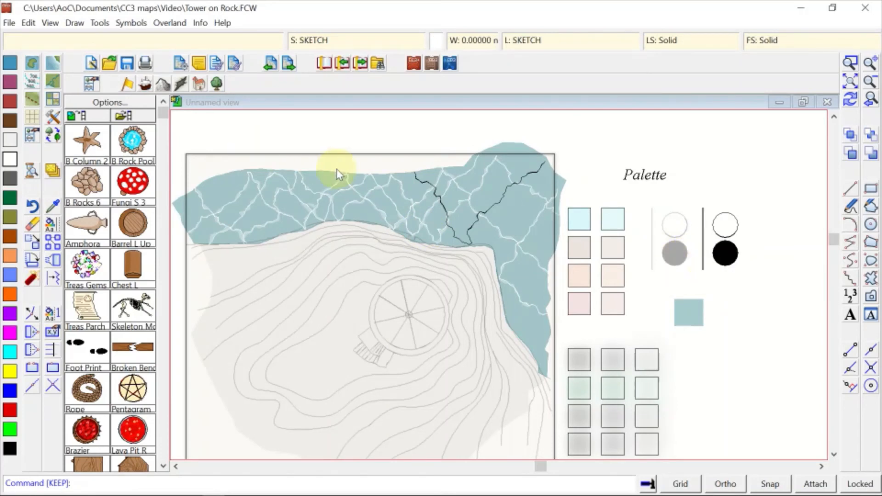
pyautogui.click(183, 26)
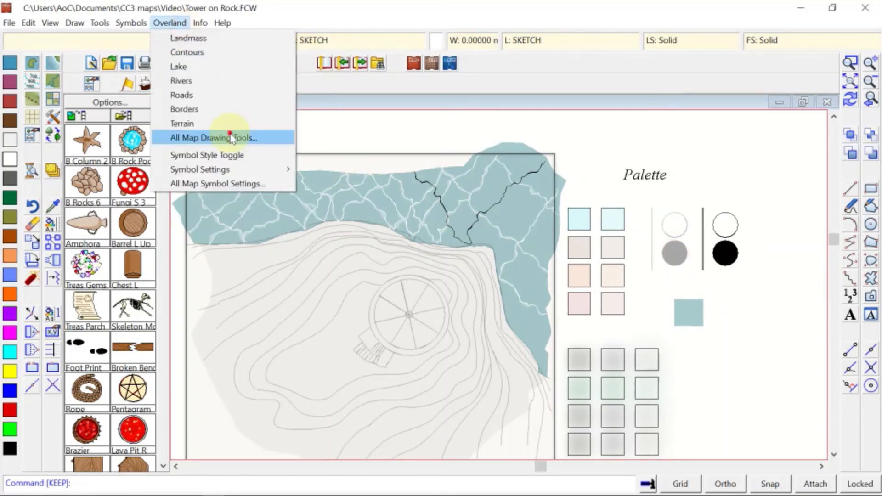
pyautogui.click(226, 136)
pyautogui.doubleClick(547, 142)
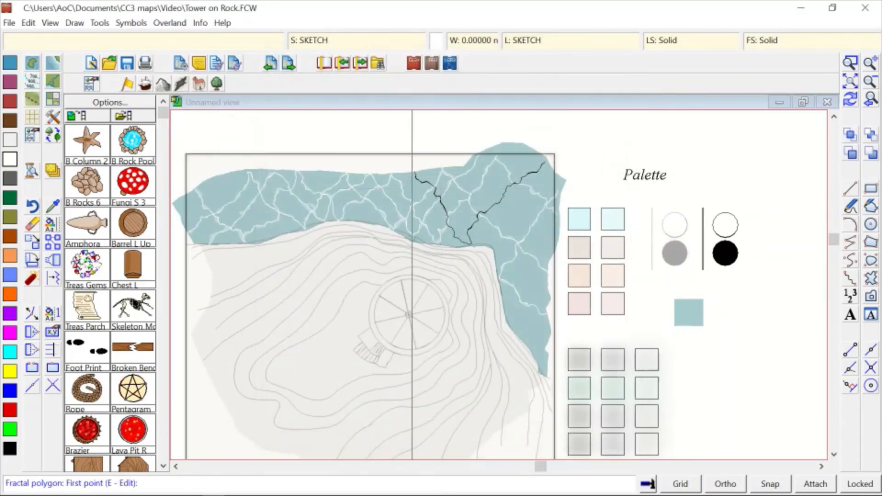
pyautogui.click(414, 172)
pyautogui.press('t')
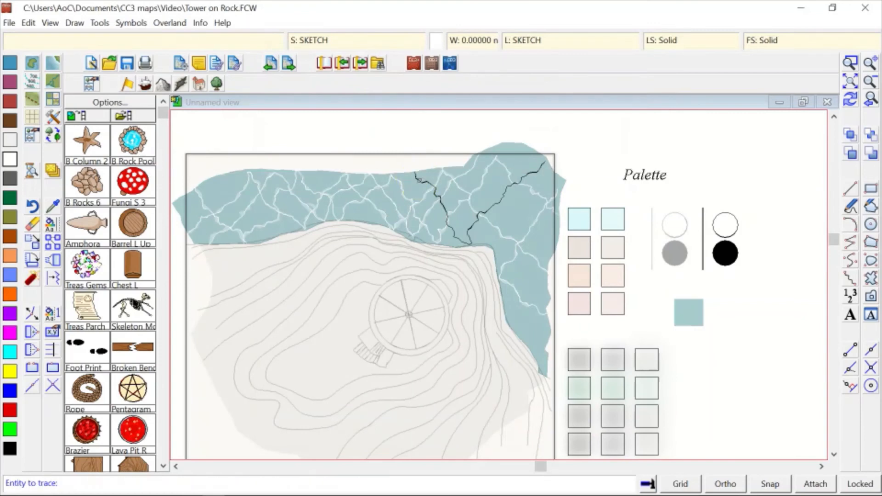
pyautogui.click(415, 174)
pyautogui.click(414, 172)
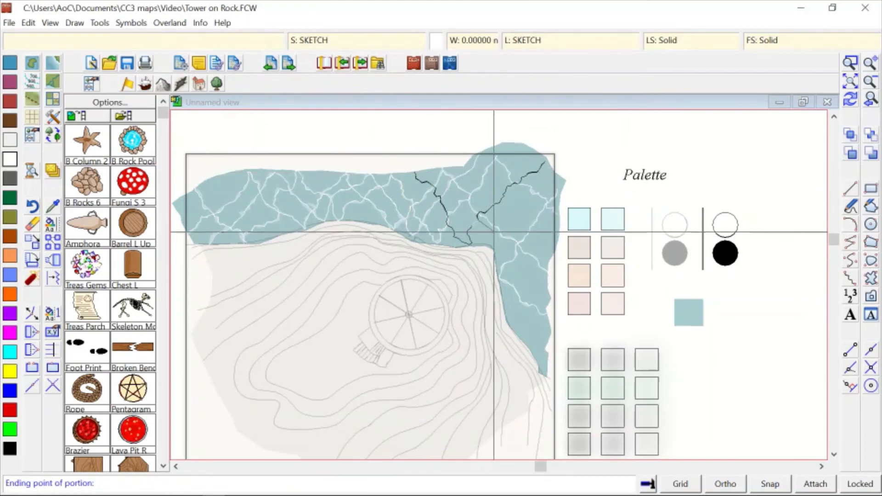
pyautogui.click(545, 167)
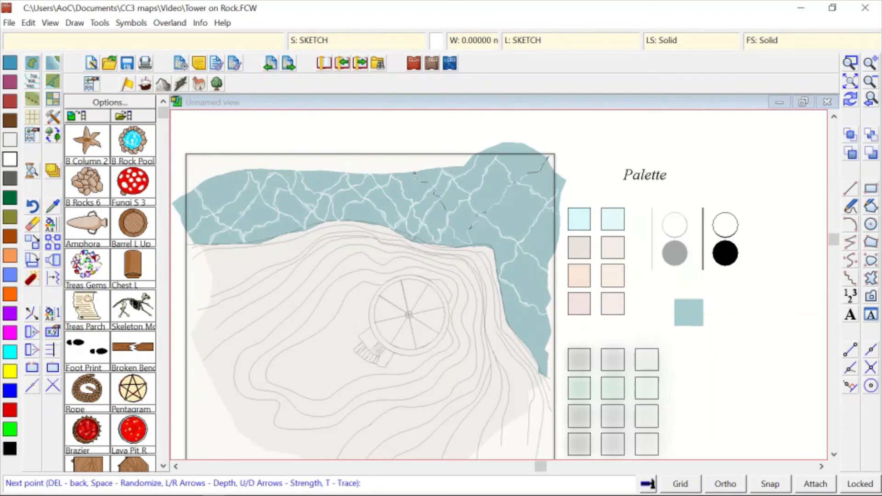
pyautogui.rightClick(521, 177)
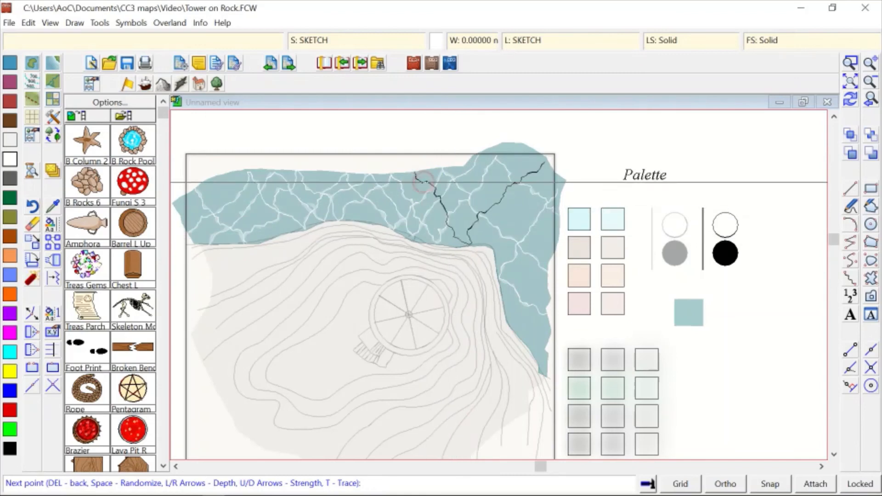
pyautogui.rightClick(417, 137)
# Change the color of the V-shaped ridge line and its traced polygon to white, number 15
pyautogui.scroll(-1, 416, 136)
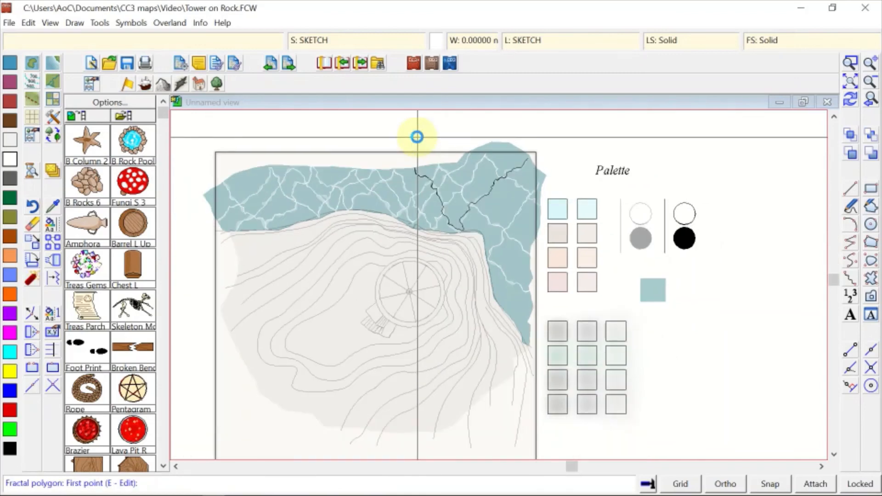
pyautogui.scroll(-1, 416, 136)
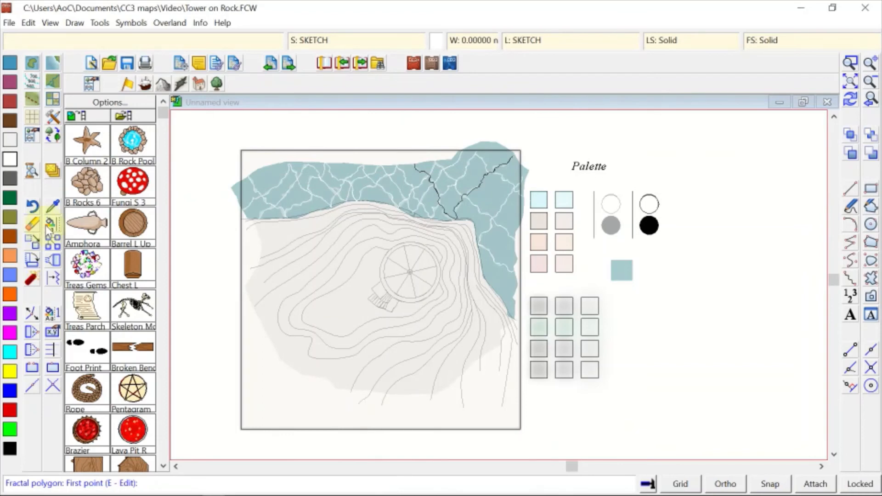
pyautogui.rightClick(440, 192)
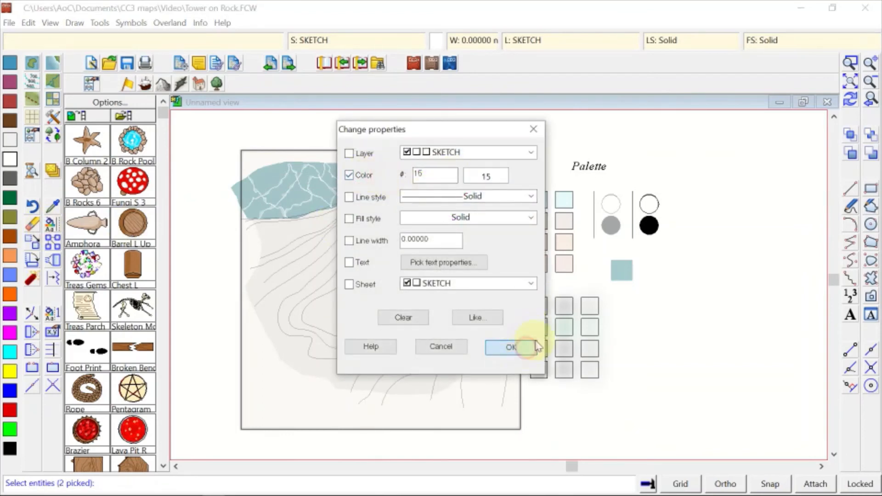
pyautogui.click(532, 347)
# Recolor the three sponge swatches in the third row of the palette's lower block to dark teal, number 66
pyautogui.scroll(1, 576, 261)
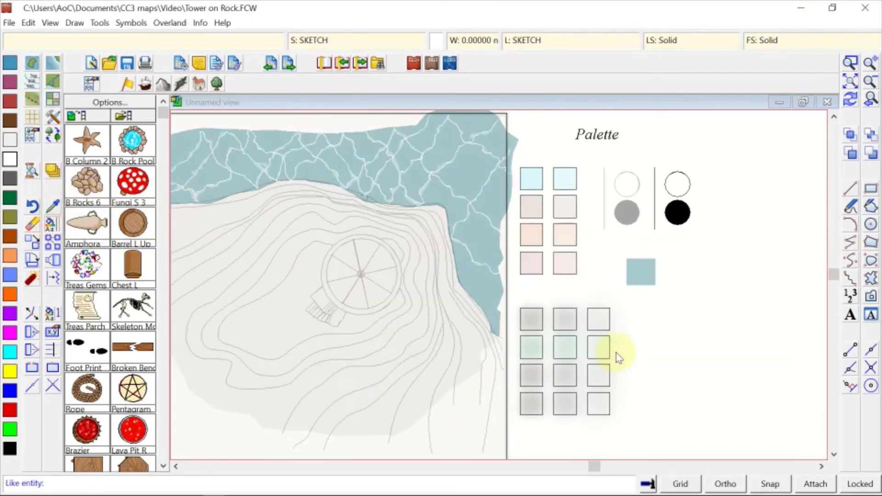
pyautogui.click(611, 373)
pyautogui.rightClick(677, 224)
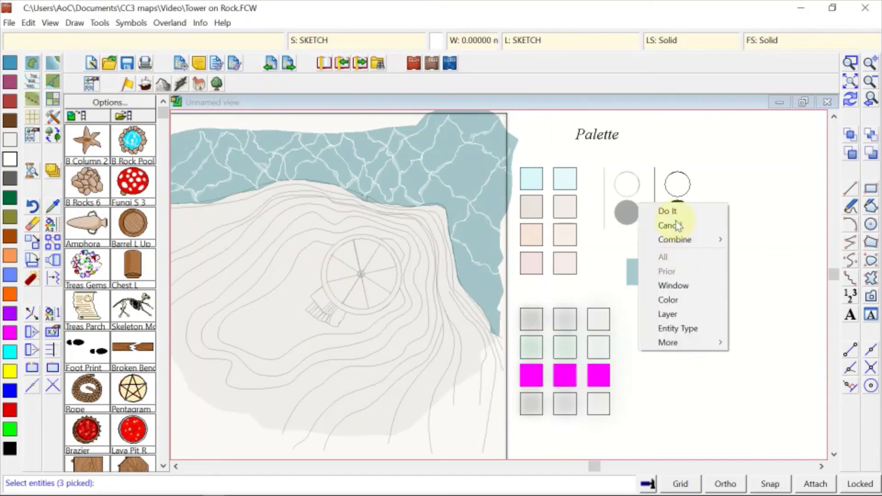
pyautogui.click(674, 210)
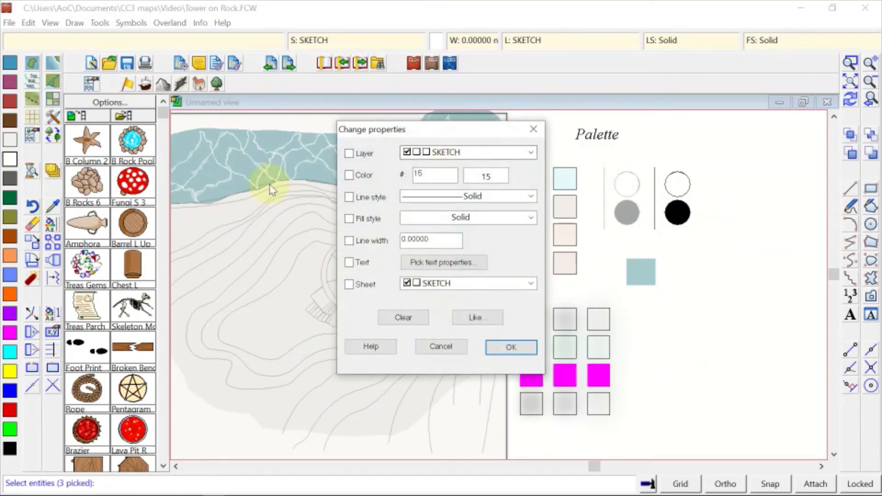
pyautogui.moveTo(453, 133); pyautogui.dragTo(508, 128)
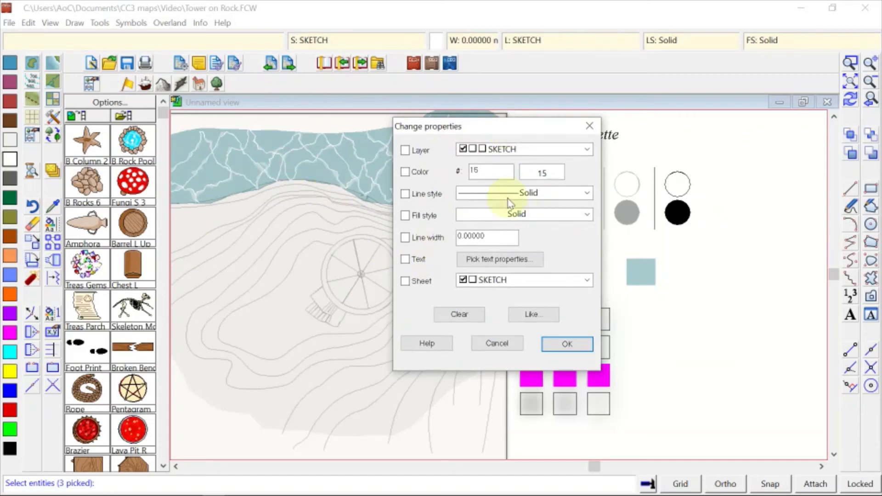
pyautogui.click(542, 174)
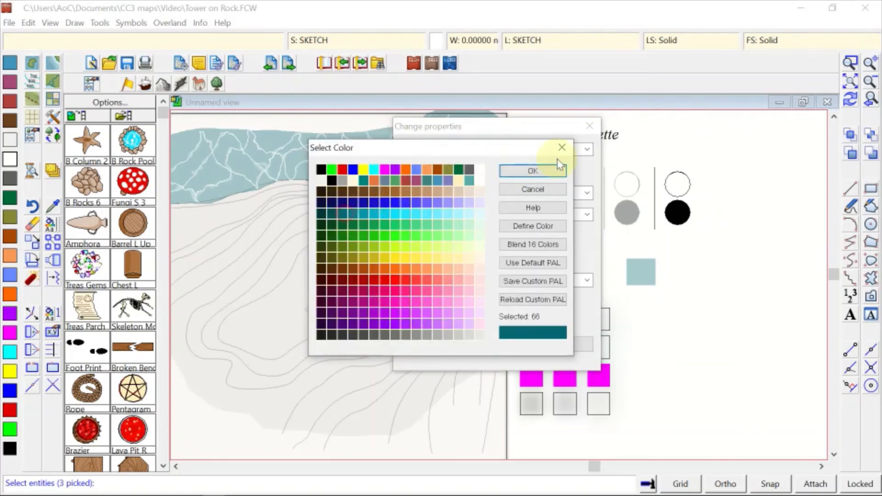
pyautogui.click(548, 171)
pyautogui.click(567, 344)
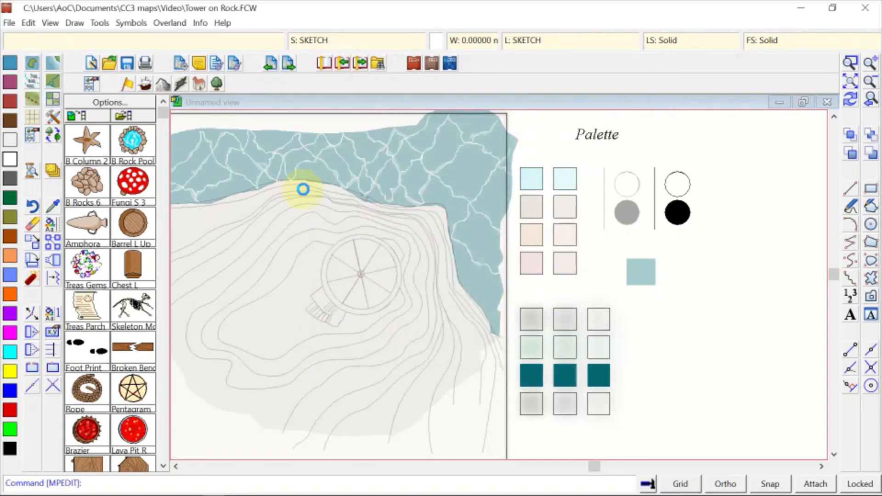
# Draw a small polygon with the dark teal SPONGE (STRONG) swatch's properties in the sky, just above the rock's upper-right corner
pyautogui.click(54, 205)
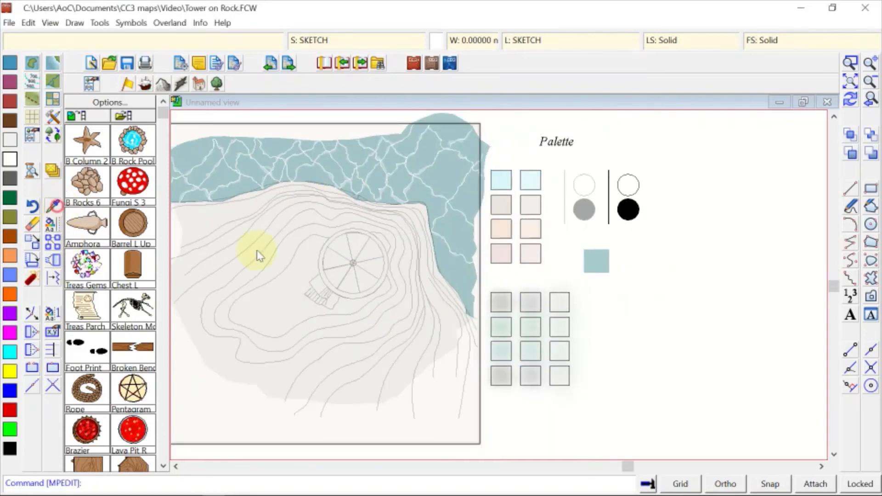
pyautogui.click(512, 358)
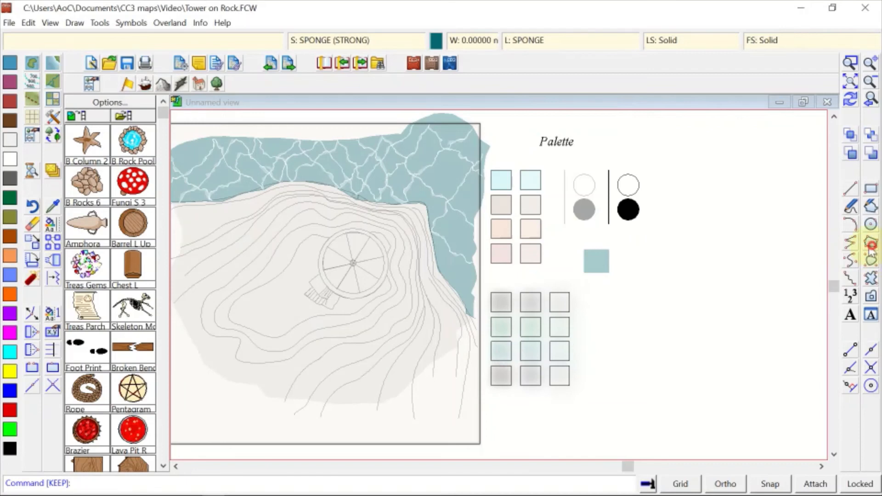
pyautogui.click(399, 174)
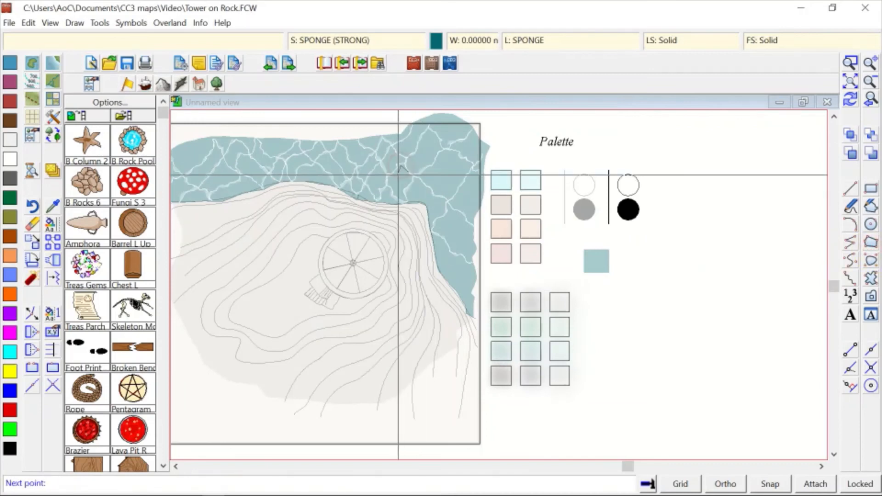
pyautogui.click(390, 181)
pyautogui.click(404, 197)
pyautogui.click(399, 184)
pyautogui.rightClick(409, 175)
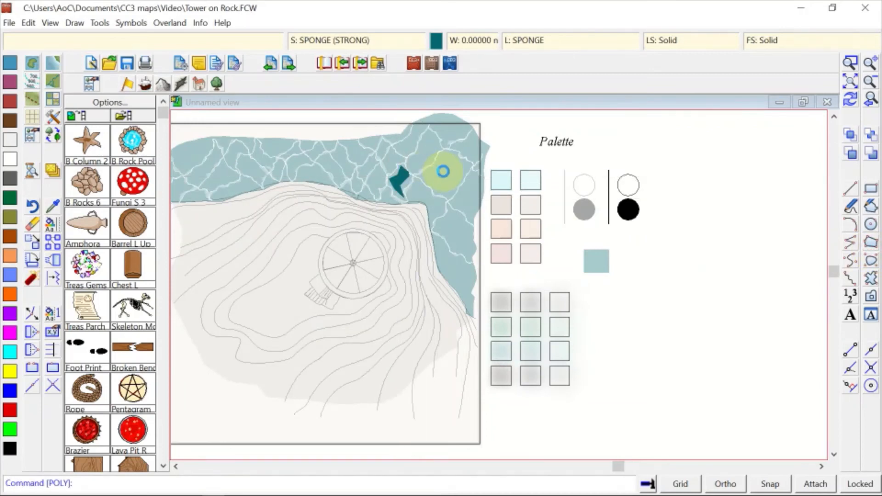
# Add two small dark teal sponge polygons between the white ridge lines just west of the first sponge patch
pyautogui.scroll(1, 437, 169)
pyautogui.scroll(1, 358, 172)
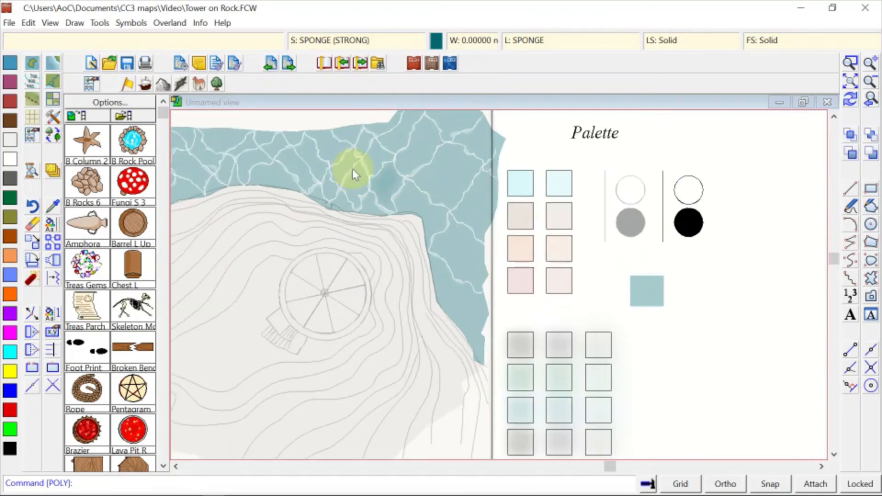
pyautogui.rightClick(346, 180)
pyautogui.click(348, 180)
pyautogui.click(359, 166)
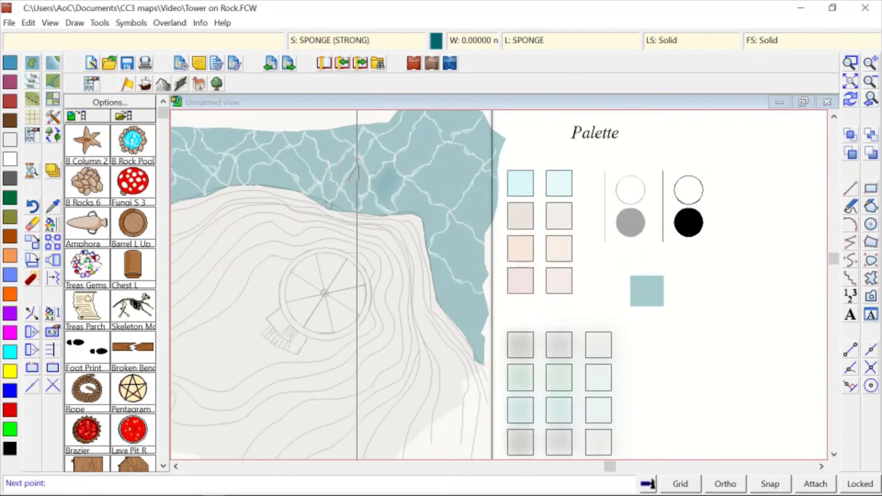
pyautogui.click(362, 175)
pyautogui.click(367, 180)
pyautogui.click(366, 186)
pyautogui.click(357, 189)
pyautogui.rightClick(341, 161)
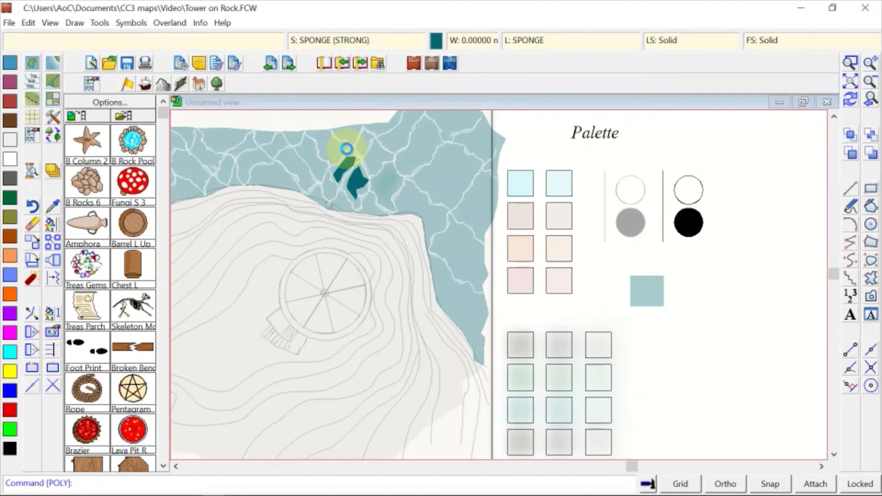
# Draw a narrow dark teal sponge polygon from above the sponge patches up to the sky's raised upper edge
pyautogui.scroll(-1, 347, 154)
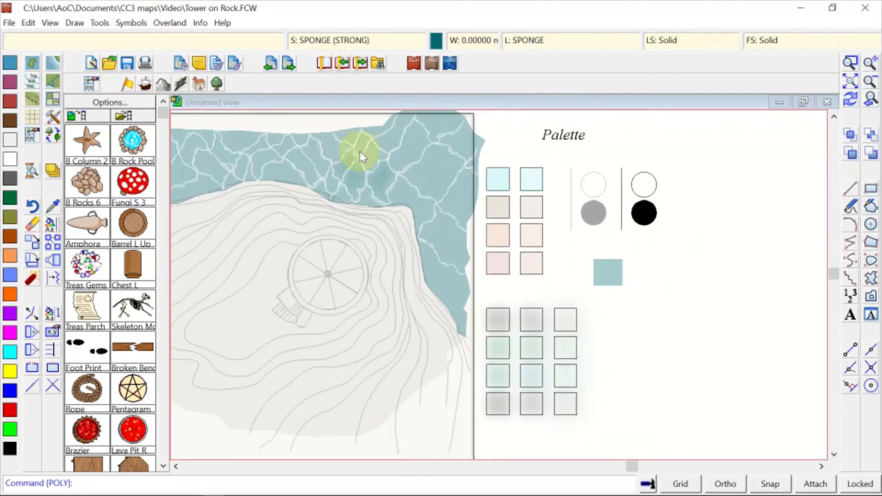
pyautogui.click(379, 152)
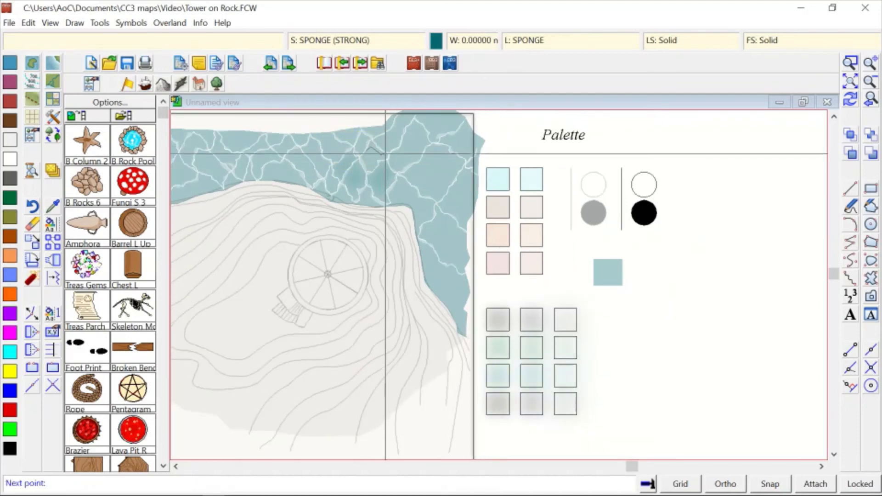
pyautogui.click(404, 115)
pyautogui.click(408, 118)
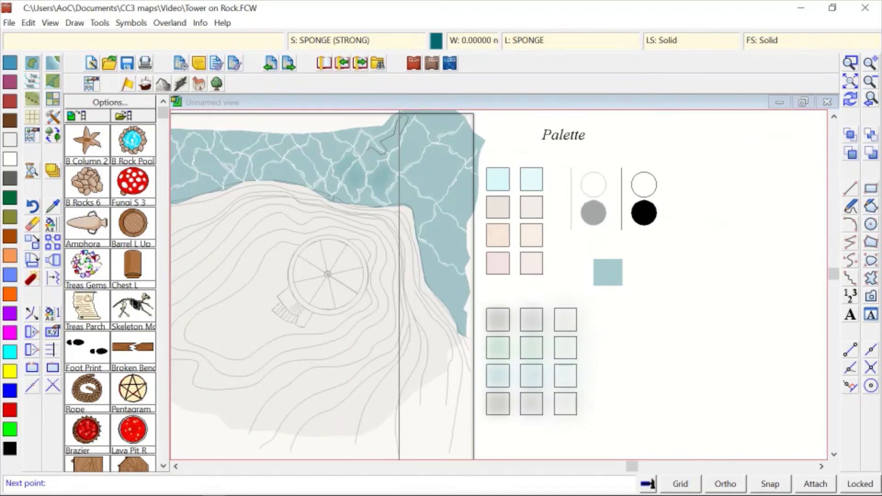
pyautogui.click(392, 146)
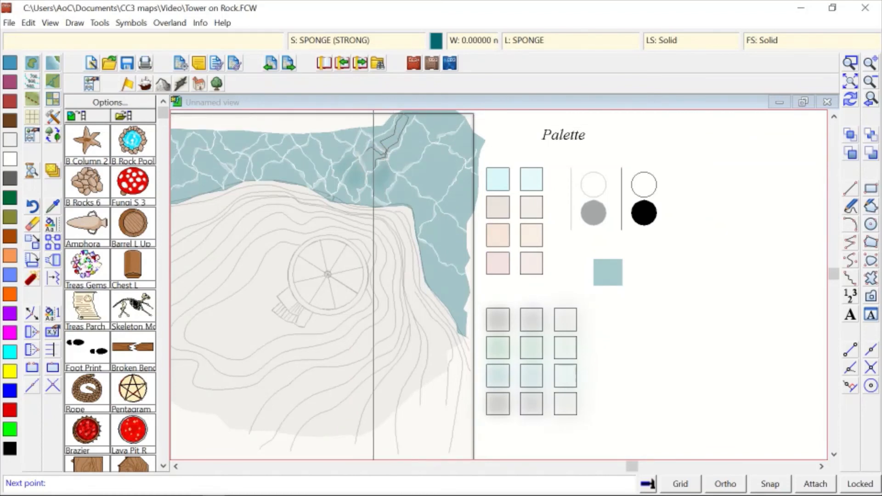
pyautogui.click(380, 148)
pyautogui.rightClick(425, 129)
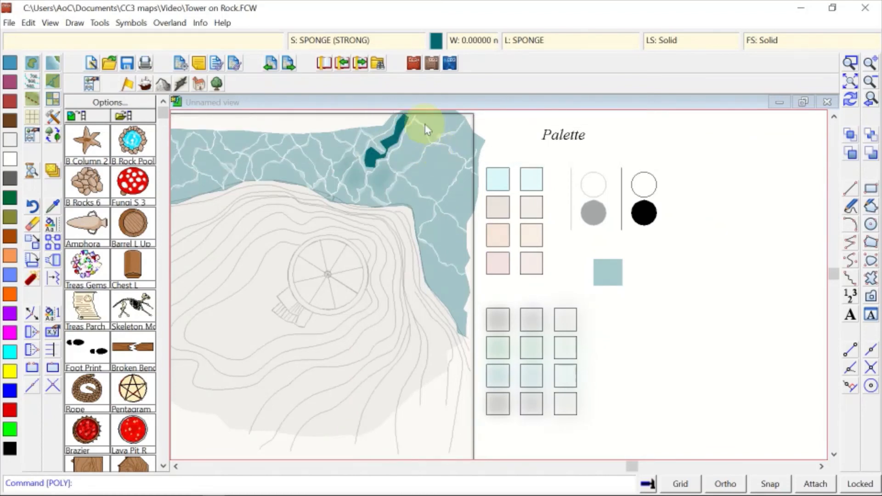
# Draw a jagged dark teal SPONGE (STRONG) polygon between the white ridge lines in the middle of the sky, west of the earlier sponge patches
pyautogui.rightClick(323, 136)
pyautogui.click(326, 136)
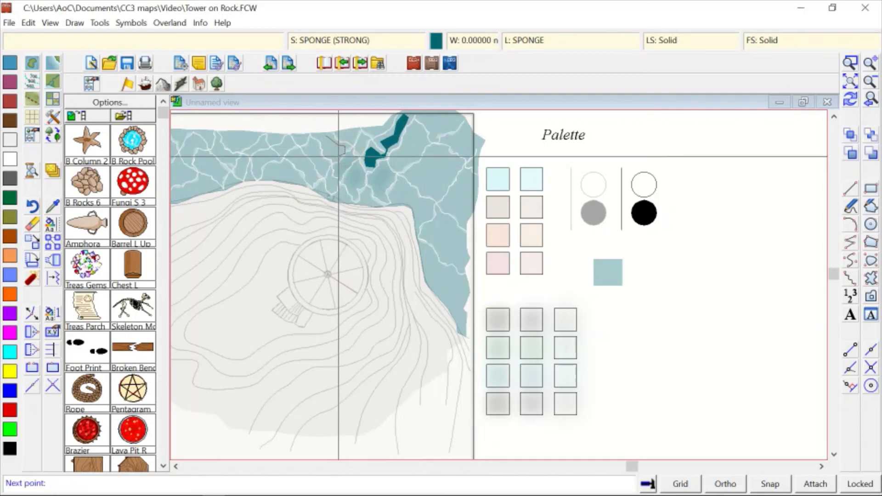
pyautogui.click(332, 156)
pyautogui.click(331, 162)
pyautogui.click(324, 168)
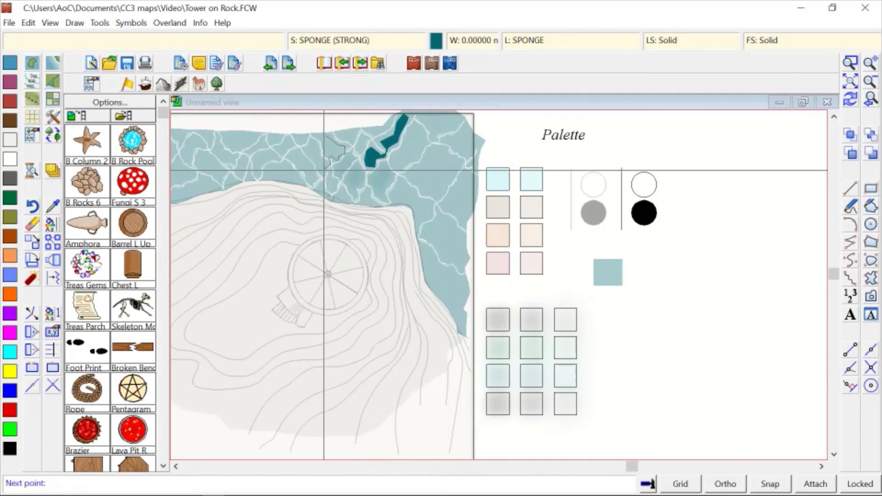
pyautogui.click(323, 174)
pyautogui.click(312, 184)
pyautogui.click(307, 177)
pyautogui.click(298, 168)
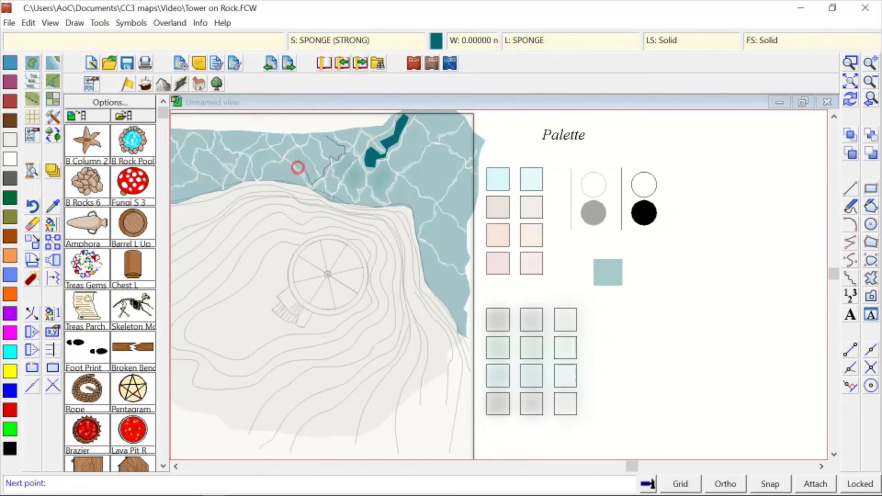
pyautogui.click(296, 152)
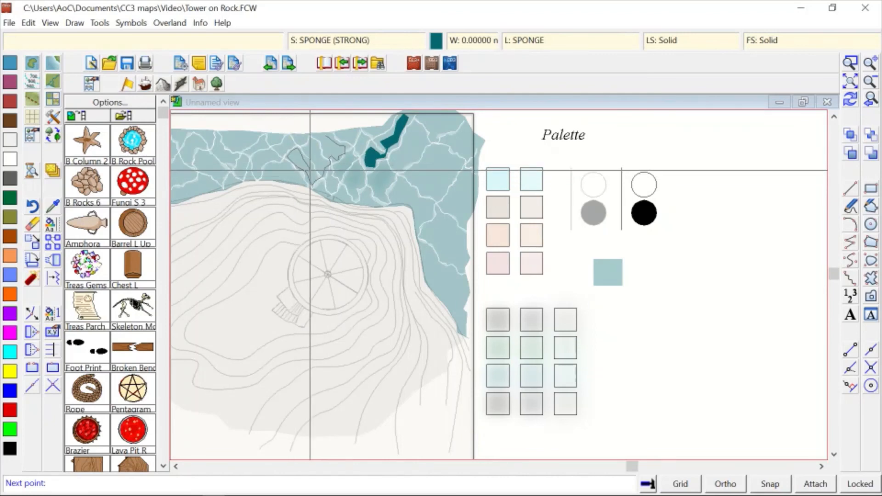
pyautogui.click(305, 152)
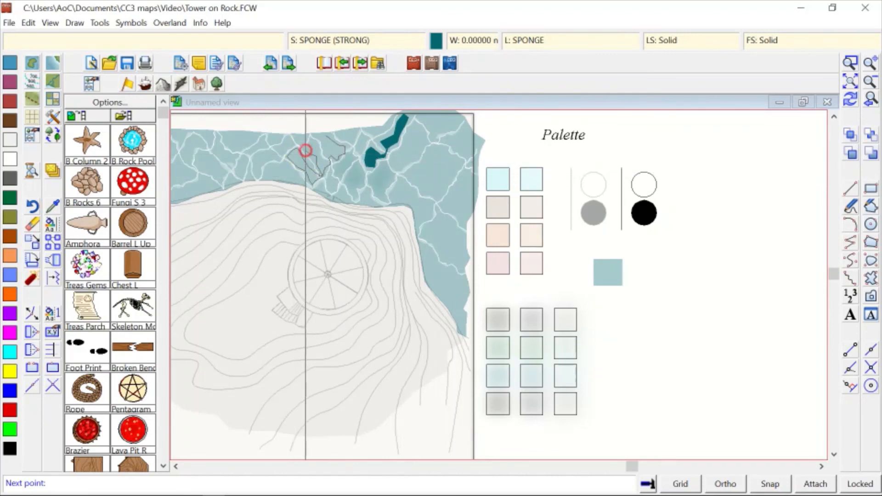
pyautogui.click(321, 167)
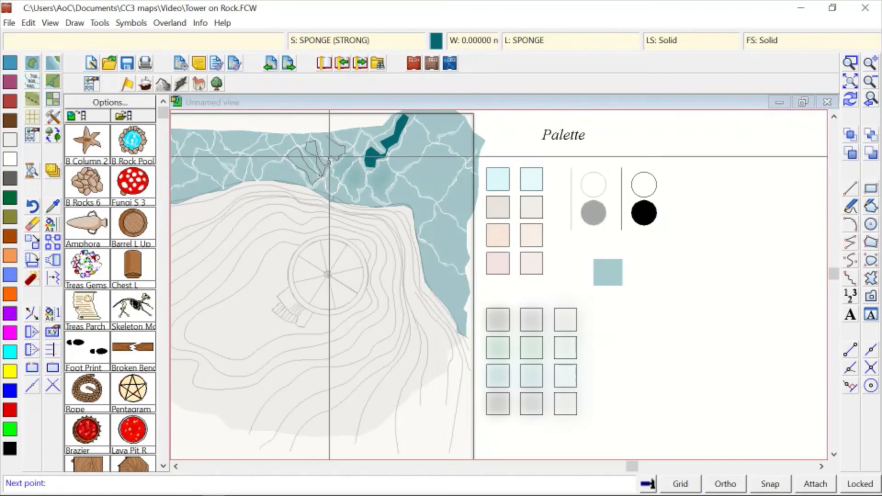
pyautogui.rightClick(364, 135)
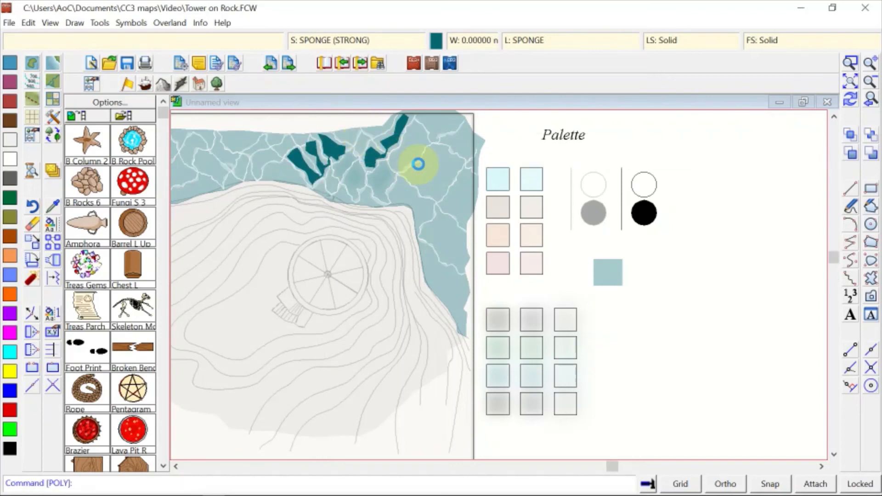
# Add a small dark teal sponge polygon in the sky along the rock's upper edge, just north of the tower
pyautogui.scroll(1, 418, 164)
pyautogui.scroll(1, 385, 165)
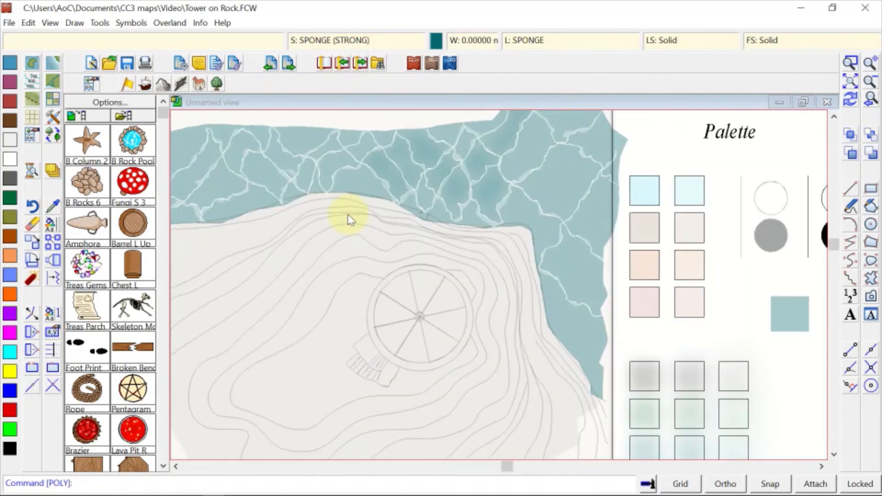
pyautogui.rightClick(484, 223)
pyautogui.click(469, 205)
pyautogui.click(469, 214)
pyautogui.click(462, 223)
pyautogui.click(451, 223)
pyautogui.click(445, 210)
pyautogui.click(437, 206)
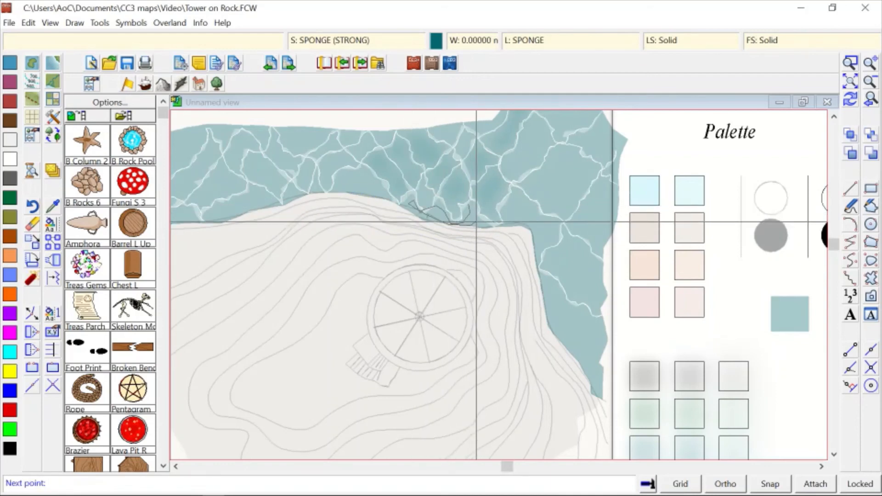
pyautogui.rightClick(469, 205)
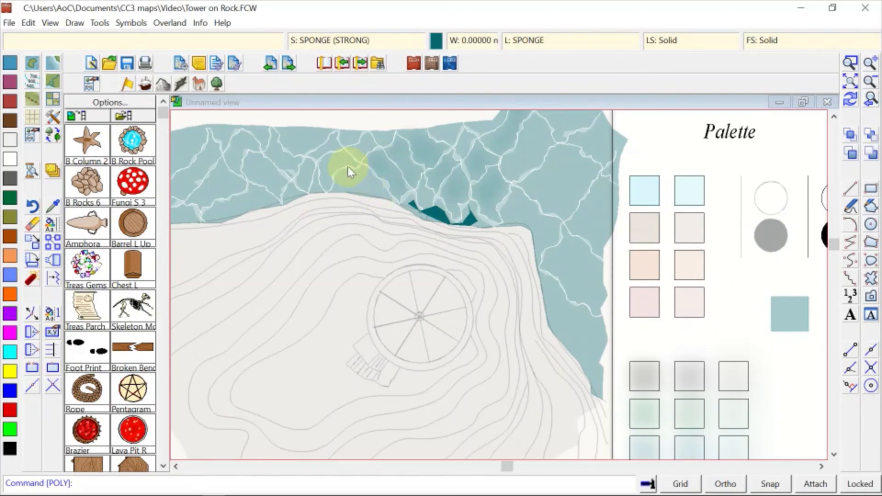
# Draw a large dark teal sponge polygon filling the gaps between the ridge lines across the western part of the sky
pyautogui.rightClick(376, 192)
pyautogui.click(377, 181)
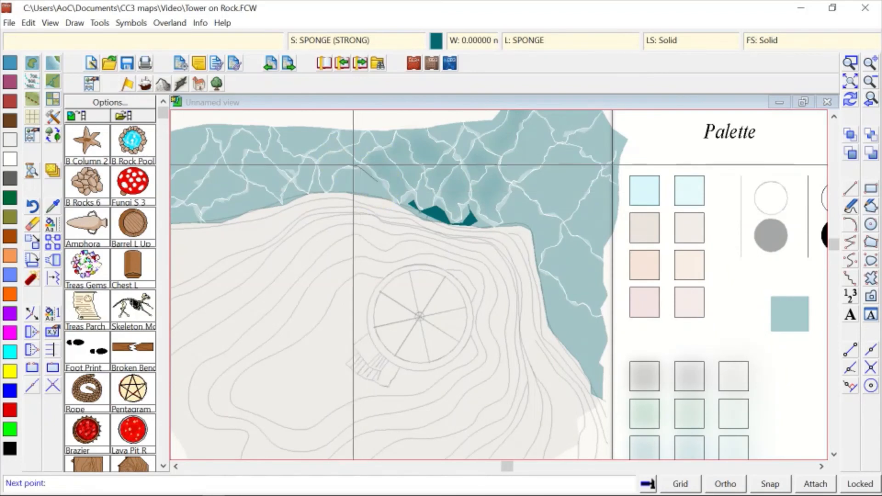
pyautogui.click(354, 164)
pyautogui.click(365, 156)
pyautogui.click(370, 146)
pyautogui.click(366, 138)
pyautogui.click(337, 134)
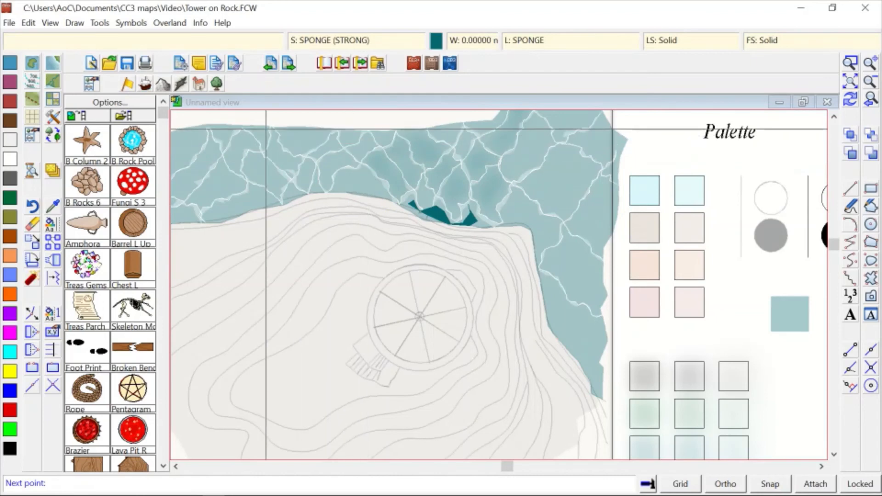
pyautogui.click(292, 129)
pyautogui.click(192, 136)
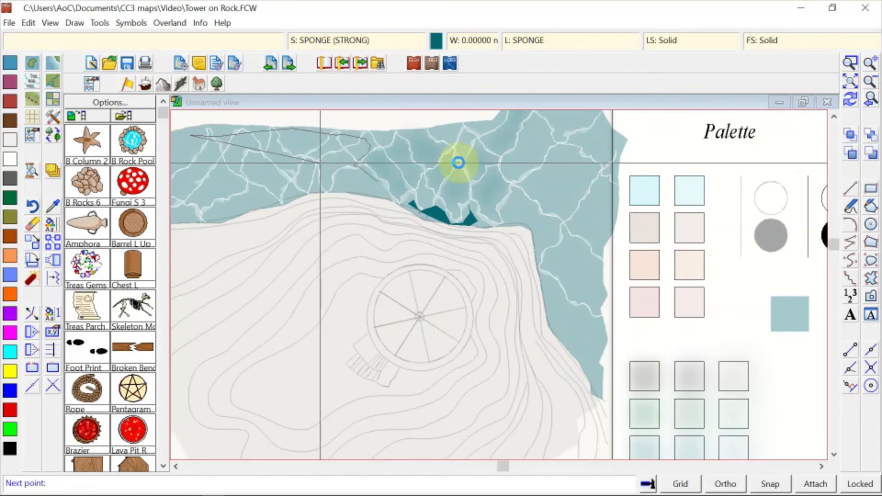
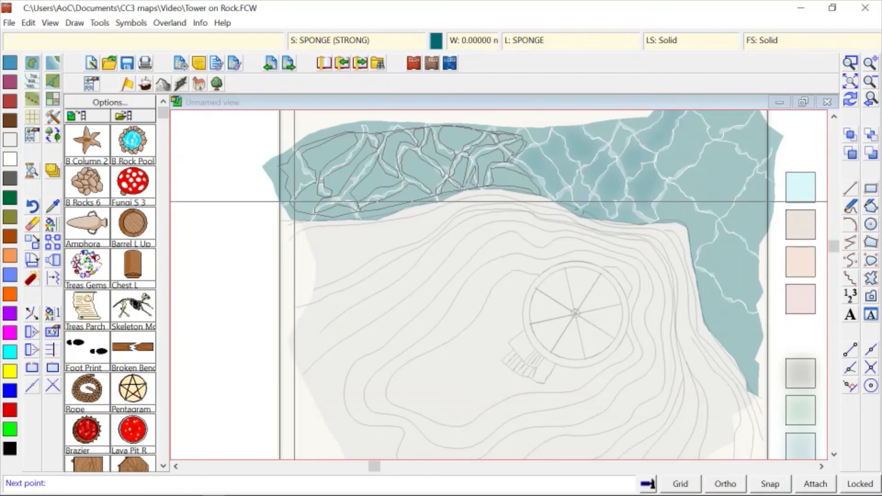
pyautogui.click(295, 203)
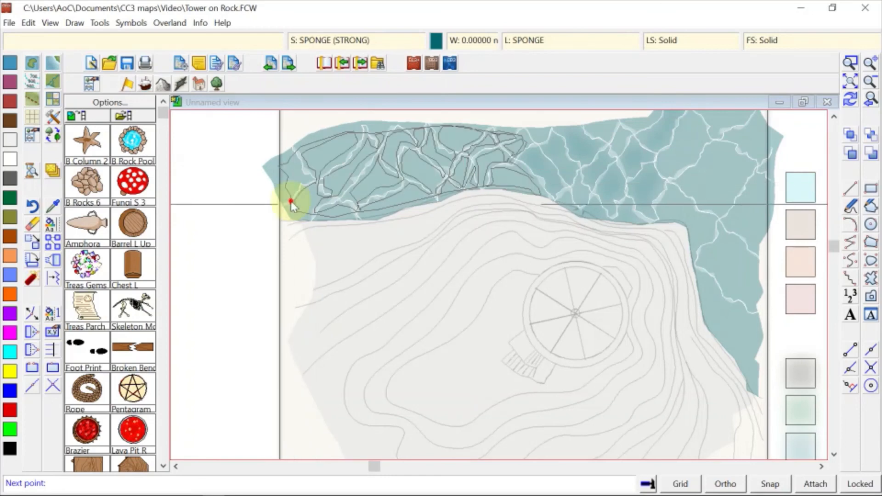
pyautogui.click(304, 172)
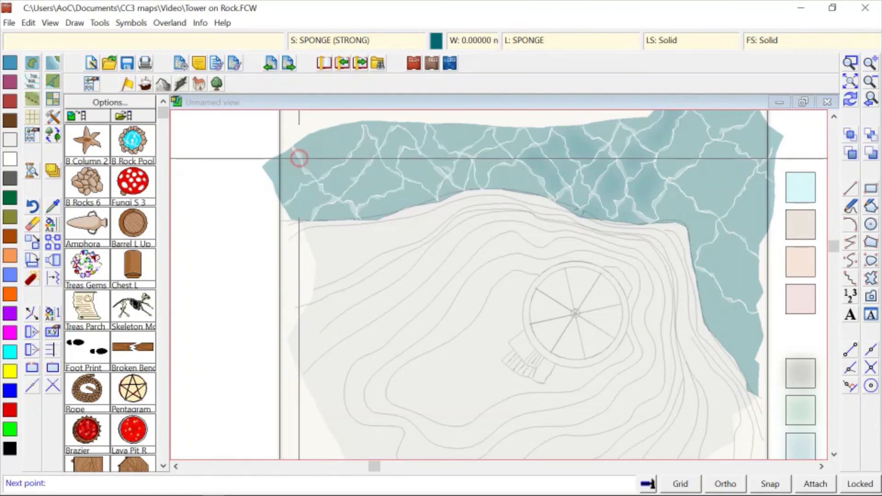
pyautogui.click(344, 142)
pyautogui.rightClick(478, 136)
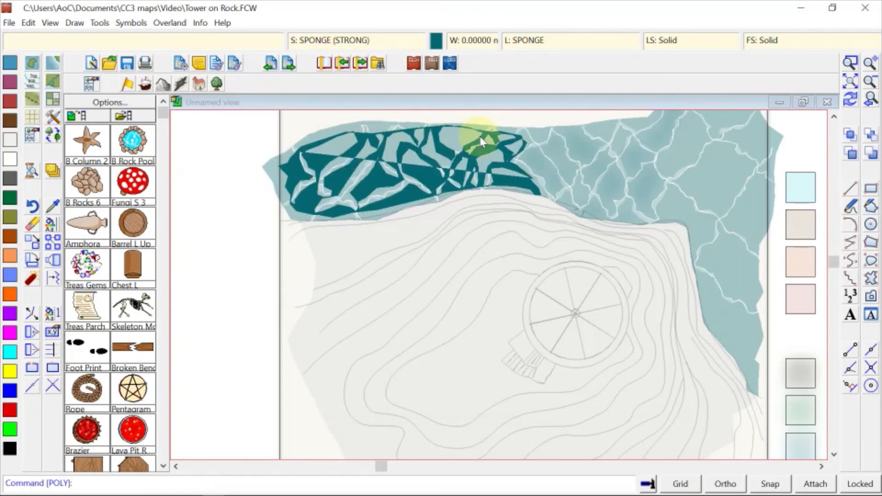
# Start a dark teal sponge polygon in the sky's eastern part, tracing it past the rock's upper-right corner down to the sky's lower tip
pyautogui.scroll(-1, 481, 138)
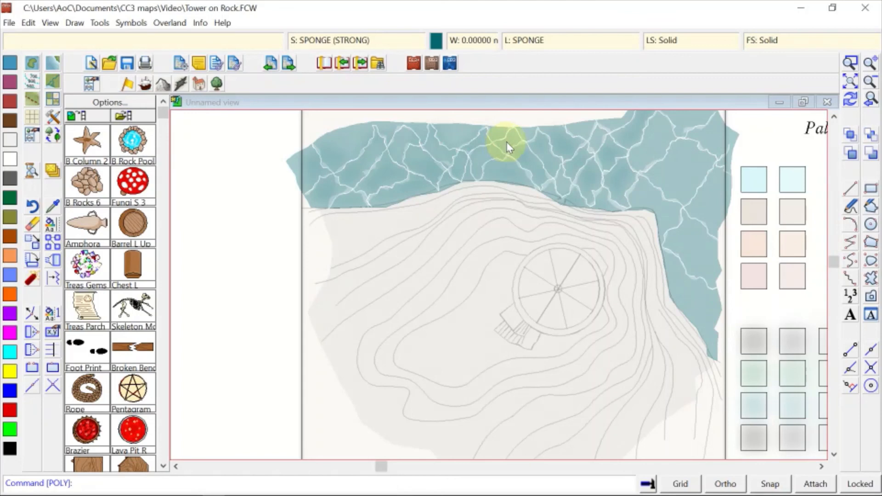
pyautogui.rightClick(662, 117)
pyautogui.click(661, 117)
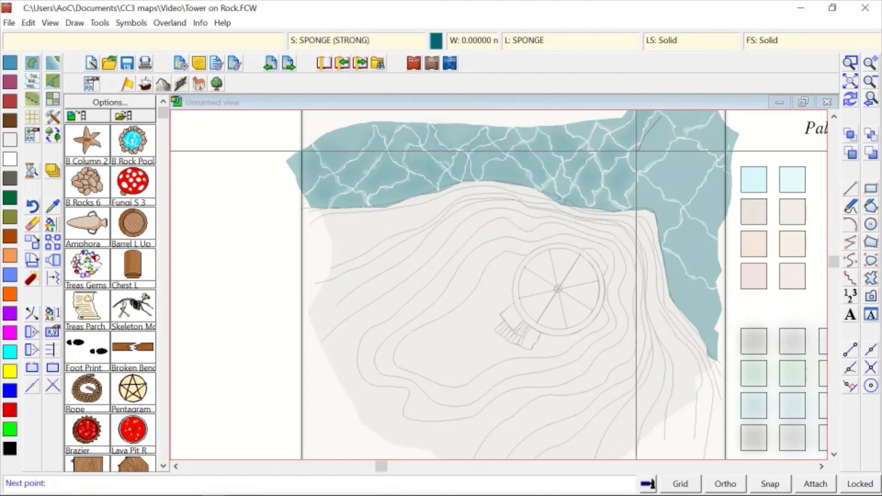
pyautogui.click(645, 169)
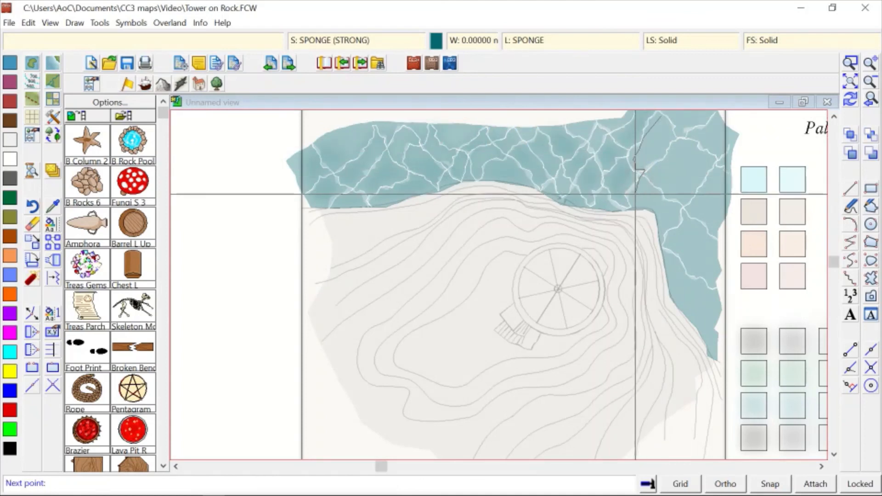
pyautogui.click(635, 195)
pyautogui.click(661, 212)
pyautogui.click(655, 234)
pyautogui.click(664, 252)
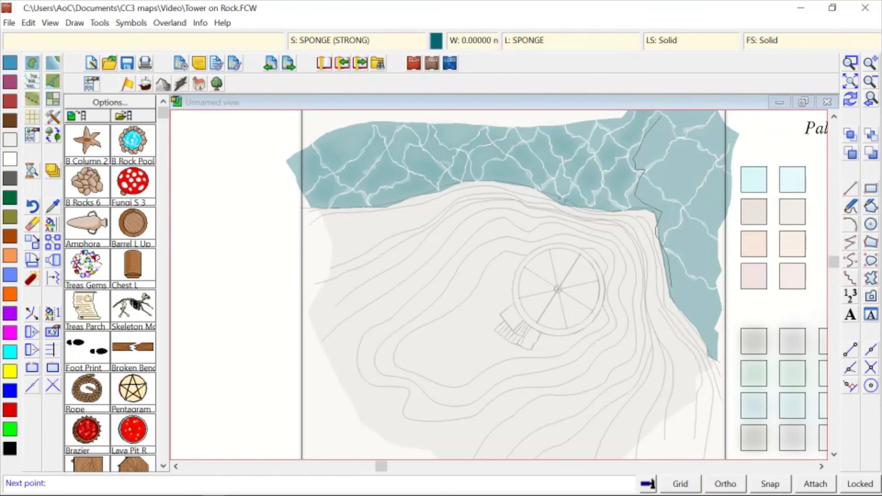
pyautogui.click(709, 335)
pyautogui.click(718, 302)
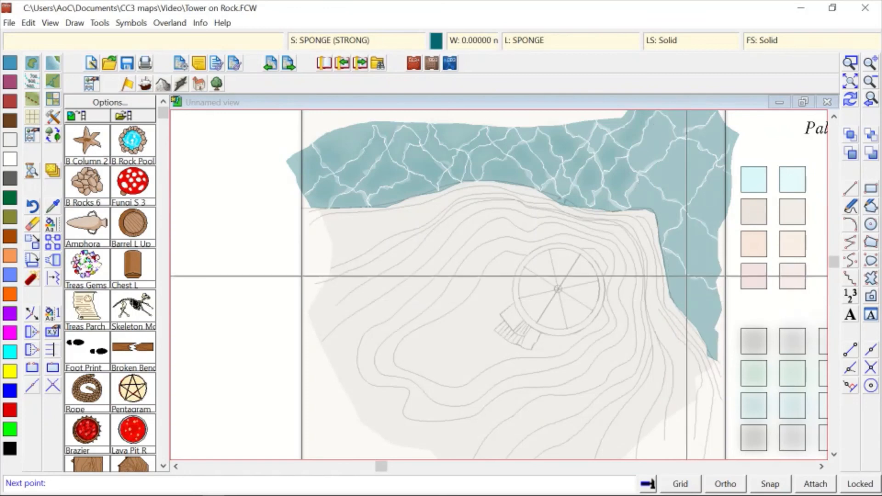
# Bring the sponge polygon back up between the ridge lines along the map's east border and complete it at the sky's raised upper edge
pyautogui.click(691, 276)
pyautogui.click(710, 242)
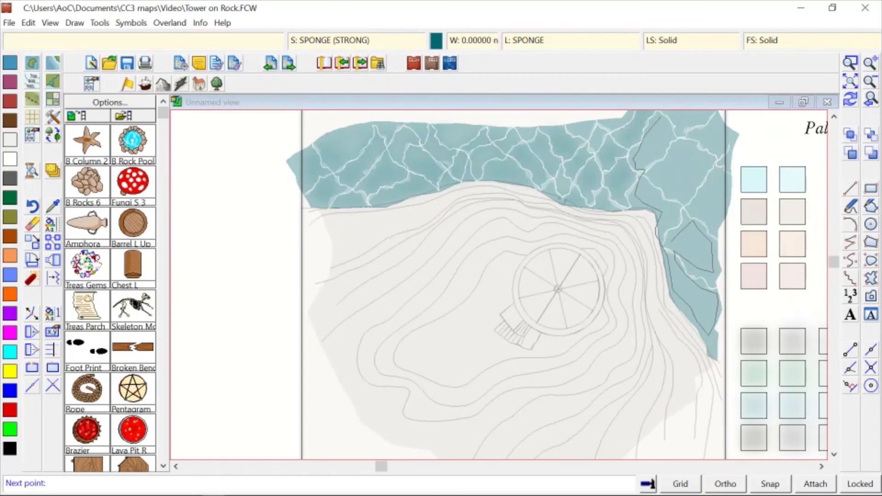
pyautogui.click(717, 221)
pyautogui.click(725, 185)
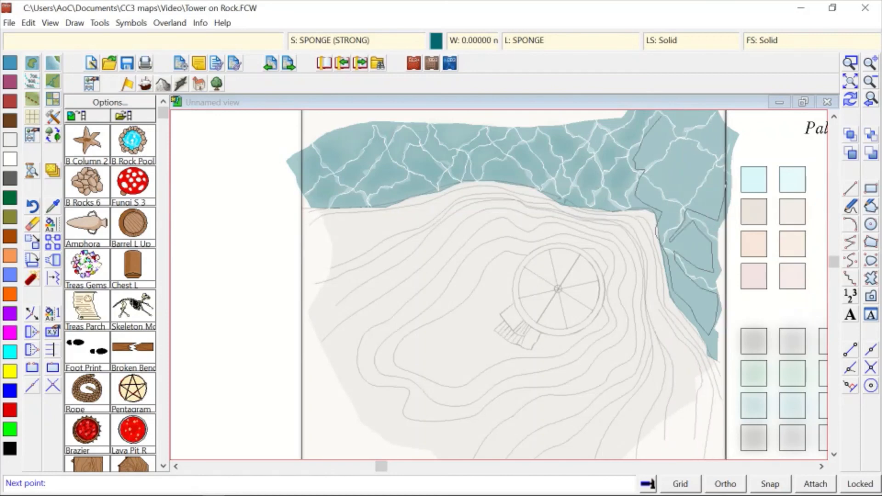
pyautogui.click(720, 169)
pyautogui.click(682, 203)
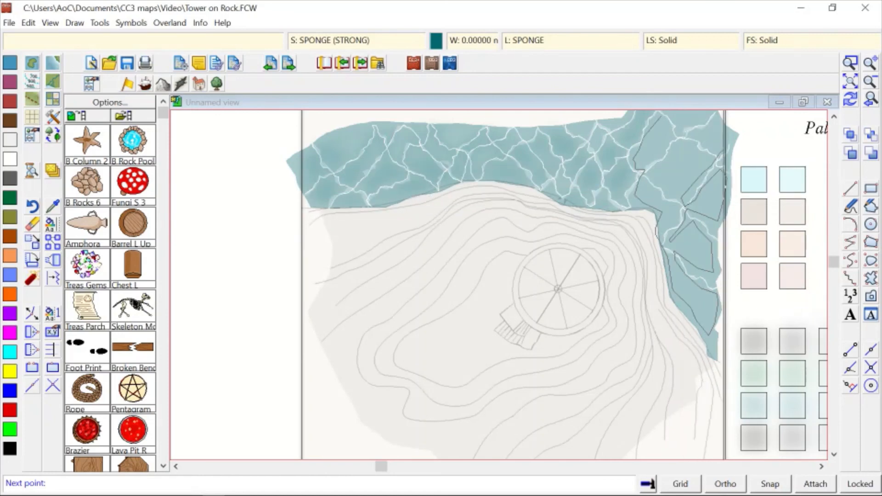
pyautogui.click(728, 138)
pyautogui.click(719, 120)
pyautogui.click(695, 133)
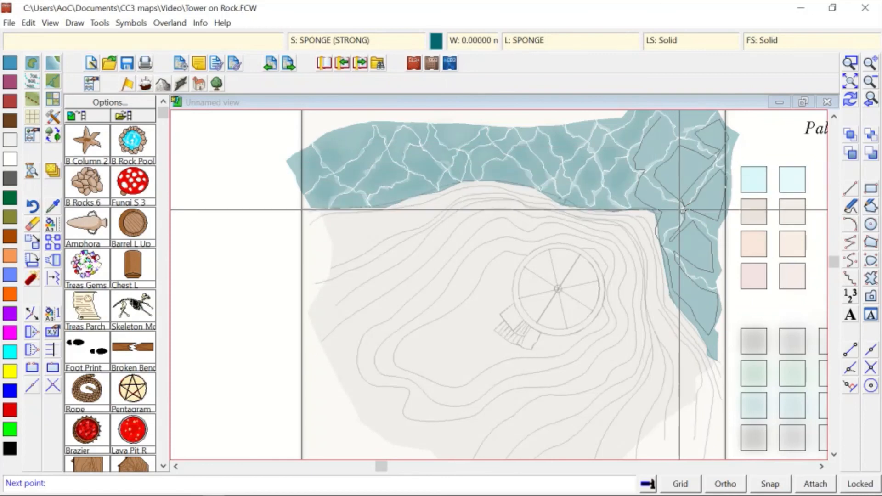
pyautogui.click(662, 201)
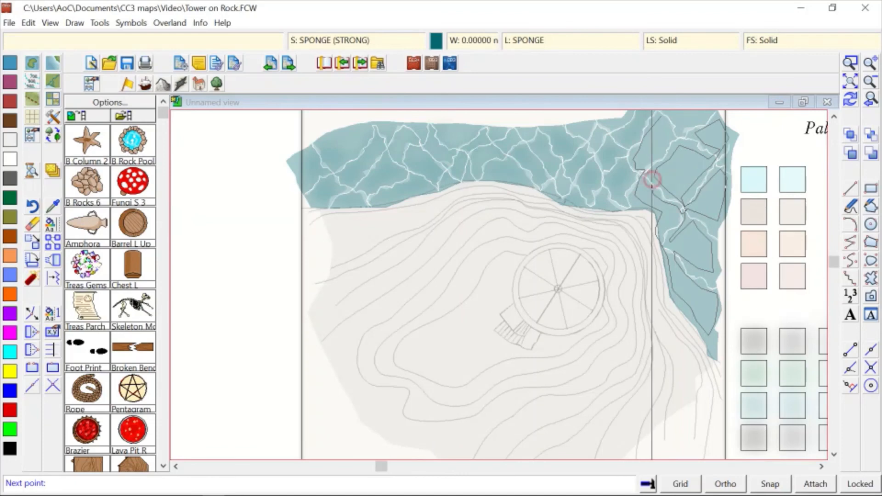
pyautogui.click(667, 118)
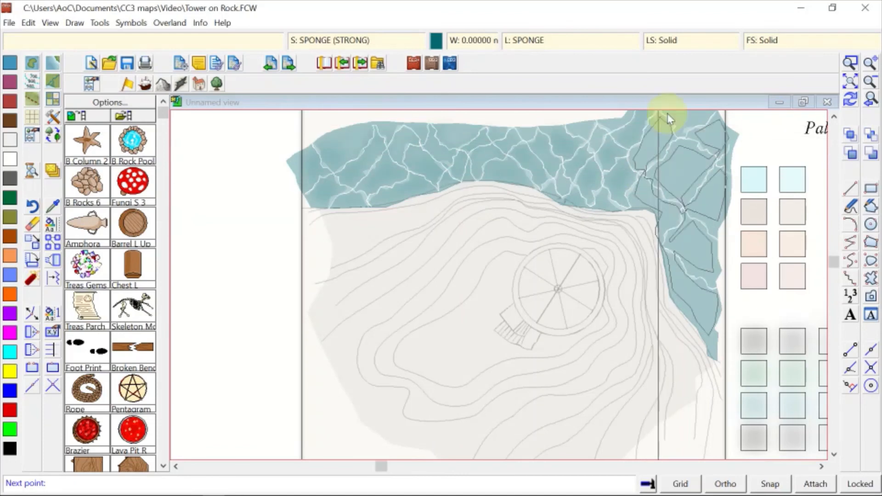
pyautogui.rightClick(667, 118)
# With the dark teal SPONGE (MEDIUM) swatch's properties, start a zigzag polygon along the rock's skyline and down the sky's eastern strip
pyautogui.scroll(-1, 703, 144)
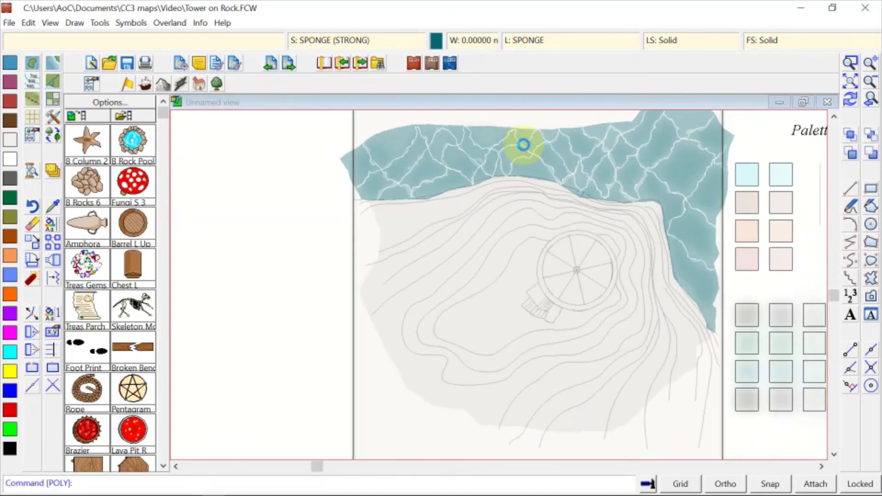
pyautogui.scroll(-1, 533, 146)
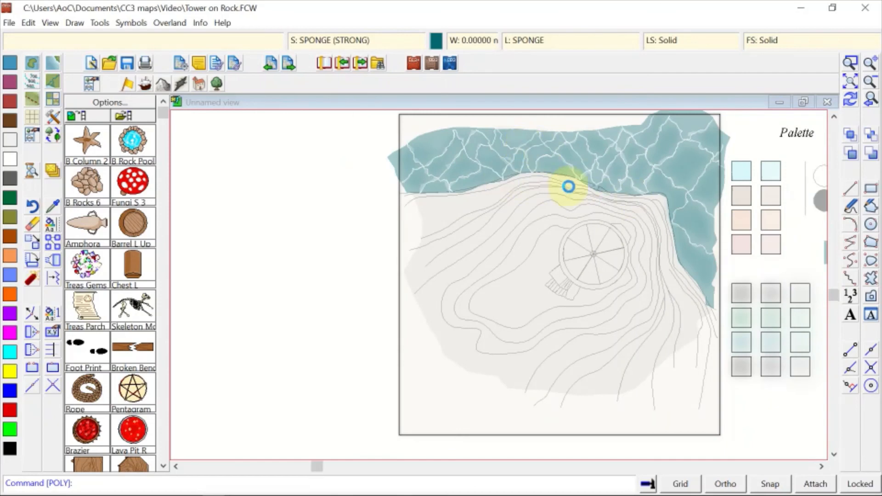
pyautogui.click(53, 209)
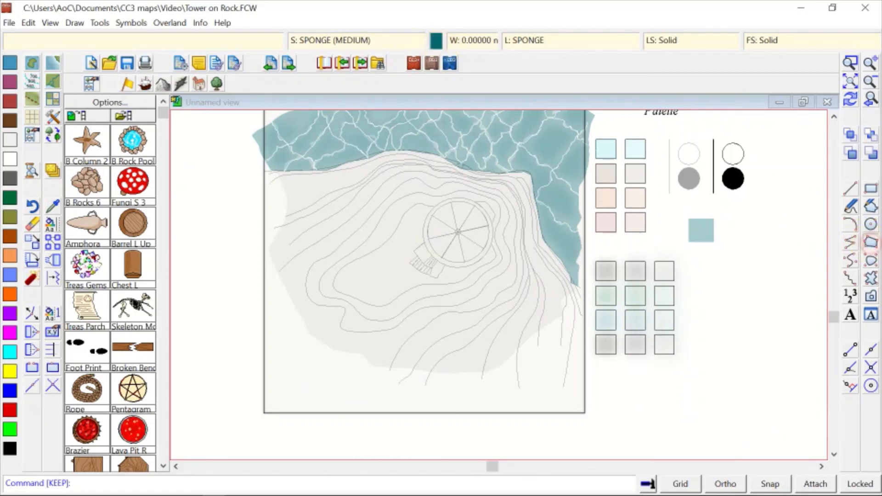
pyautogui.click(871, 242)
pyautogui.click(287, 156)
pyautogui.click(356, 150)
pyautogui.click(338, 140)
pyautogui.click(431, 143)
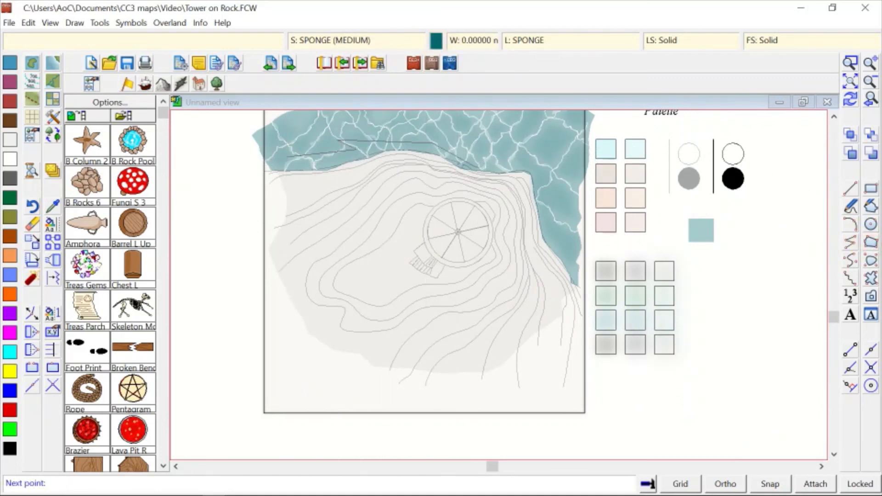
pyautogui.click(473, 165)
pyautogui.click(533, 161)
pyautogui.click(547, 231)
pyautogui.click(578, 239)
# Continue the medium sponge polygon in zigzags back up the sky's eastern strip and west toward the sky's upper edge
pyautogui.click(550, 181)
pyautogui.click(550, 148)
pyautogui.click(582, 160)
pyautogui.click(574, 124)
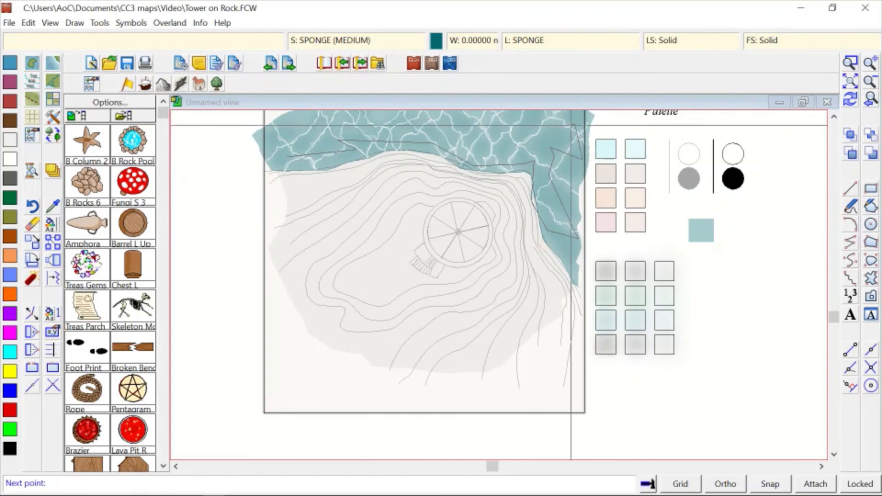
pyautogui.click(518, 124)
pyautogui.click(502, 112)
# Extend the sponge polygon westward in a jagged line just below the sky's upper edge
pyautogui.moveTo(534, 167); pyautogui.dragTo(585, 262)
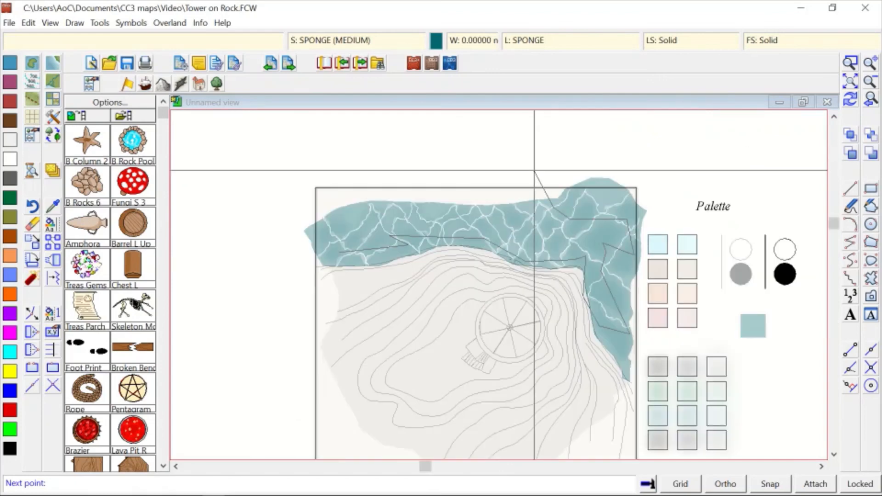
pyautogui.click(548, 203)
pyautogui.click(536, 213)
pyautogui.click(521, 213)
pyautogui.click(495, 210)
pyautogui.click(496, 221)
pyautogui.click(458, 207)
pyautogui.click(436, 210)
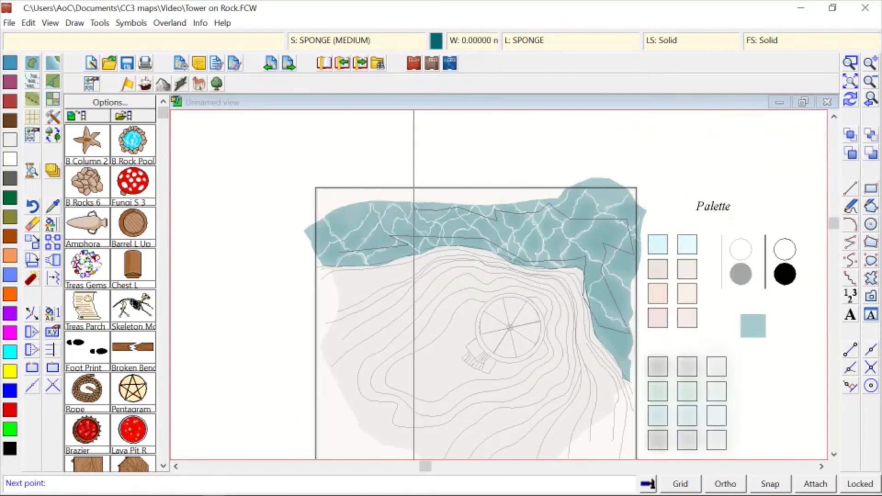
pyautogui.click(413, 209)
pyautogui.click(387, 207)
pyautogui.click(364, 213)
# Zigzag the sponge polygon back and forth across the middle of the sky and complete it at the sky's western end
pyautogui.click(540, 223)
pyautogui.click(415, 224)
pyautogui.click(540, 230)
pyautogui.click(521, 245)
pyautogui.click(629, 233)
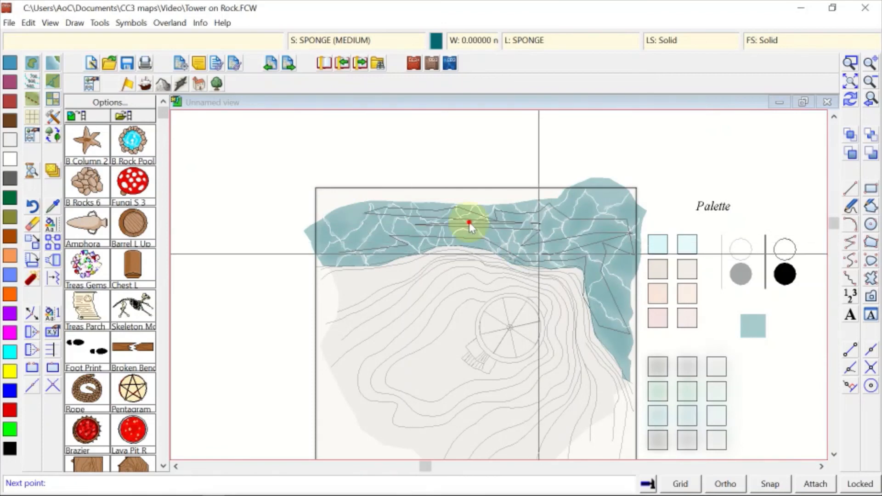
pyautogui.click(475, 225)
pyautogui.click(411, 237)
pyautogui.click(376, 224)
pyautogui.click(341, 230)
pyautogui.click(325, 240)
pyautogui.click(324, 253)
pyautogui.rightClick(324, 253)
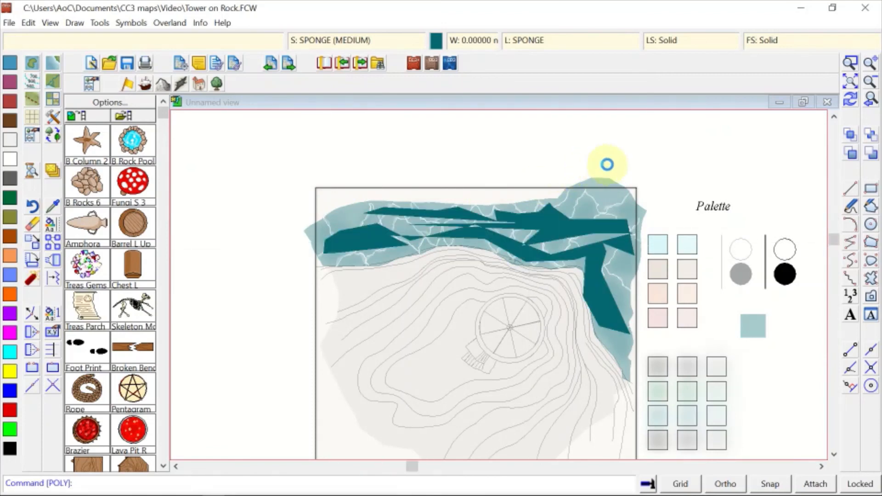
# Draw an olive SPONGE (MEDIUM) polygon across the middle of the sky from its western end to its eastern part and back
pyautogui.scroll(-1, 606, 164)
pyautogui.scroll(-1, 607, 164)
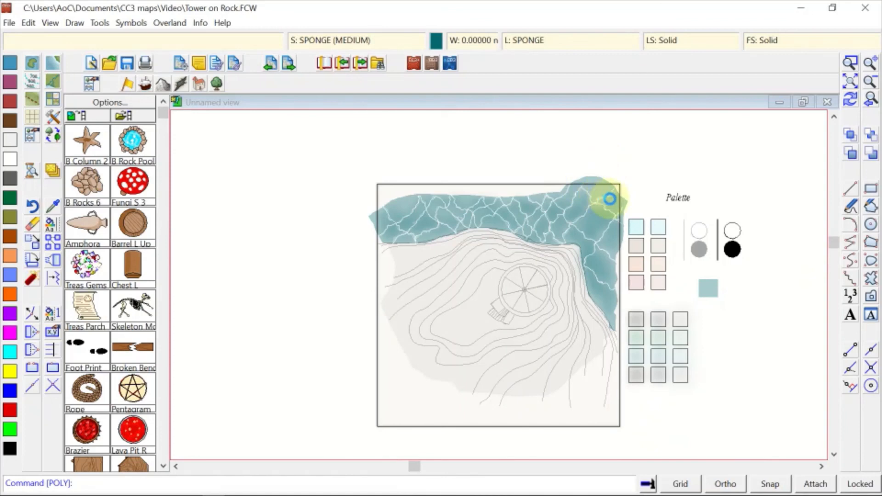
pyautogui.scroll(1, 405, 215)
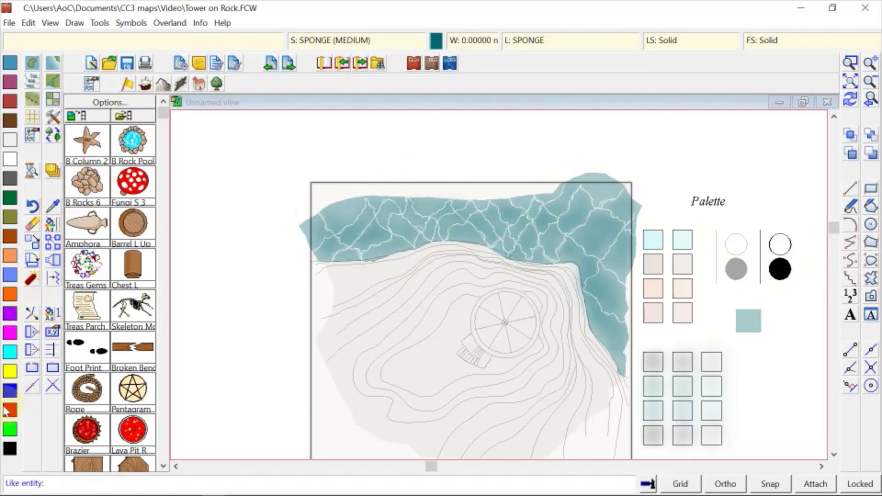
pyautogui.click(871, 240)
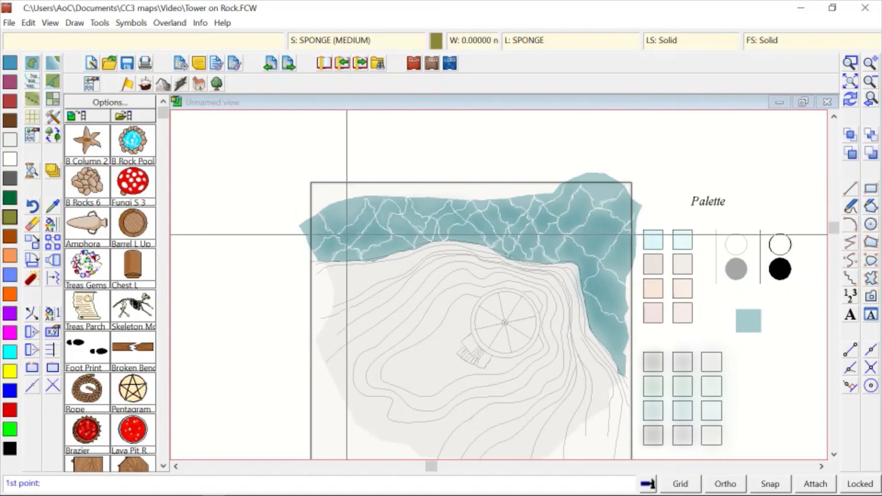
pyautogui.click(319, 214)
pyautogui.click(370, 201)
pyautogui.click(383, 211)
pyautogui.click(377, 226)
pyautogui.click(453, 212)
pyautogui.click(533, 203)
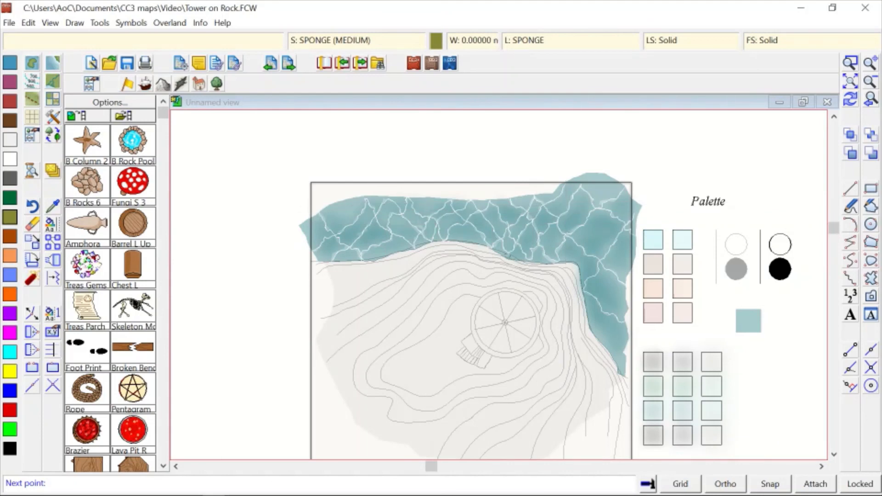
pyautogui.click(612, 242)
pyautogui.click(393, 238)
pyautogui.click(356, 230)
pyautogui.click(345, 220)
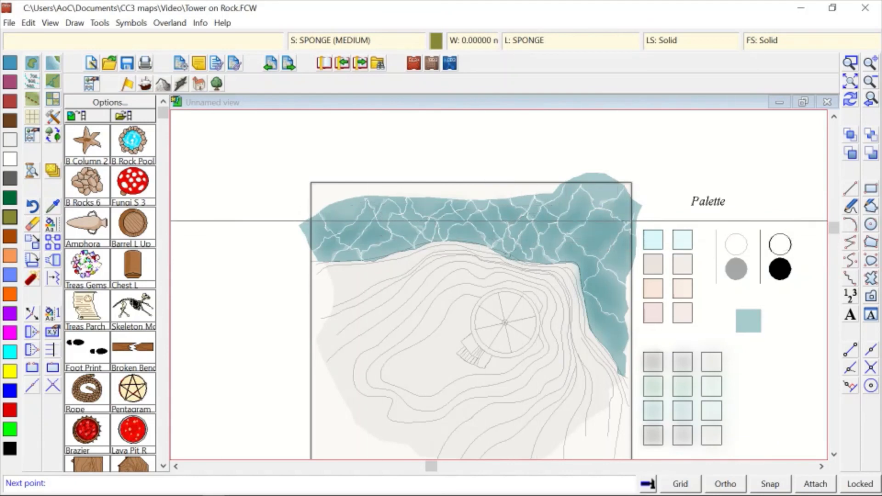
pyautogui.rightClick(306, 221)
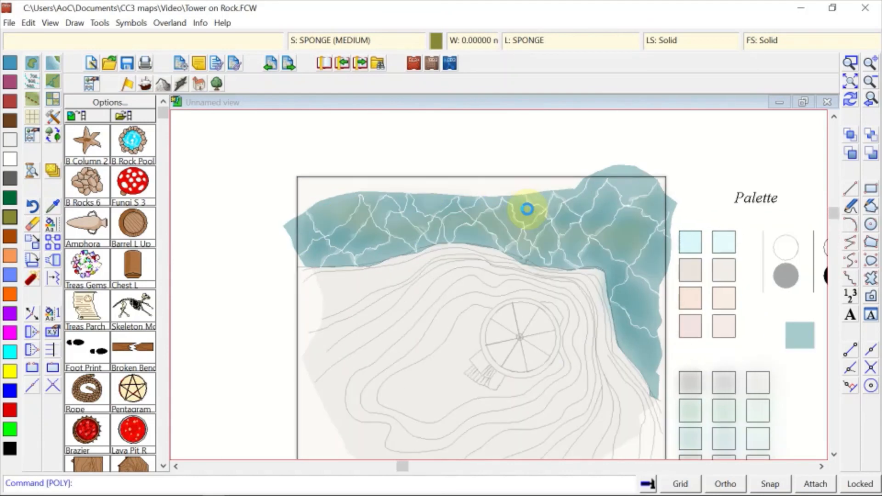
# Draw a jagged olive sponge polygon down the sky's eastern strip beside the rock
pyautogui.scroll(1, 660, 313)
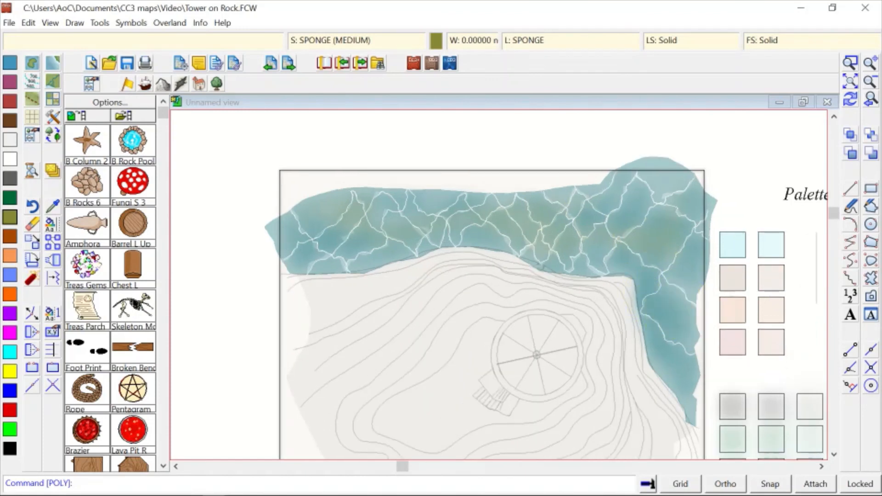
pyautogui.rightClick(650, 274)
pyautogui.click(652, 271)
pyautogui.click(668, 298)
pyautogui.click(655, 313)
pyautogui.click(641, 306)
pyautogui.click(639, 267)
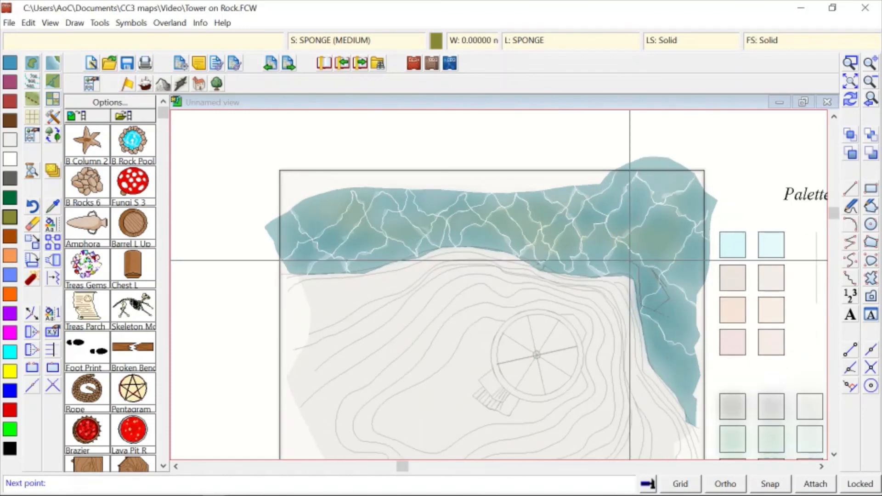
pyautogui.click(631, 262)
pyautogui.click(650, 311)
pyautogui.click(664, 371)
pyautogui.click(691, 387)
pyautogui.click(684, 333)
pyautogui.rightClick(683, 333)
# Draw an irregular olive sponge polygon in the western sky, running along the rock's skyline and up to the sky's upper edge
pyautogui.rightClick(353, 246)
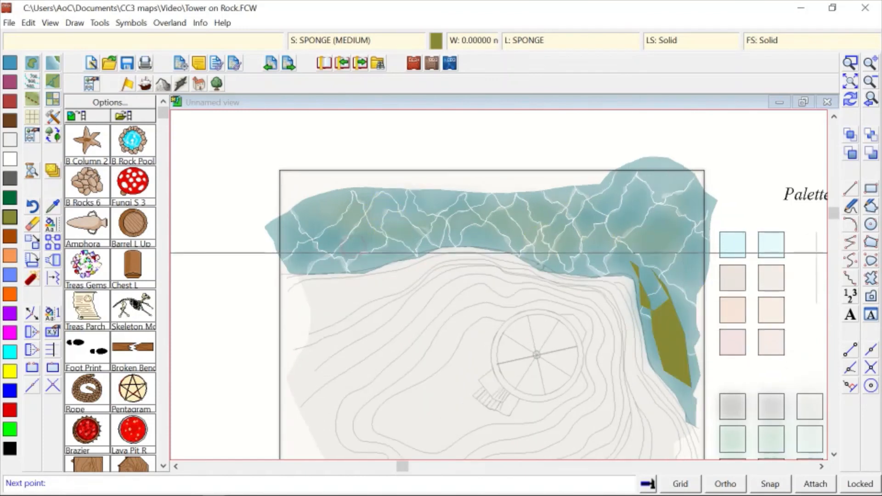
pyautogui.click(336, 252)
pyautogui.click(302, 219)
pyautogui.click(294, 252)
pyautogui.click(340, 266)
pyautogui.click(403, 257)
pyautogui.click(433, 242)
pyautogui.click(487, 249)
pyautogui.click(489, 233)
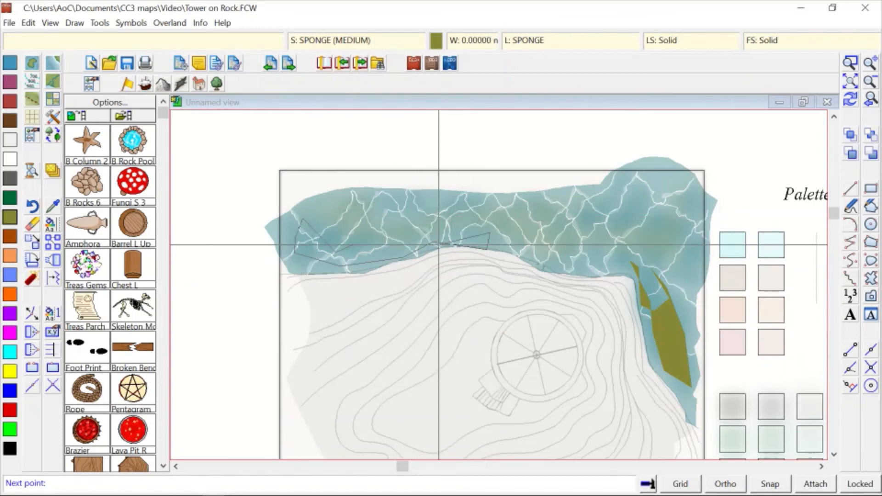
pyautogui.click(404, 247)
pyautogui.click(384, 242)
pyautogui.click(403, 202)
pyautogui.click(446, 200)
pyautogui.click(397, 193)
pyautogui.click(369, 198)
pyautogui.rightClick(365, 234)
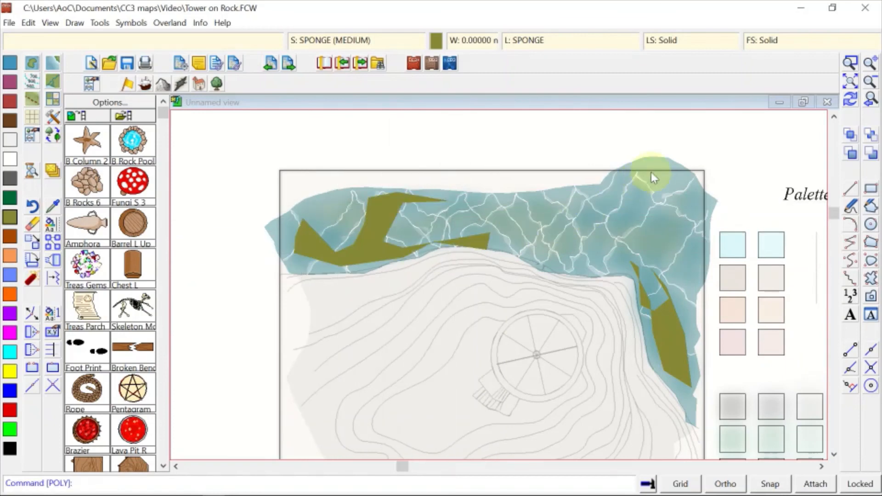
# Draw an olive sponge polygon in the raised north-eastern part of the sky
pyautogui.click(640, 198)
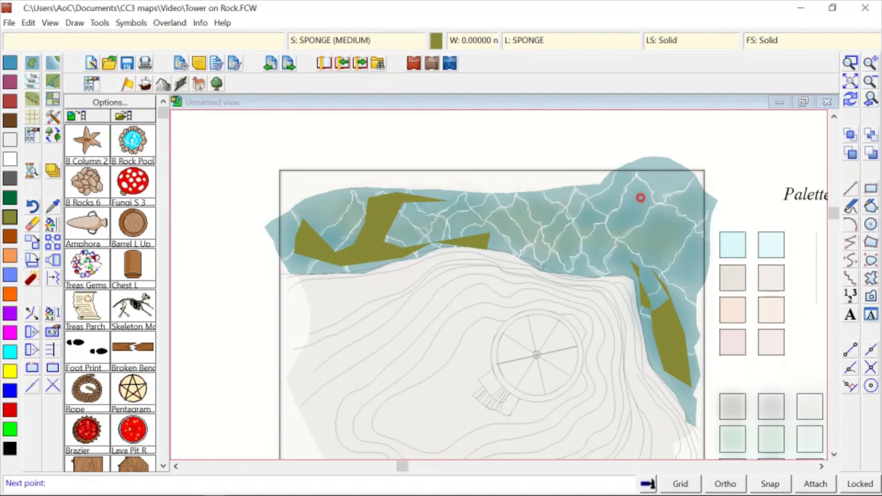
pyautogui.click(620, 175)
pyautogui.rightClick(664, 172)
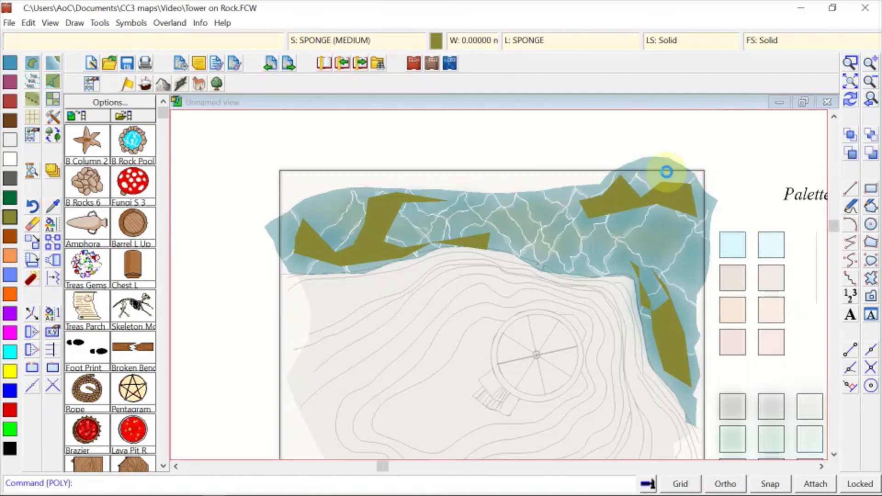
# With the green SPONGE (WEAK) swatch's properties and bright green as colour, start a polygon along the sky's upper edge and down its eastern border
pyautogui.scroll(-2, 629, 173)
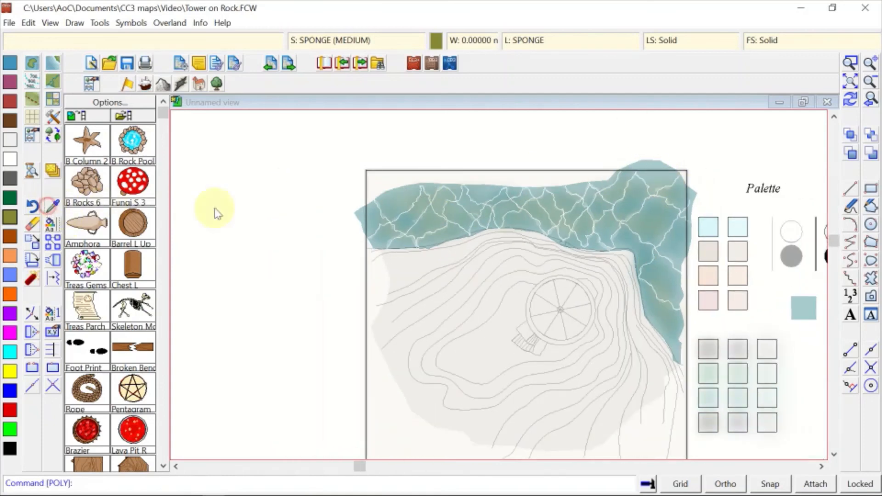
pyautogui.click(776, 383)
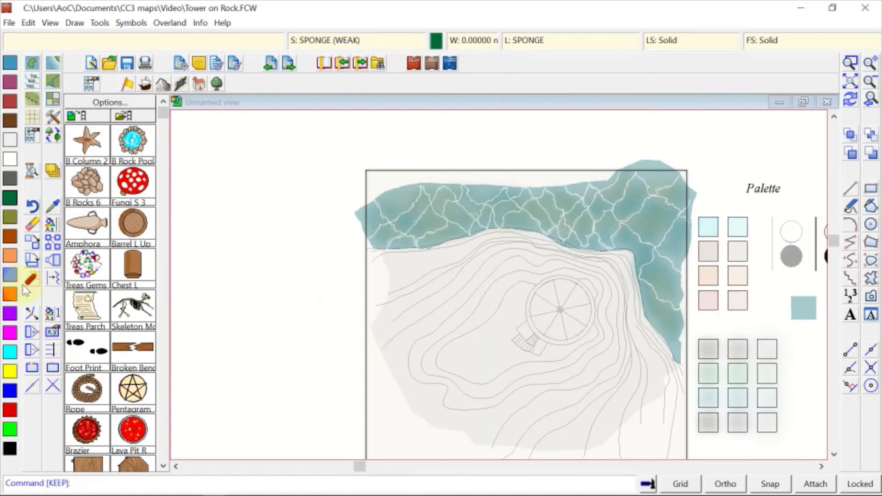
pyautogui.click(9, 432)
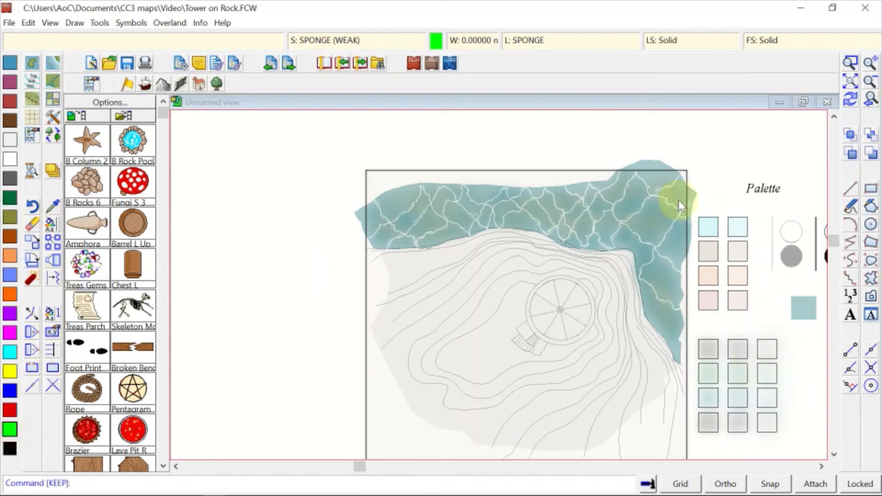
pyautogui.click(871, 242)
pyautogui.click(379, 194)
pyautogui.click(417, 182)
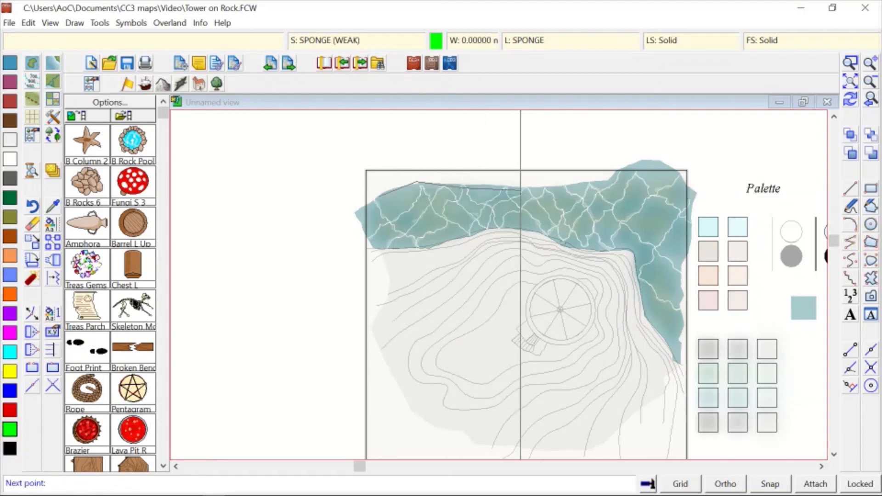
pyautogui.click(600, 178)
pyautogui.click(612, 168)
pyautogui.click(690, 225)
pyautogui.click(681, 271)
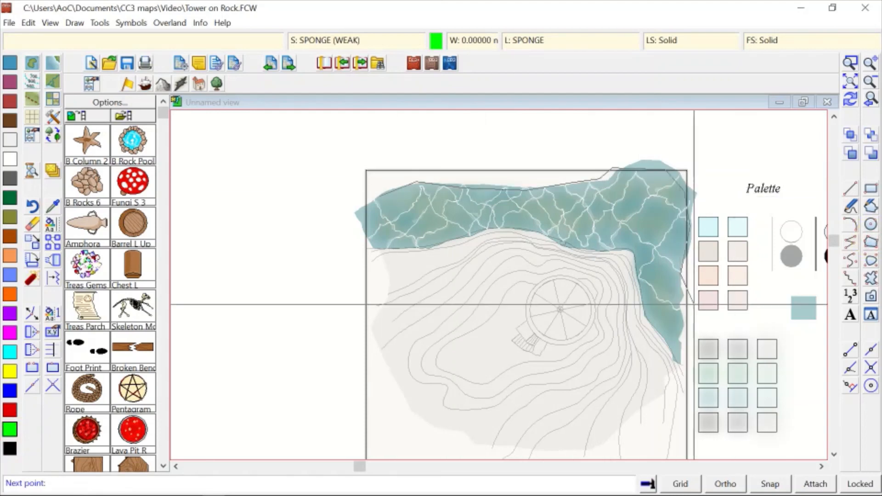
# Trace the weak sponge polygon around the sky's lower tip, back along the rock's skyline, and complete it beyond the map's west border
pyautogui.click(684, 305)
pyautogui.click(685, 357)
pyautogui.click(680, 363)
pyautogui.click(641, 274)
pyautogui.click(629, 251)
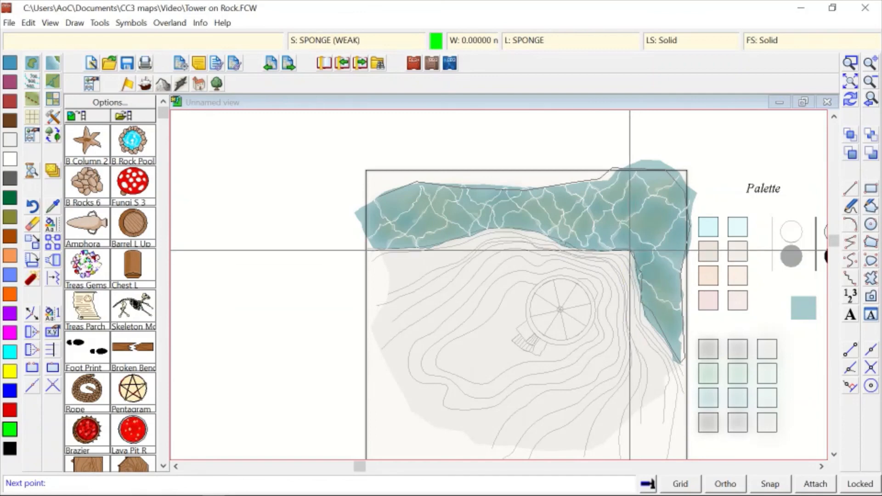
pyautogui.click(582, 250)
pyautogui.click(490, 231)
pyautogui.click(427, 243)
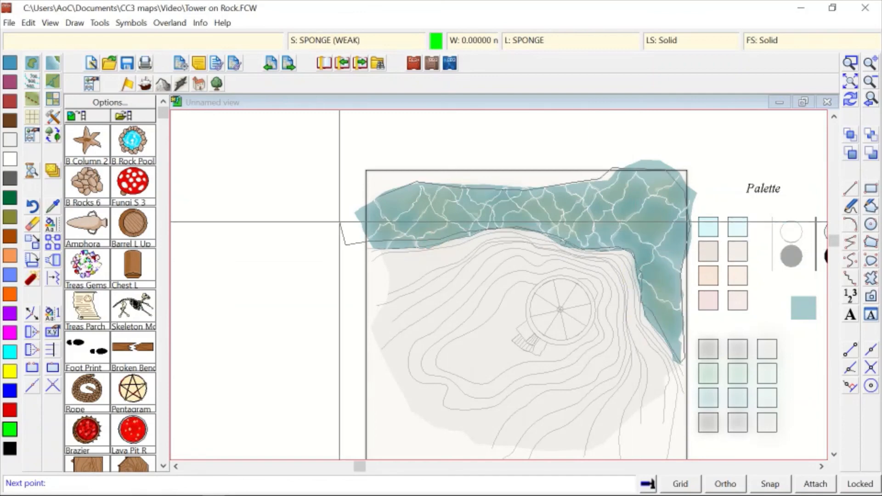
pyautogui.click(348, 204)
pyautogui.rightClick(614, 176)
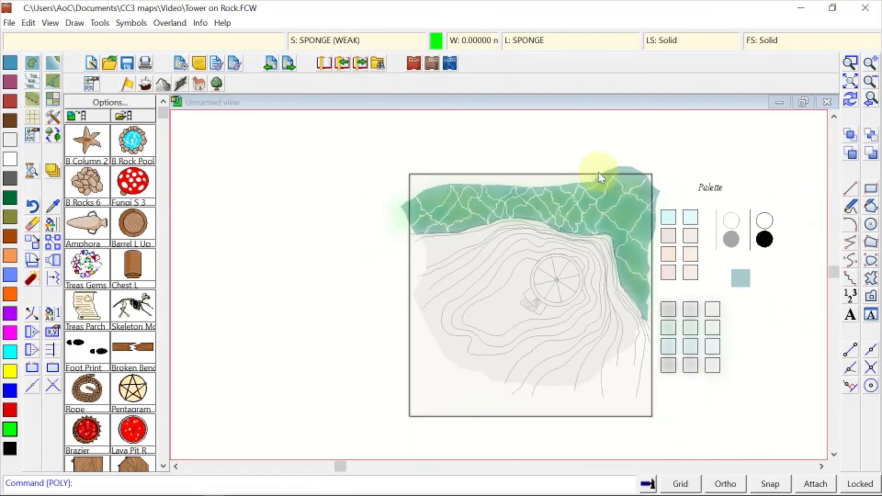
# Change the colour of the bright green sky-wide sponge polygon to yellow-green number 119
pyautogui.click(53, 239)
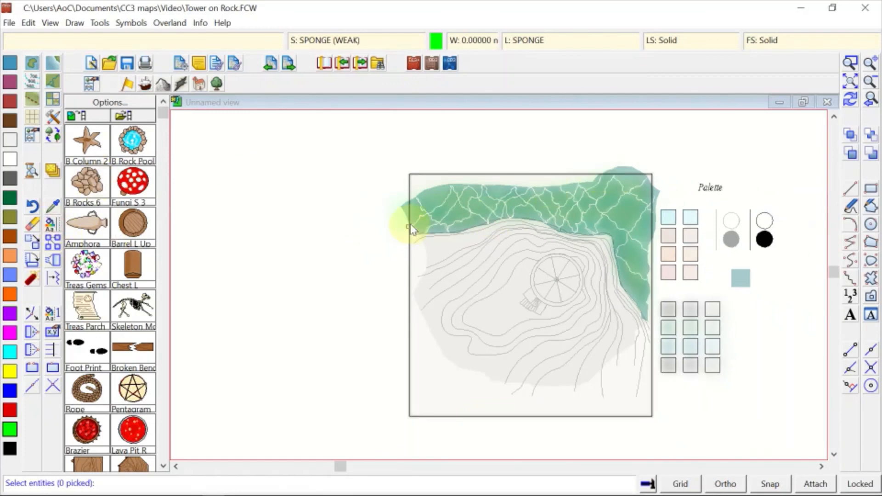
pyautogui.click(400, 221)
pyautogui.click(380, 238)
pyautogui.rightClick(380, 239)
pyautogui.click(427, 232)
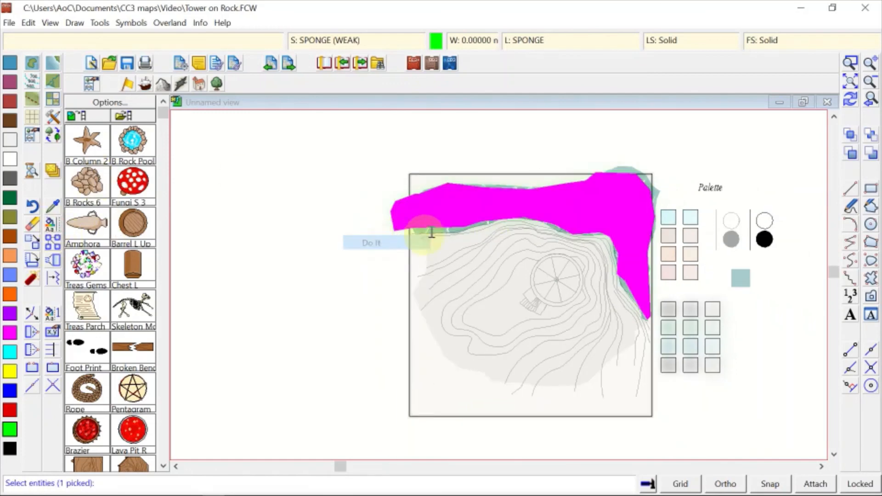
pyautogui.click(492, 175)
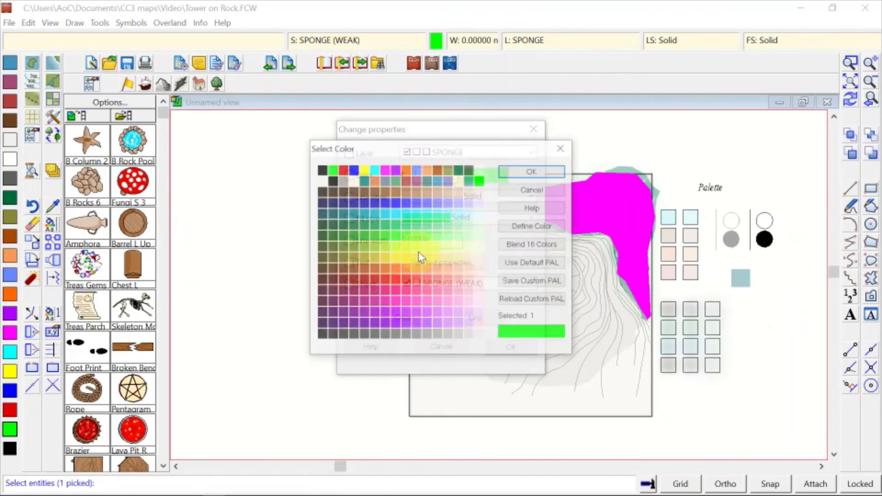
pyautogui.click(380, 249)
pyautogui.click(520, 173)
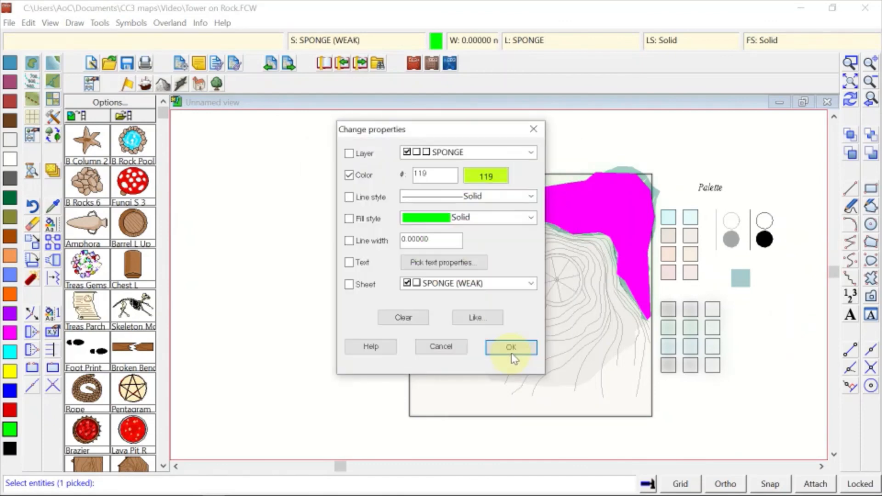
pyautogui.click(512, 348)
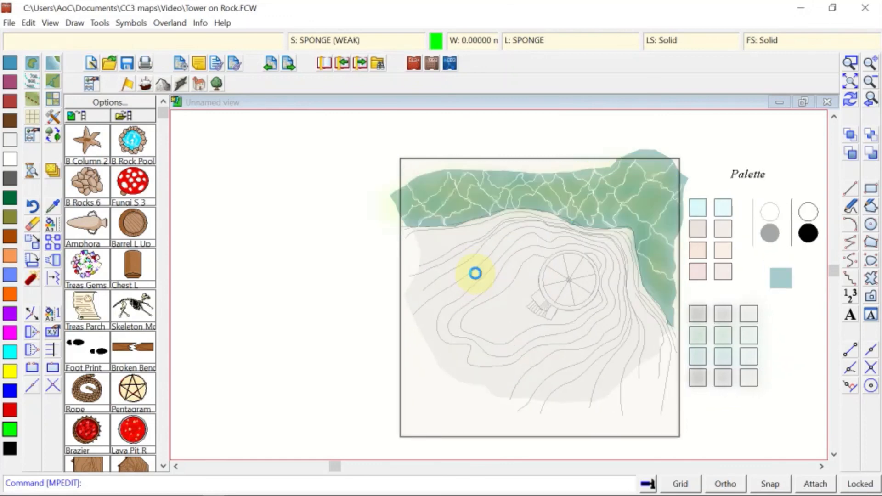
# Turn on the Texturize effect for the whole drawing
pyautogui.scroll(1, 474, 274)
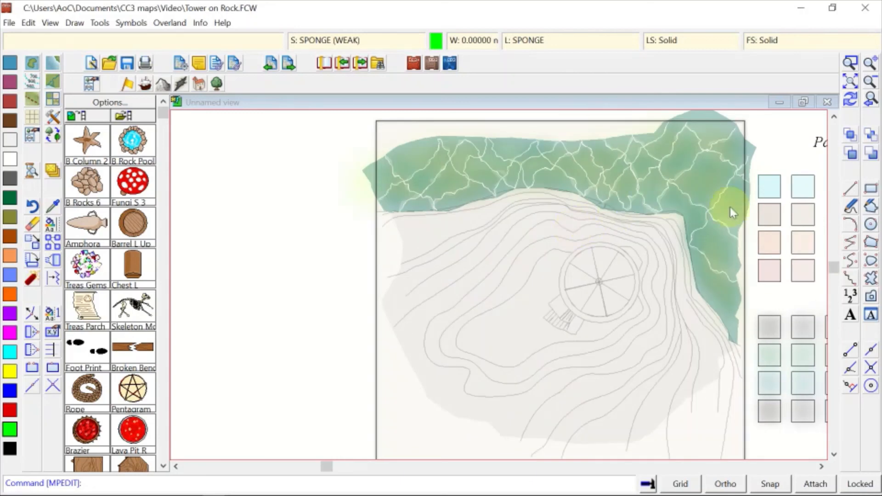
pyautogui.click(414, 65)
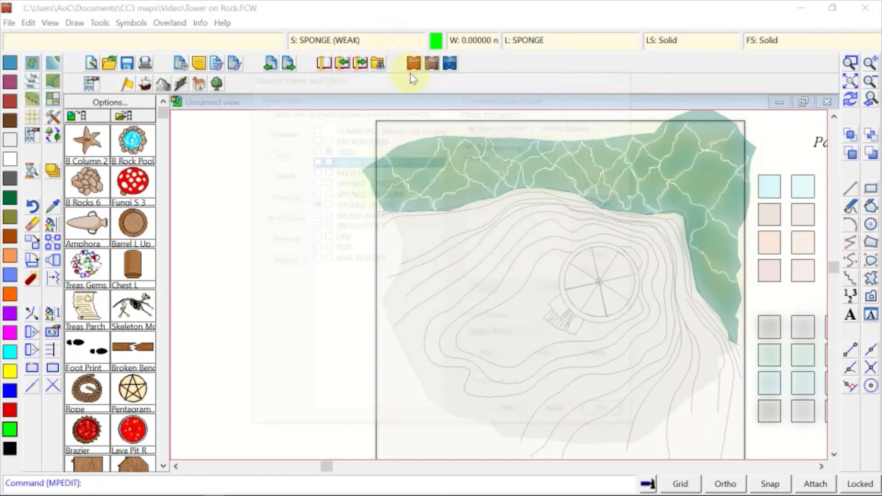
pyautogui.click(540, 125)
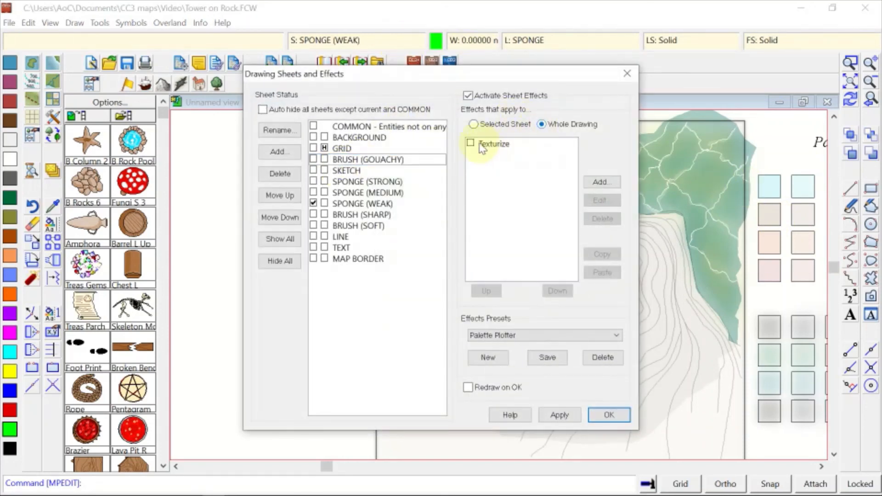
pyautogui.click(620, 419)
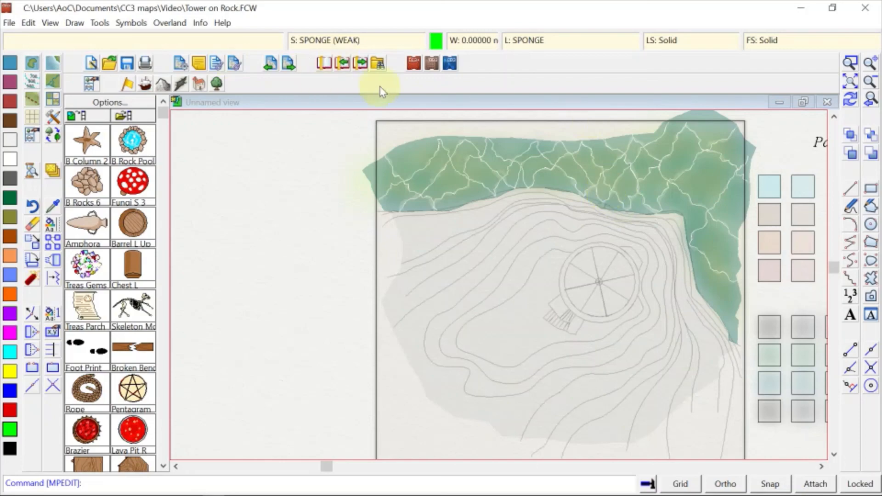
# Export the drawing as a JPEG bitmap file named Tower on Rock in the Video folder
pyautogui.click(14, 24)
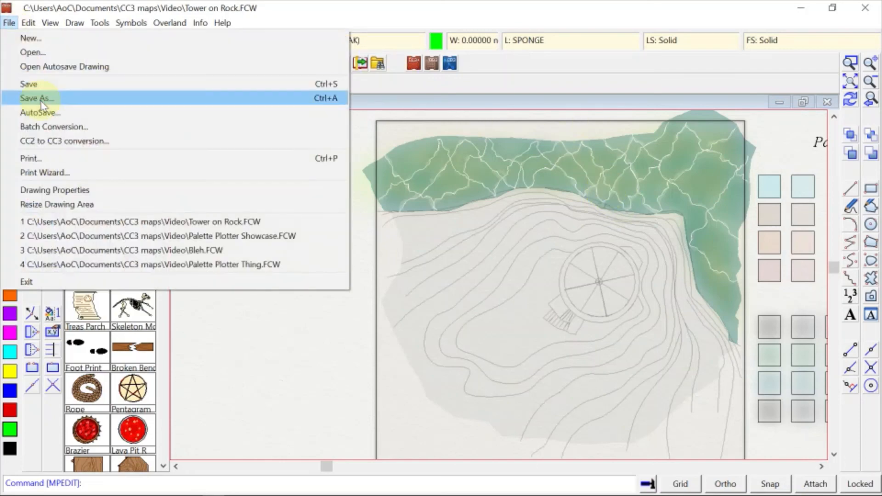
pyautogui.click(32, 95)
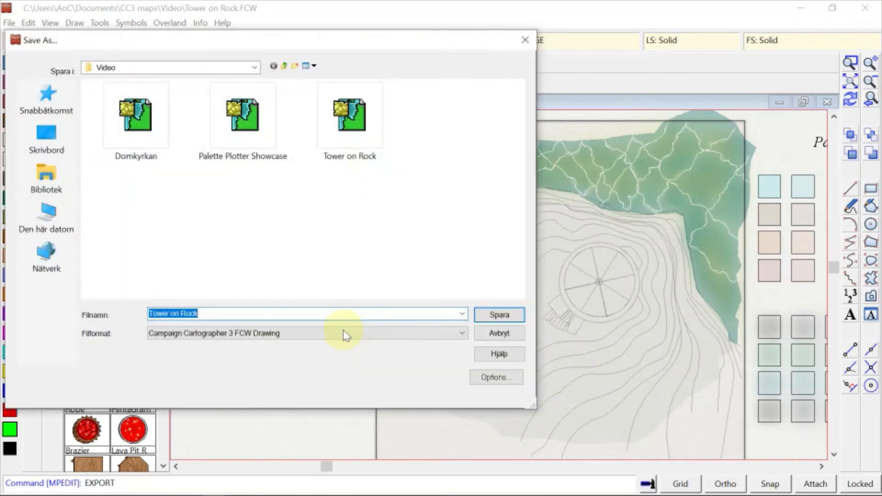
pyautogui.click(343, 332)
pyautogui.click(325, 387)
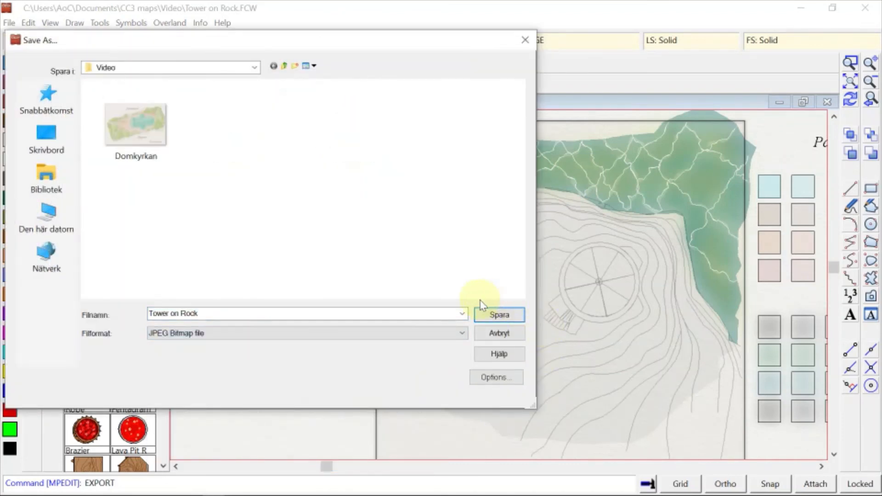
pyautogui.click(492, 313)
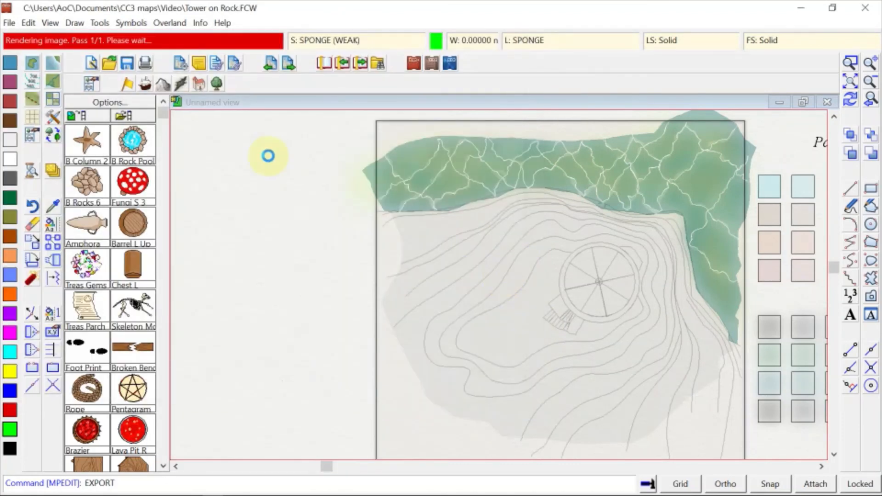